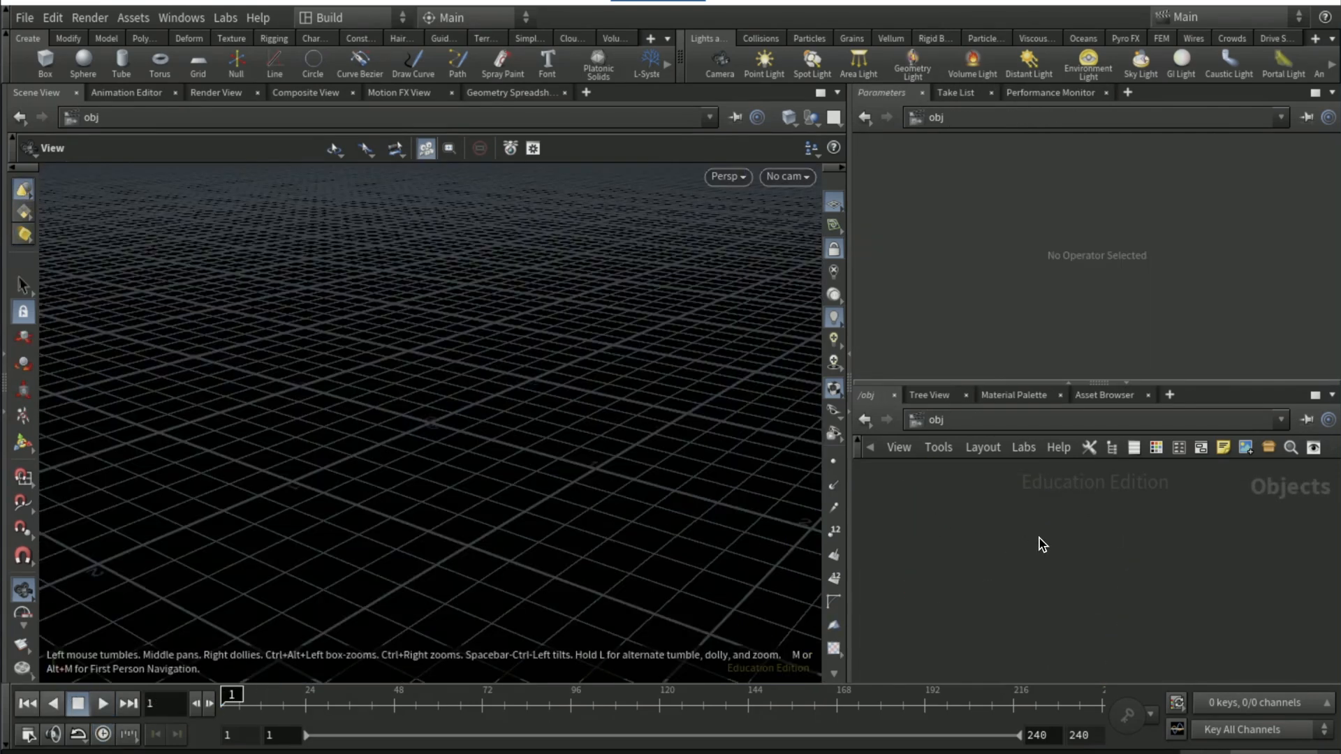
Add a Geometry object to the empty scene
{"action": "key", "text": "Tab"}
{"action": "type", "text": "geo"}
{"action": "key", "text": "Return"}
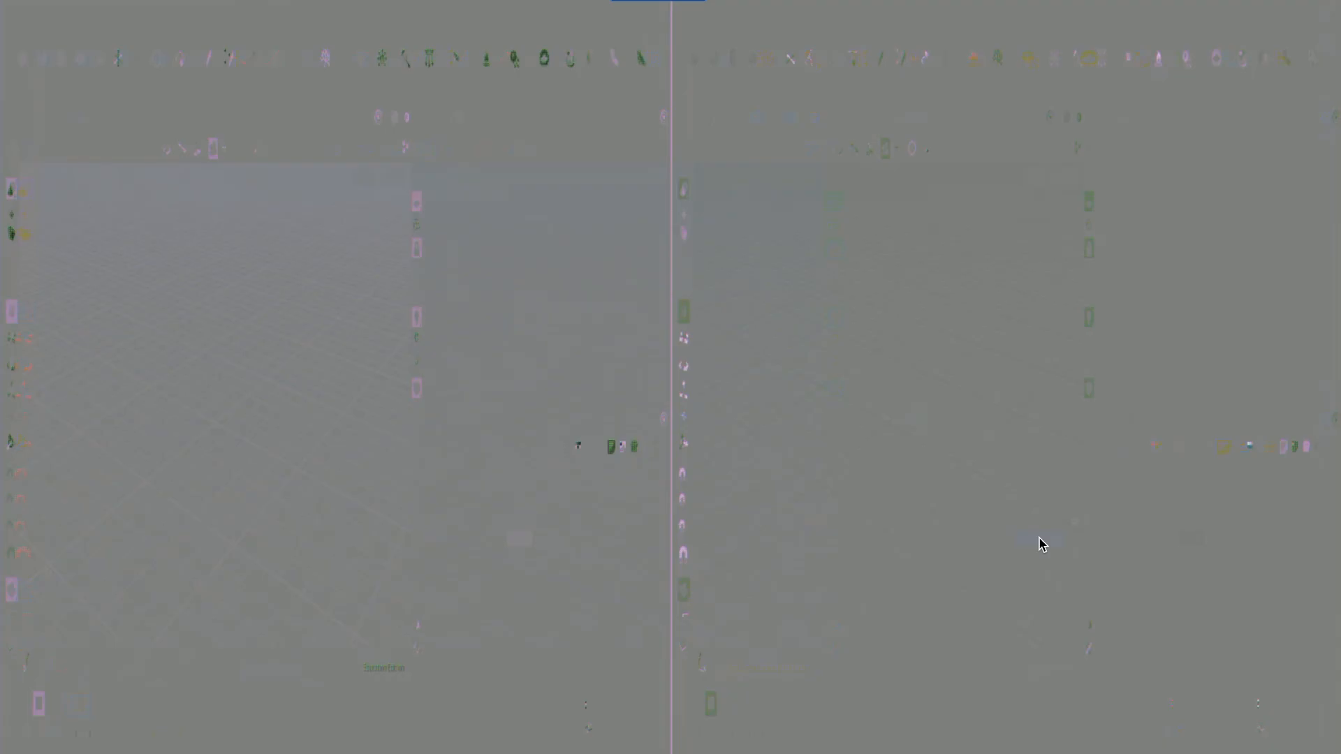
{"action": "left_click", "coordinate": [1042, 544]}
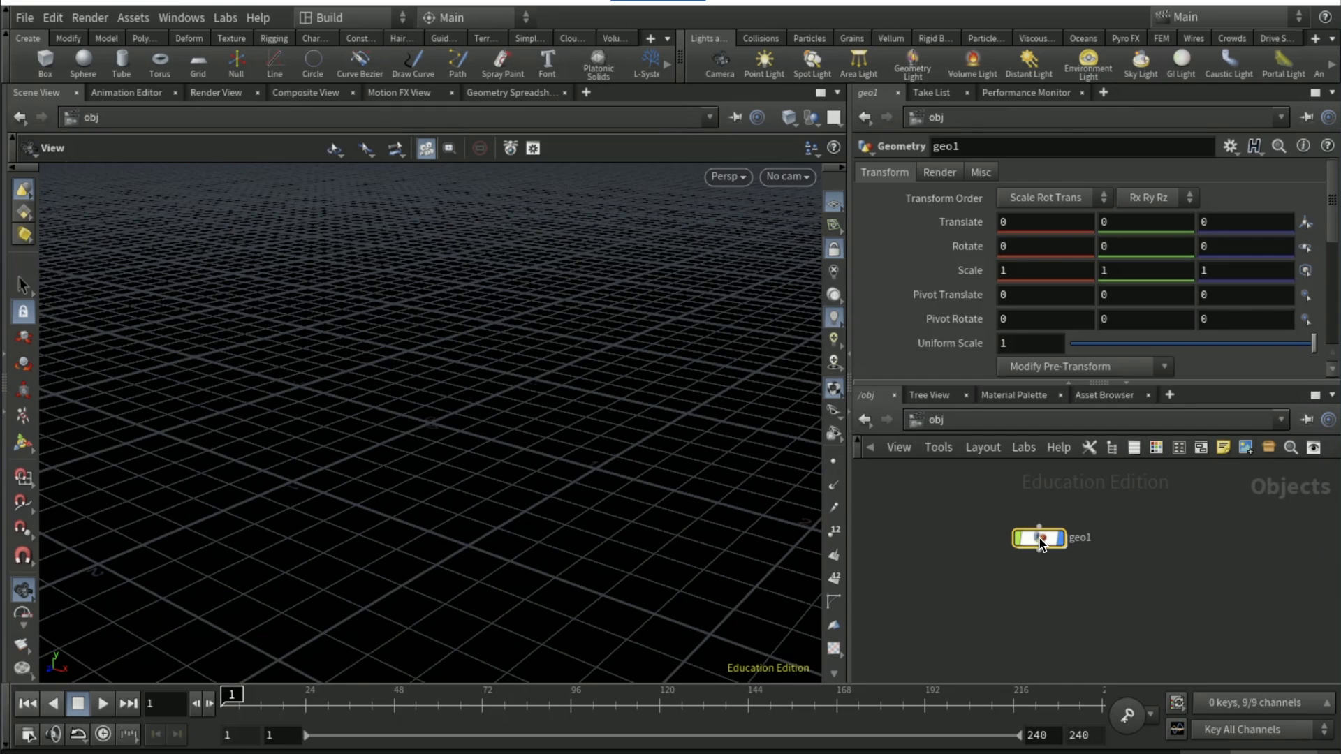
Go inside the Geometry object and add a Sphere node to its network
{"action": "double_click", "coordinate": [1042, 544]}
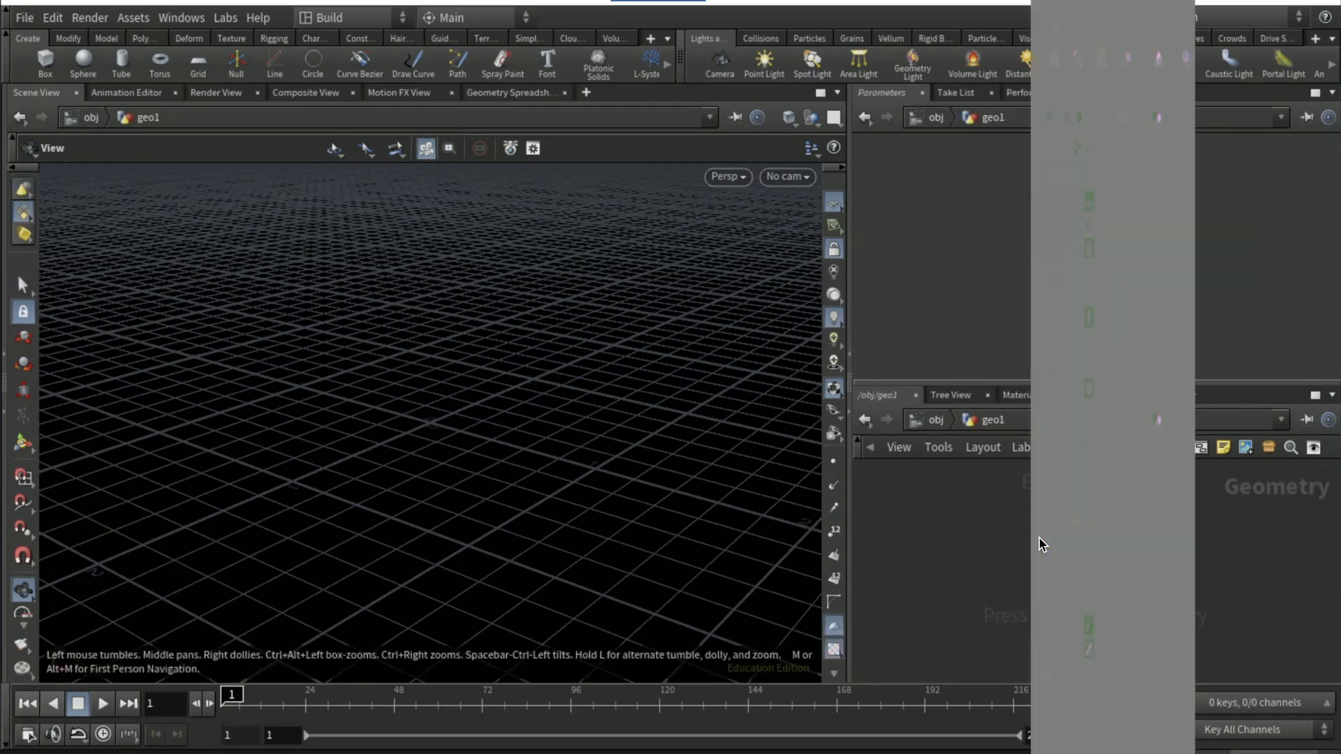
{"action": "type", "text": "sphere"}
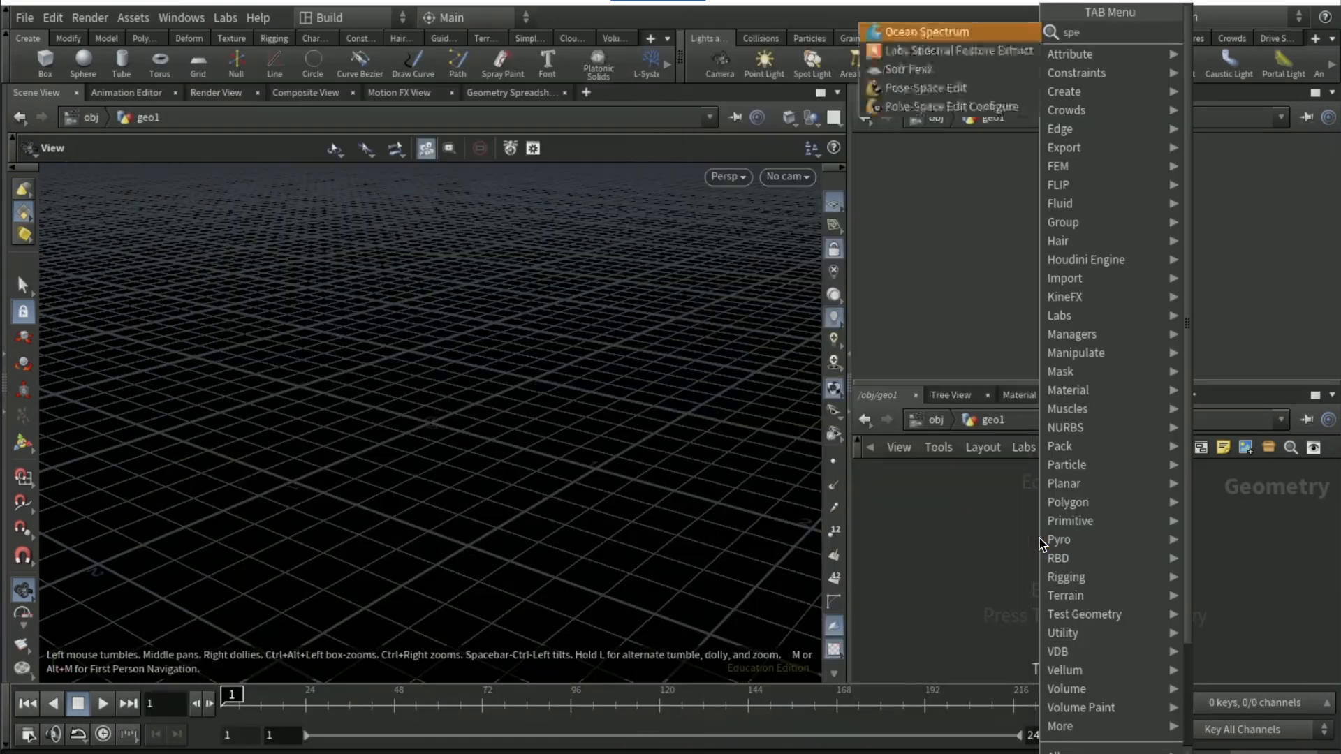
{"action": "key", "text": "Return"}
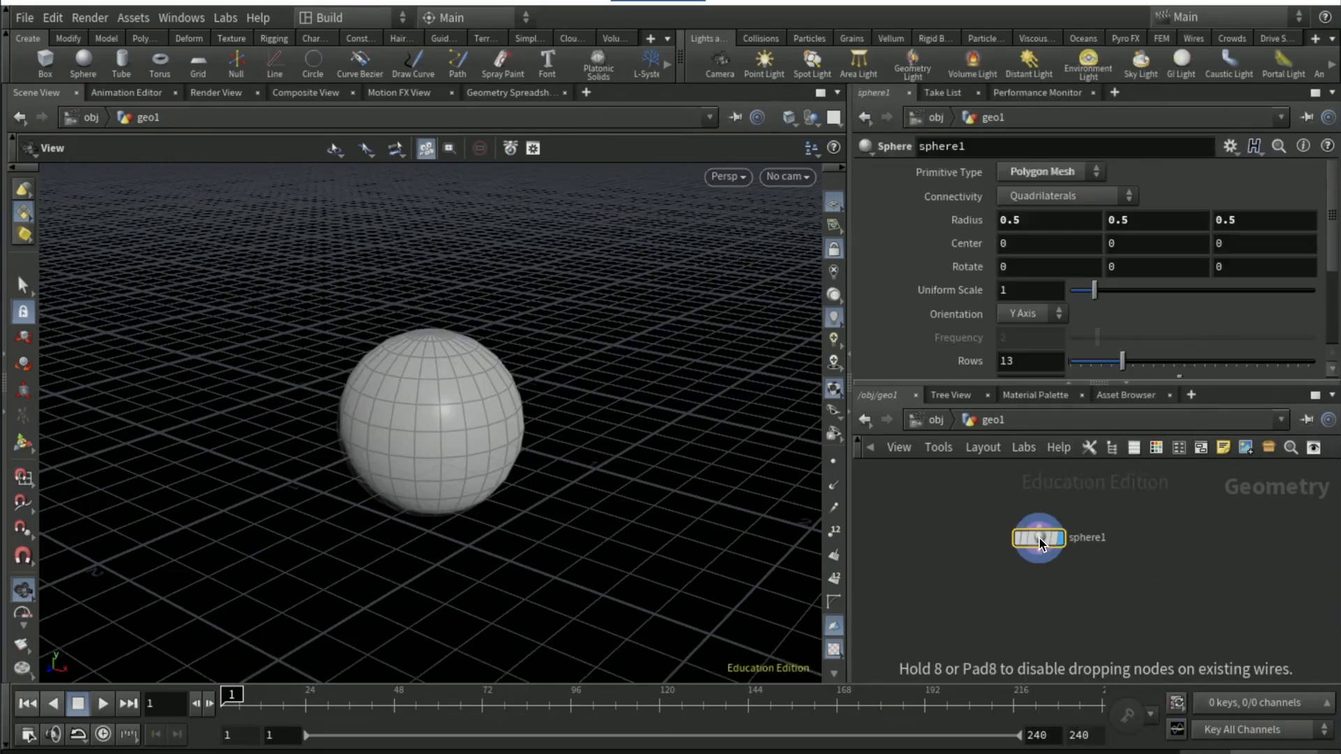
{"action": "left_click", "coordinate": [1038, 536]}
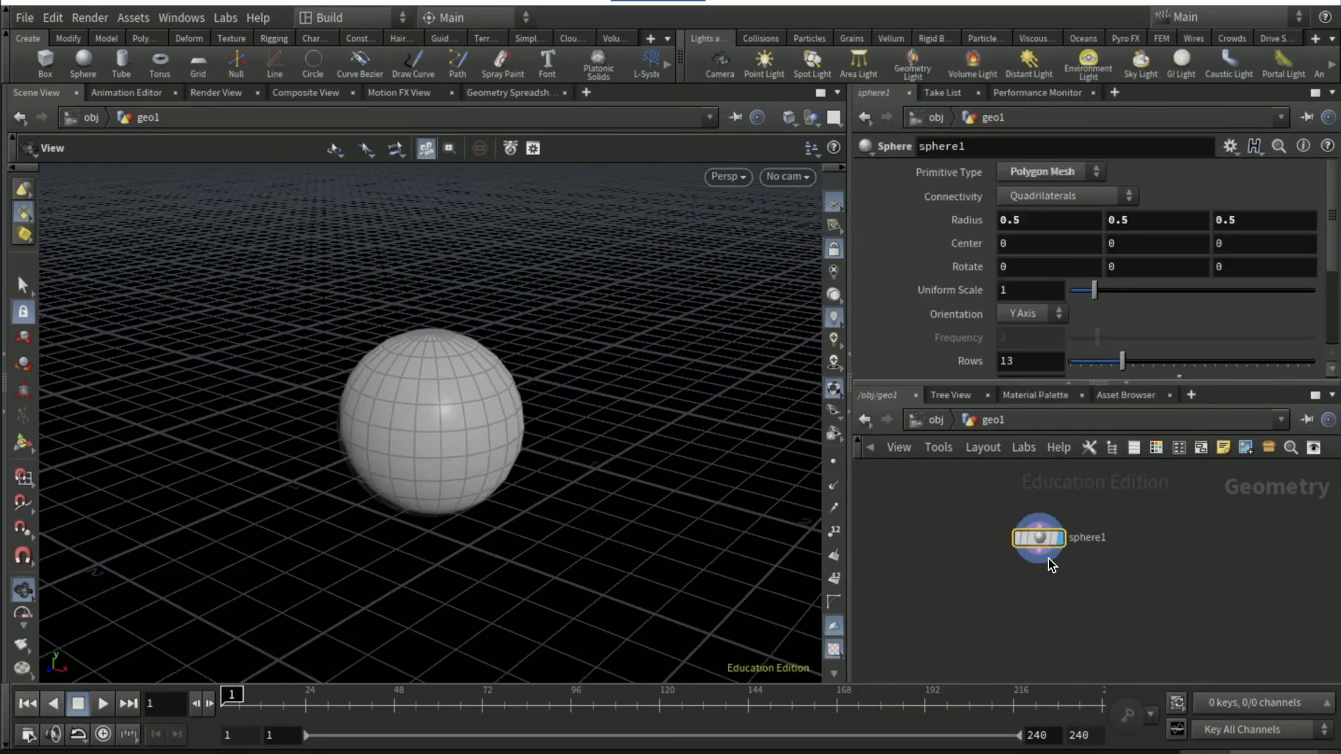
Add a Points from Volume node fed by the sphere, place it directly below and display it
{"action": "left_click", "coordinate": [1039, 558]}
{"action": "key", "text": "Tab"}
{"action": "type", "text": "points from"}
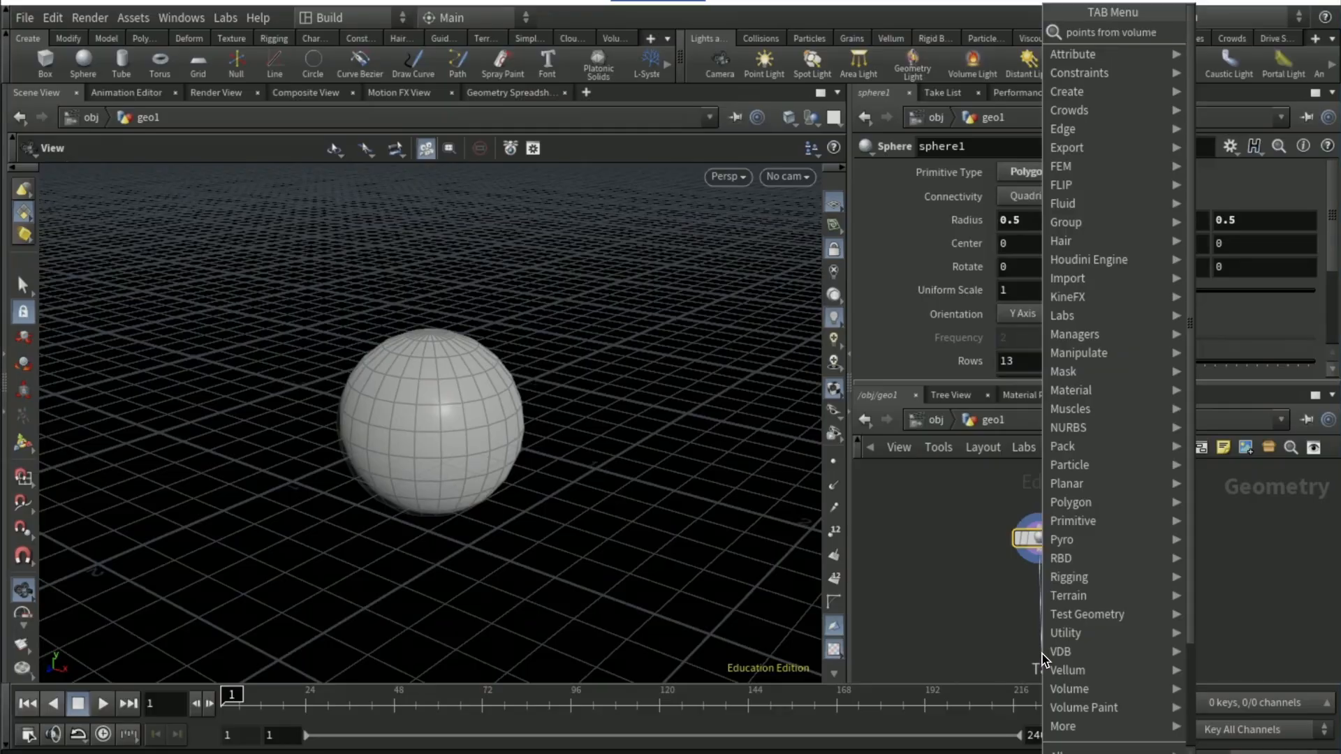
{"action": "key", "text": "Return"}
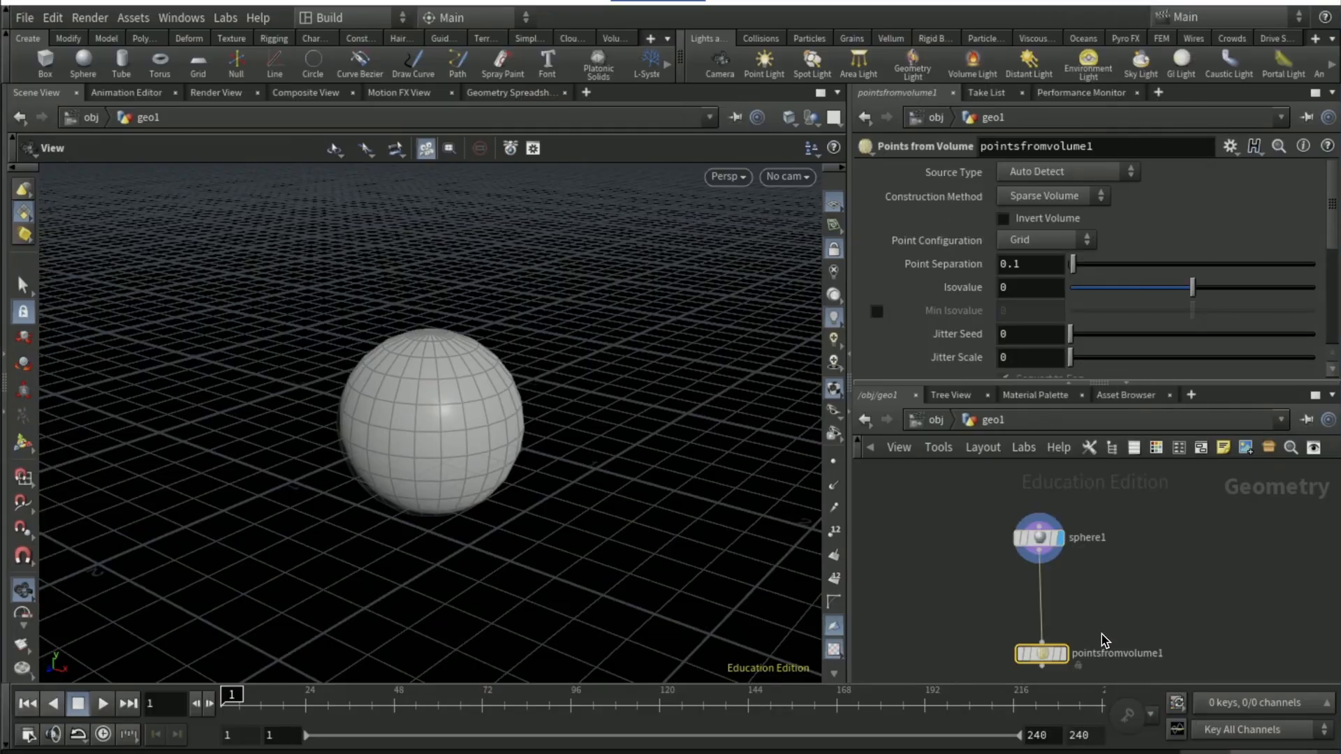
{"action": "left_click", "coordinate": [1048, 654]}
{"action": "left_click_drag", "start_coordinate": [1048, 658], "coordinate": [1053, 580]}
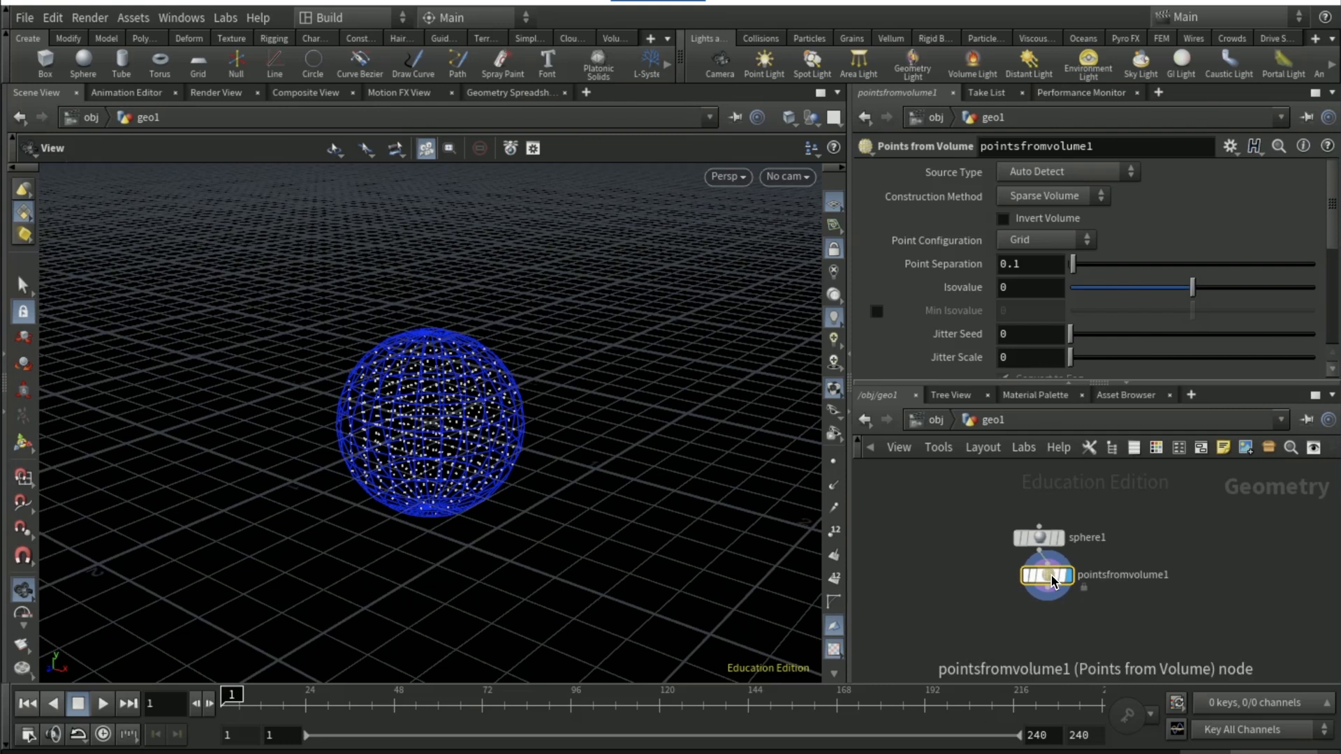
{"action": "mouse_move", "coordinate": [1053, 580]}
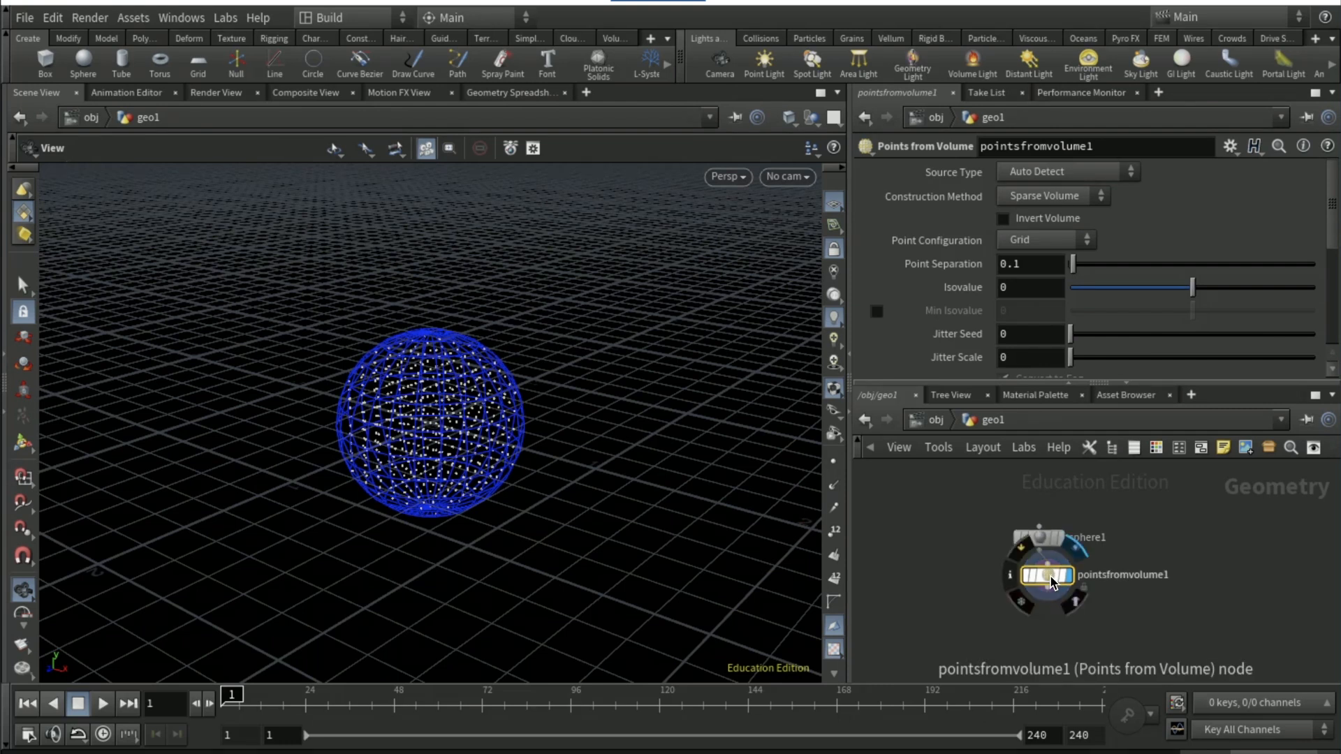
Set the Points from Volume node's point separation to 0.05
{"action": "left_click", "coordinate": [1021, 267]}
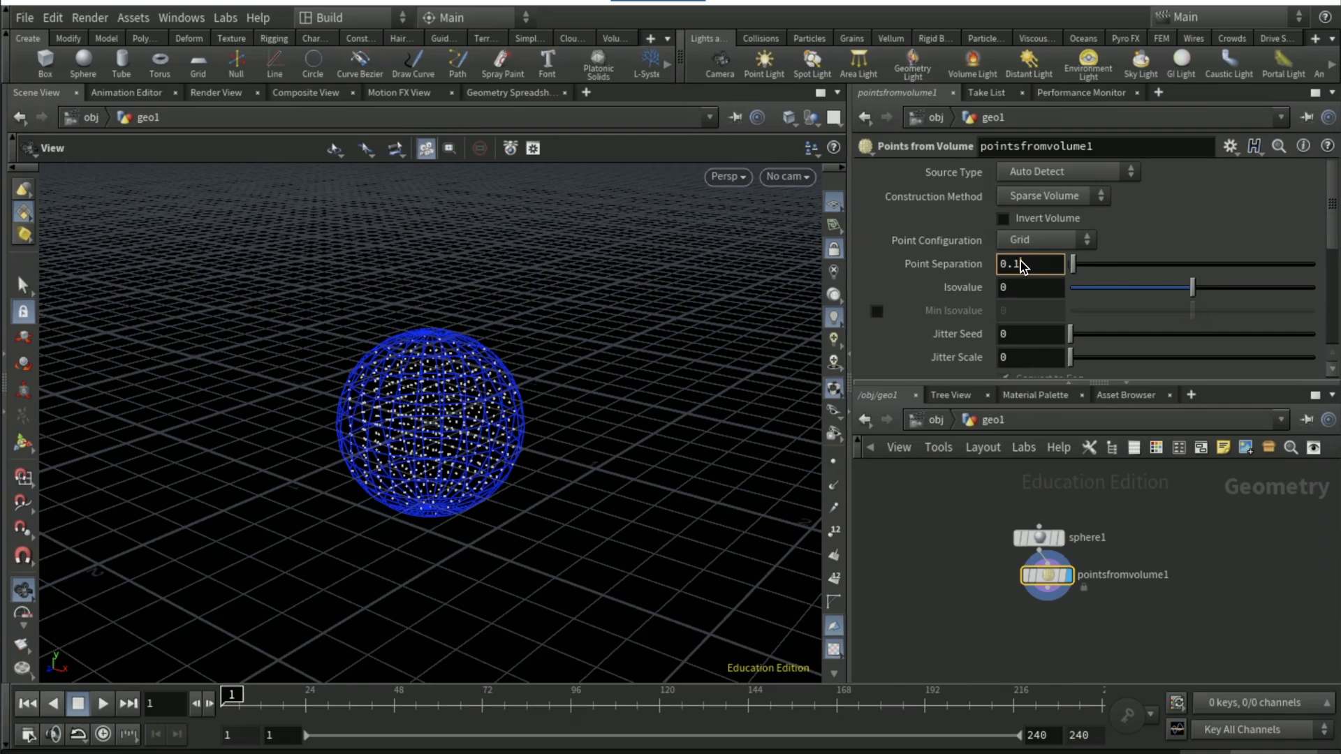
{"action": "key", "text": "Return"}
{"action": "left_click", "coordinate": [1020, 266]}
{"action": "type", "text": "0.05"}
{"action": "key", "text": "Return"}
Add a Null node fed by Points from Volume, display it and align it beneath that node
{"action": "left_click", "coordinate": [1031, 624]}
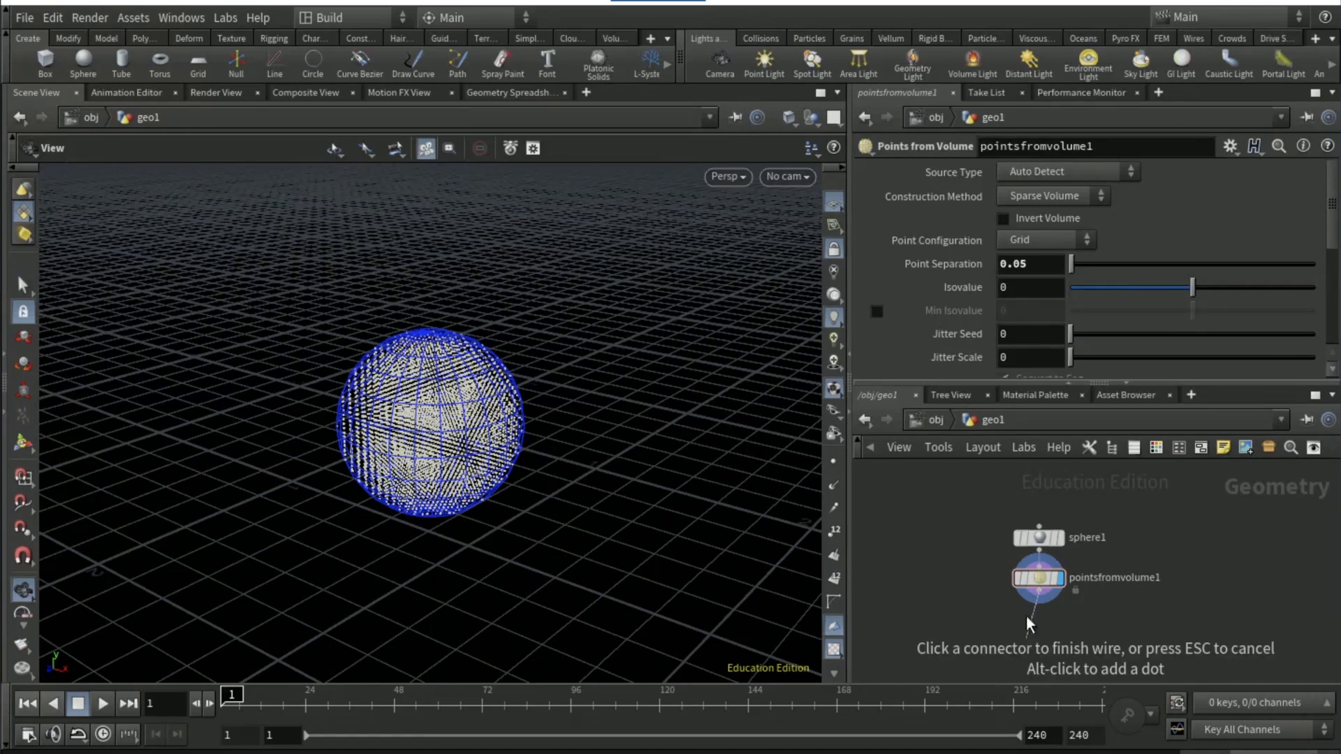
{"action": "left_click", "coordinate": [1013, 598]}
{"action": "type", "text": "null"}
{"action": "key", "text": "Return"}
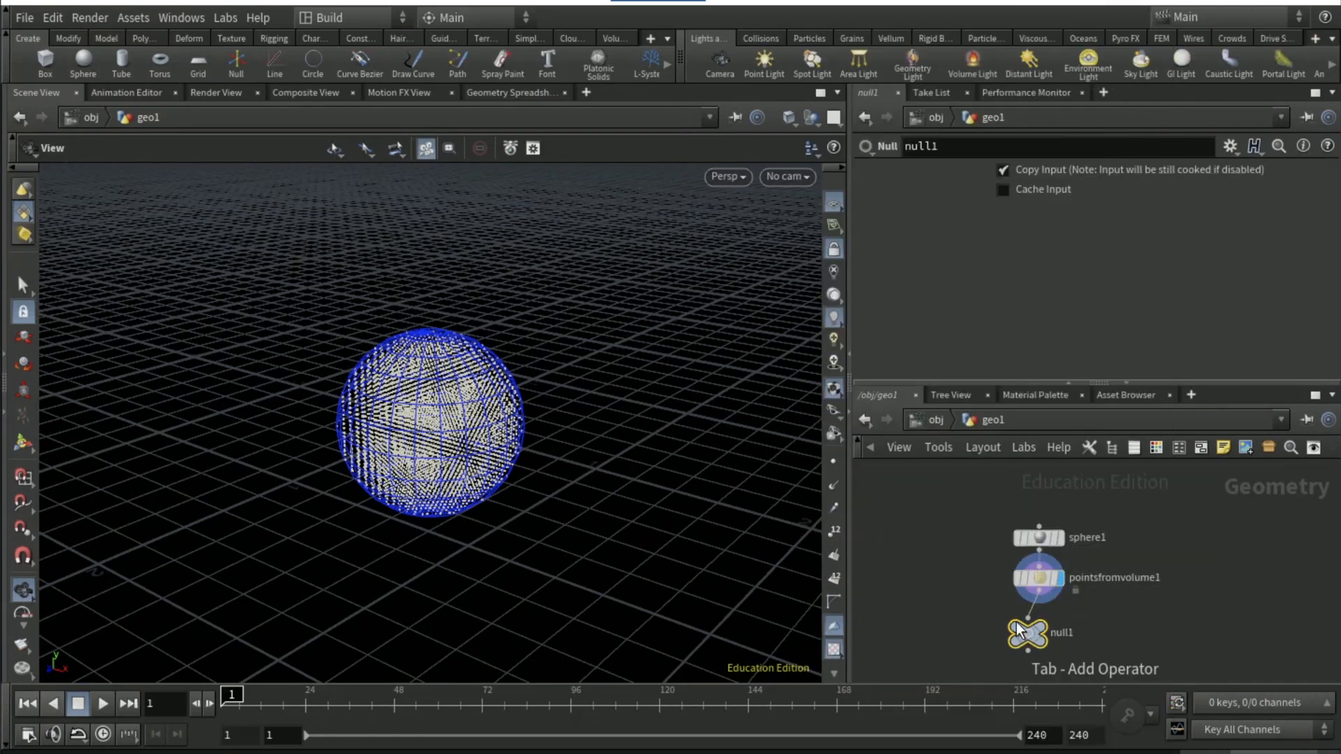
{"action": "left_click", "coordinate": [1048, 623]}
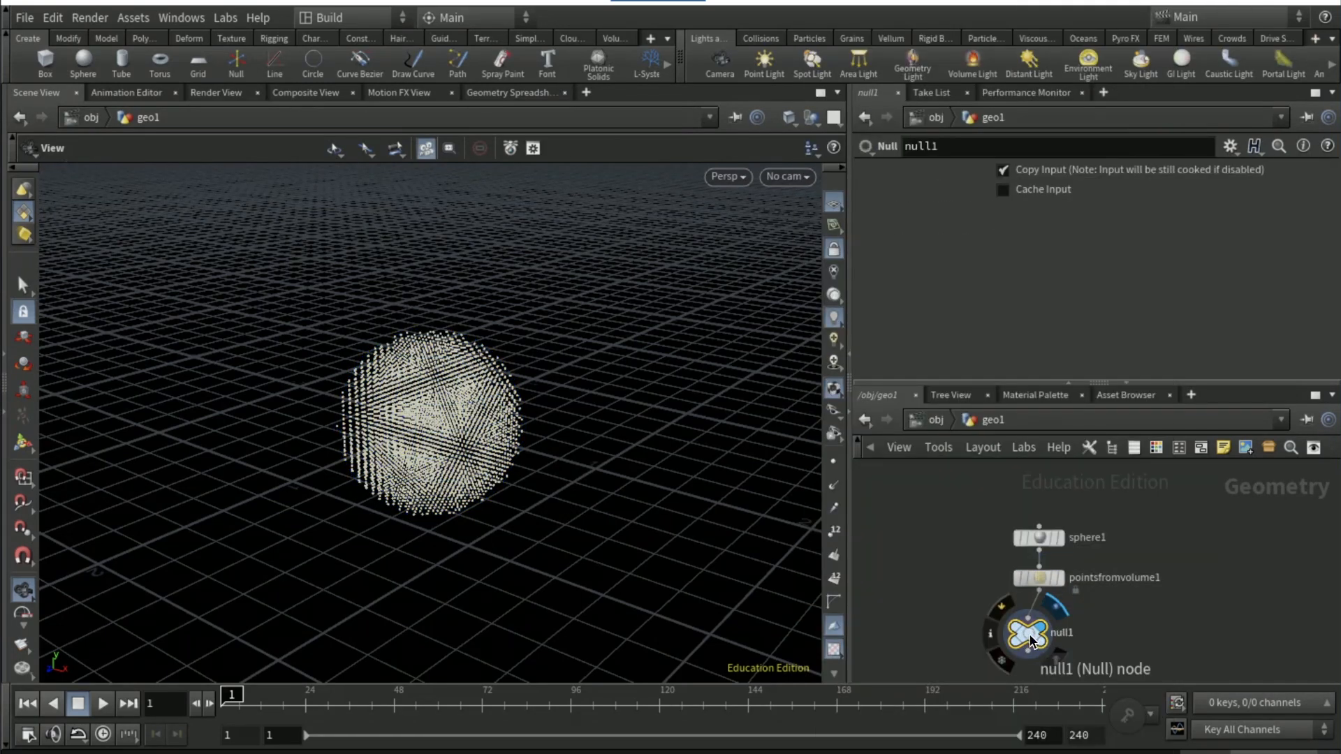
{"action": "left_click_drag", "start_coordinate": [1030, 636], "coordinate": [1040, 635]}
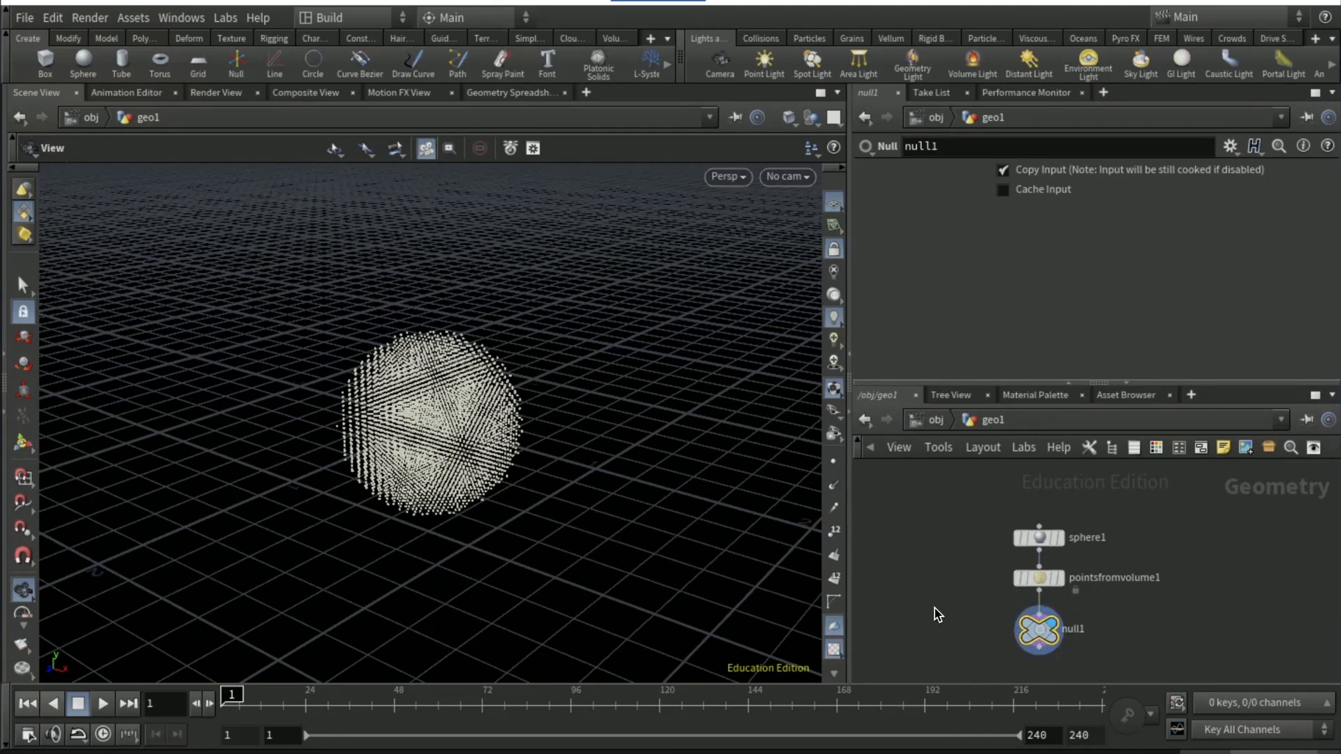
Add an Attribute Wrangle fed by the Null node and display it
{"action": "middle_click_drag", "start_coordinate": [947, 601], "coordinate": [955, 475]}
{"action": "key", "text": "Tab"}
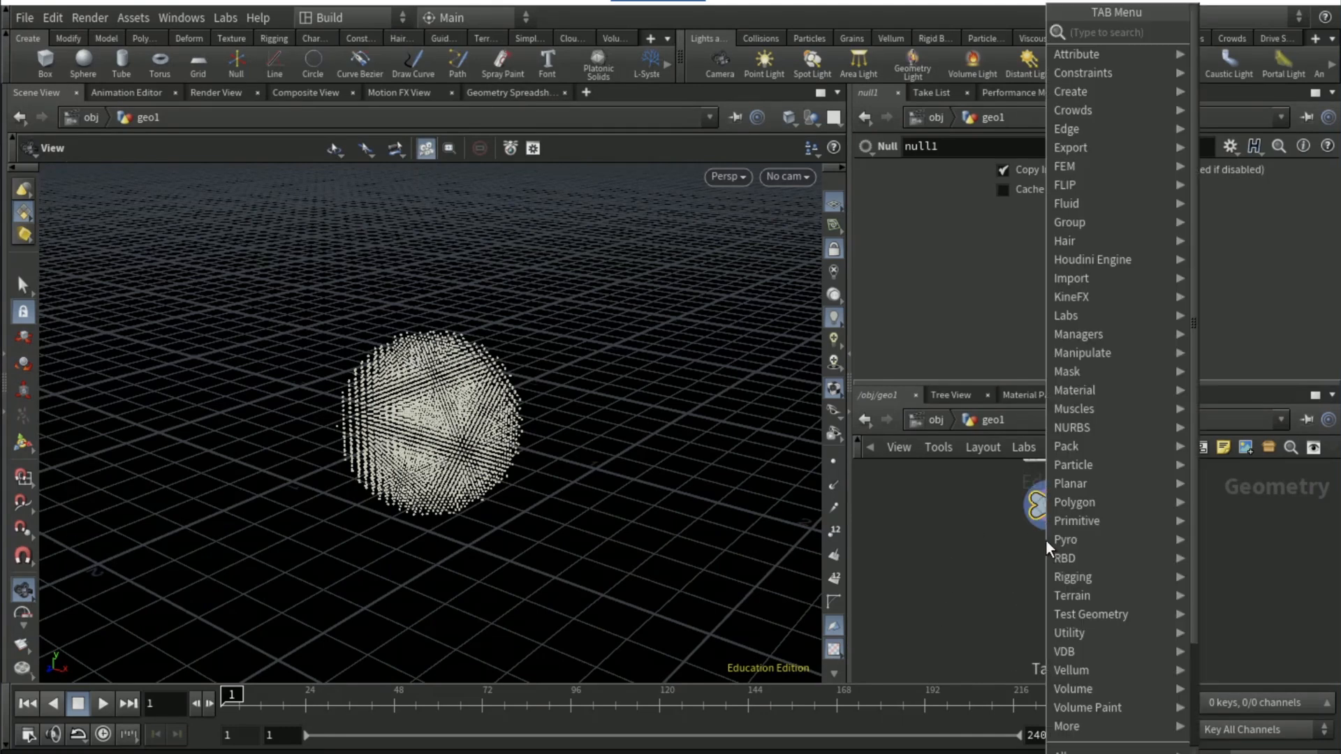
{"action": "type", "text": "attriubt"}
{"action": "key", "text": "BackSpace"}
{"action": "key", "text": "BackSpace"}
{"action": "key", "text": "BackSpace"}
{"action": "key", "text": "BackSpace"}
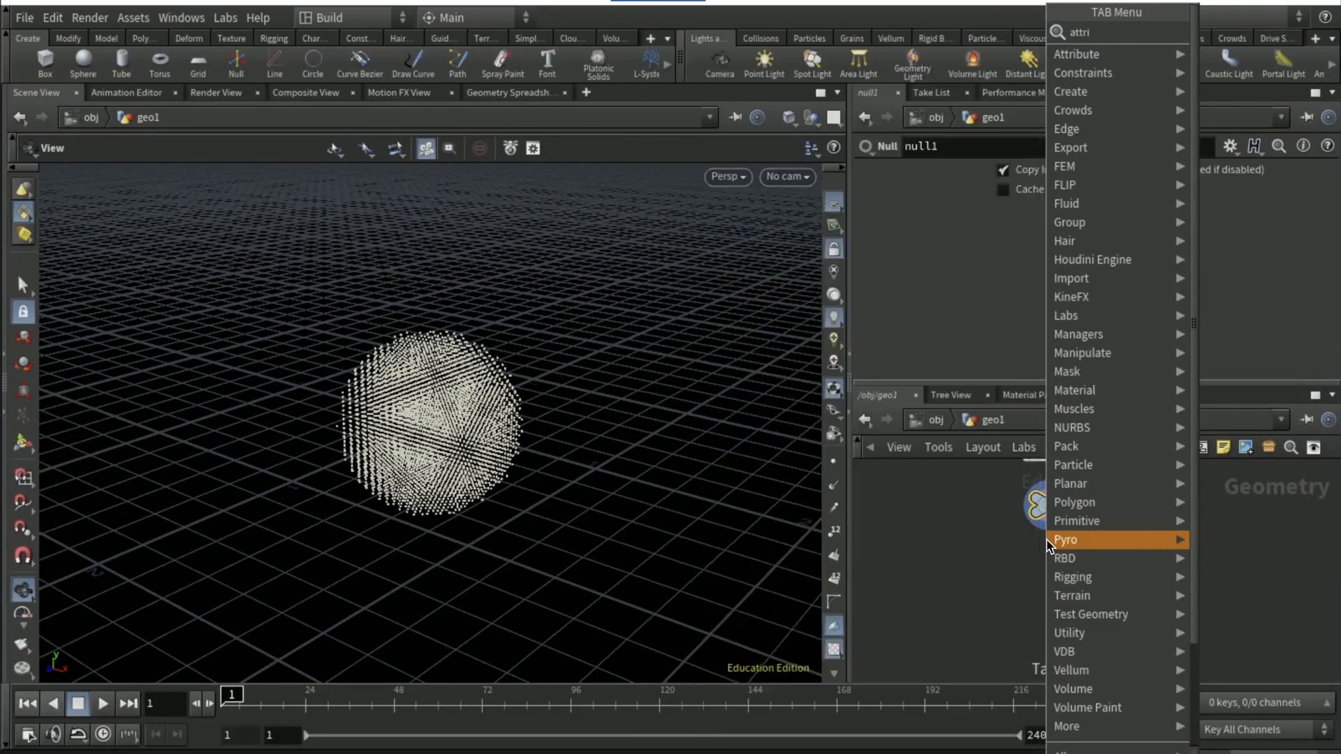
{"action": "type", "text": "ibute wrang"}
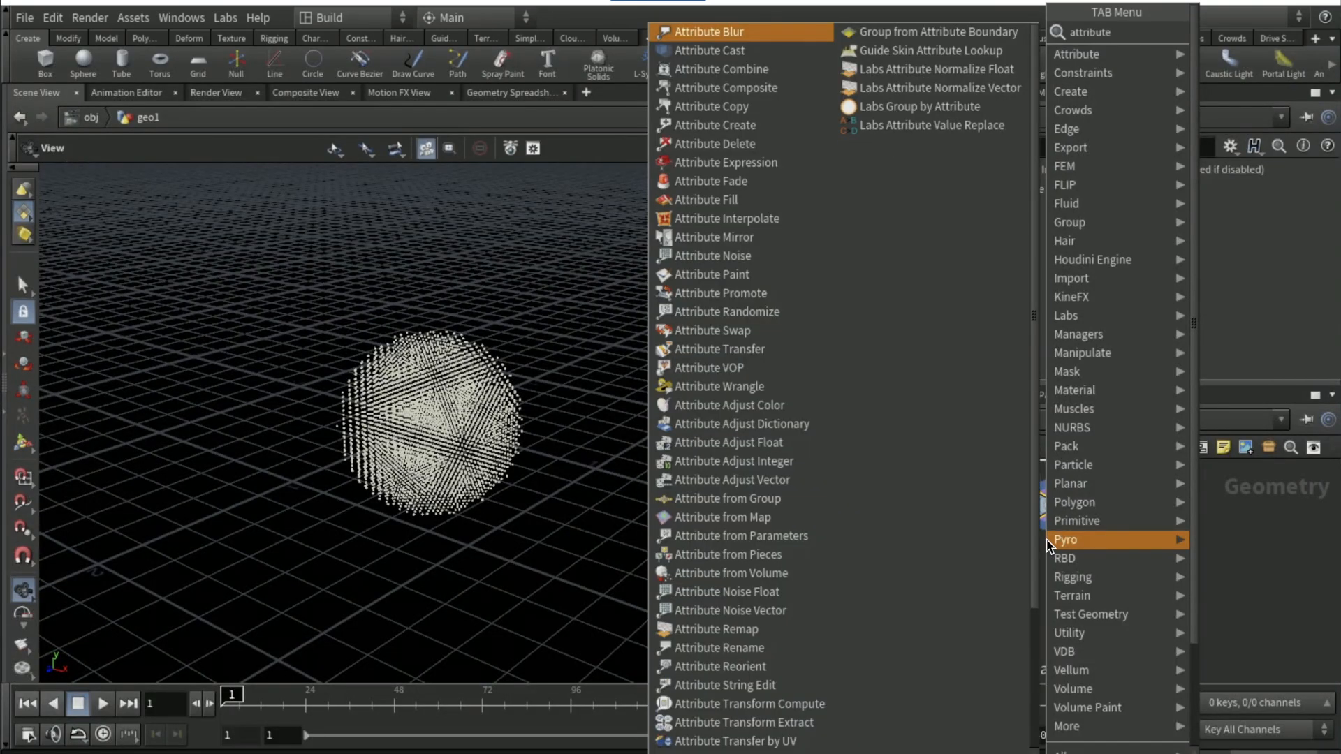
{"action": "key", "text": "Return"}
{"action": "left_click", "coordinate": [1048, 555]}
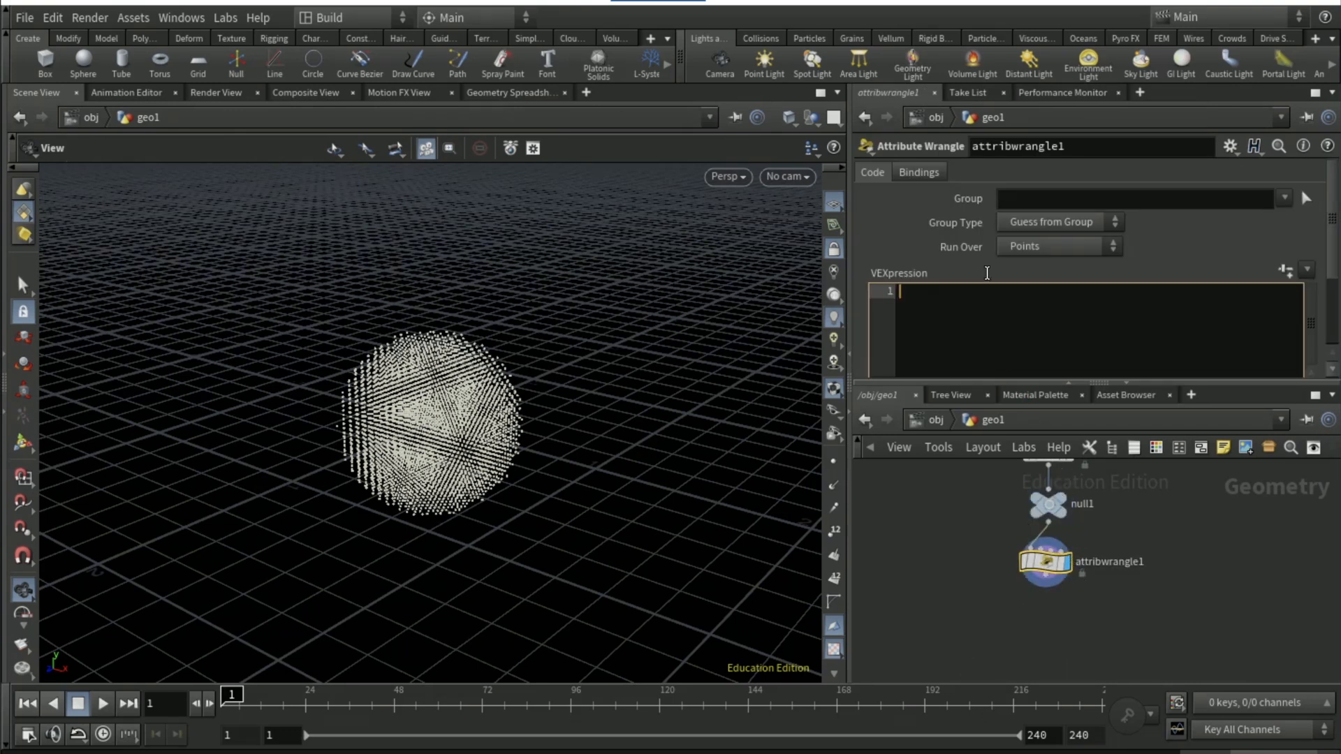
Enter the VEX code "@N = {0,1,0};" in the Attribute Wrangle
{"action": "left_click", "coordinate": [987, 312]}
{"action": "type", "text": "@N = {0,1,0};"}
{"action": "left_click", "coordinate": [967, 568]}
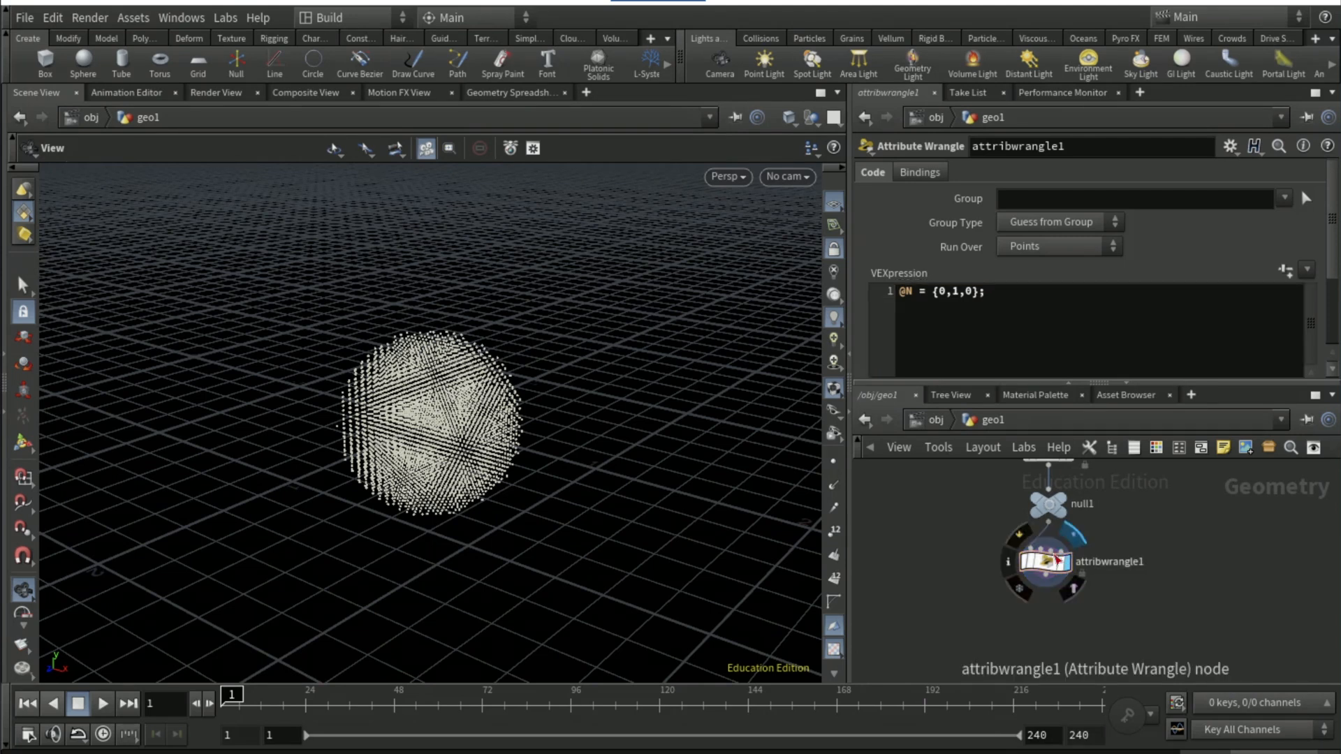
Duplicate the Attribute Wrangle below the original and feed the copy from the original's output
{"action": "left_click_drag", "start_coordinate": [1046, 562], "coordinate": [1044, 627], "text": "alt"}
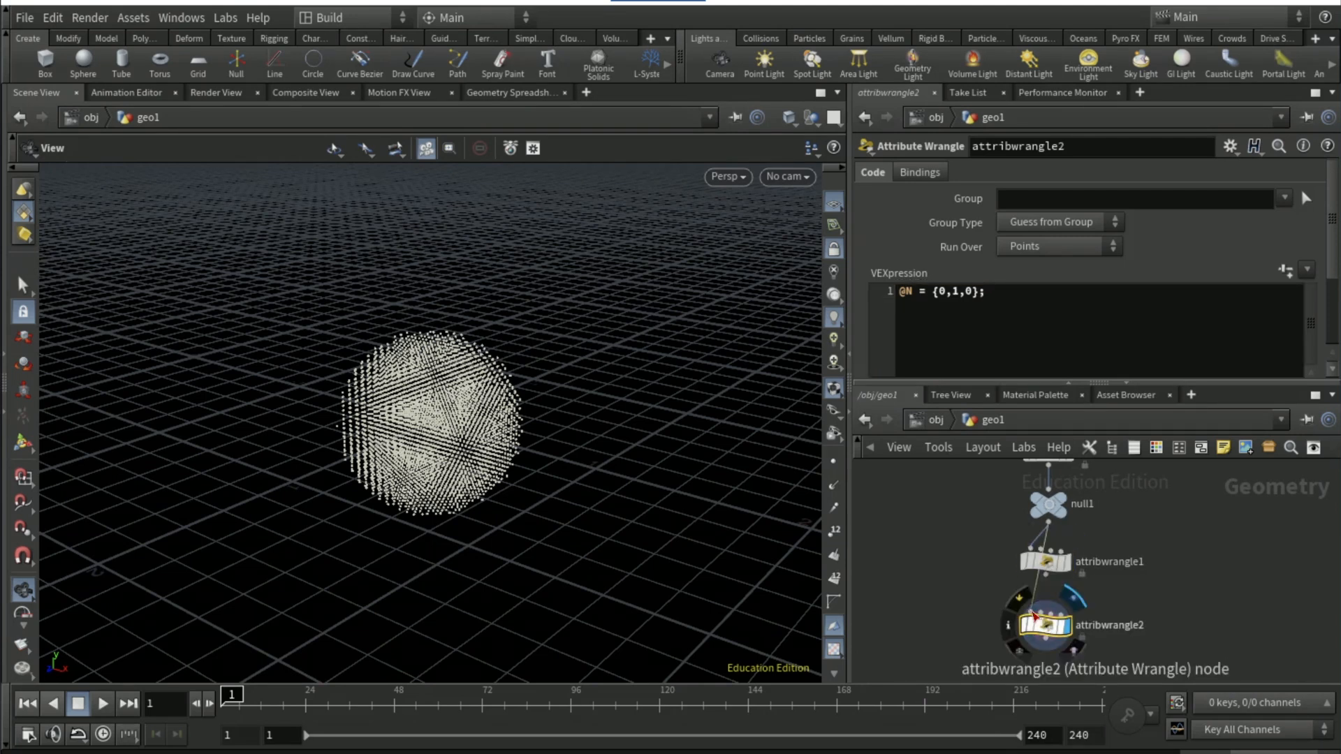
{"action": "left_click", "coordinate": [1032, 610]}
{"action": "left_click", "coordinate": [1046, 574]}
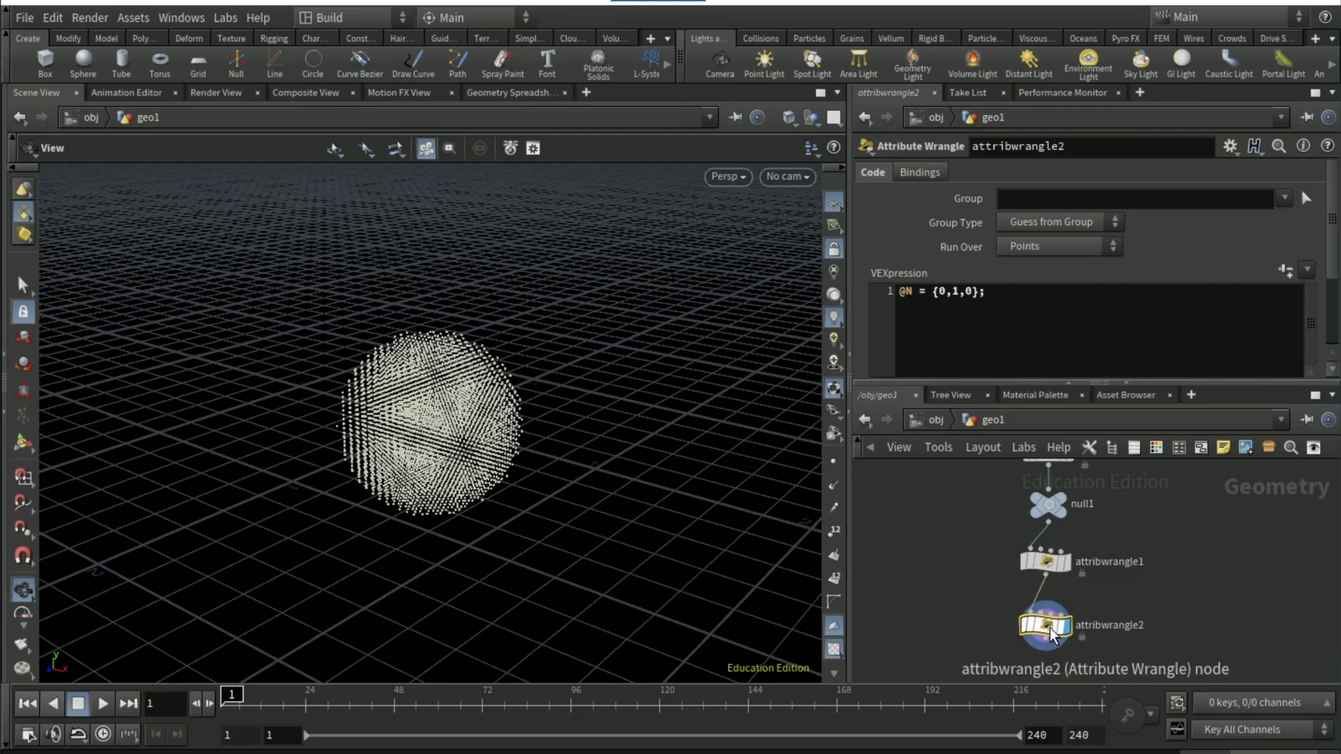
Replace the second wrangle's VEX code with "@v = @N;"
{"action": "left_click_drag", "start_coordinate": [1016, 297], "coordinate": [890, 292]}
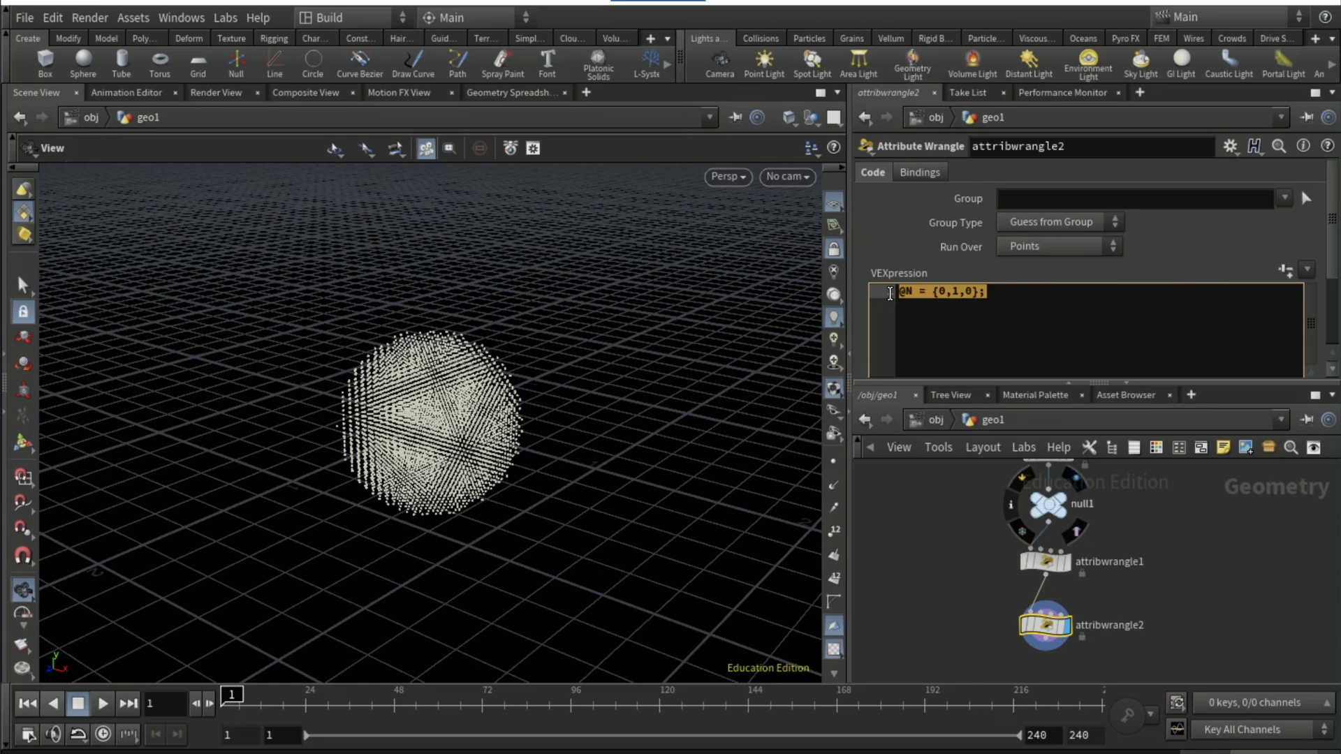
{"action": "type", "text": "@v "}
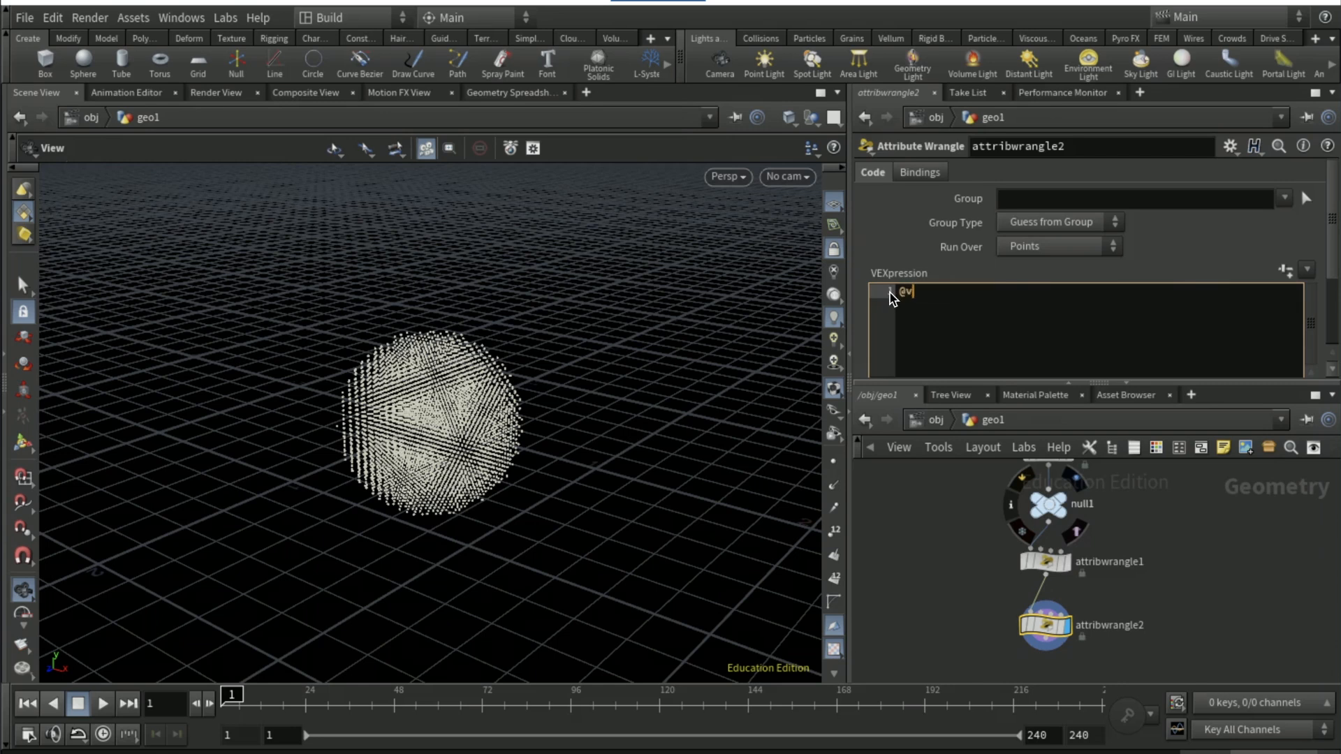
{"action": "type", "text": "="}
{"action": "type", "text": " A"}
{"action": "type", "text": "N"}
{"action": "key", "text": "BackSpace"}
{"action": "key", "text": "BackSpace"}
{"action": "type", "text": "@N;"}
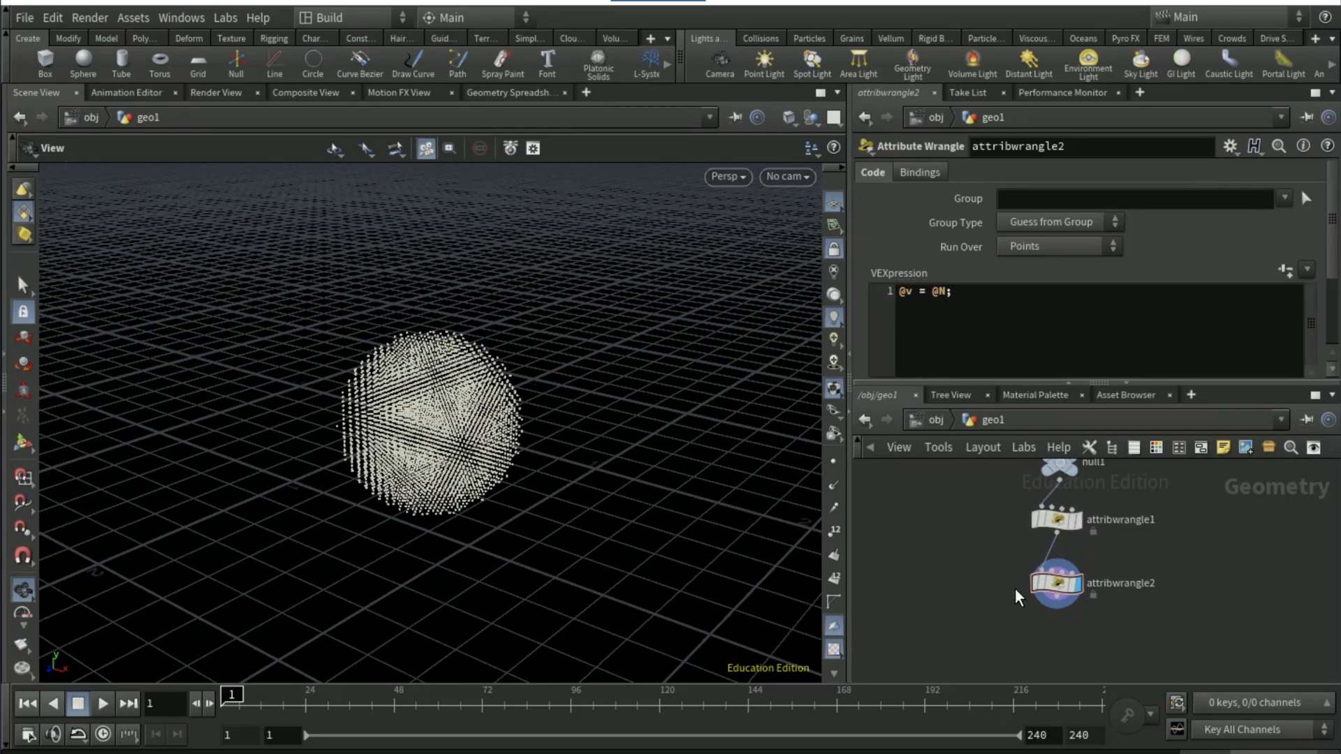
Add an Attribute VOP fed by the second wrangle and display it
{"action": "left_click", "coordinate": [1056, 610]}
{"action": "key", "text": "Tab"}
{"action": "type", "text": "attribute"}
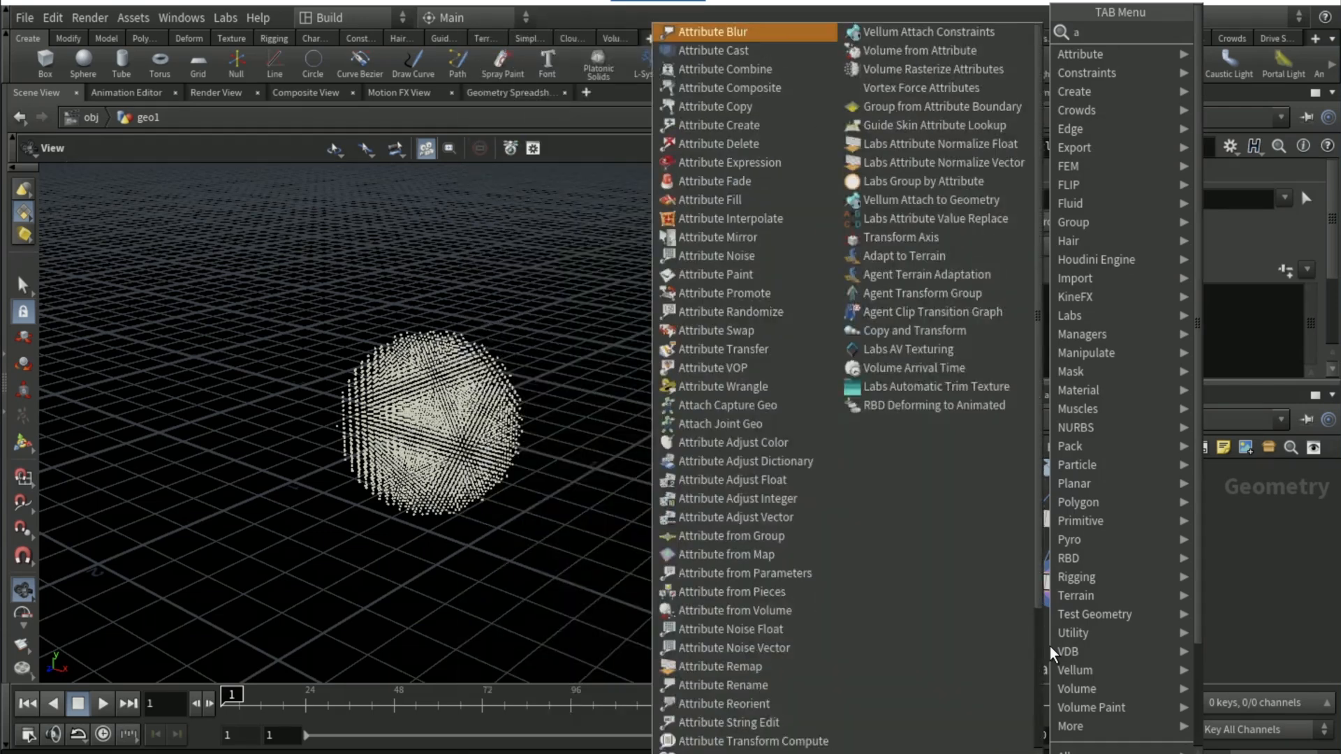
{"action": "key", "text": "Return"}
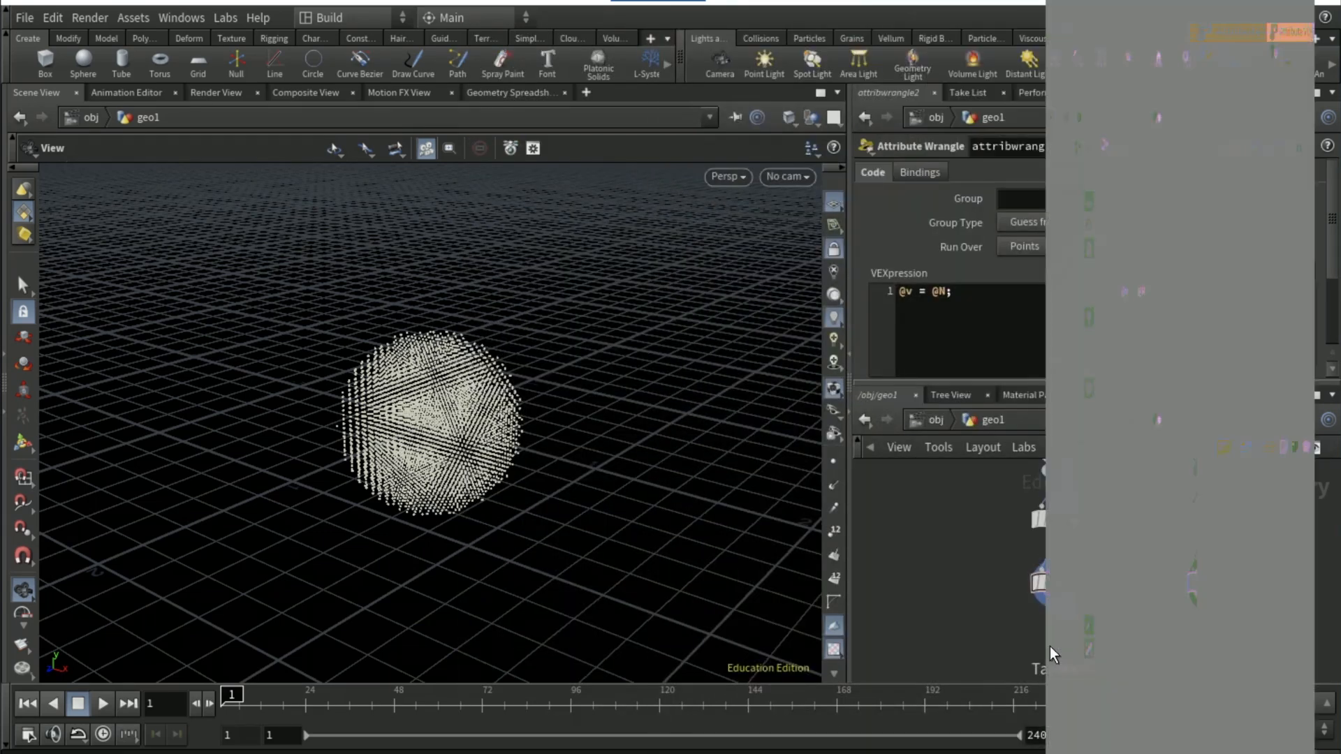
{"action": "left_click", "coordinate": [1049, 647]}
{"action": "left_click", "coordinate": [1071, 643]}
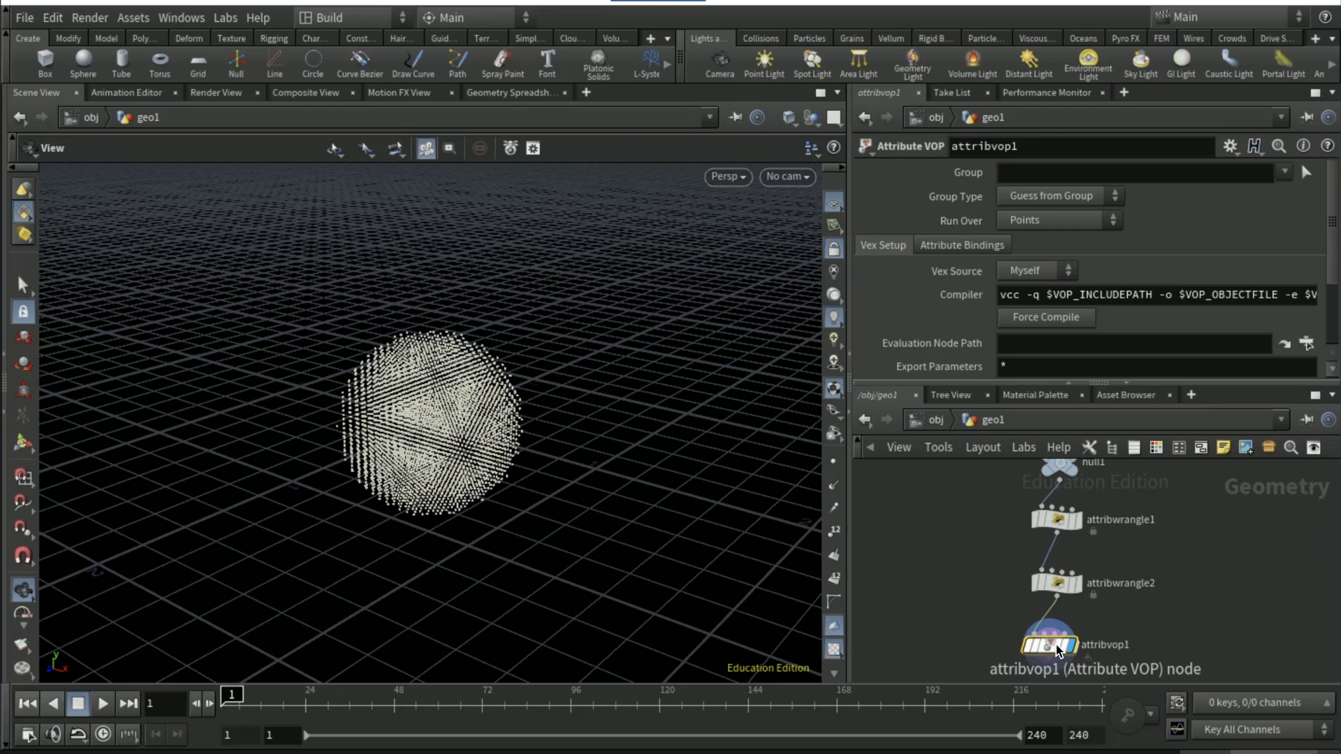
Go inside the Attribute VOP, add a Turbulent Noise node and move the geometry output node aside
{"action": "double_click", "coordinate": [1056, 644]}
{"action": "key", "text": "Tab"}
{"action": "type", "text": "turb"}
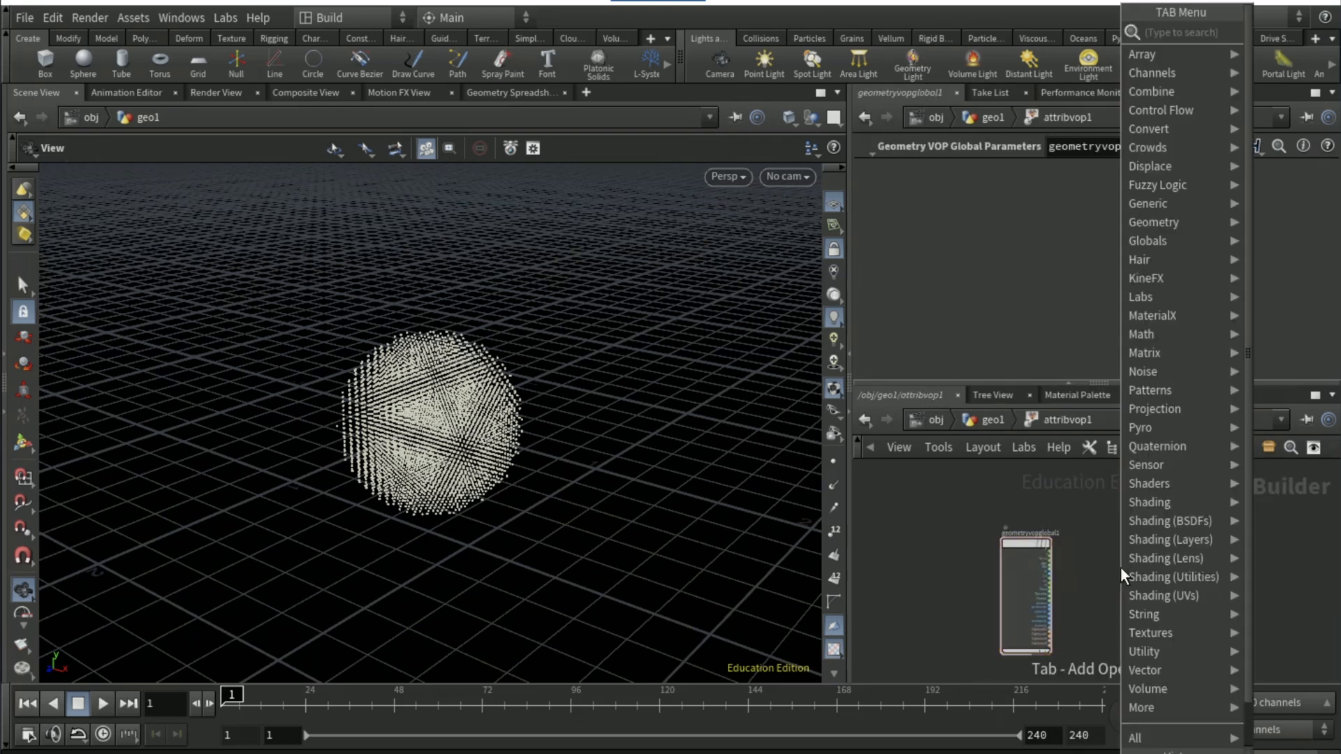
{"action": "key", "text": "Return"}
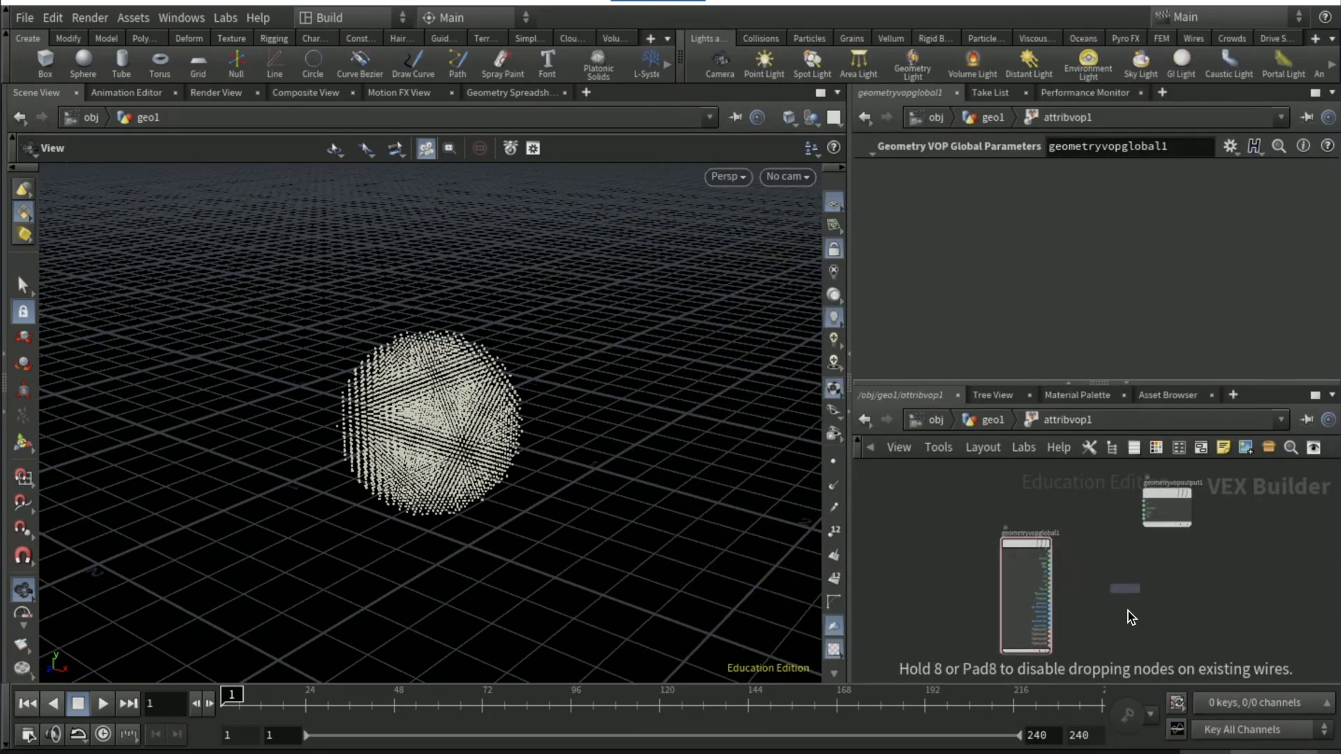
{"action": "left_click", "coordinate": [1126, 614]}
{"action": "left_click_drag", "start_coordinate": [1175, 496], "coordinate": [1150, 527]}
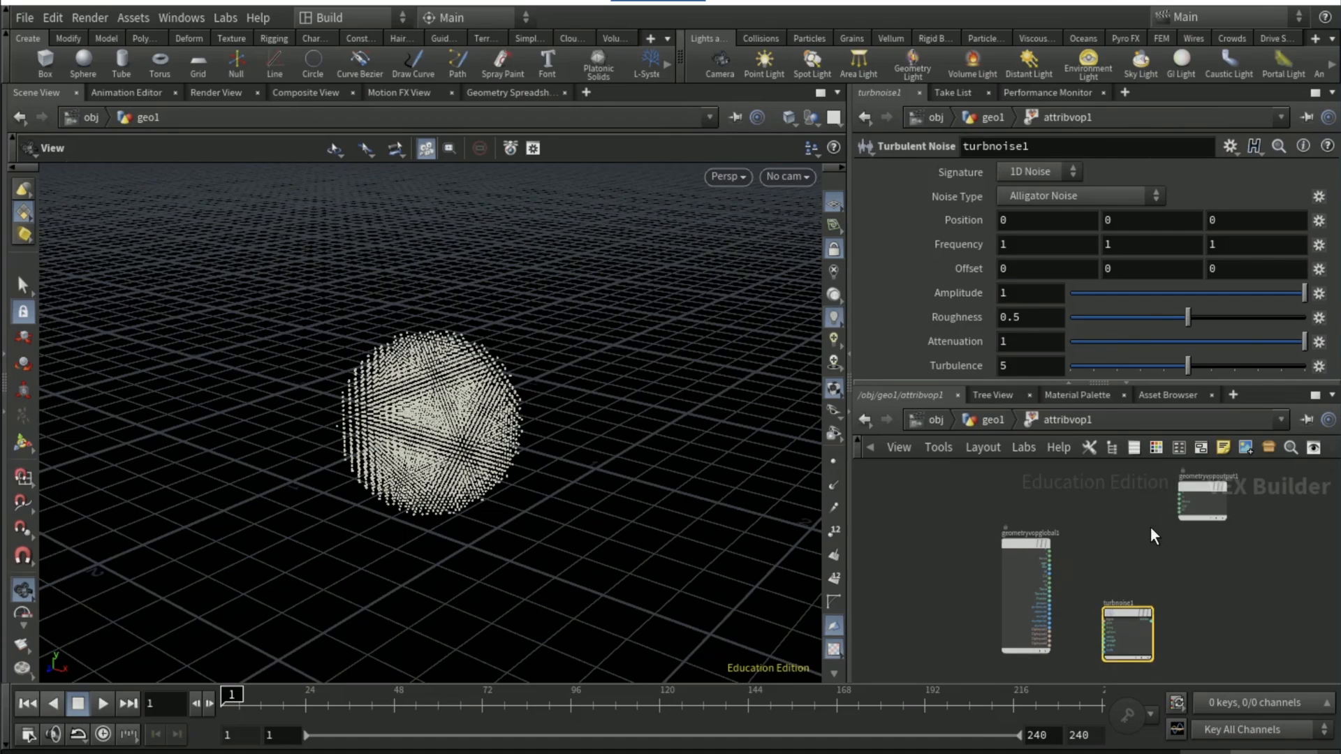
Add a Multiply node between the global parameters node and the geometry output node
{"action": "key", "text": "Tab"}
{"action": "type", "text": "mult"}
{"action": "key", "text": "Return"}
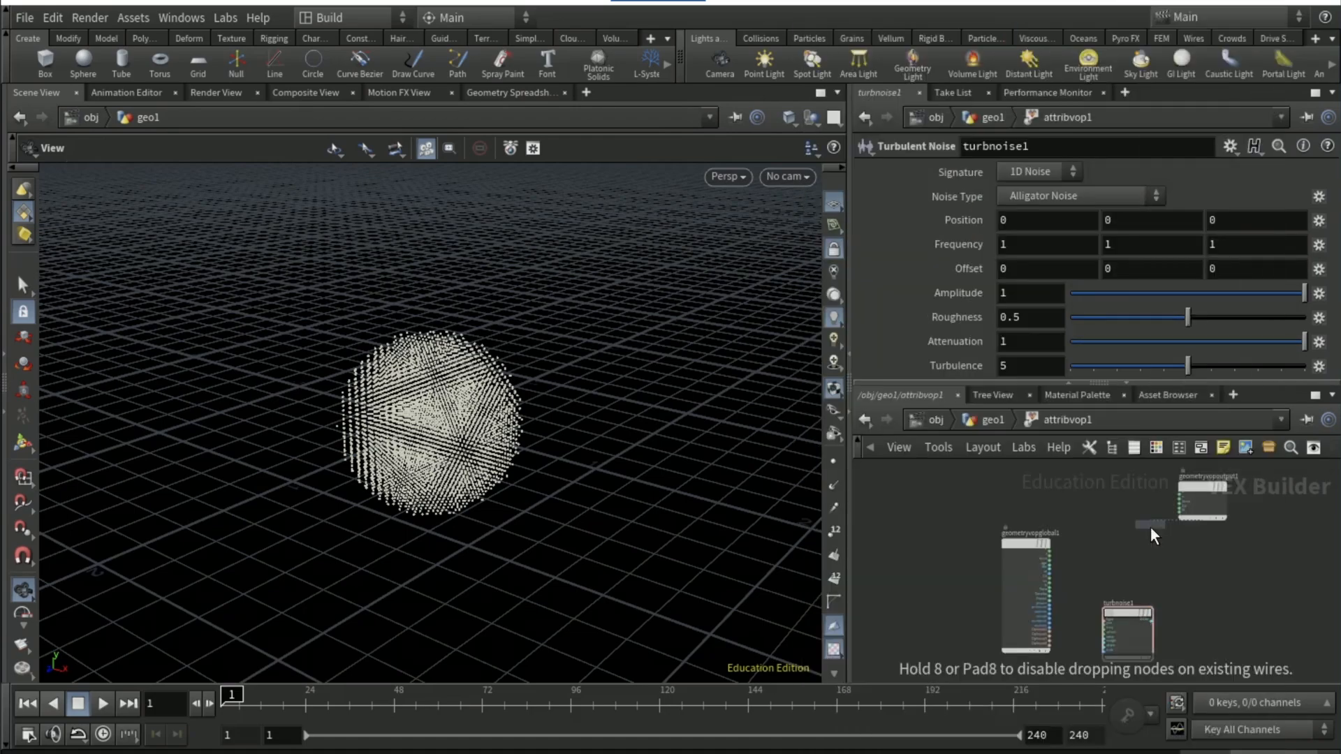
{"action": "left_click", "coordinate": [1155, 538]}
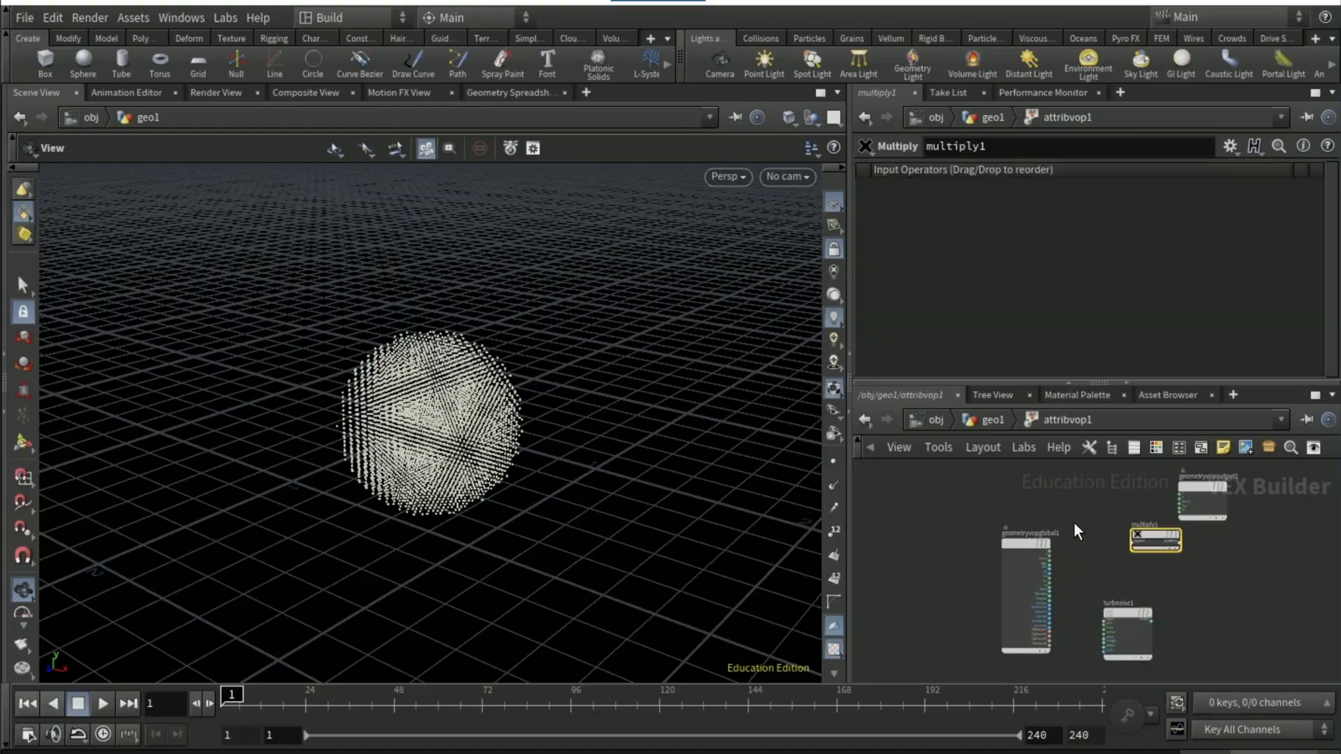
Wire the velocity (v) output of the global parameters node into the Multiply node's first input
{"action": "scroll", "coordinate": [1123, 628], "scroll_direction": "up", "scroll_amount": 5}
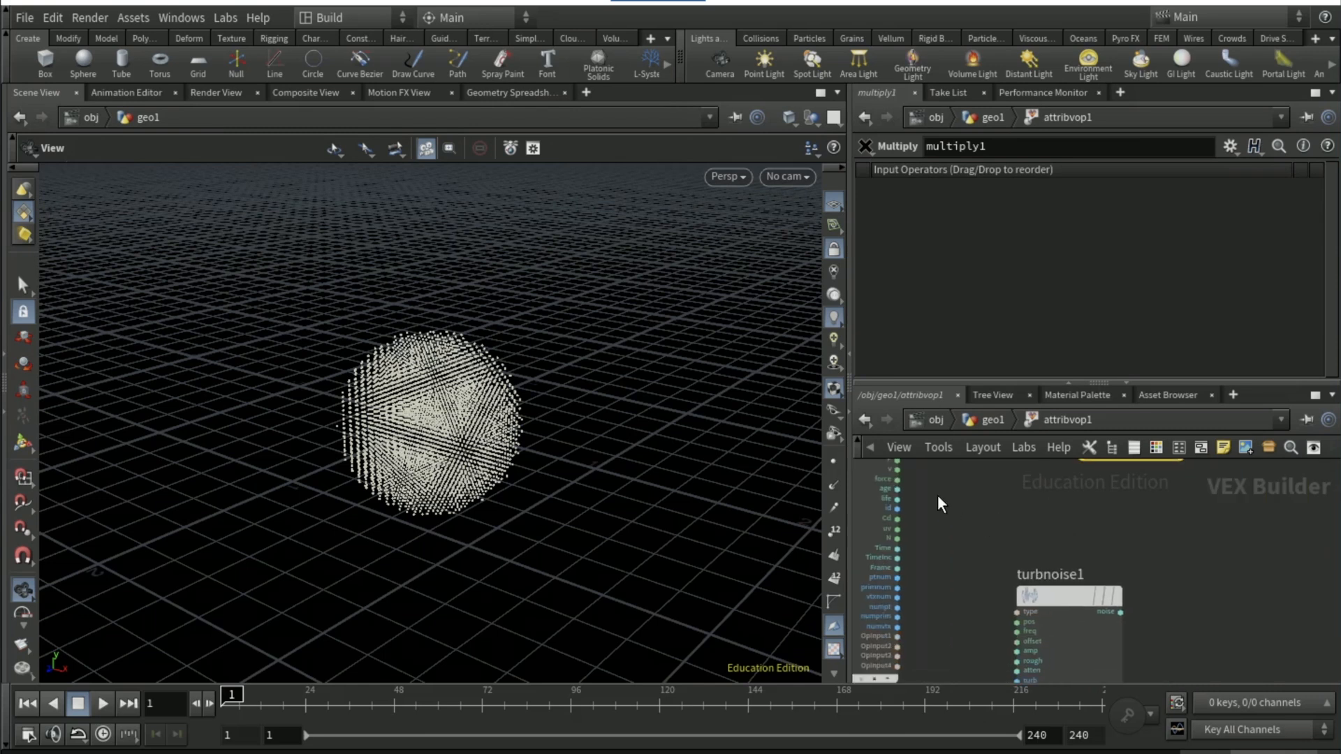
{"action": "middle_click_drag", "start_coordinate": [942, 526], "coordinate": [938, 553]}
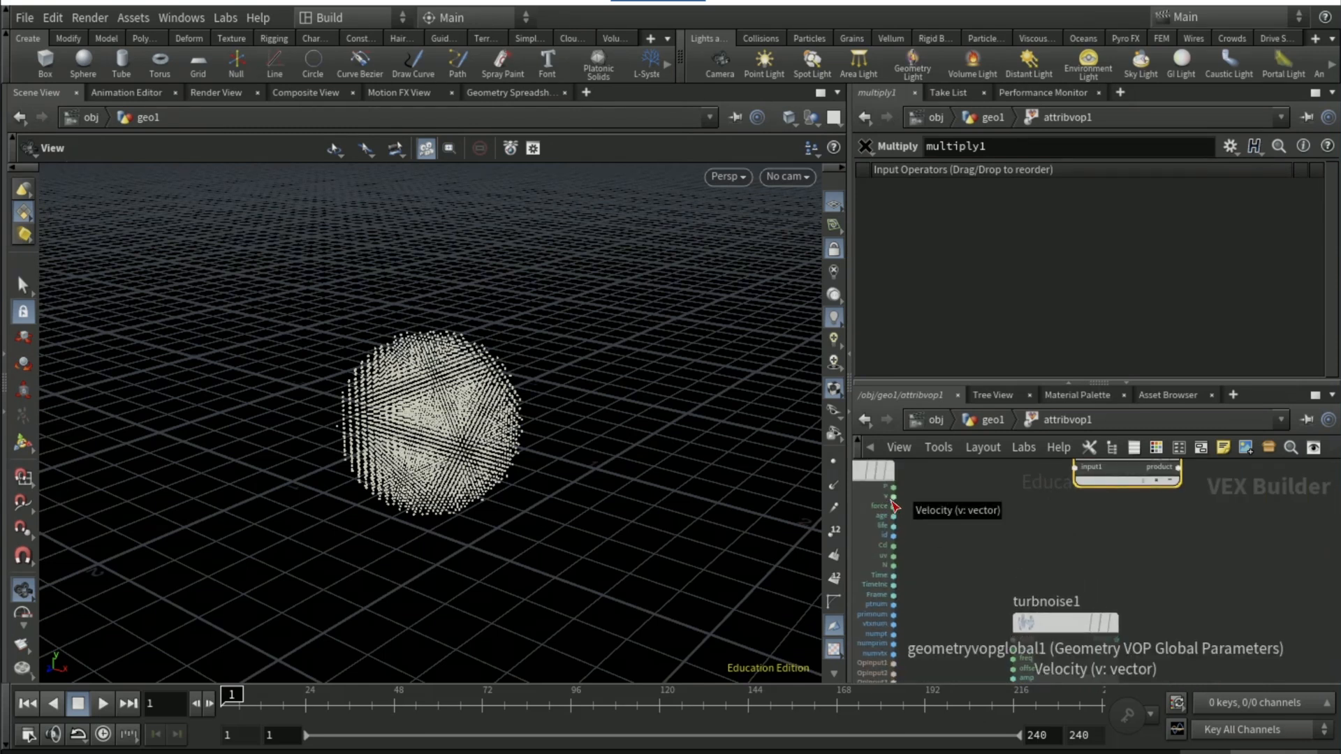
{"action": "left_click", "coordinate": [899, 498]}
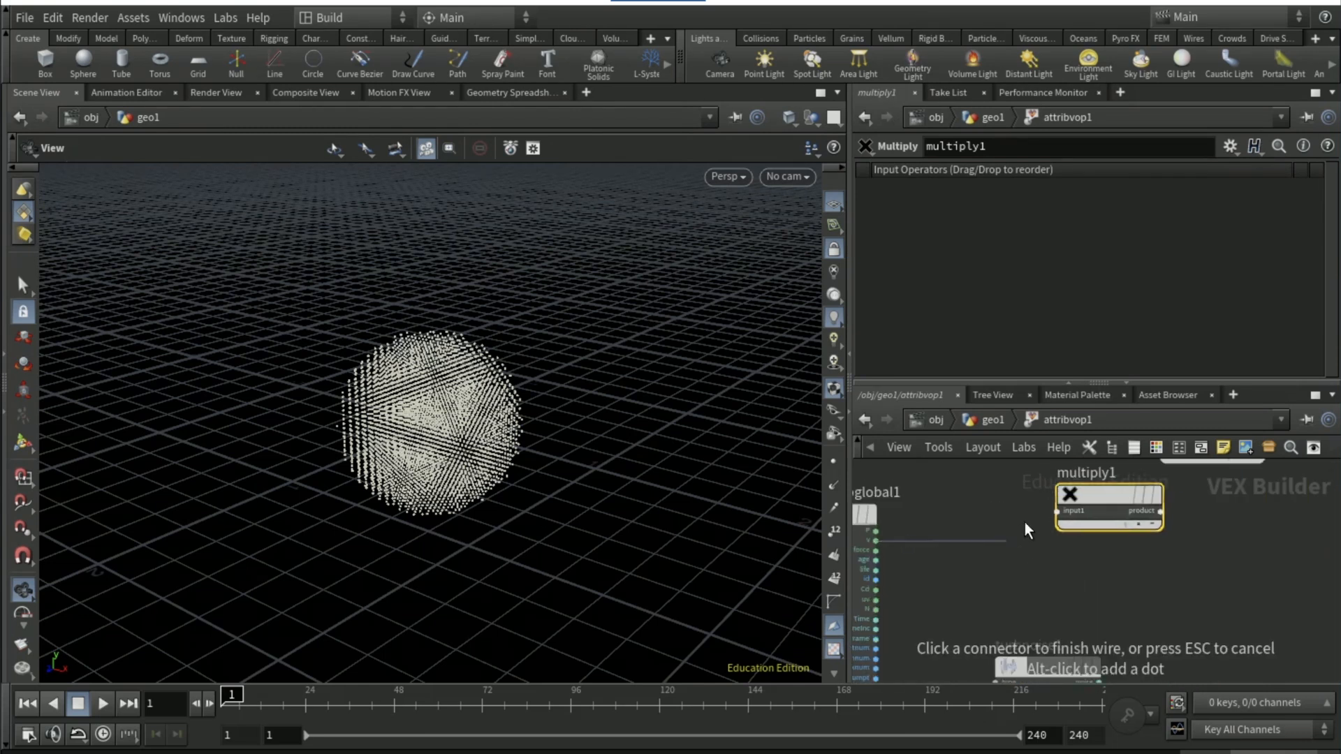
{"action": "left_click", "coordinate": [1056, 512]}
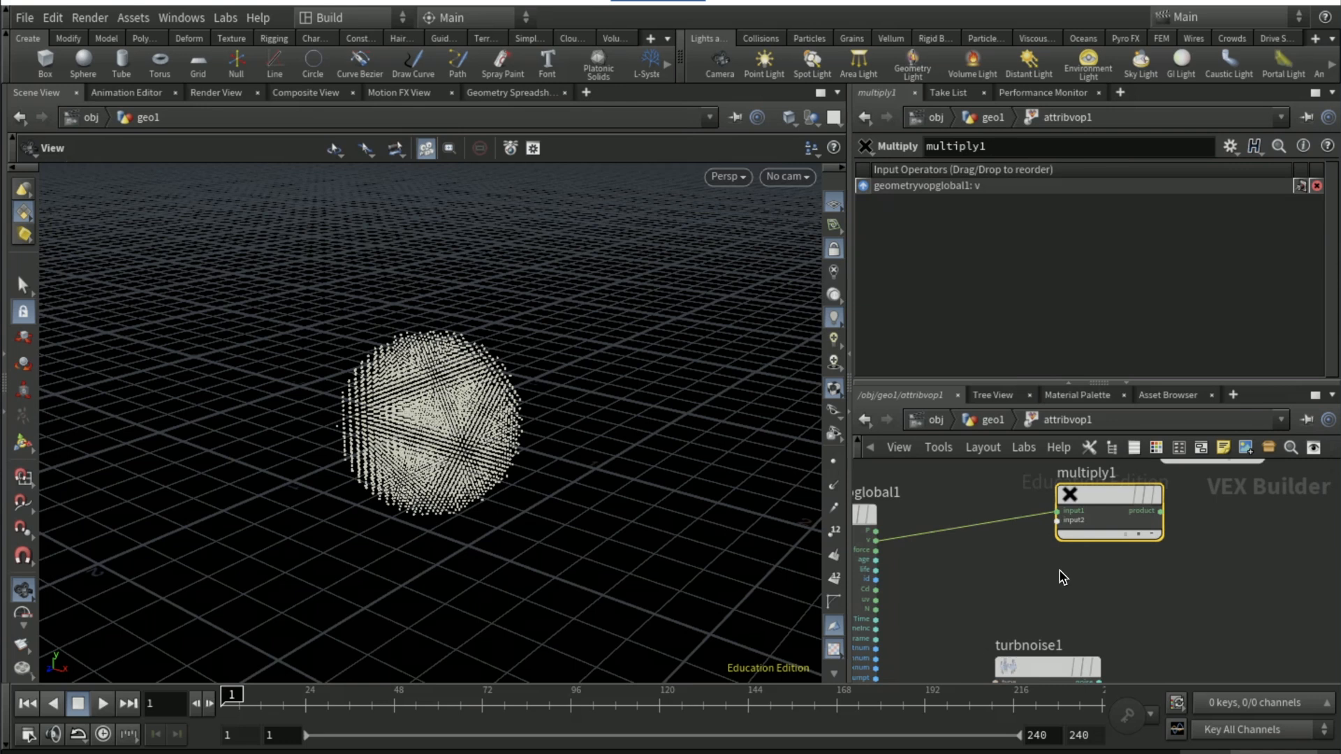
Wire the global position (P) into the Turbulent Noise position, and the noise output into the Multiply node's second input
{"action": "left_click", "coordinate": [877, 540]}
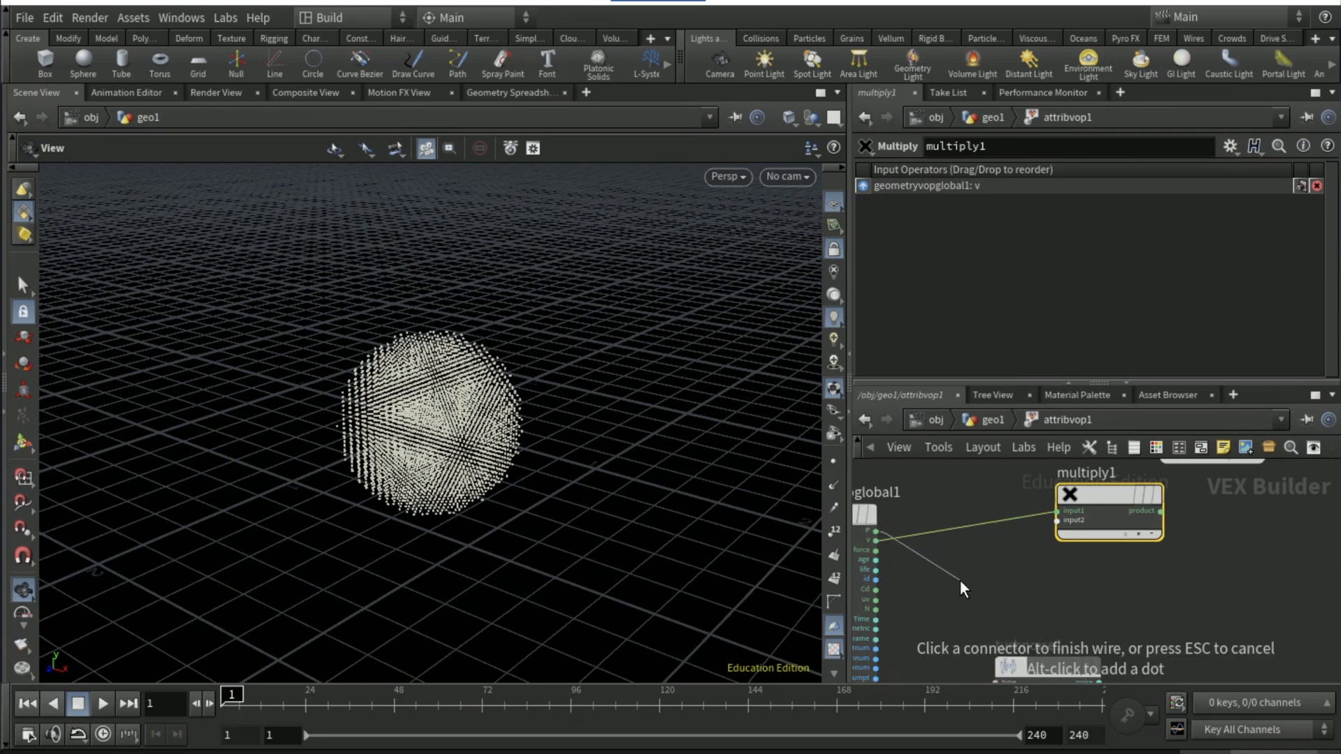
{"action": "middle_click_drag", "start_coordinate": [960, 582], "coordinate": [958, 473]}
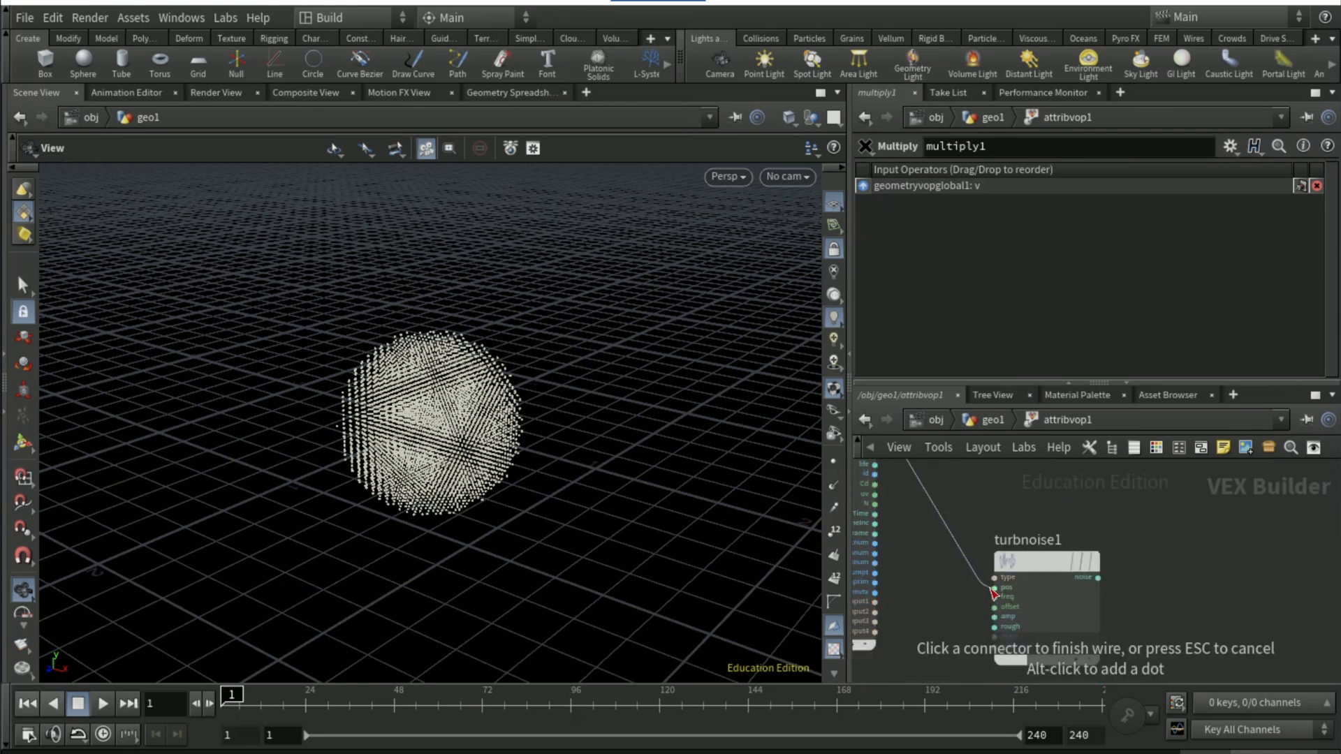
{"action": "left_click", "coordinate": [994, 588]}
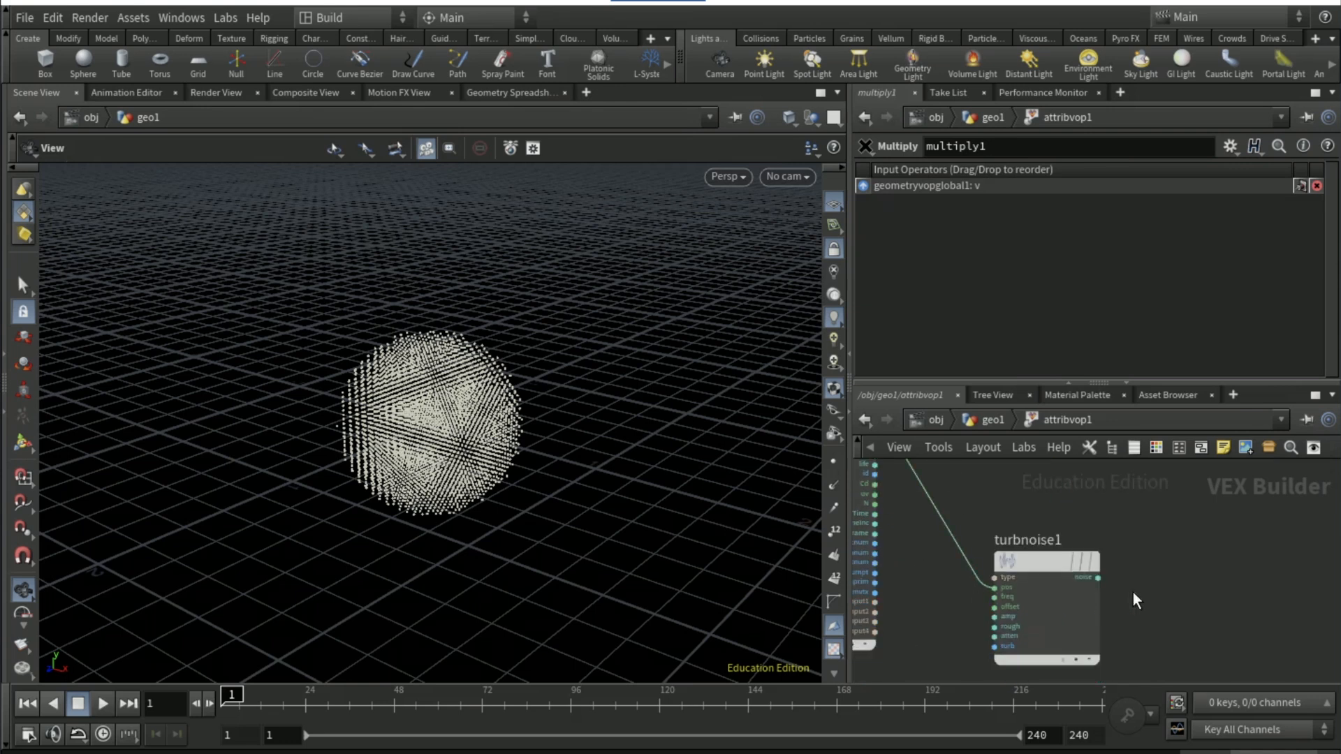
{"action": "left_click", "coordinate": [1099, 579]}
{"action": "middle_click_drag", "start_coordinate": [1111, 510], "coordinate": [1108, 626]}
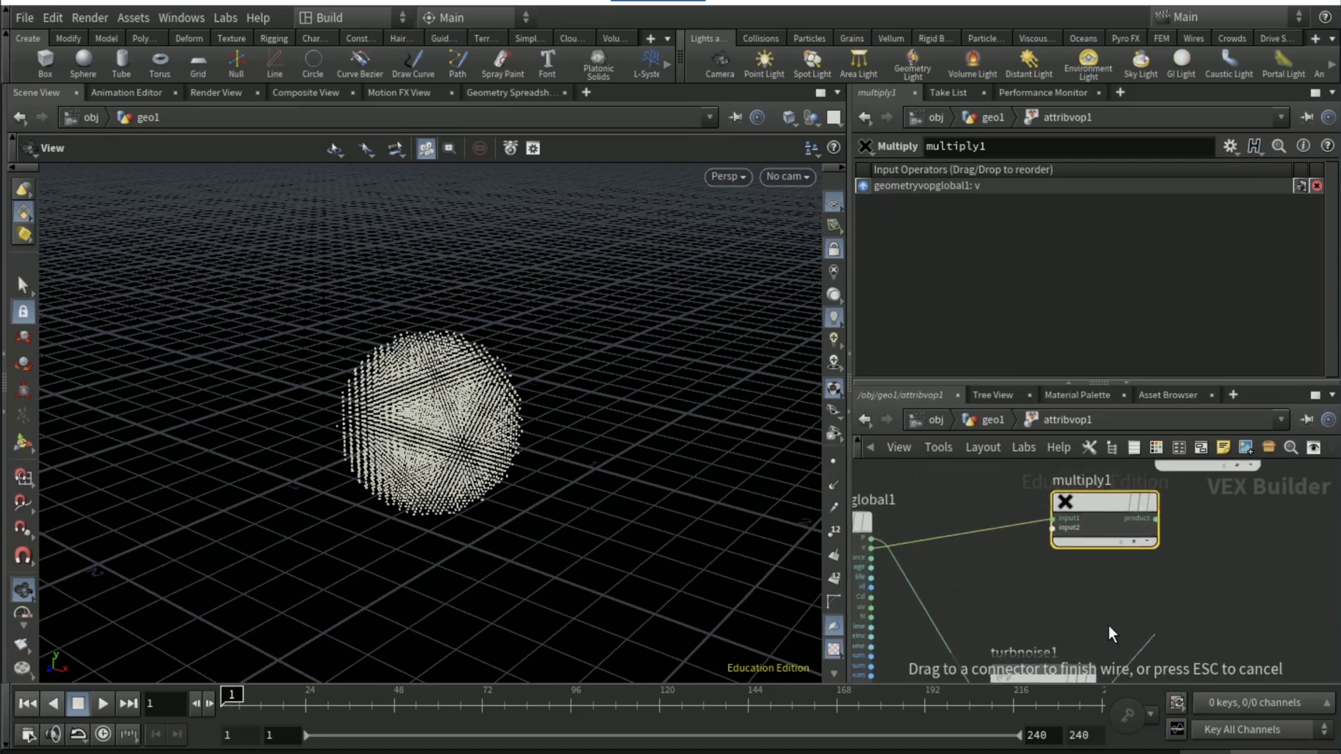
{"action": "left_click", "coordinate": [1049, 543]}
Connect the Multiply node's product to the velocity (v) input of the geometry output node
{"action": "middle_click_drag", "start_coordinate": [1215, 586], "coordinate": [1195, 619]}
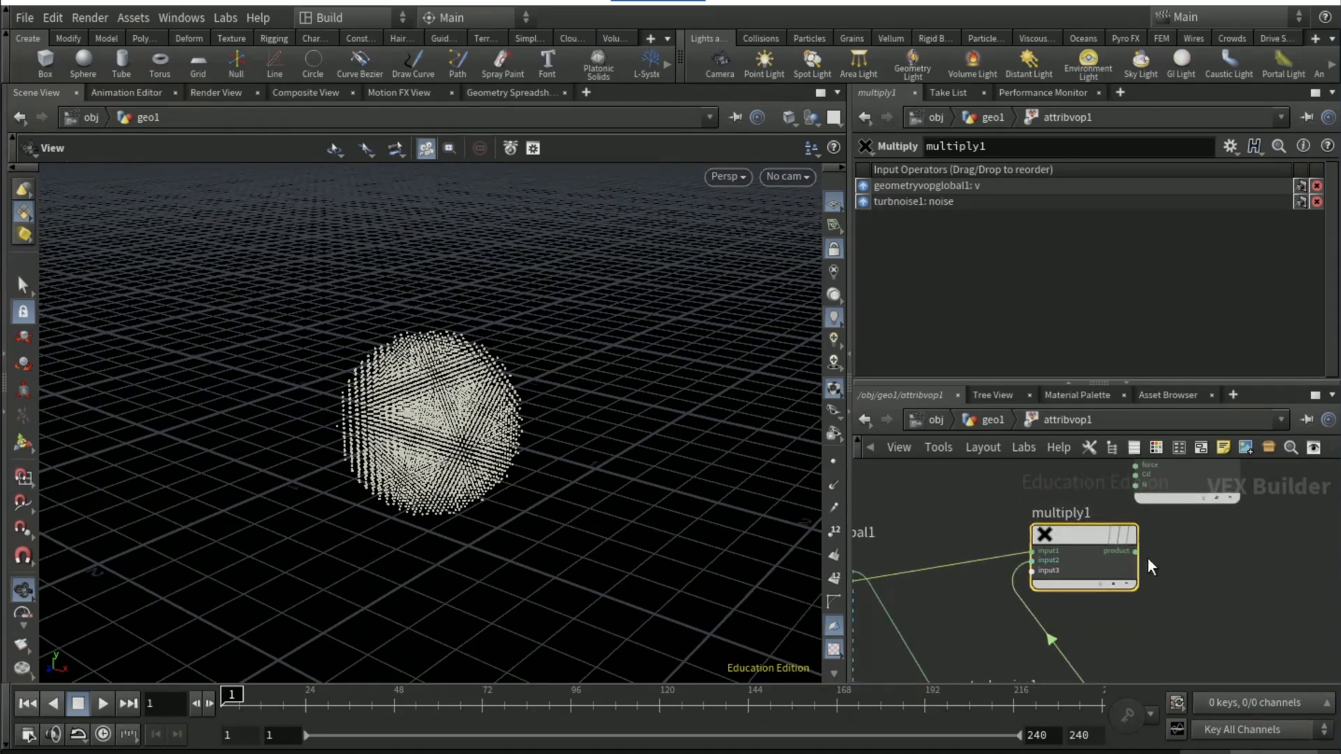
{"action": "left_click", "coordinate": [1135, 552]}
{"action": "middle_click_drag", "start_coordinate": [1139, 502], "coordinate": [1130, 569]}
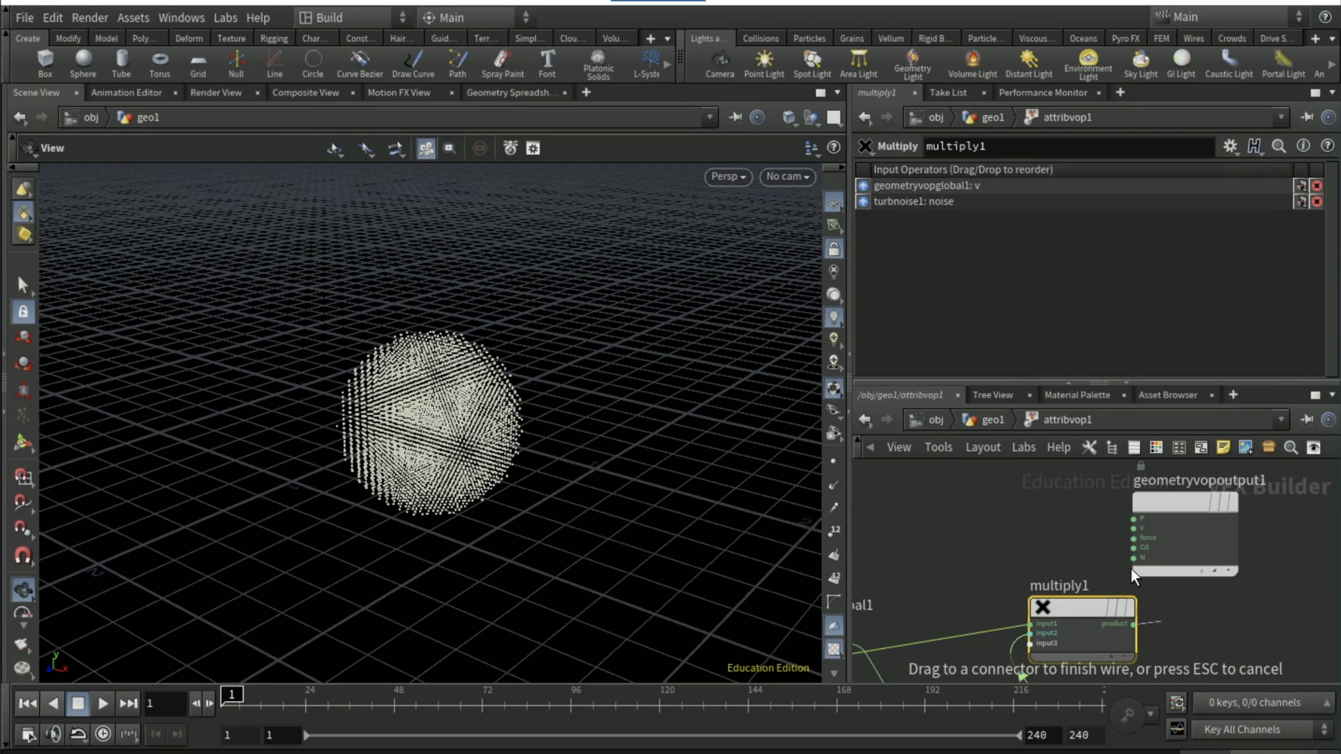
{"action": "left_click", "coordinate": [1133, 529]}
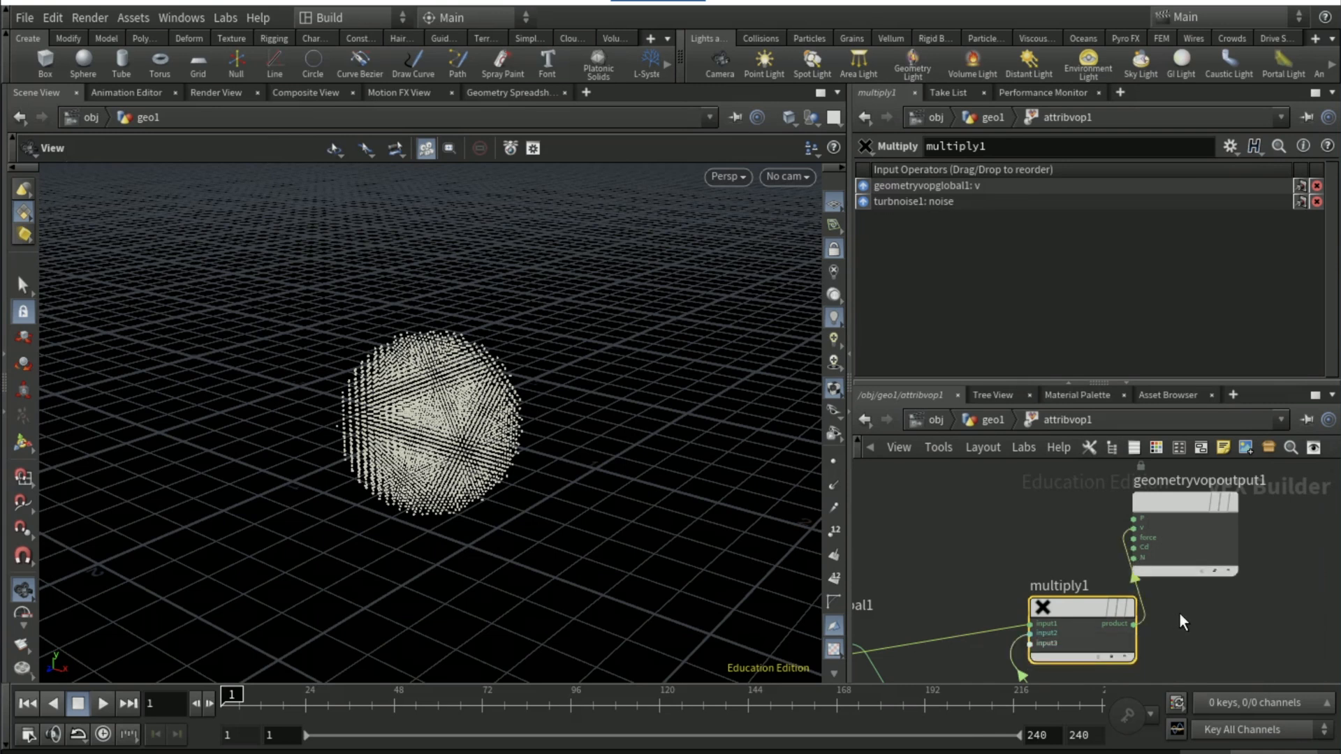
Create input parameters for the Turbulent Noise node
{"action": "middle_click_drag", "start_coordinate": [995, 548], "coordinate": [1037, 446]}
{"action": "middle_click_drag", "start_coordinate": [1009, 600], "coordinate": [982, 502]}
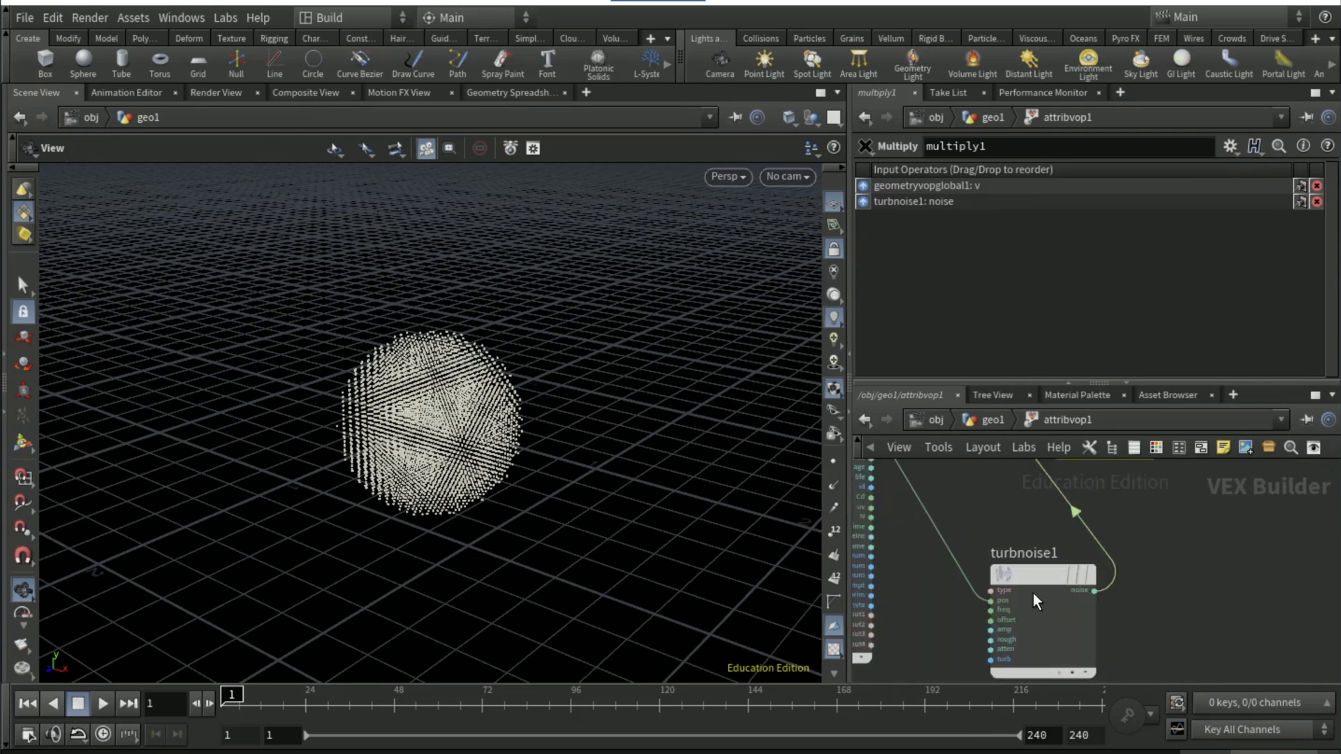
{"action": "right_click", "coordinate": [1033, 594]}
{"action": "mouse_move", "coordinate": [1079, 528]}
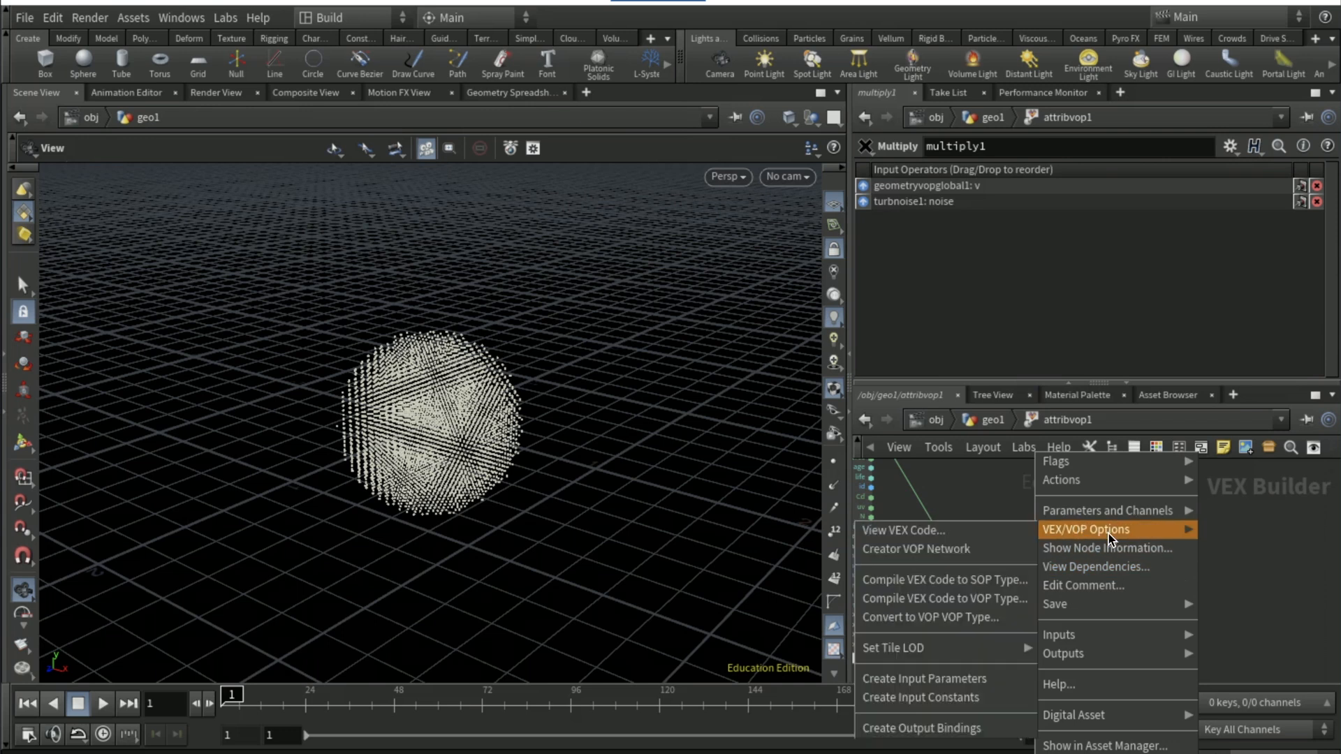
{"action": "left_click", "coordinate": [965, 681]}
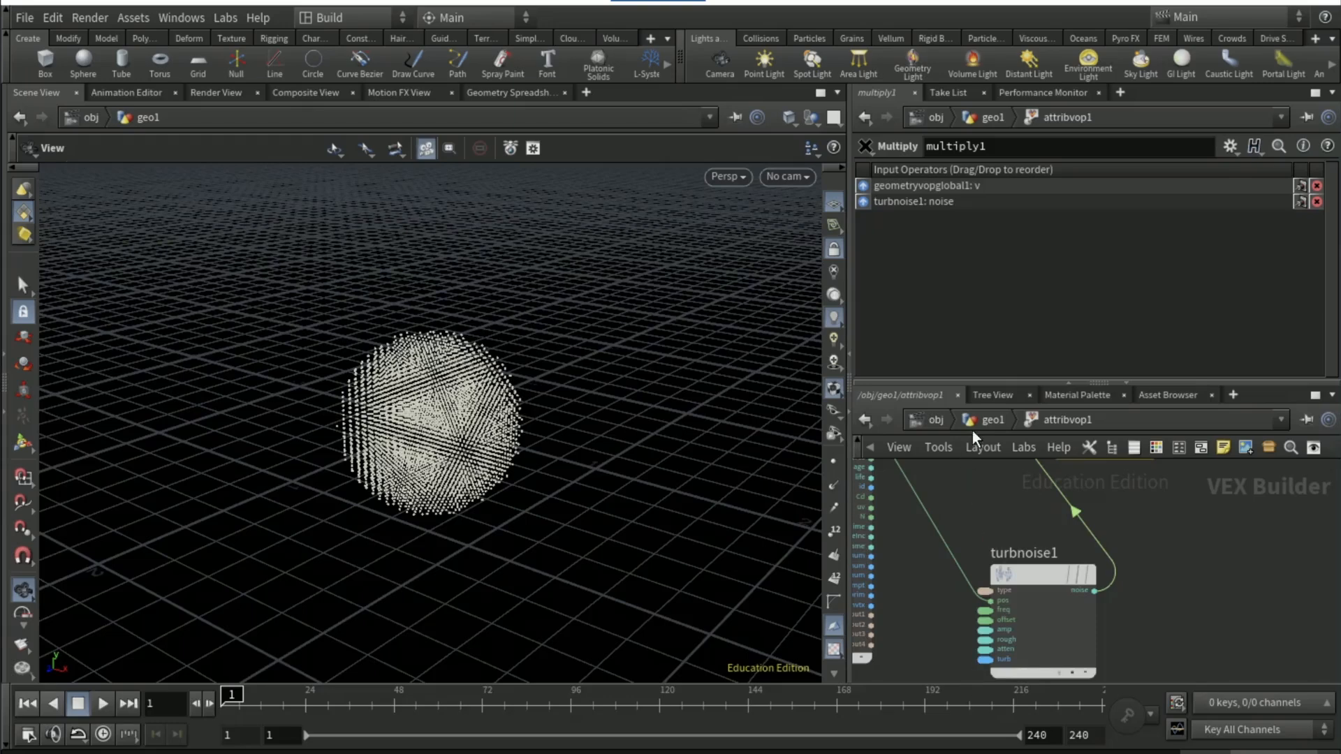
Return to the geo1 level and set the Attribute VOP's noise frequency to 6 and amplitude to 3
{"action": "left_click", "coordinate": [982, 420]}
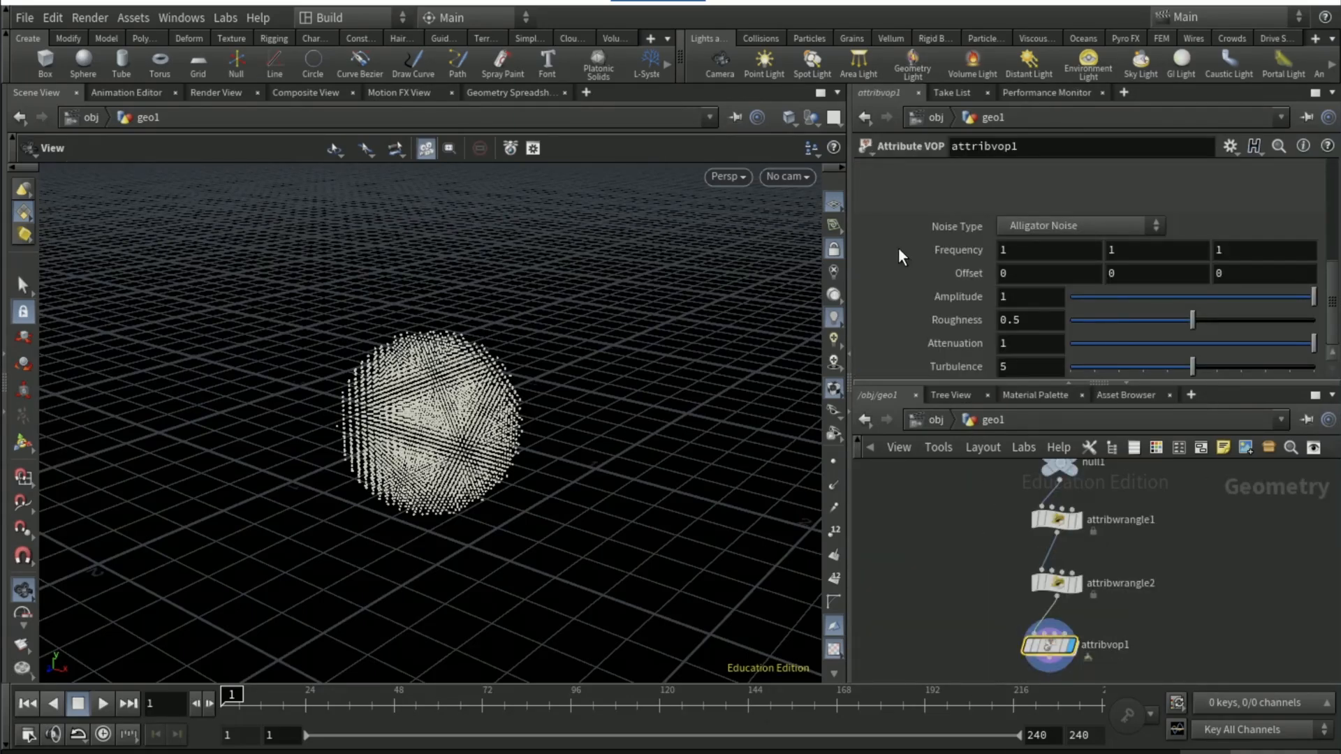
{"action": "scroll", "coordinate": [899, 250], "scroll_direction": "up", "scroll_amount": 8}
{"action": "scroll", "coordinate": [909, 287], "scroll_direction": "down", "scroll_amount": 4}
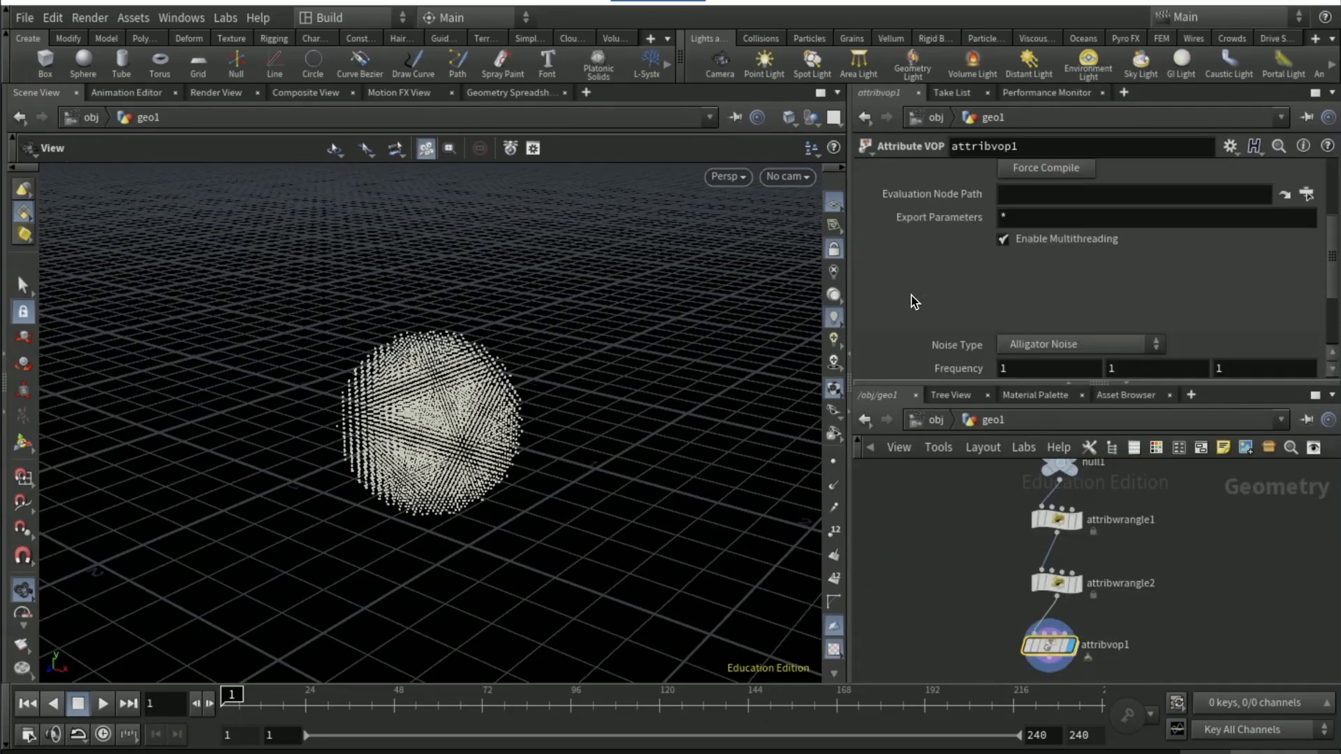
{"action": "scroll", "coordinate": [914, 302], "scroll_direction": "down", "scroll_amount": 3}
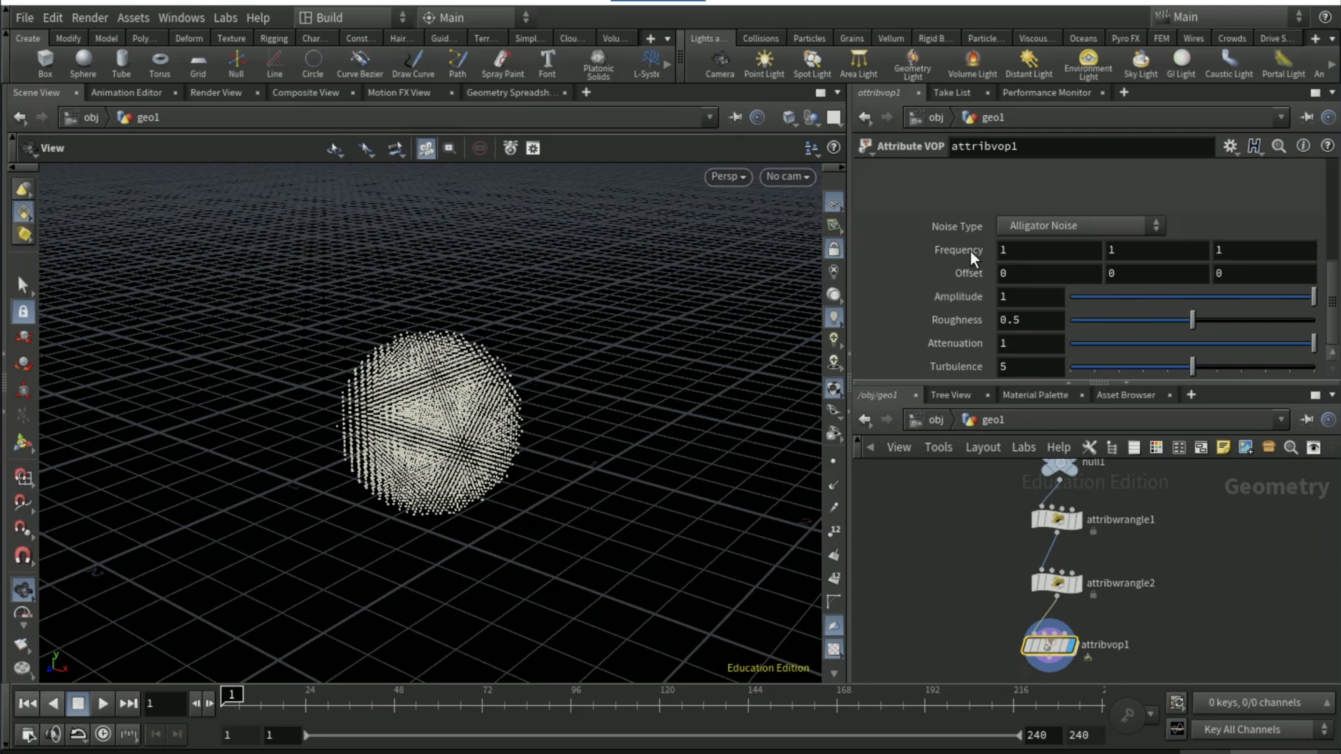
{"action": "middle_click_drag", "start_coordinate": [970, 250], "coordinate": [1008, 216]}
{"action": "left_click", "coordinate": [1022, 296]}
{"action": "type", "text": "3"}
{"action": "key", "text": "Return"}
Add a Null fed by the Attribute VOP and rename it OUT_source
{"action": "middle_click_drag", "start_coordinate": [921, 658], "coordinate": [907, 593]}
{"action": "left_click", "coordinate": [1036, 609]}
{"action": "left_click", "coordinate": [1024, 646]}
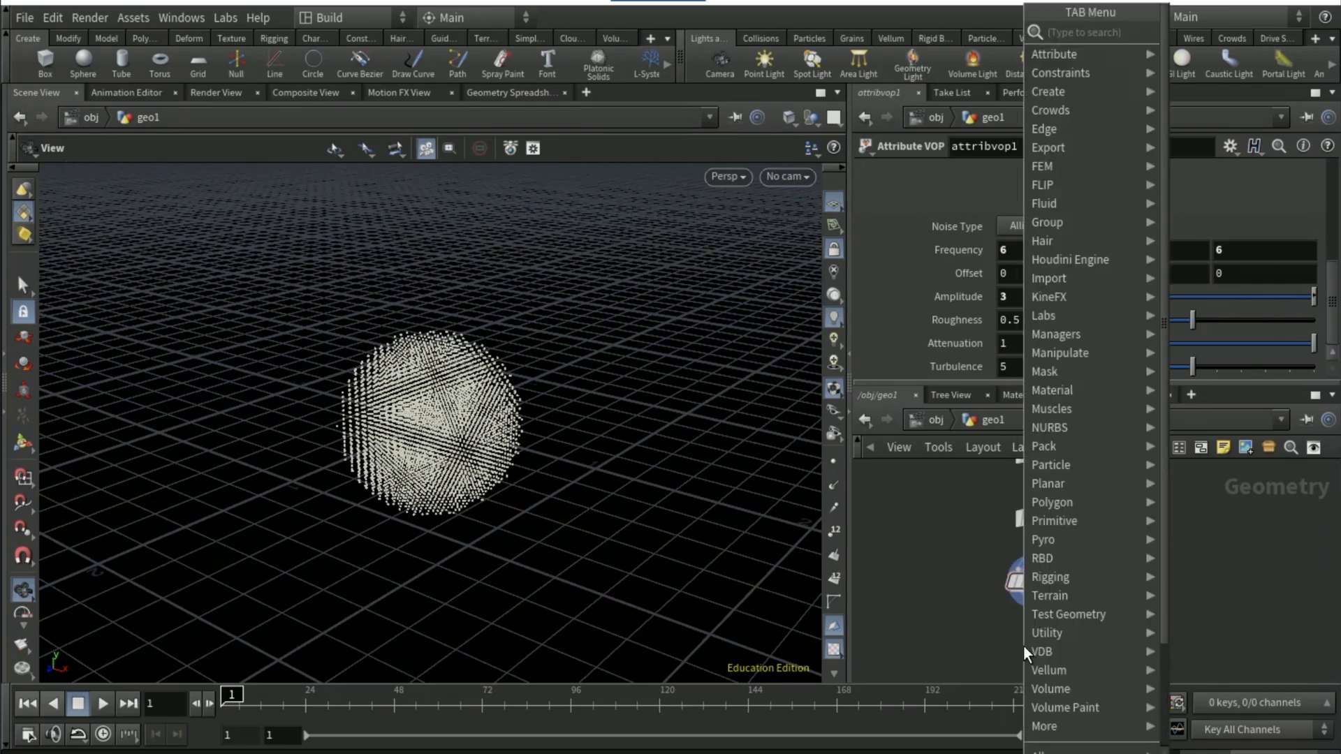
{"action": "type", "text": "null"}
{"action": "key", "text": "Return"}
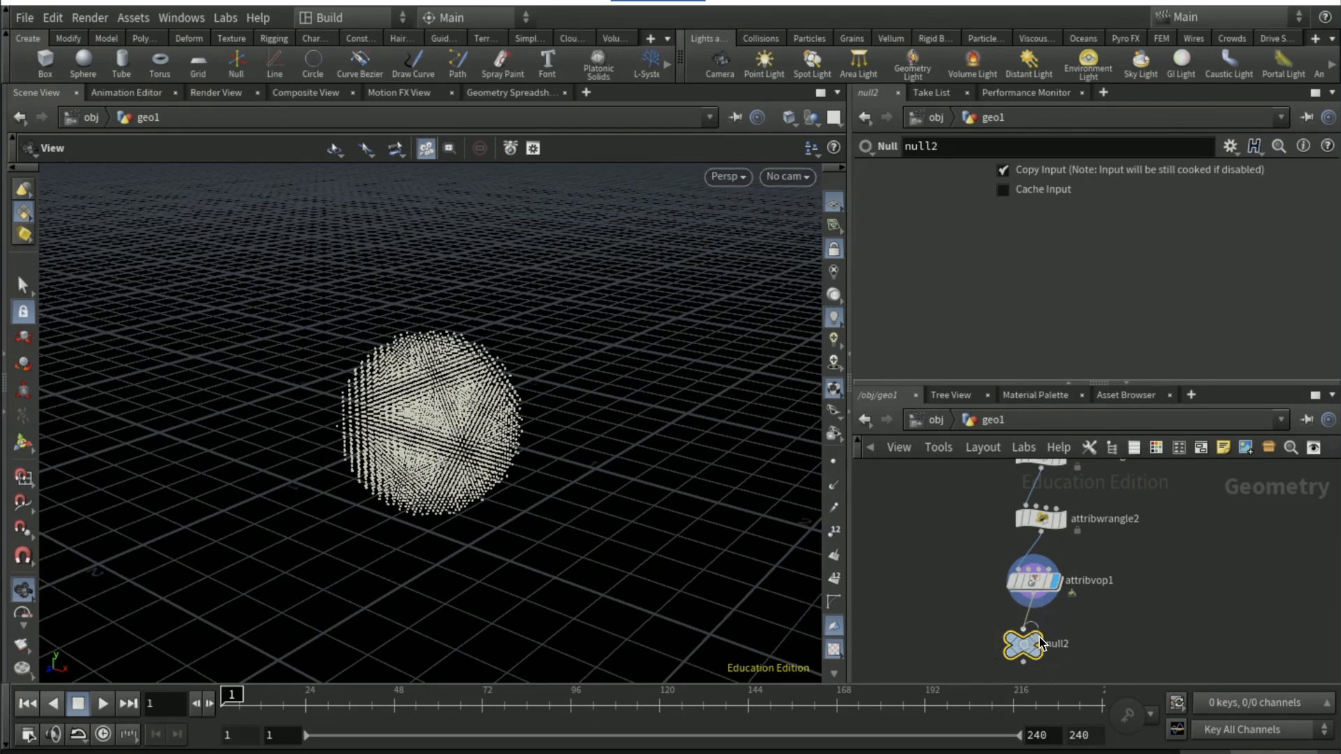
{"action": "double_click", "coordinate": [1056, 644]}
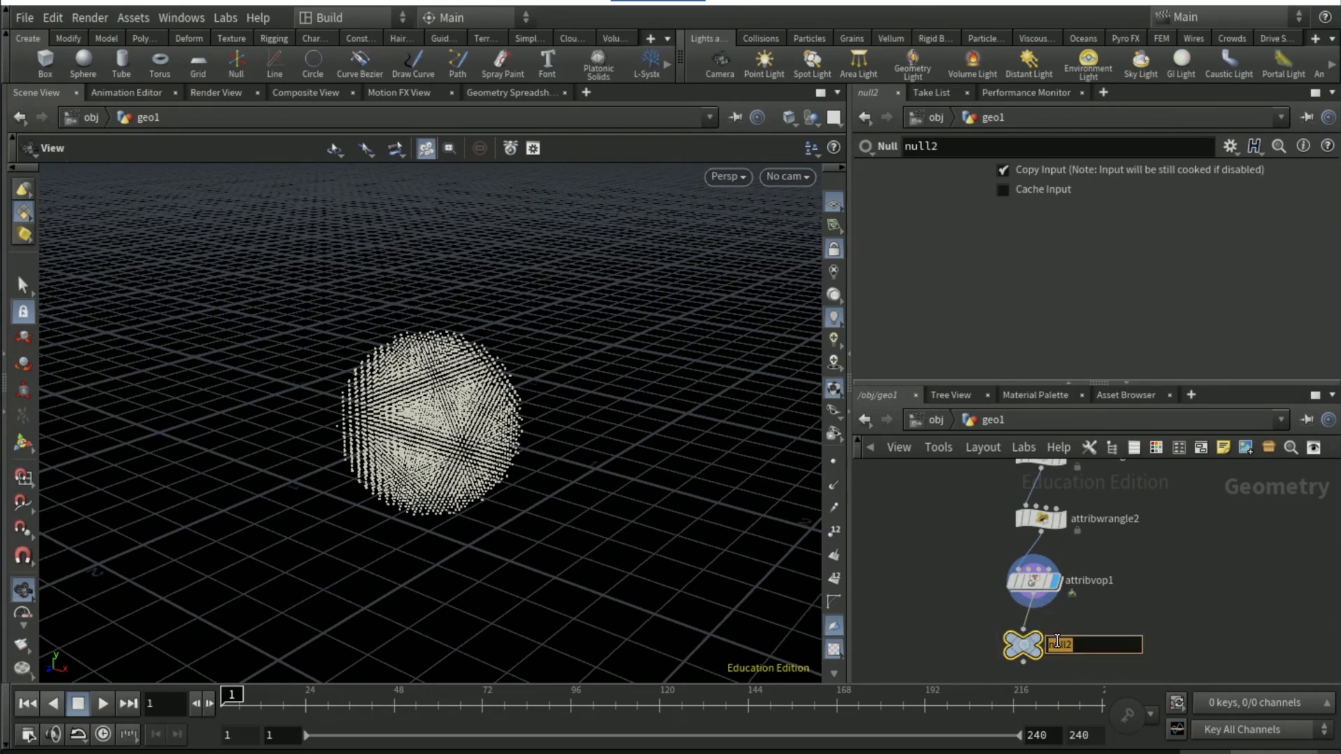
{"action": "type", "text": "OUT_source"}
{"action": "key", "text": "Return"}
Add a DOP Network node below the OUT_source null
{"action": "key", "text": "Tab"}
{"action": "type", "text": "dop"}
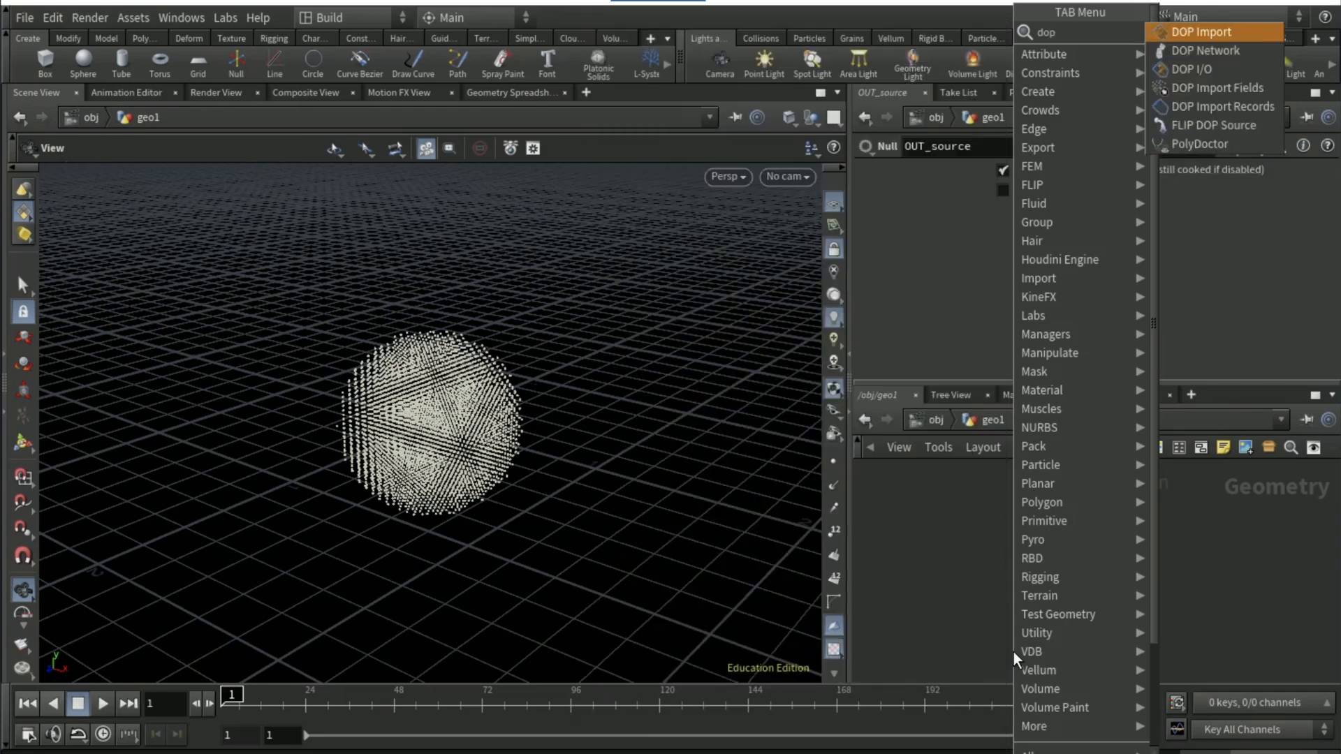
{"action": "key", "text": "Down"}
{"action": "key", "text": "Return"}
{"action": "left_click", "coordinate": [1046, 648]}
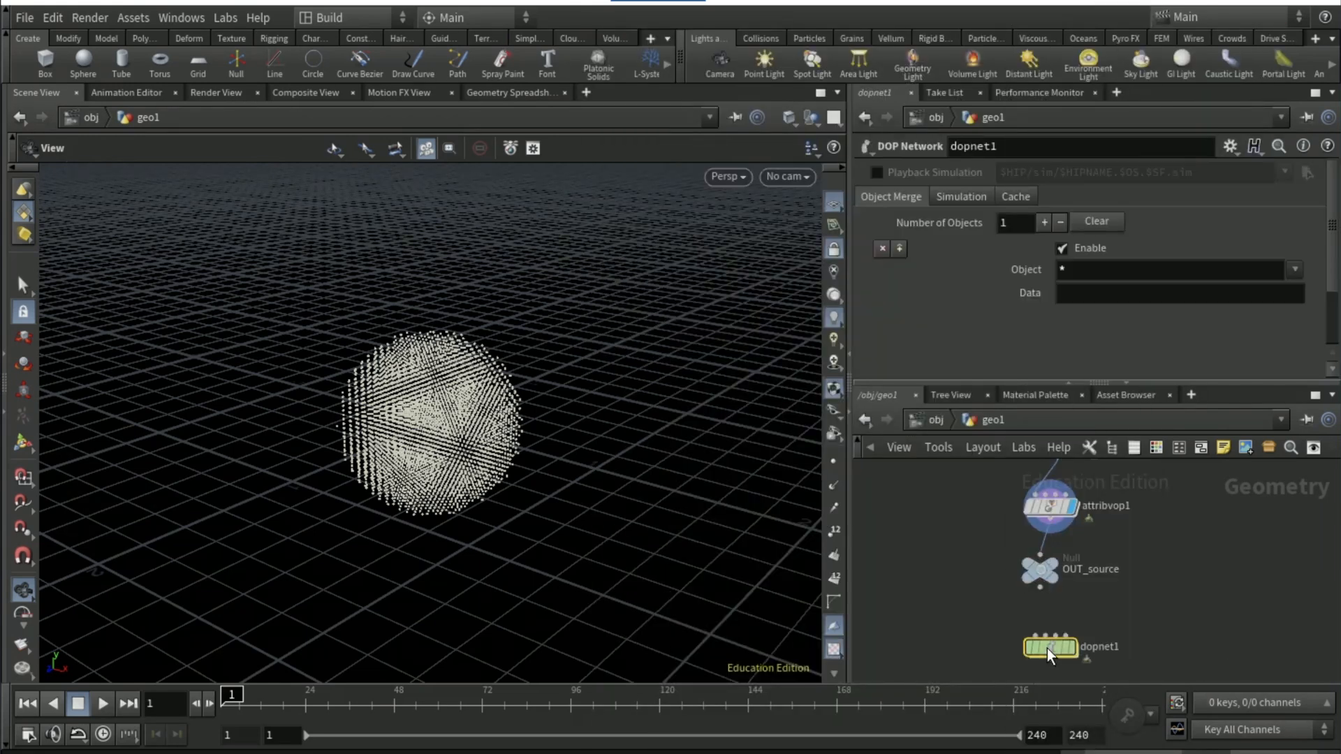
Go inside the DOP Network and add a FLIP Solver above the output node
{"action": "double_click", "coordinate": [1046, 649]}
{"action": "key", "text": "Tab"}
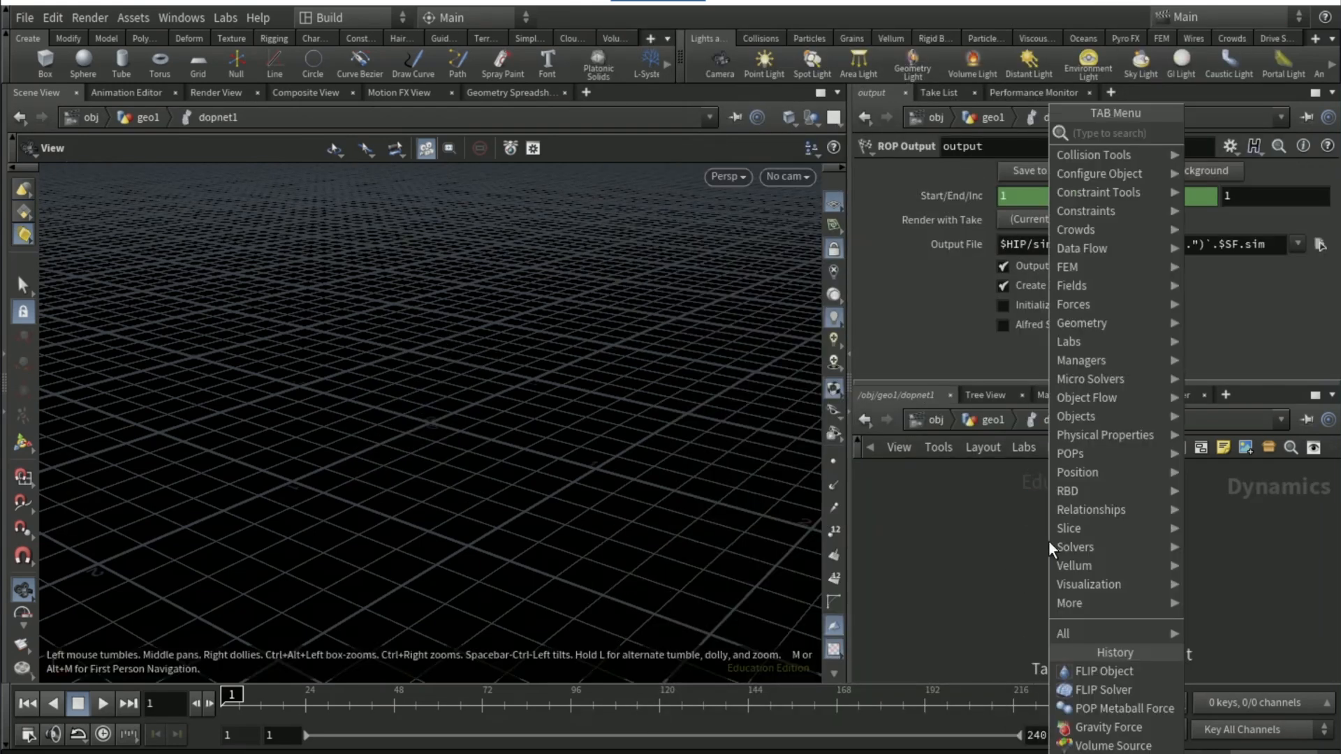
{"action": "type", "text": "flipsolver"}
{"action": "key", "text": "Return"}
{"action": "left_click", "coordinate": [1049, 541]}
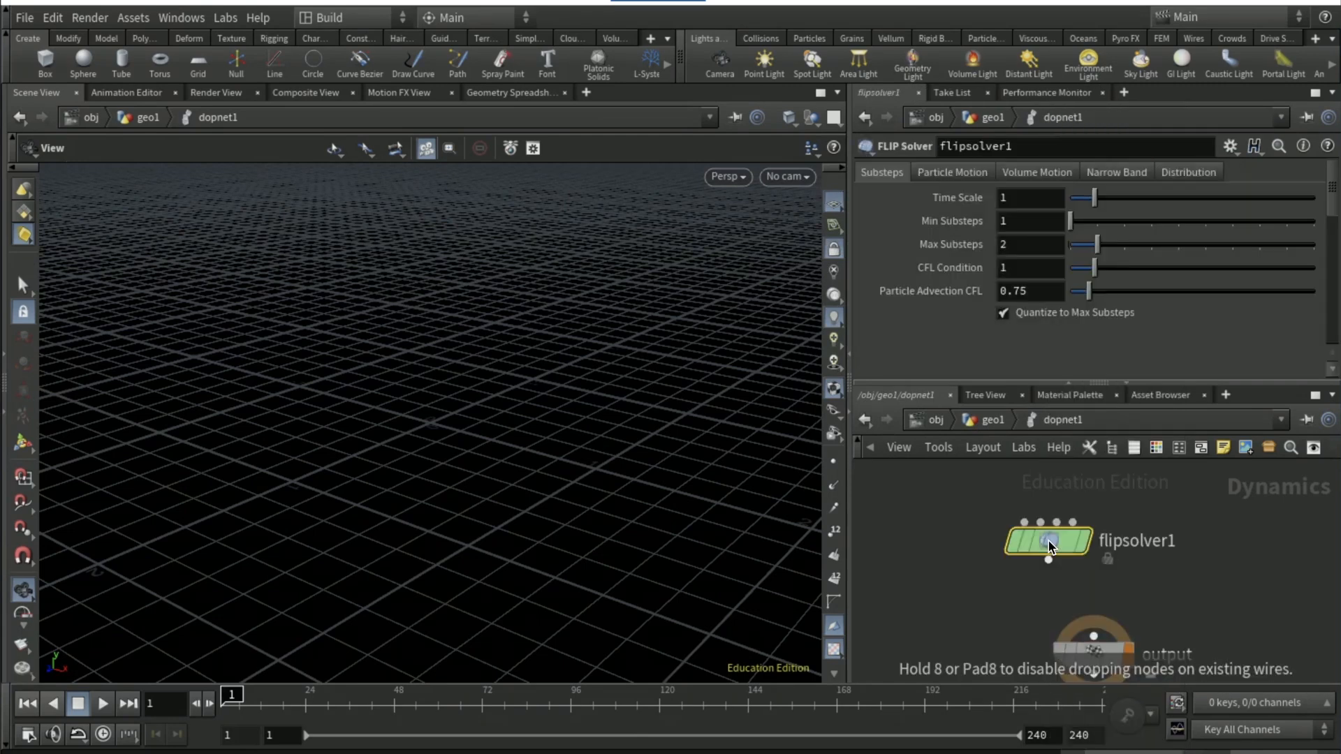
Add a FLIP Object node above the FLIP Solver
{"action": "key", "text": "Tab"}
{"action": "type", "text": "fl"}
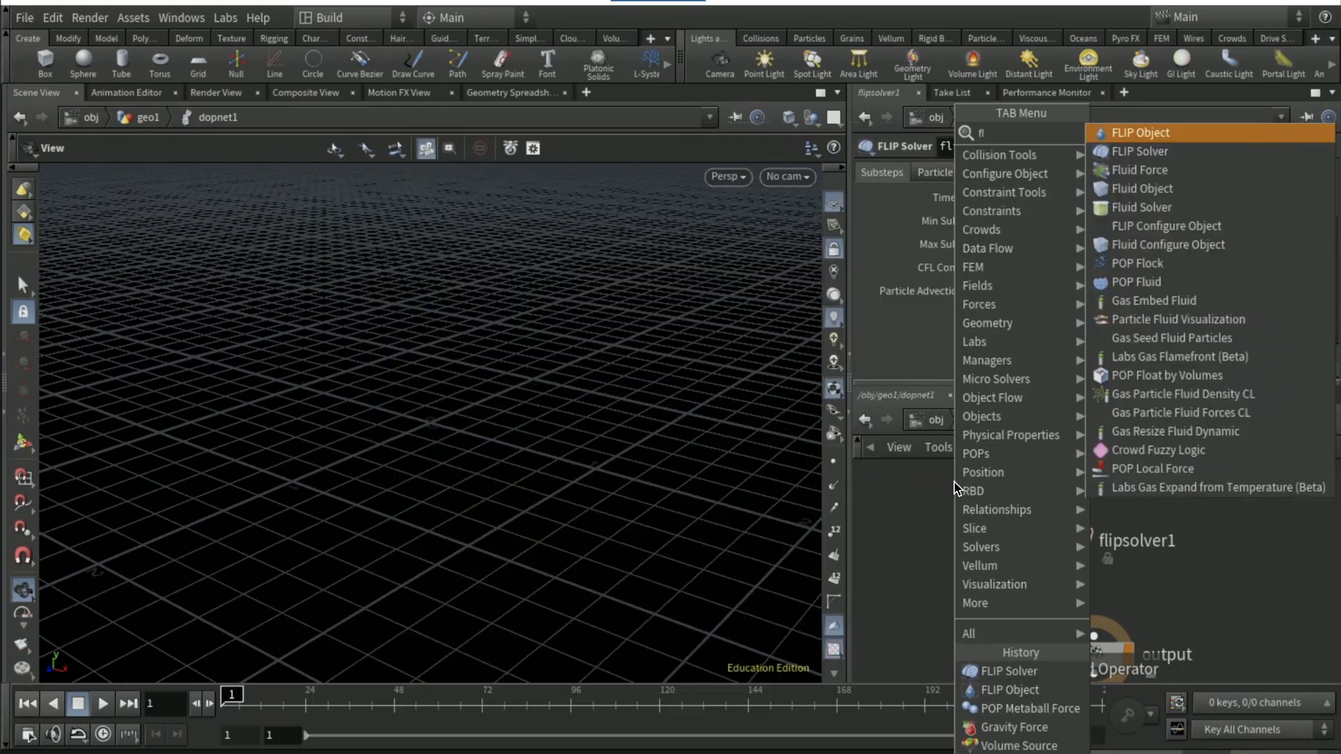
{"action": "type", "text": "ip object"}
{"action": "key", "text": "Return"}
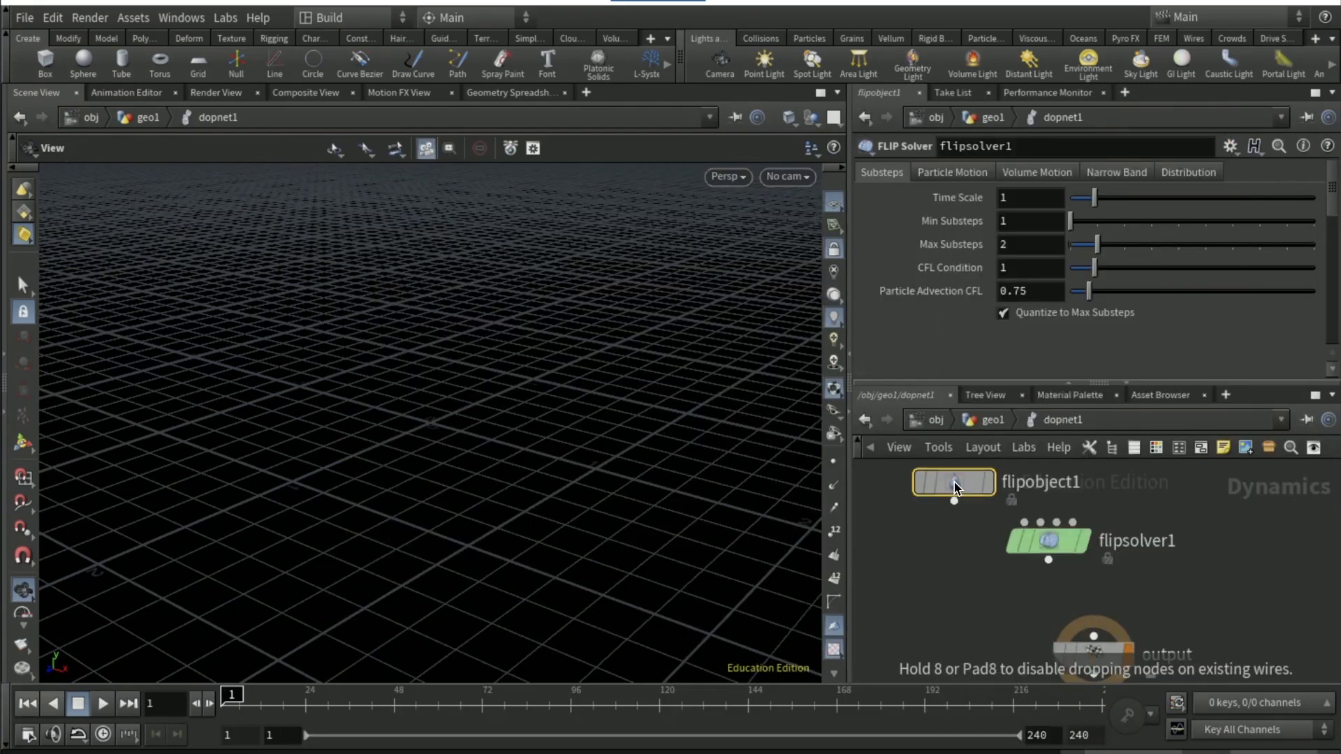
{"action": "left_click", "coordinate": [954, 487]}
Wire the FLIP Object into the FLIP Solver's first input and the solver into the output node
{"action": "left_click", "coordinate": [954, 501]}
{"action": "left_click", "coordinate": [1045, 552]}
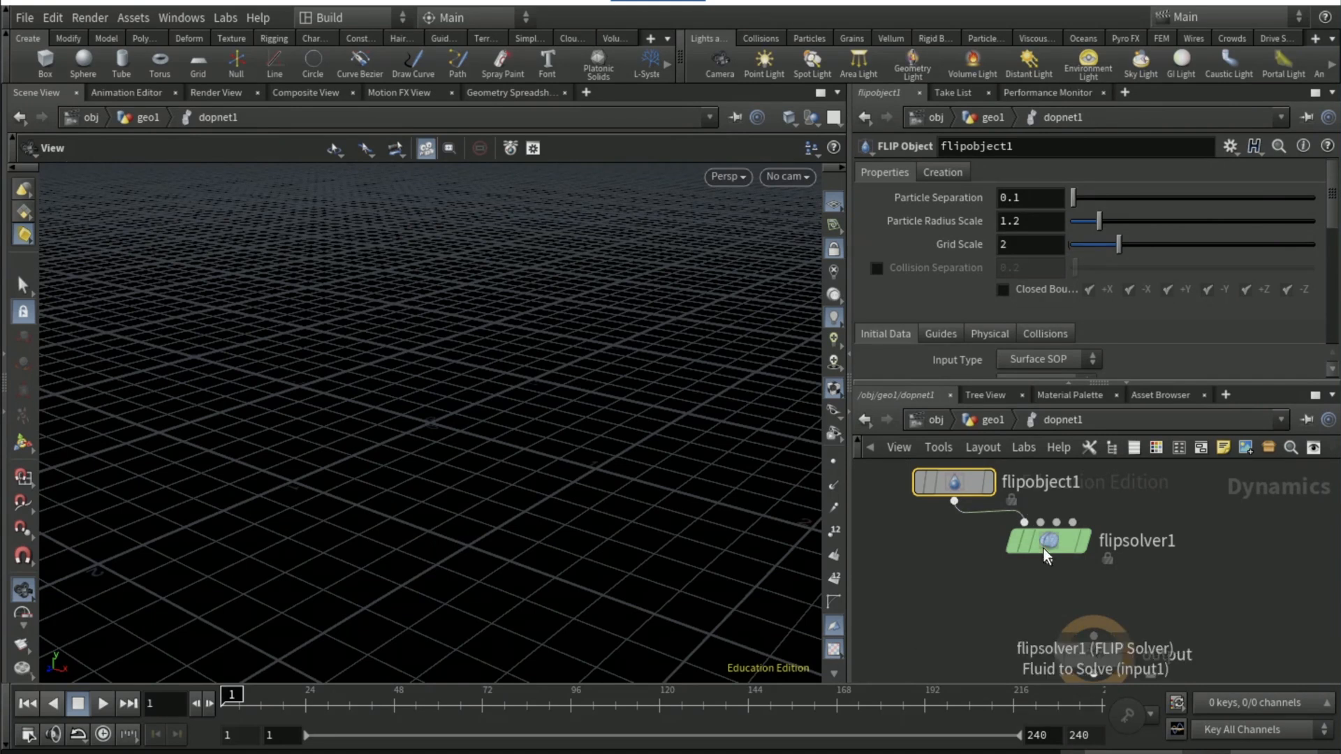
{"action": "left_click", "coordinate": [1048, 559]}
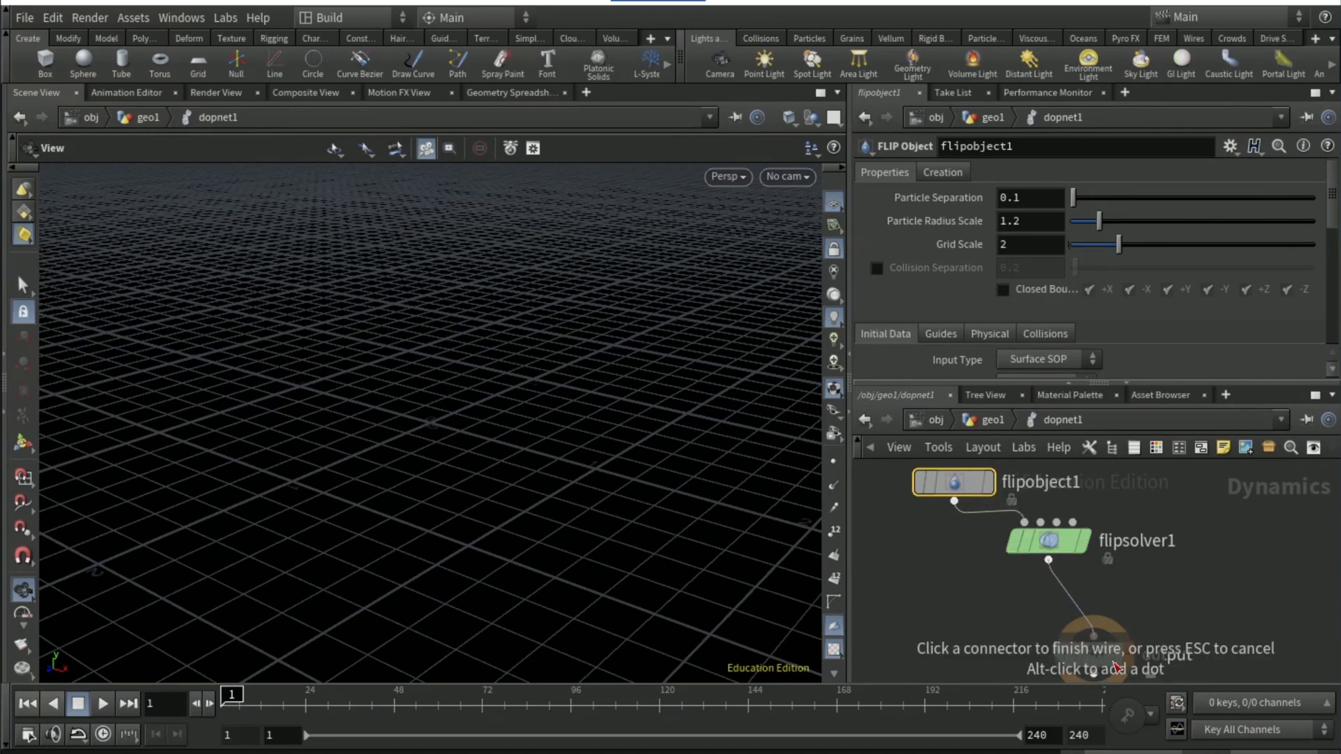
{"action": "left_click", "coordinate": [1093, 636]}
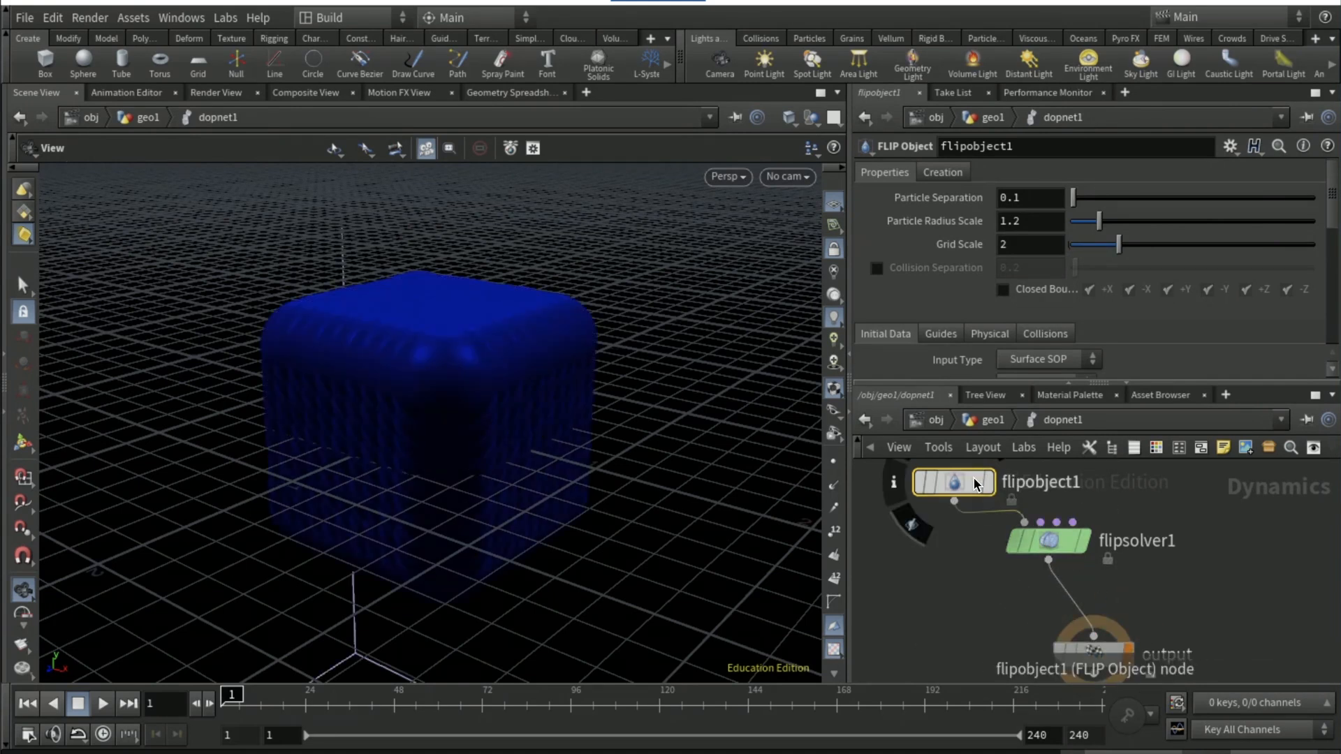
Set the FLIP Object's initial data input type to Particle Field
{"action": "scroll", "coordinate": [964, 293], "scroll_direction": "down", "scroll_amount": 2}
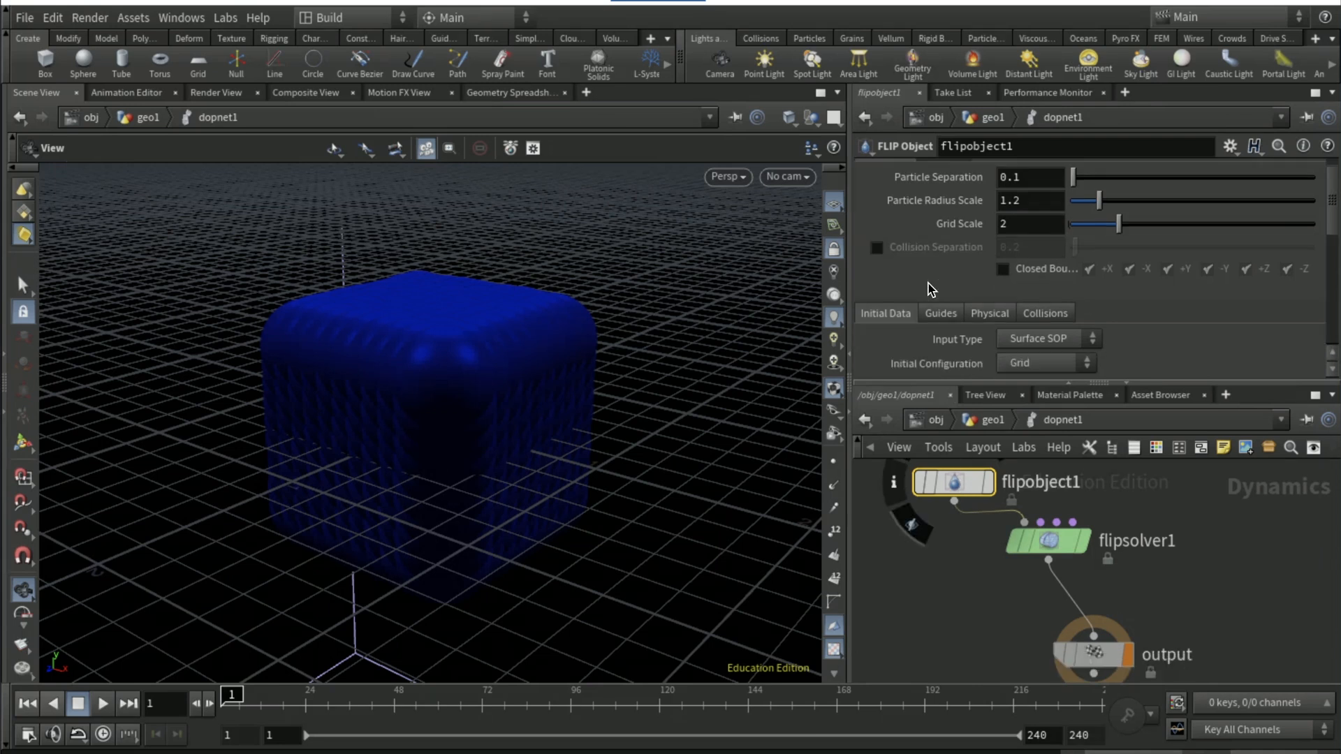
{"action": "left_click", "coordinate": [1034, 323]}
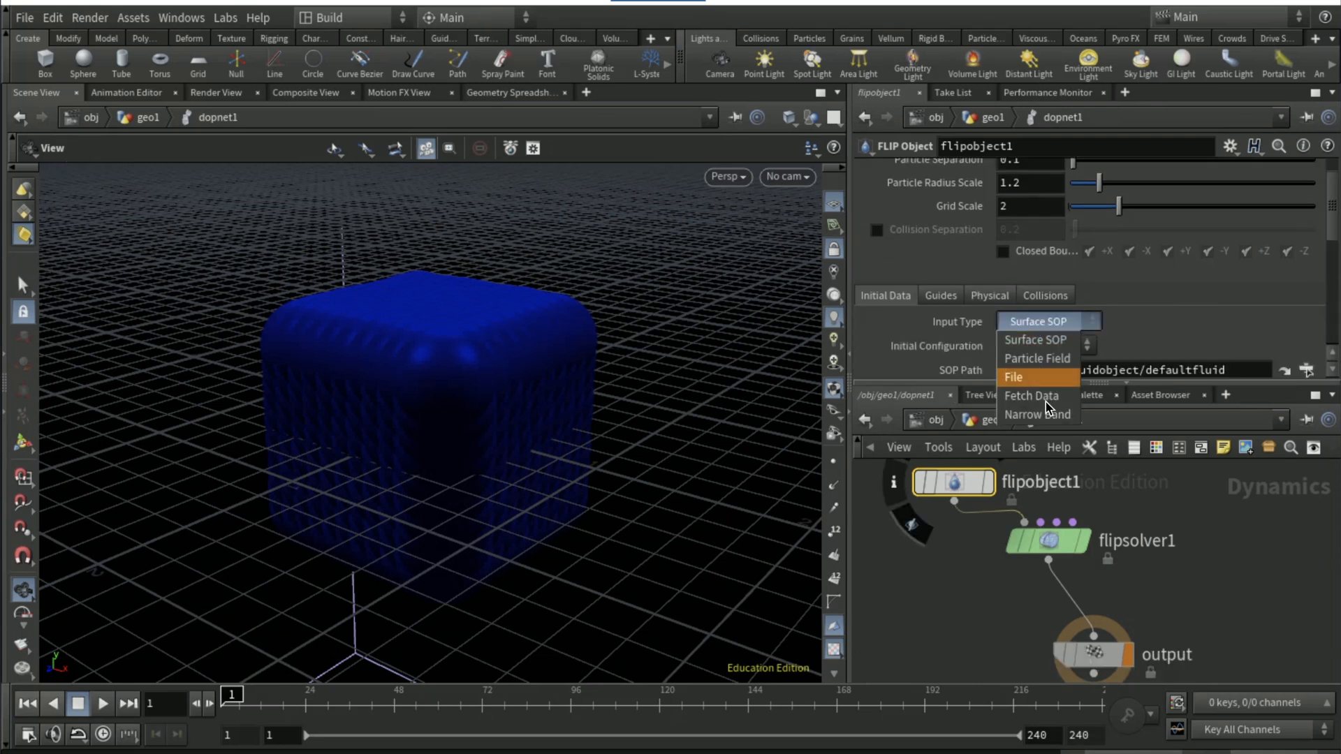
{"action": "left_click", "coordinate": [1038, 359]}
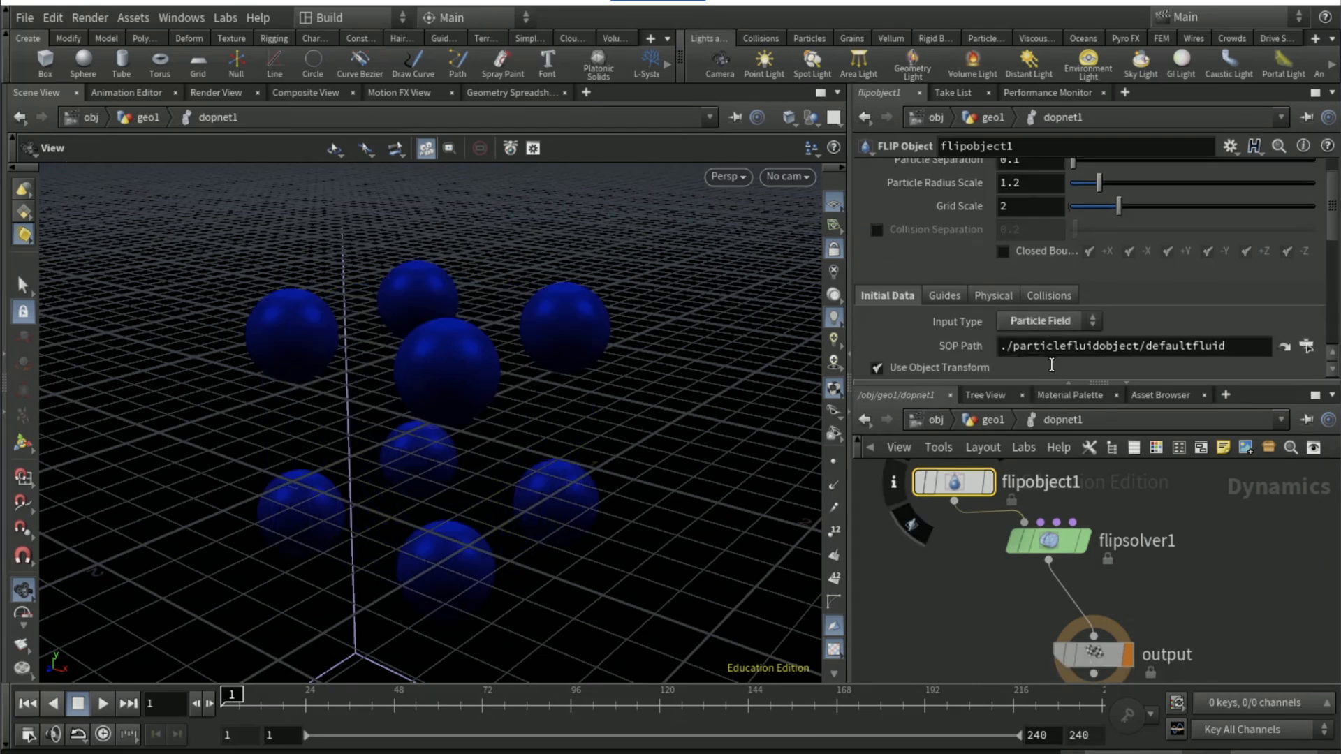
Set the FLIP Object's SOP path to the OUT_source null in geo1
{"action": "scroll", "coordinate": [1229, 307], "scroll_direction": "down", "scroll_amount": 1}
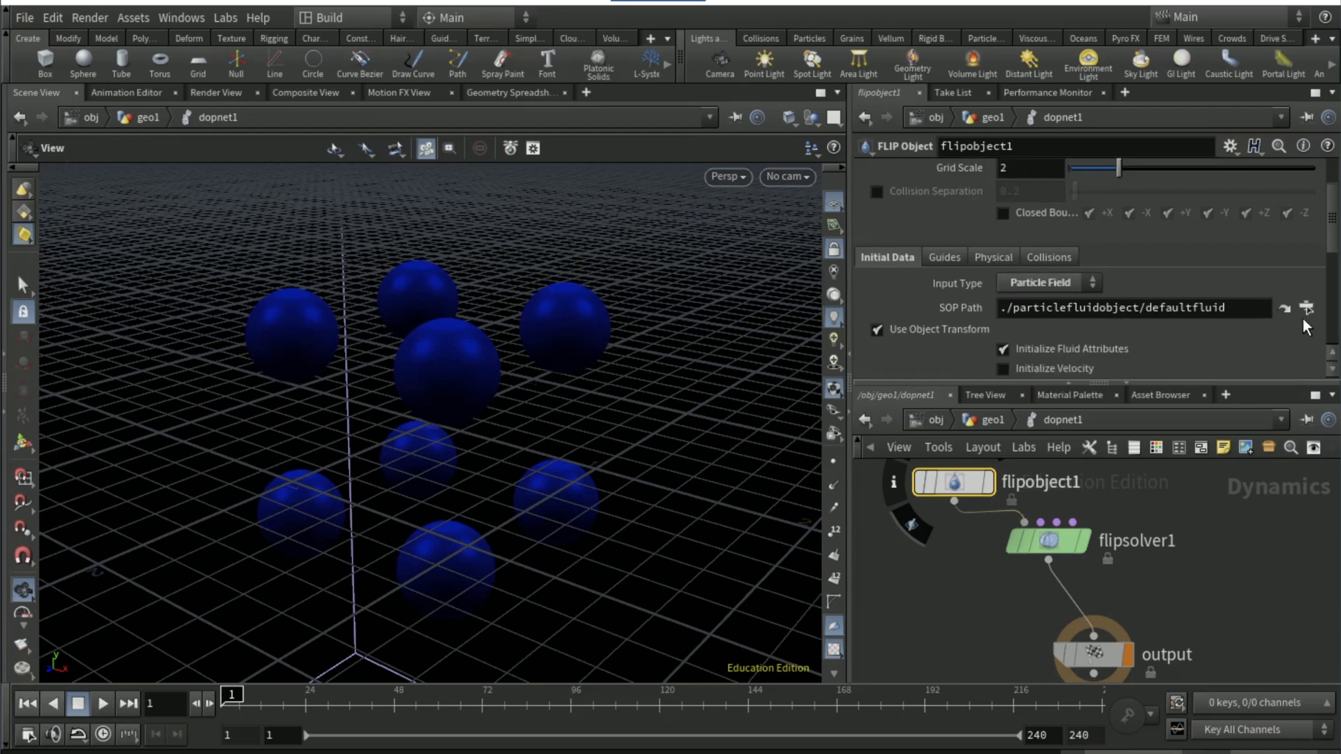
{"action": "left_click", "coordinate": [1305, 308]}
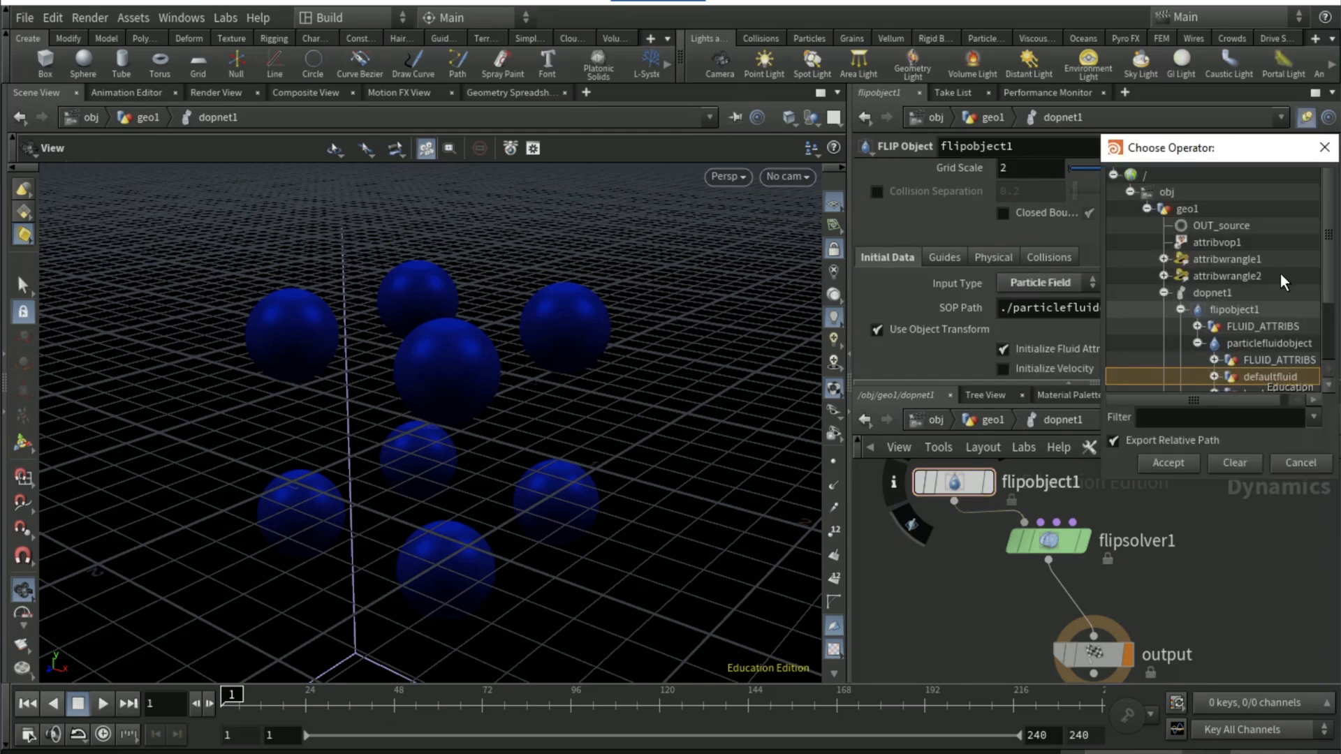
{"action": "left_click", "coordinate": [1187, 224]}
{"action": "left_click", "coordinate": [1193, 462]}
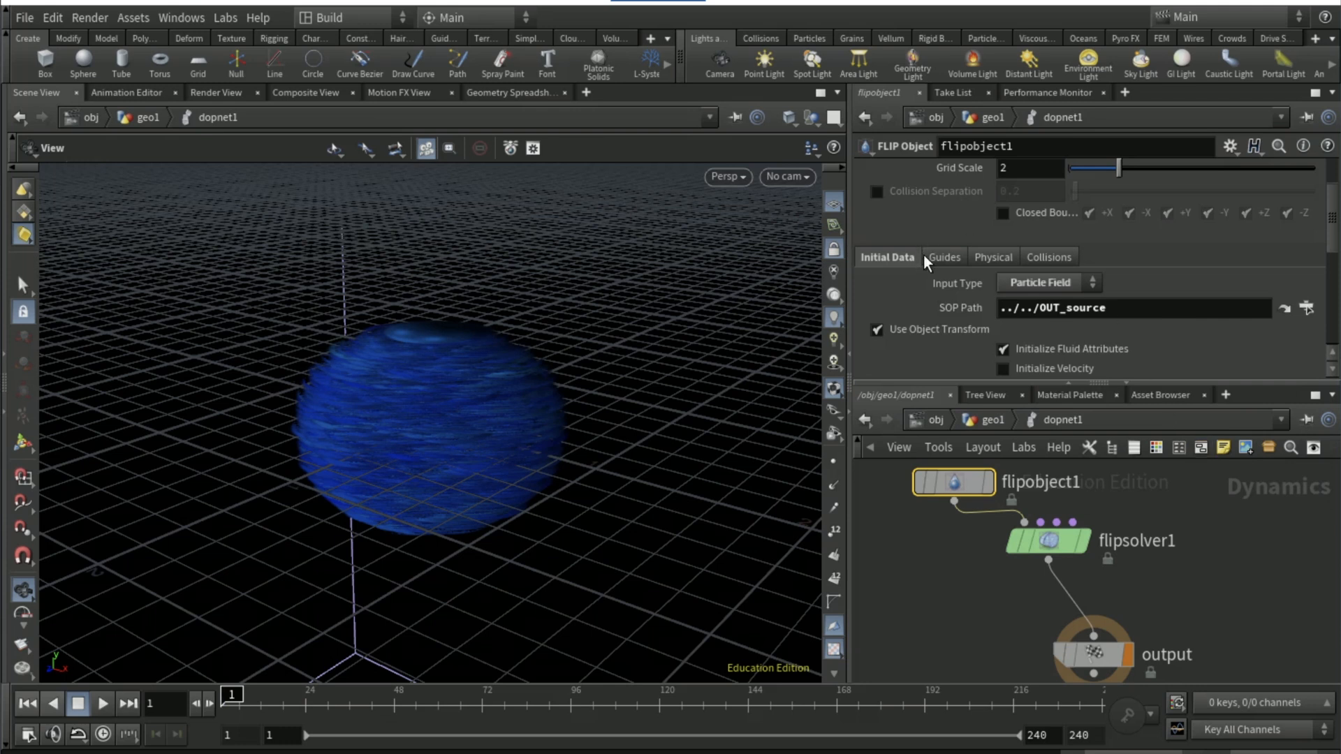
Set the FLIP Object's particle guide visualization to Particles and play the simulation
{"action": "left_click", "coordinate": [950, 260]}
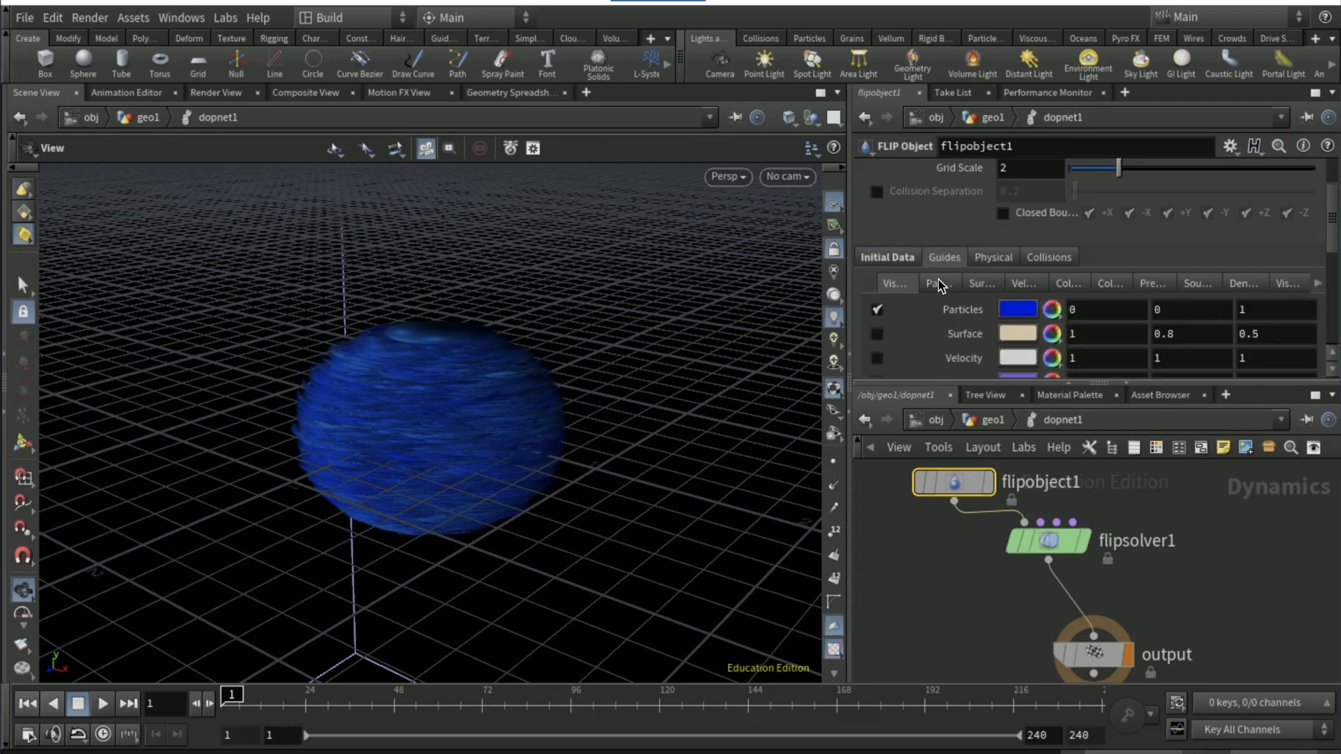
{"action": "left_click", "coordinate": [939, 283]}
{"action": "left_click", "coordinate": [1024, 308]}
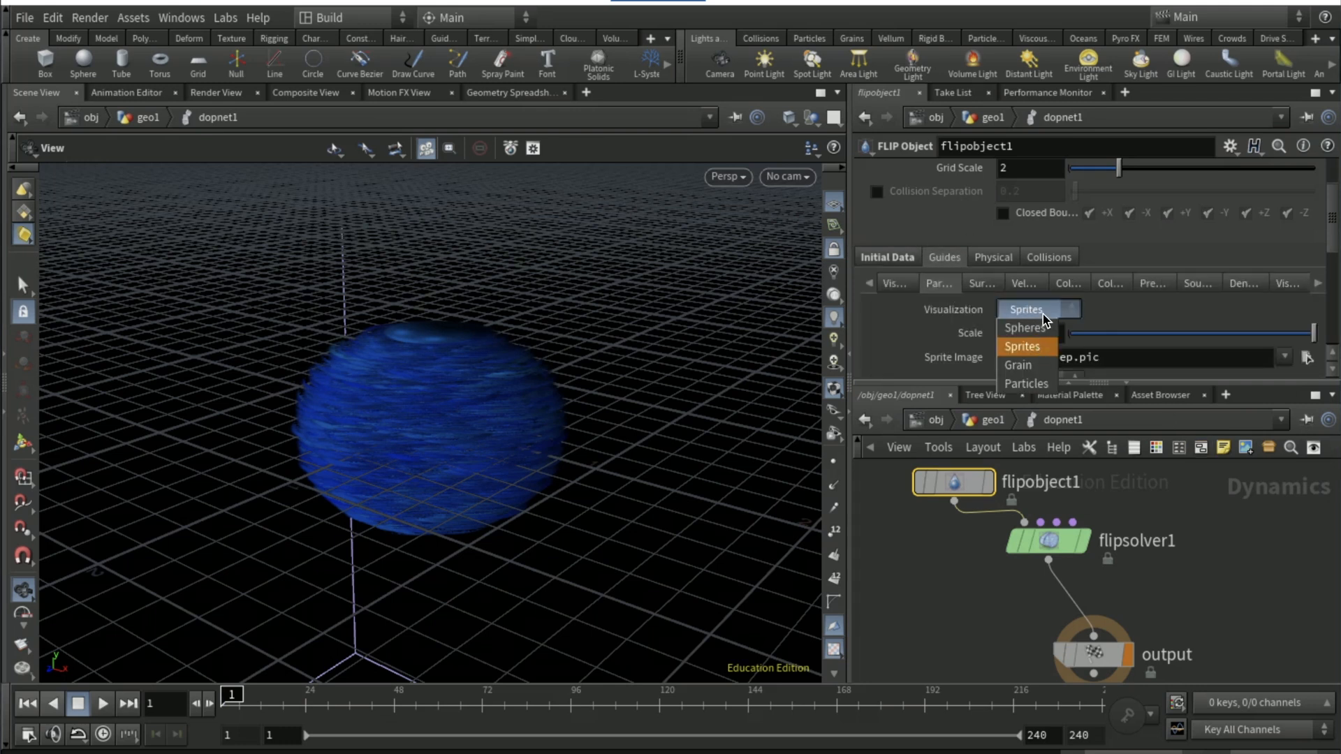
{"action": "left_click", "coordinate": [1022, 387]}
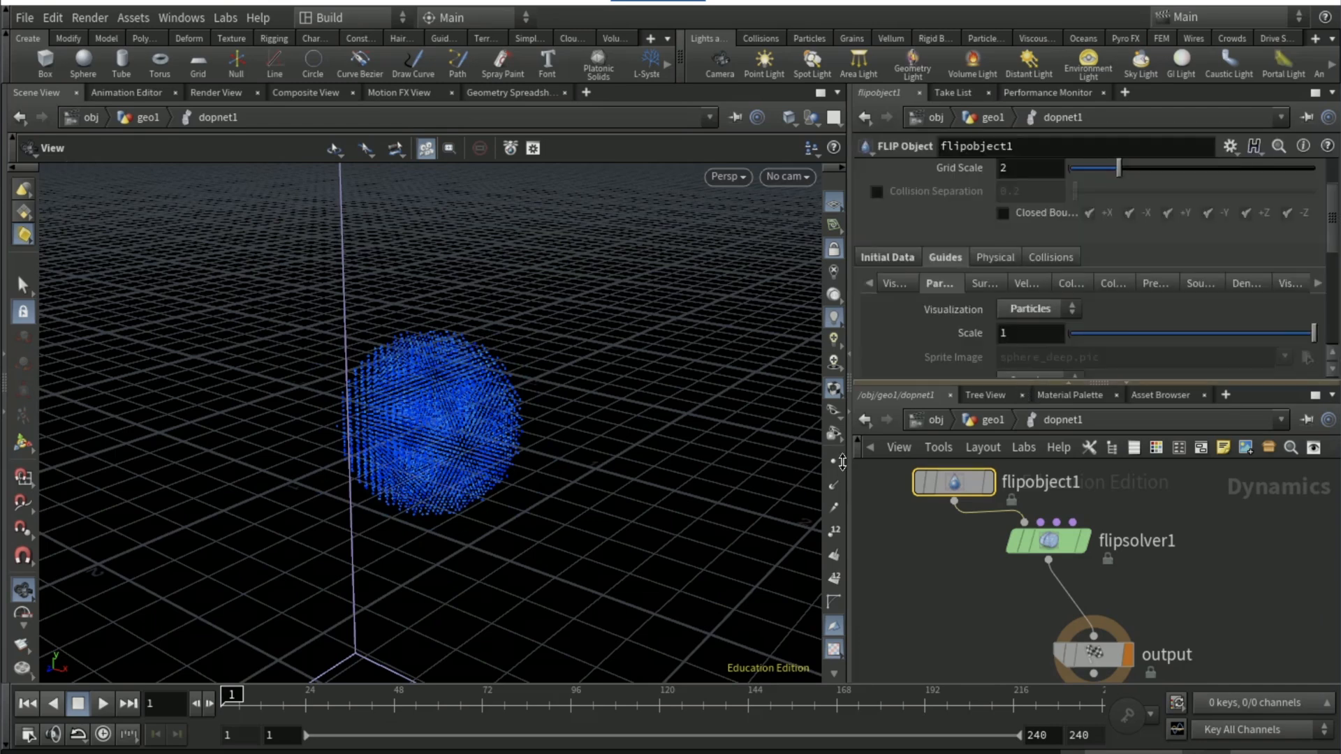
{"action": "left_click", "coordinate": [100, 702]}
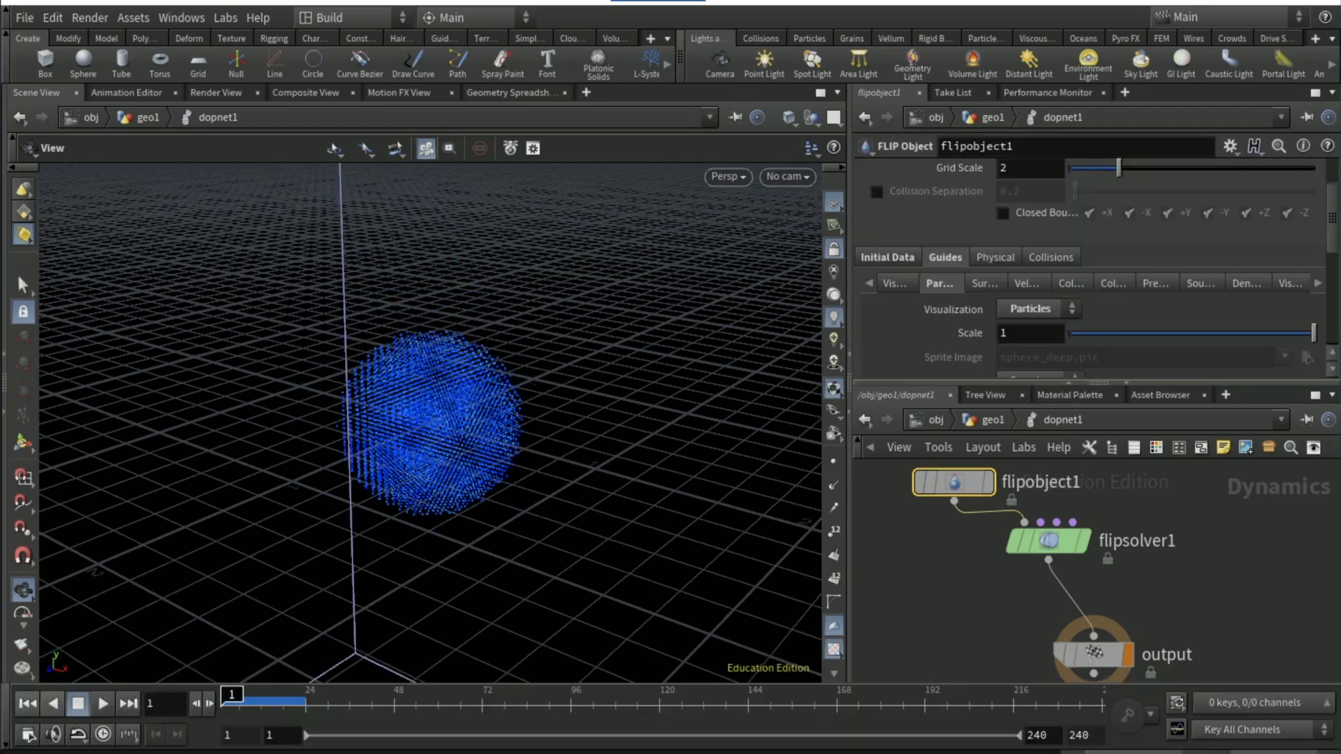
Set the FLIP Object's particle separation to 0.01
{"action": "scroll", "coordinate": [912, 311], "scroll_direction": "up", "scroll_amount": 3}
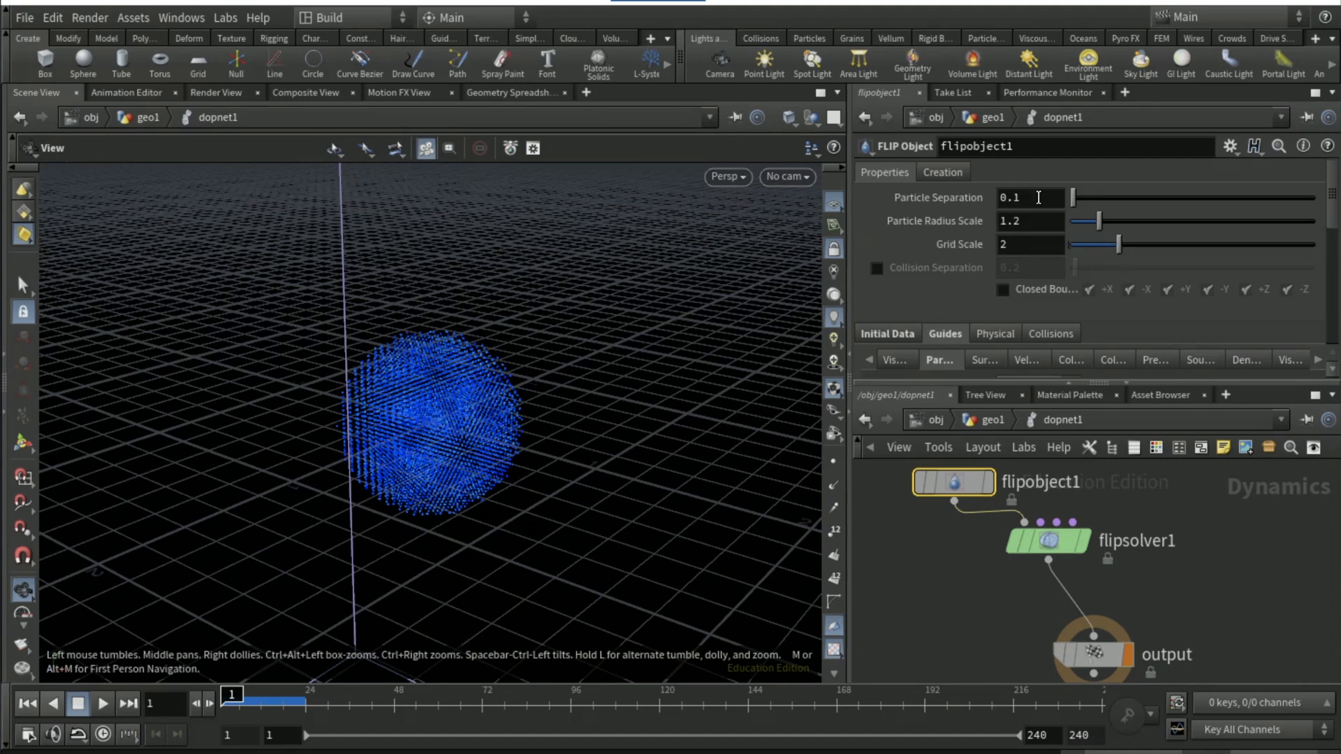
{"action": "left_click", "coordinate": [1039, 198]}
{"action": "key", "text": "Return"}
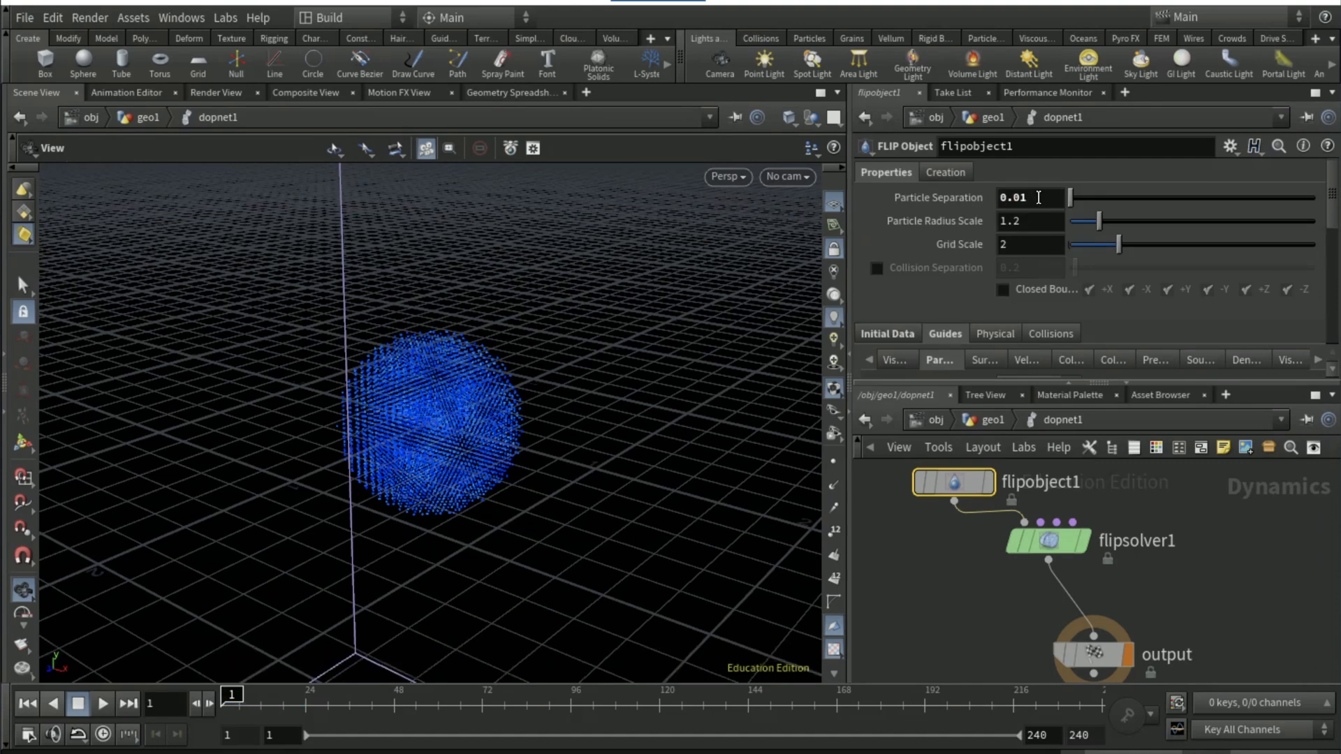
Link the point separation of pointsfromvolume1 to the FLIP Object's particle separation with a relative reference
{"action": "right_click", "coordinate": [953, 193]}
{"action": "left_click", "coordinate": [1017, 323]}
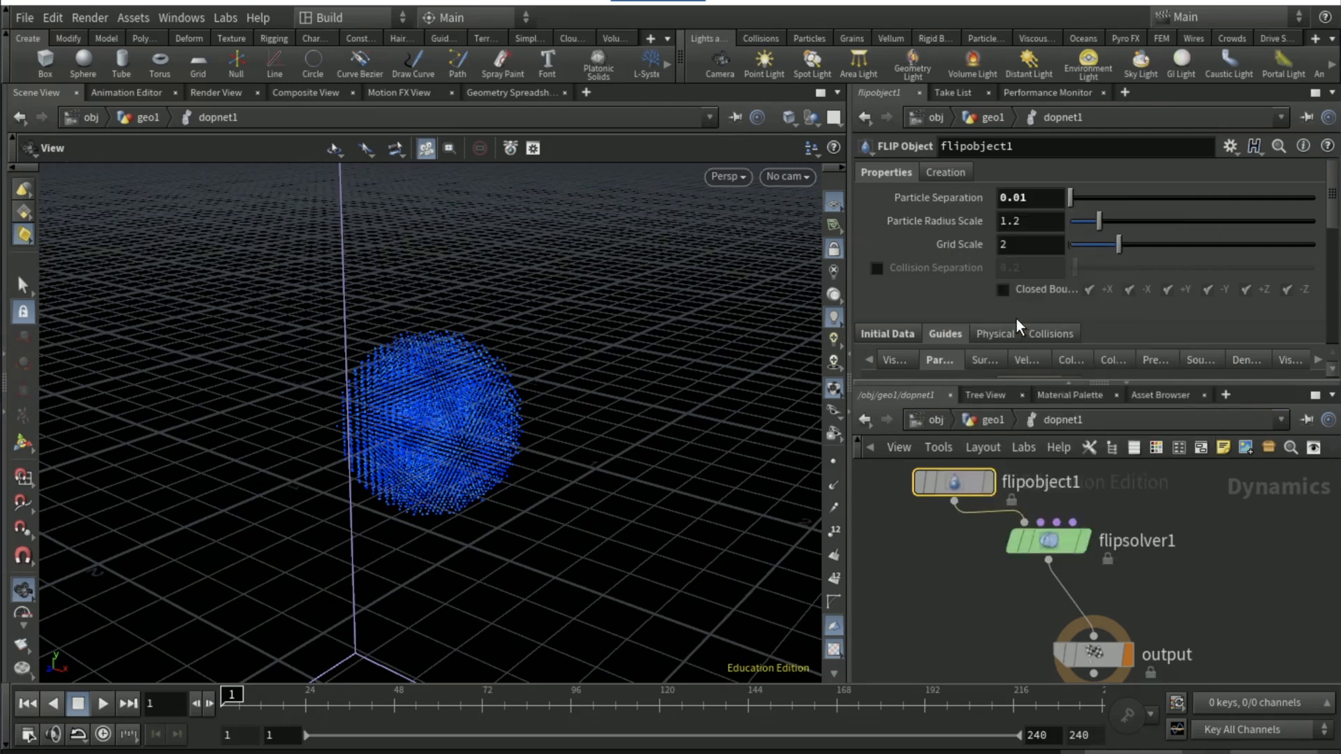
{"action": "left_click", "coordinate": [985, 420]}
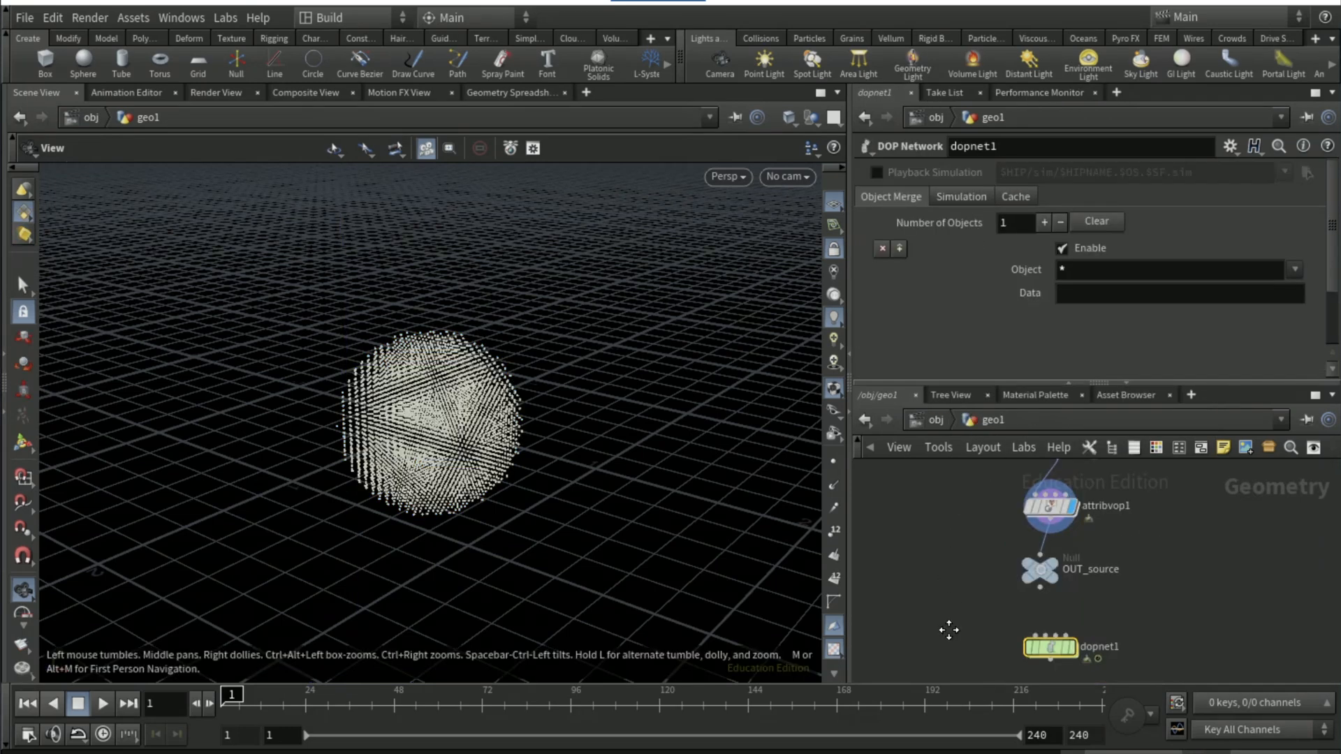
{"action": "scroll", "coordinate": [968, 504], "scroll_direction": "up", "scroll_amount": 10}
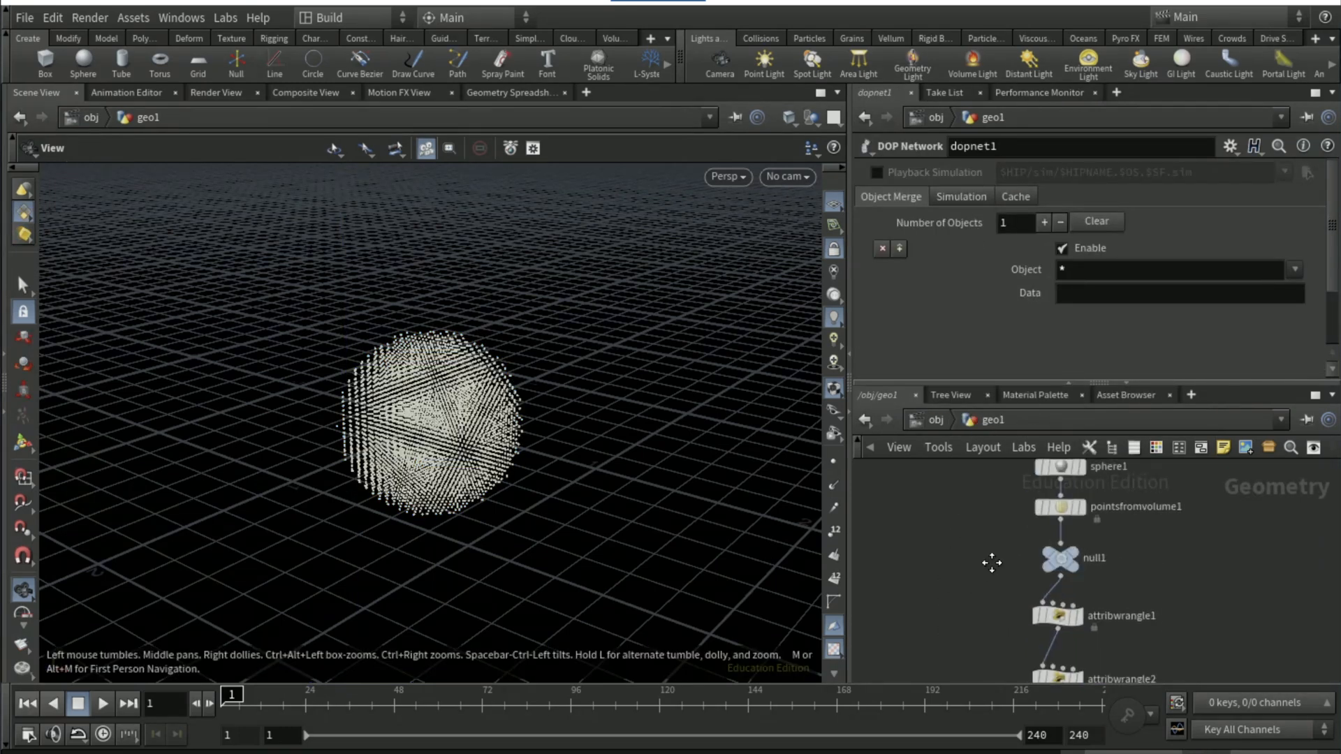
{"action": "left_click", "coordinate": [1064, 569]}
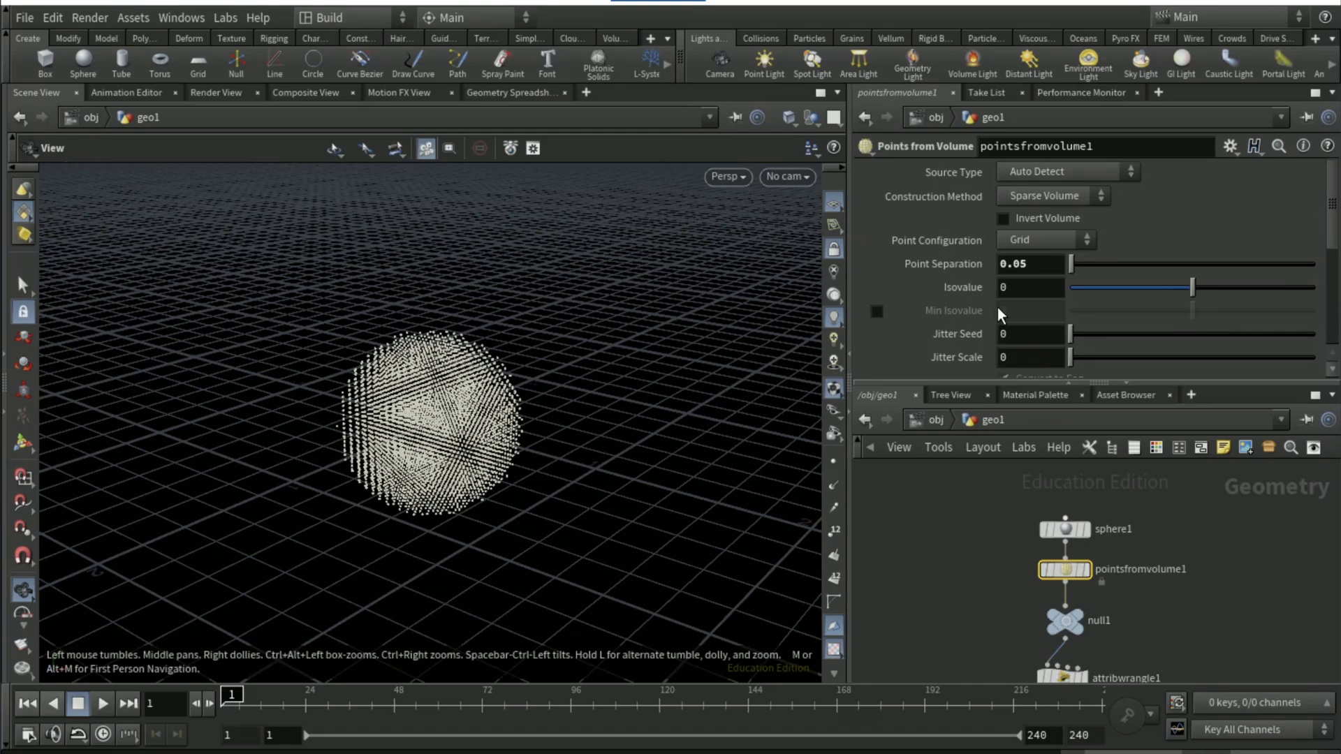
{"action": "right_click", "coordinate": [959, 273]}
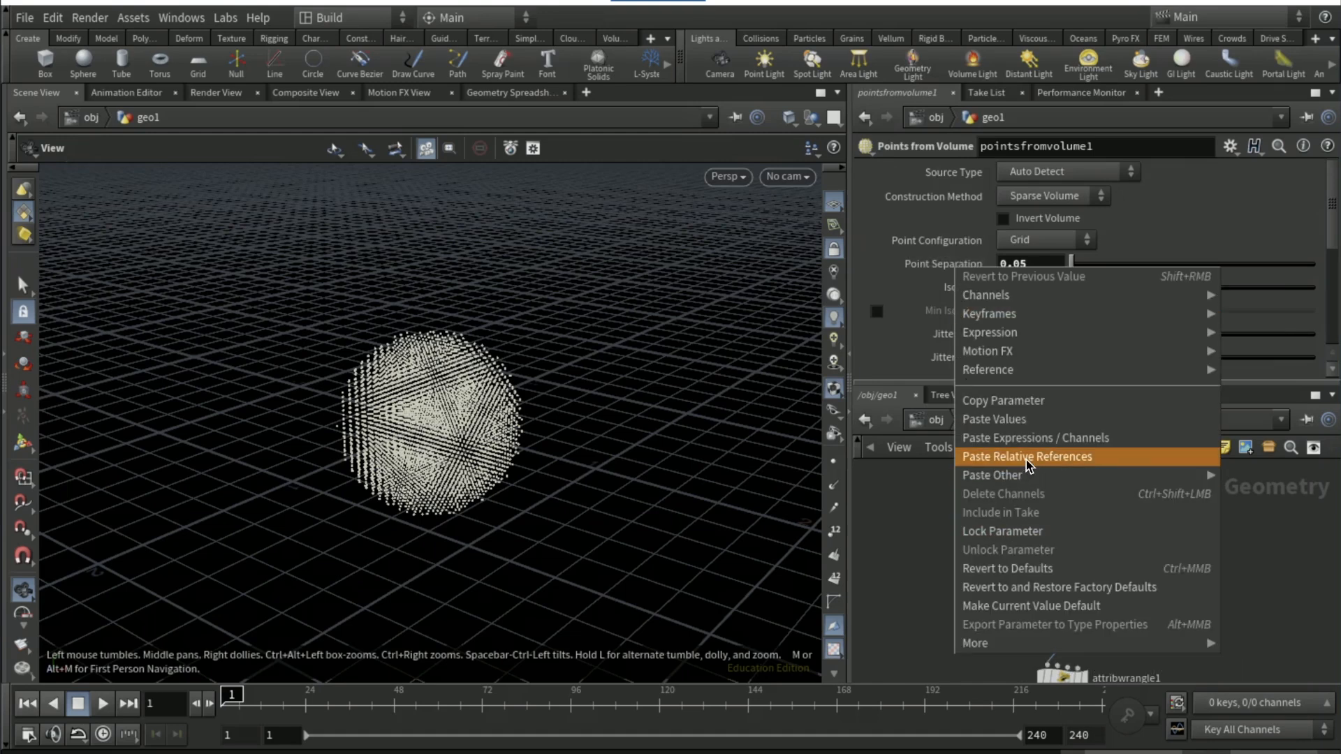
{"action": "key", "text": "Escape"}
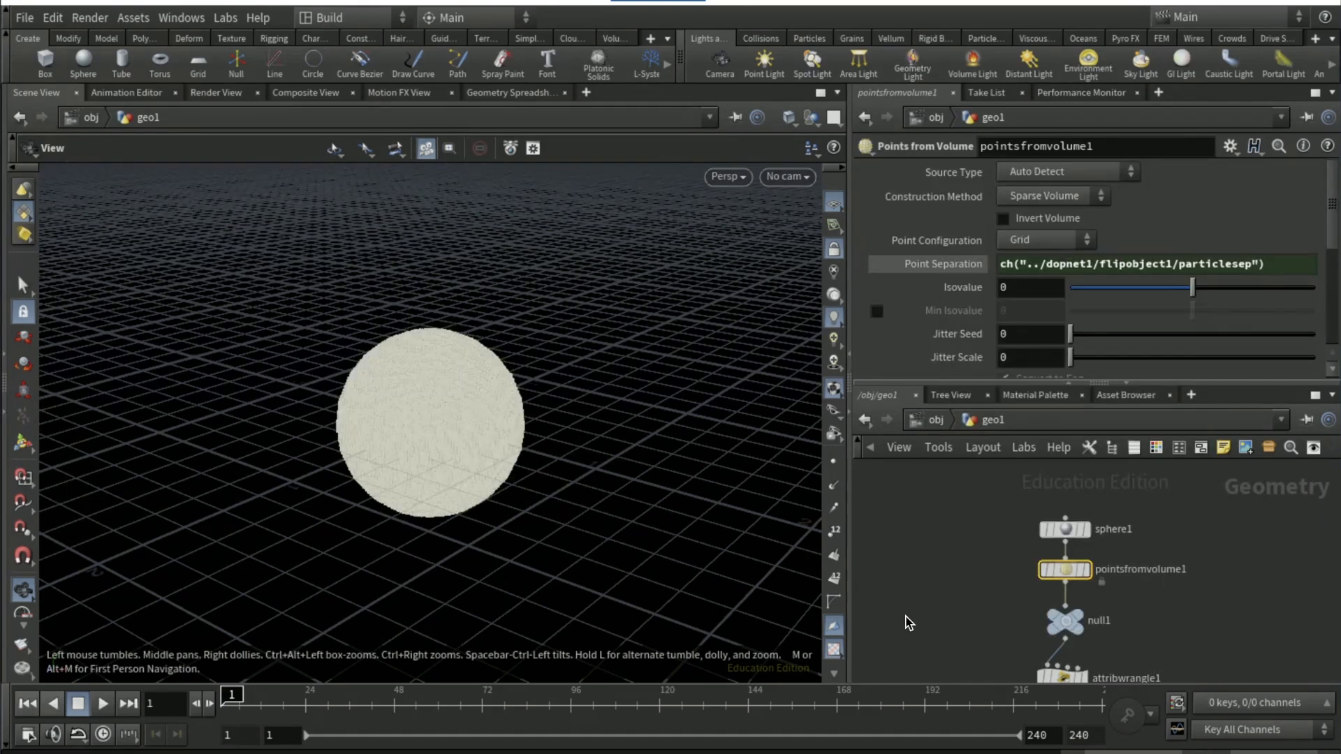
Insert an Attribute Wrangle between attribvop1 and the OUT_source null
{"action": "left_click", "coordinate": [938, 644]}
{"action": "middle_click_drag", "start_coordinate": [964, 635], "coordinate": [946, 521]}
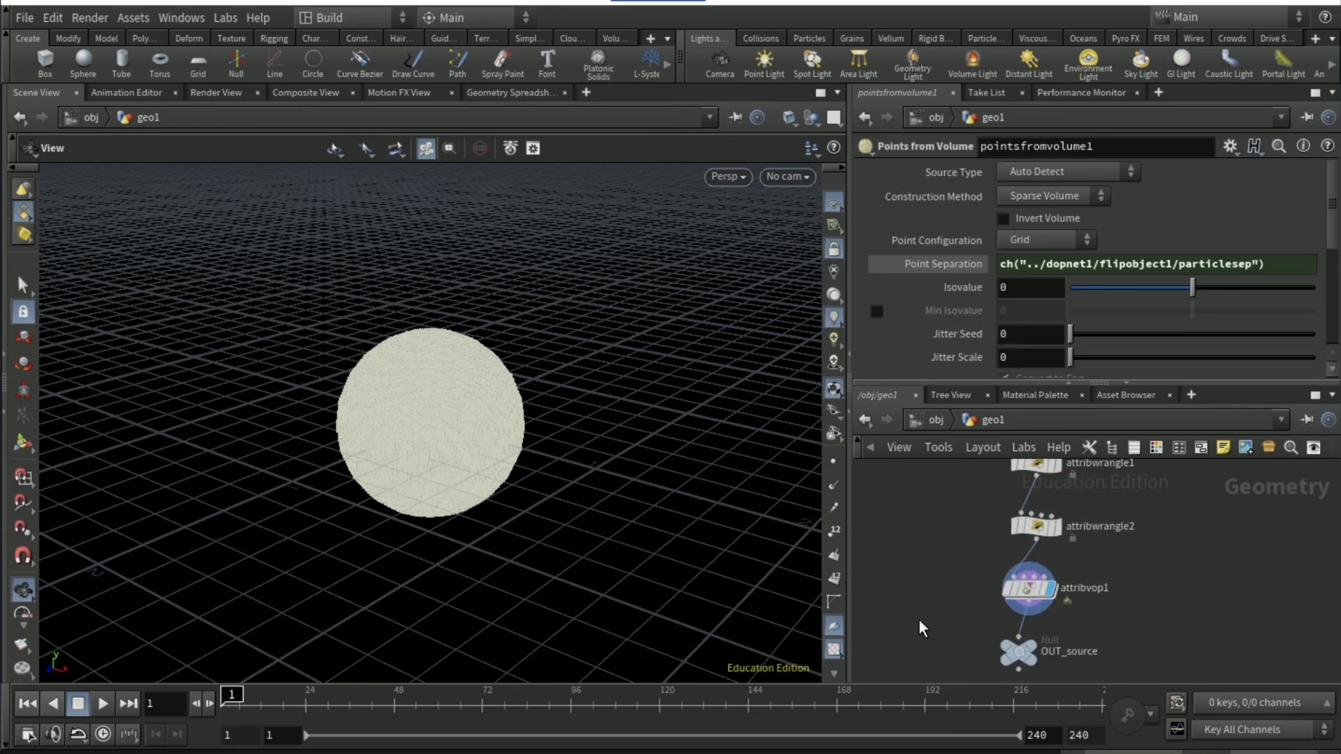
{"action": "key", "text": "Tab"}
{"action": "type", "text": "attribute wr"}
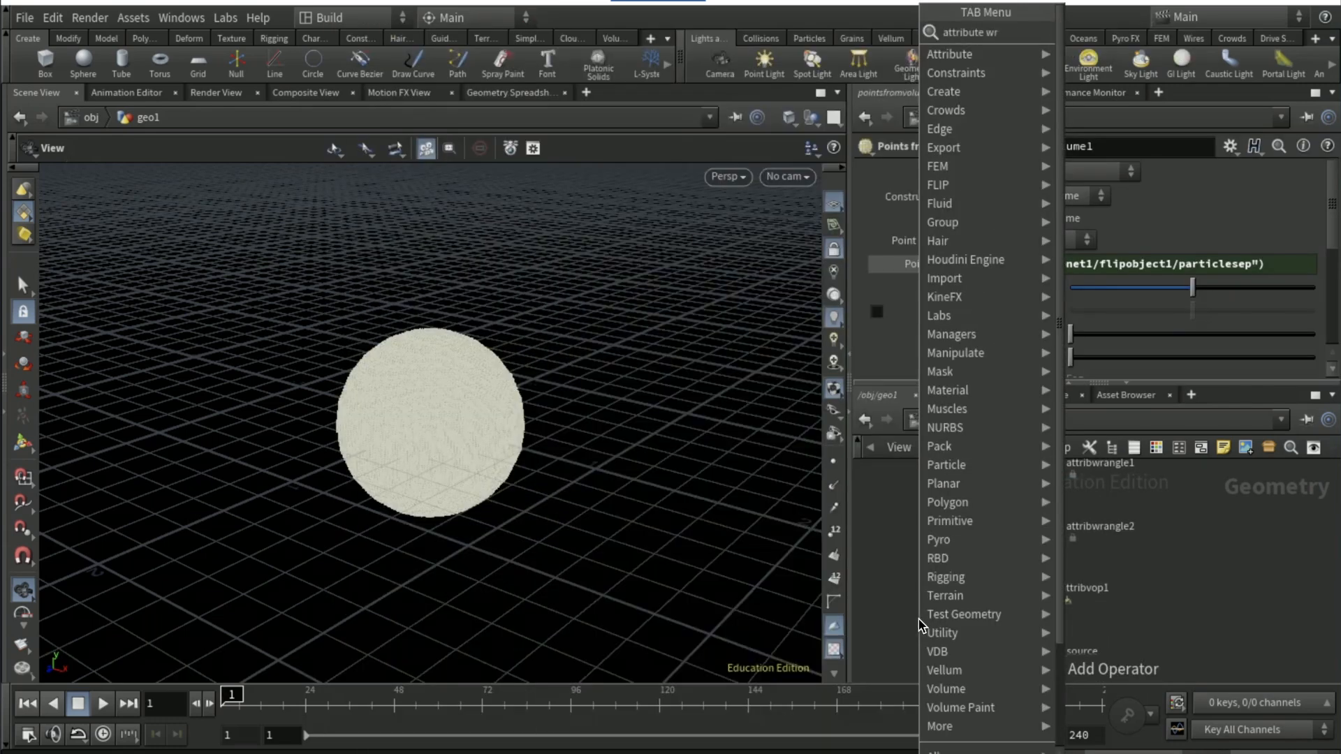
{"action": "key", "text": "Return"}
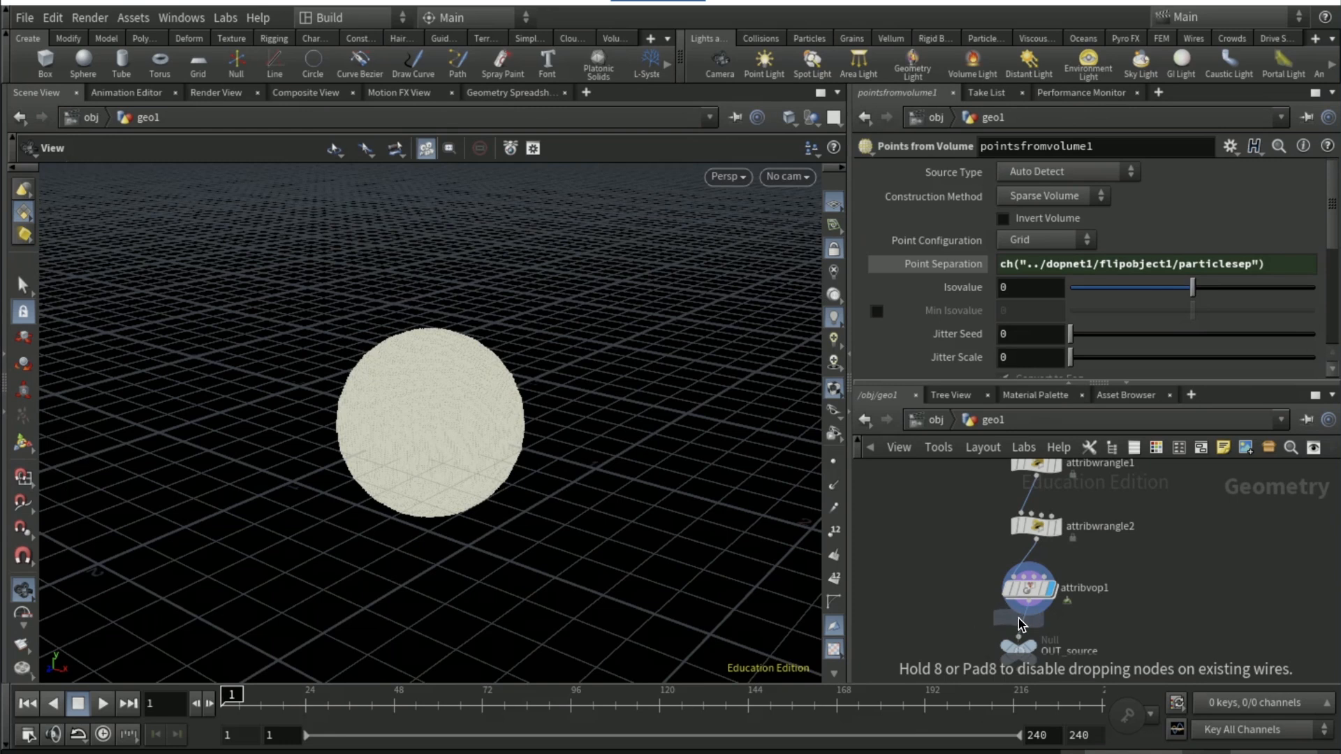
{"action": "left_click", "coordinate": [1023, 628]}
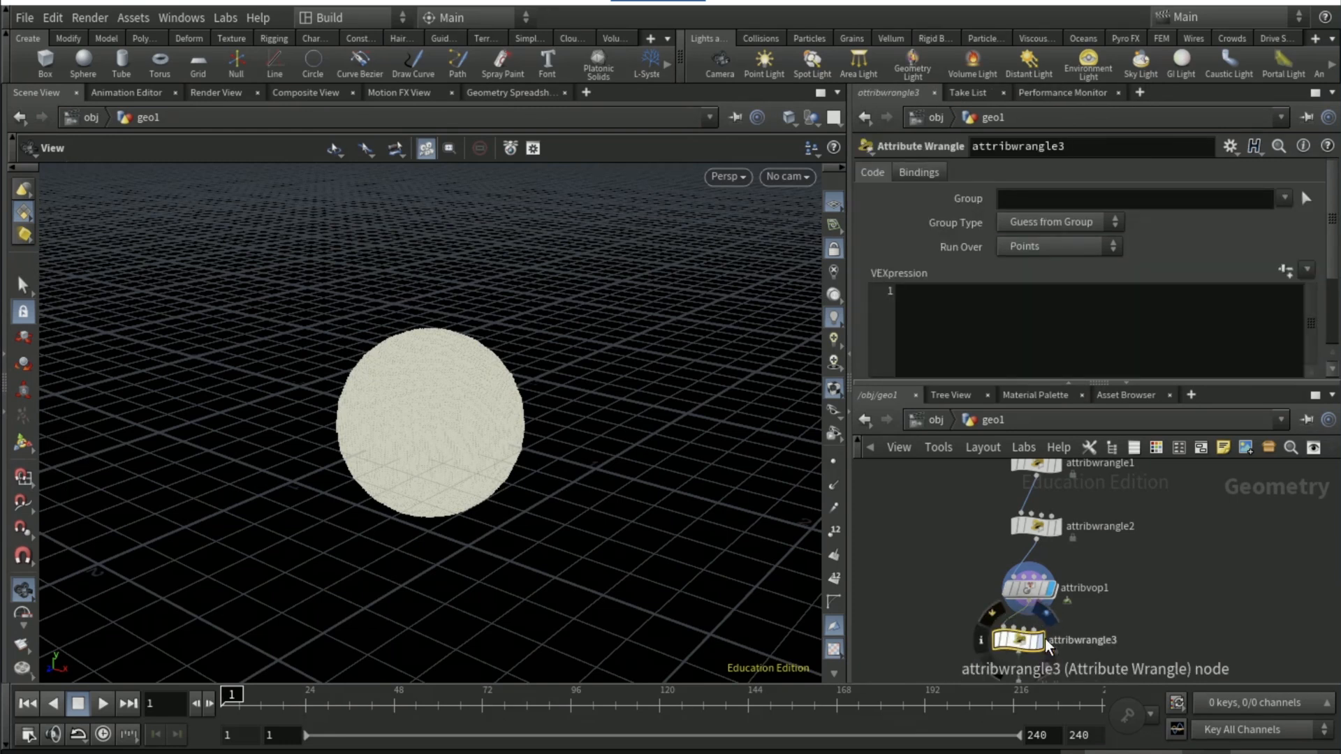
Enter the VEX code @v *= ch("mult"); in attribwrangle3 and create its channel parameter
{"action": "left_click", "coordinate": [961, 324]}
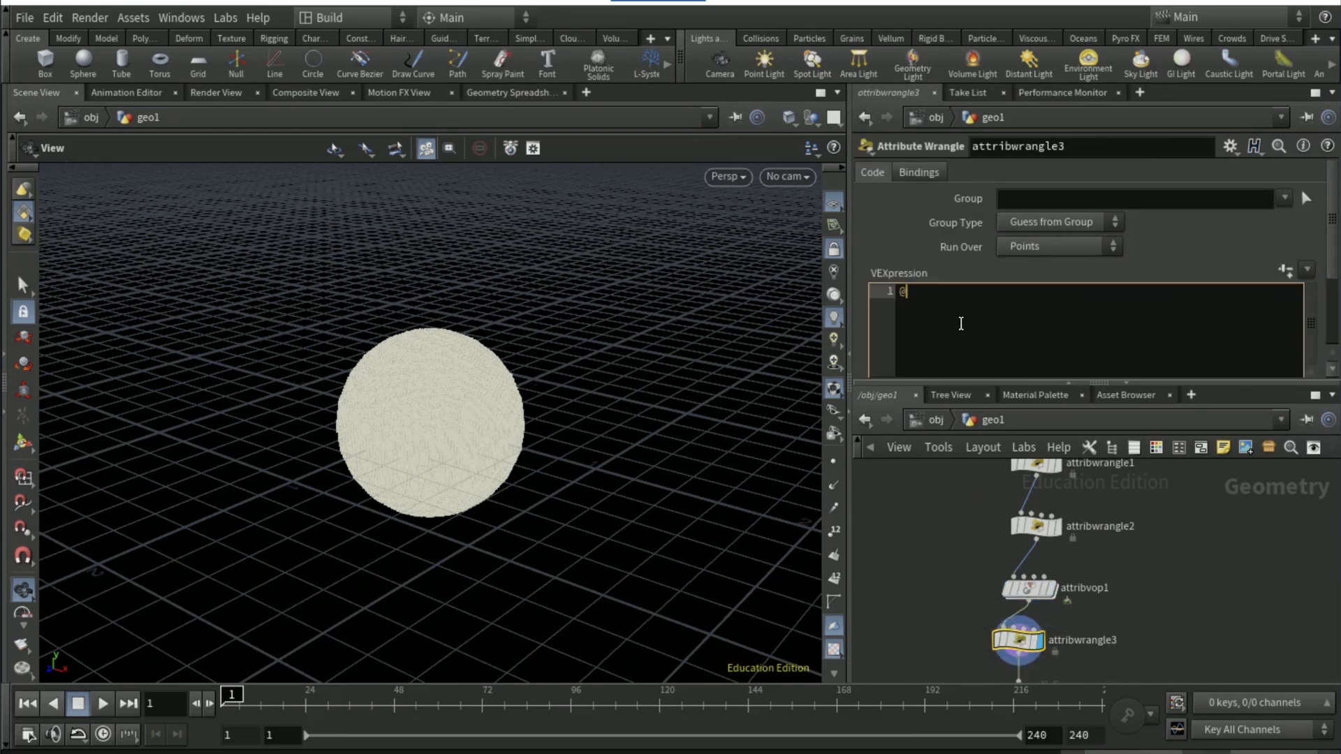
{"action": "type", "text": "@v *= ch(\"mult\");"}
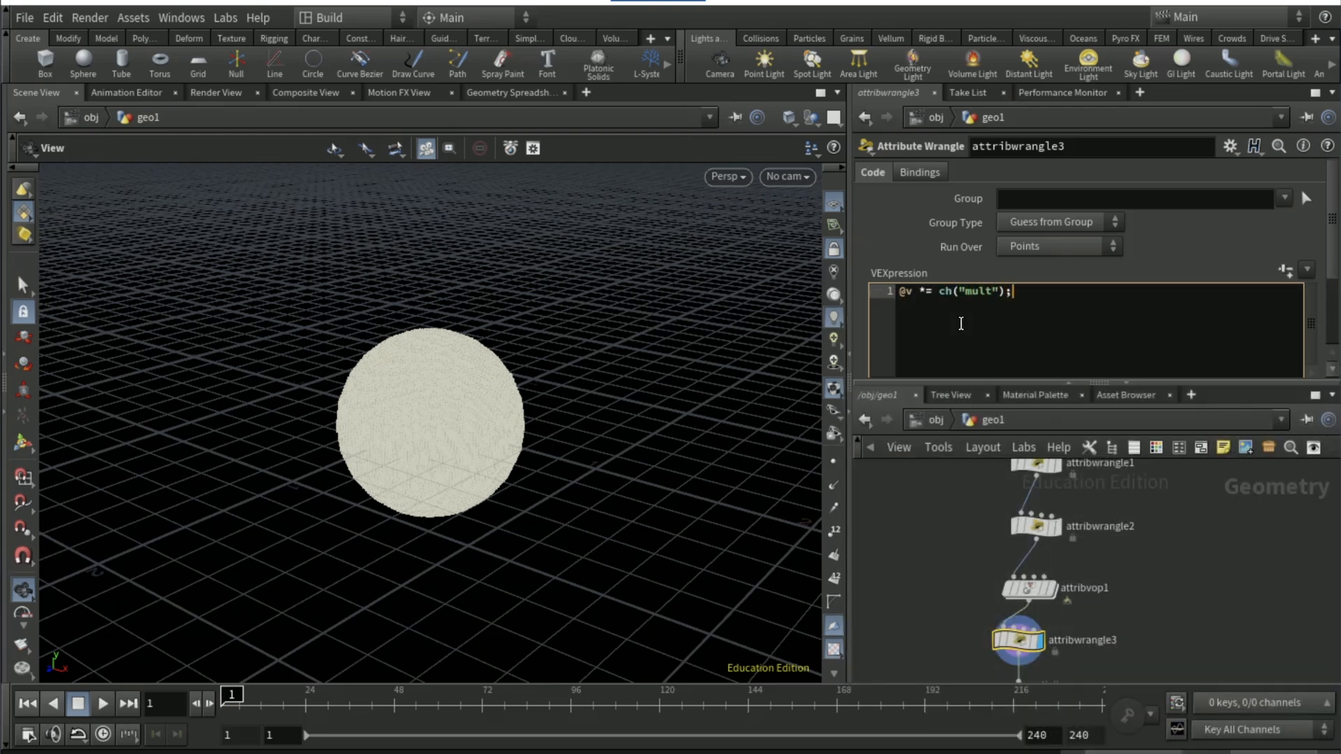
{"action": "left_click", "coordinate": [1284, 271]}
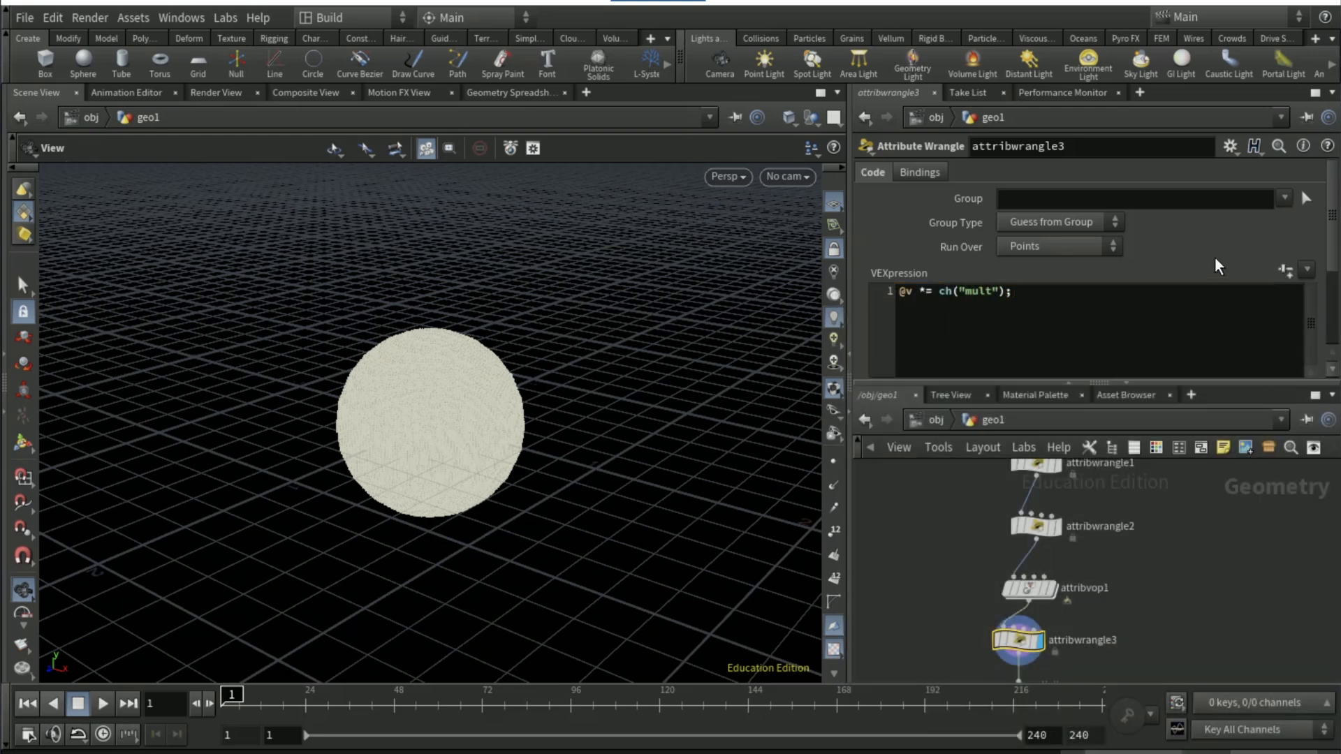
Set the Mult parameter of attribwrangle3 to 12
{"action": "scroll", "coordinate": [1214, 257], "scroll_direction": "down", "scroll_amount": 1}
{"action": "scroll", "coordinate": [1094, 237], "scroll_direction": "down", "scroll_amount": 1}
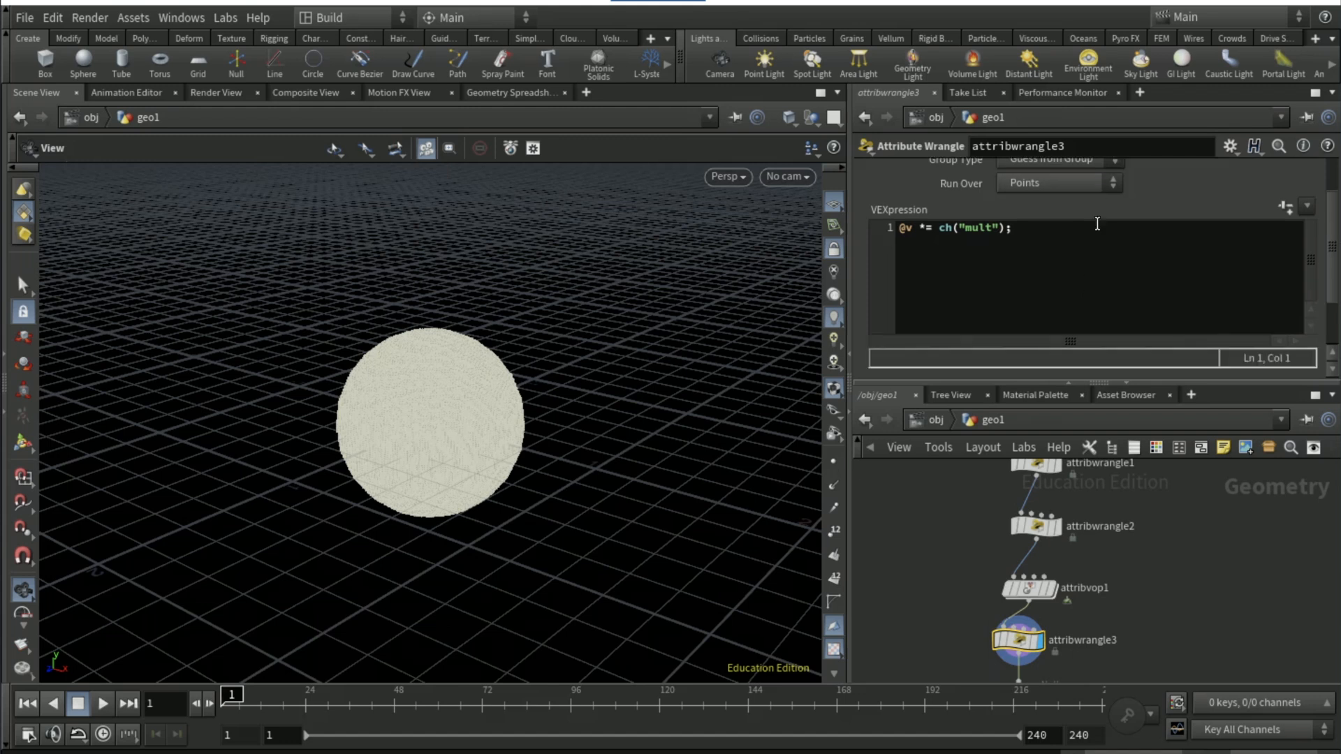
{"action": "scroll", "coordinate": [1111, 209], "scroll_direction": "down", "scroll_amount": 2}
{"action": "left_click", "coordinate": [1047, 368]}
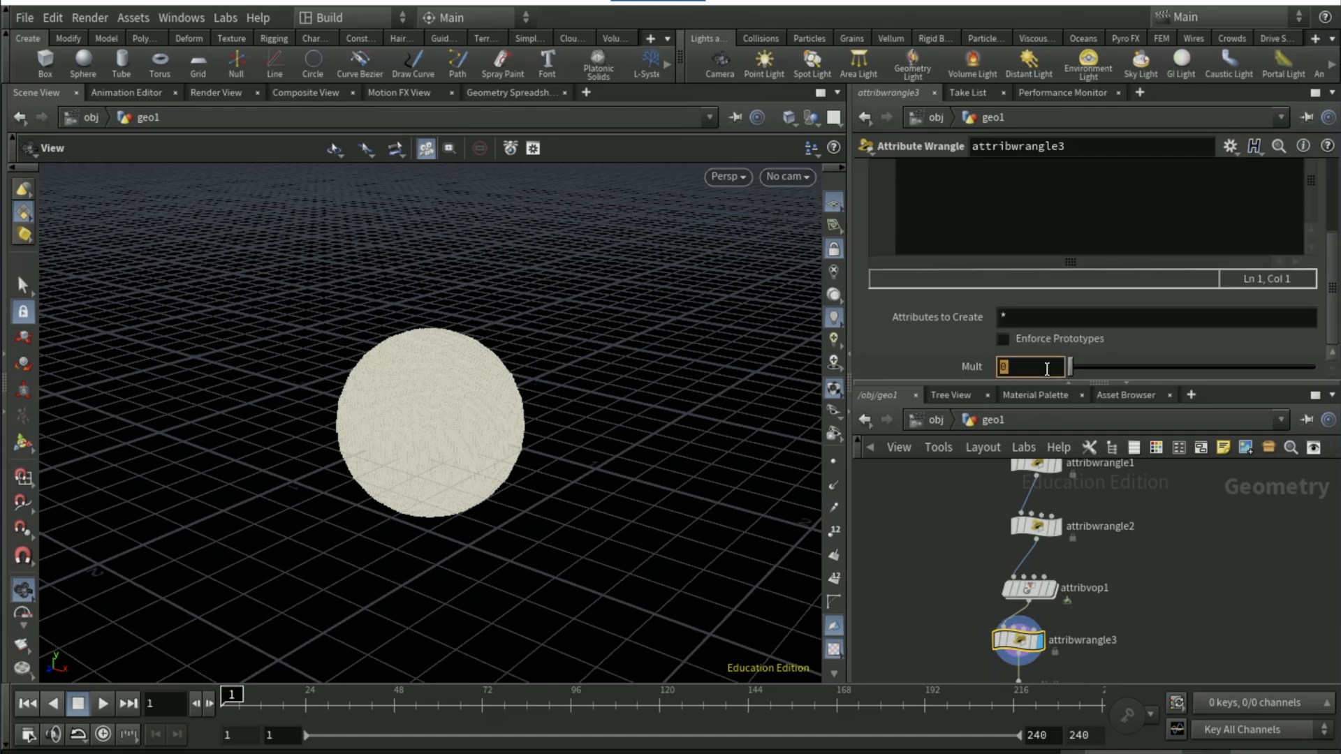
{"action": "type", "text": "12"}
{"action": "key", "text": "Return"}
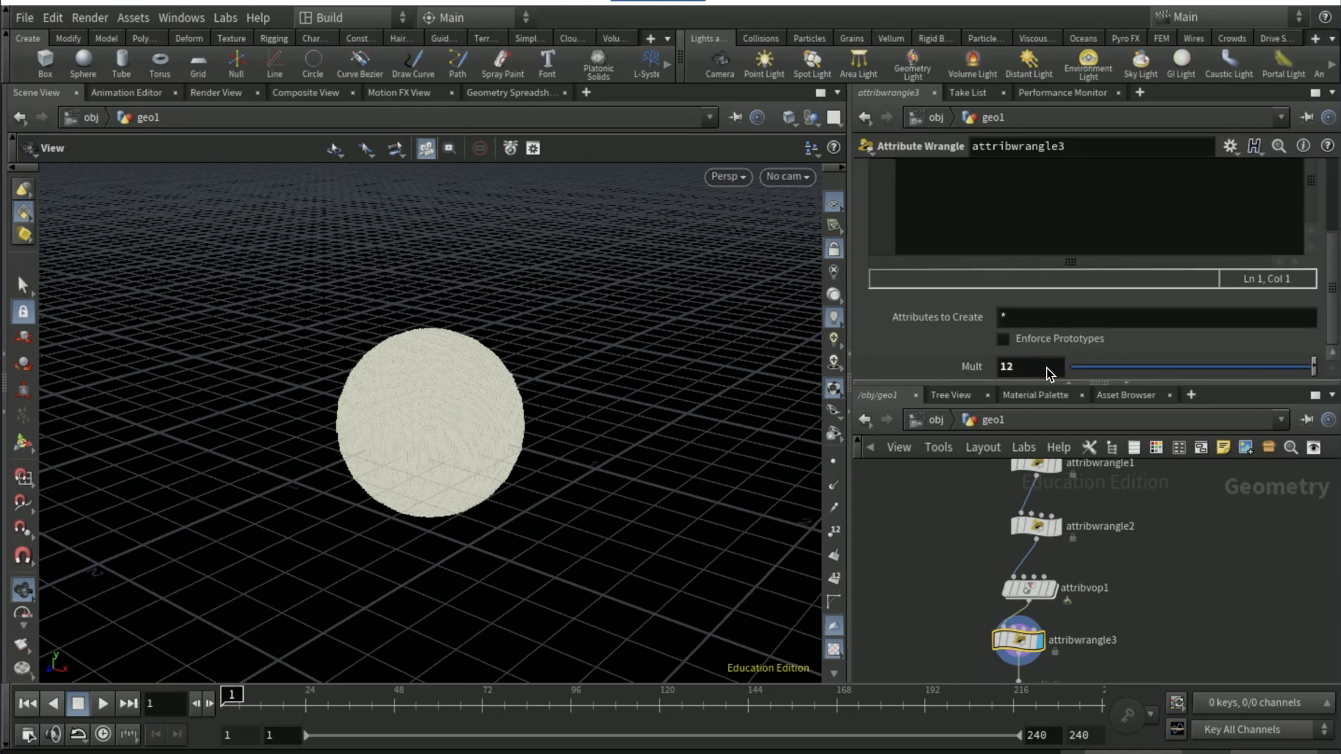
Display dopnet1 in geo1, play the simulation to frame 6 and examine the splash
{"action": "left_click", "coordinate": [1034, 543]}
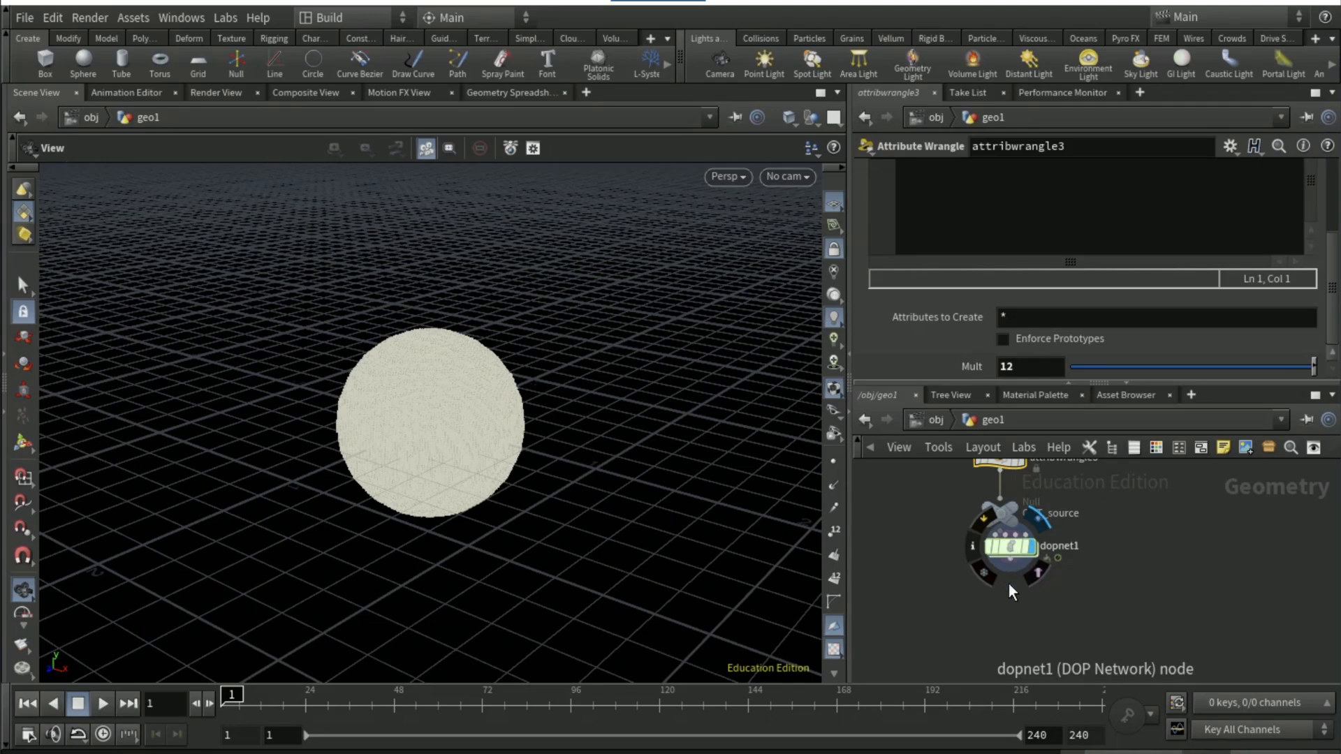
{"action": "left_click_drag", "start_coordinate": [1012, 549], "coordinate": [1008, 585]}
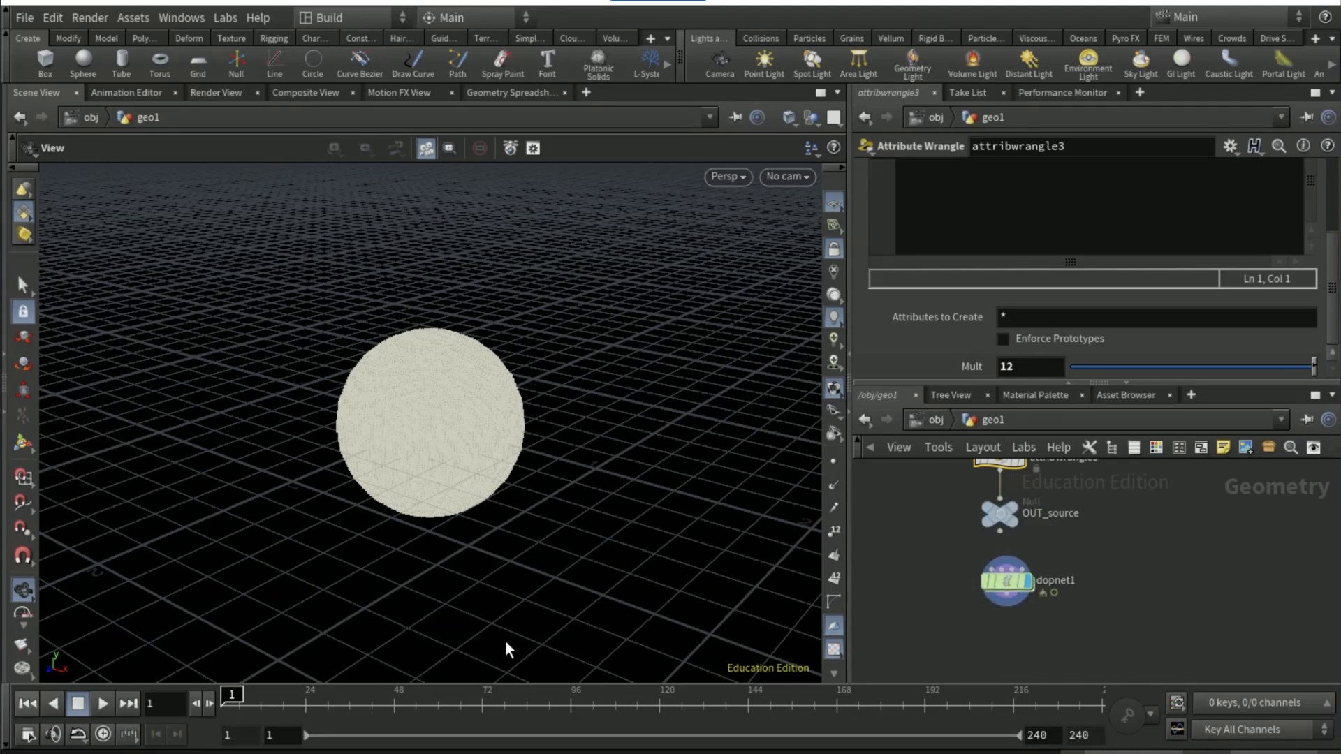
{"action": "left_click", "coordinate": [103, 704]}
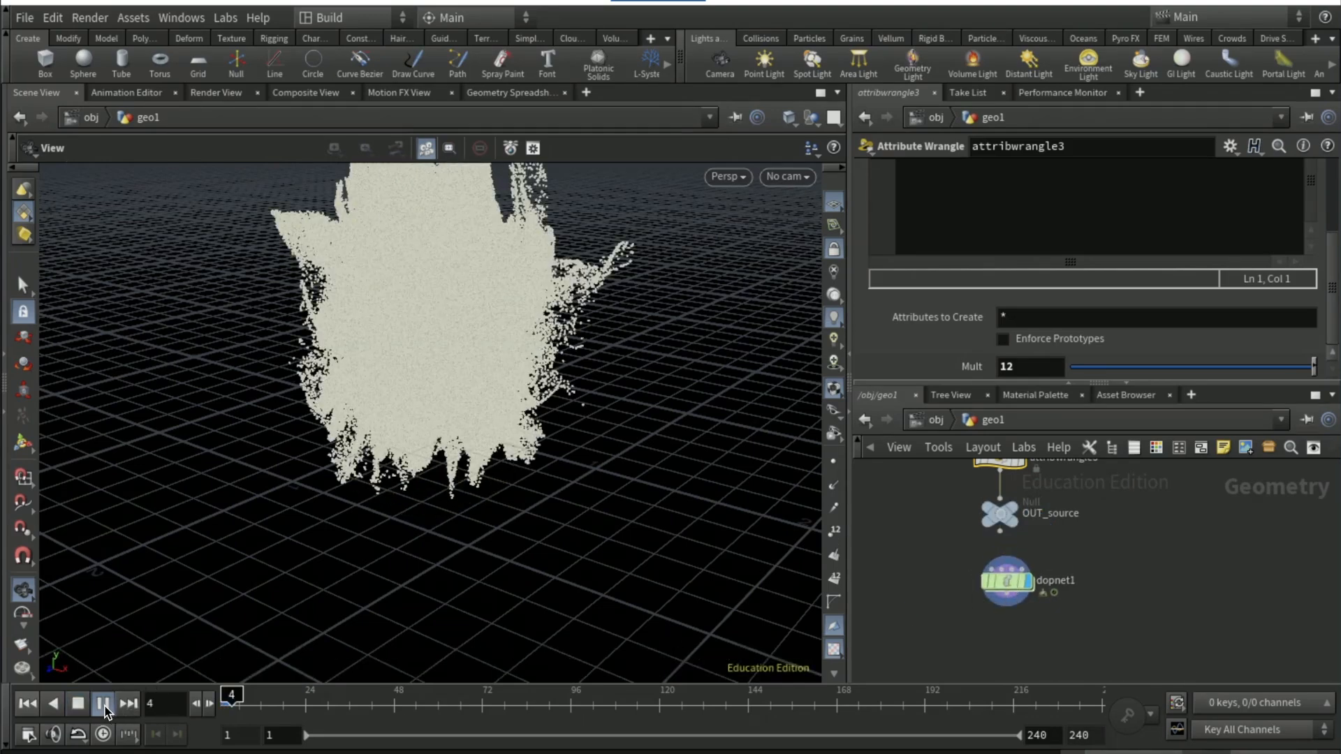
{"action": "left_click_drag", "start_coordinate": [349, 440], "coordinate": [537, 461]}
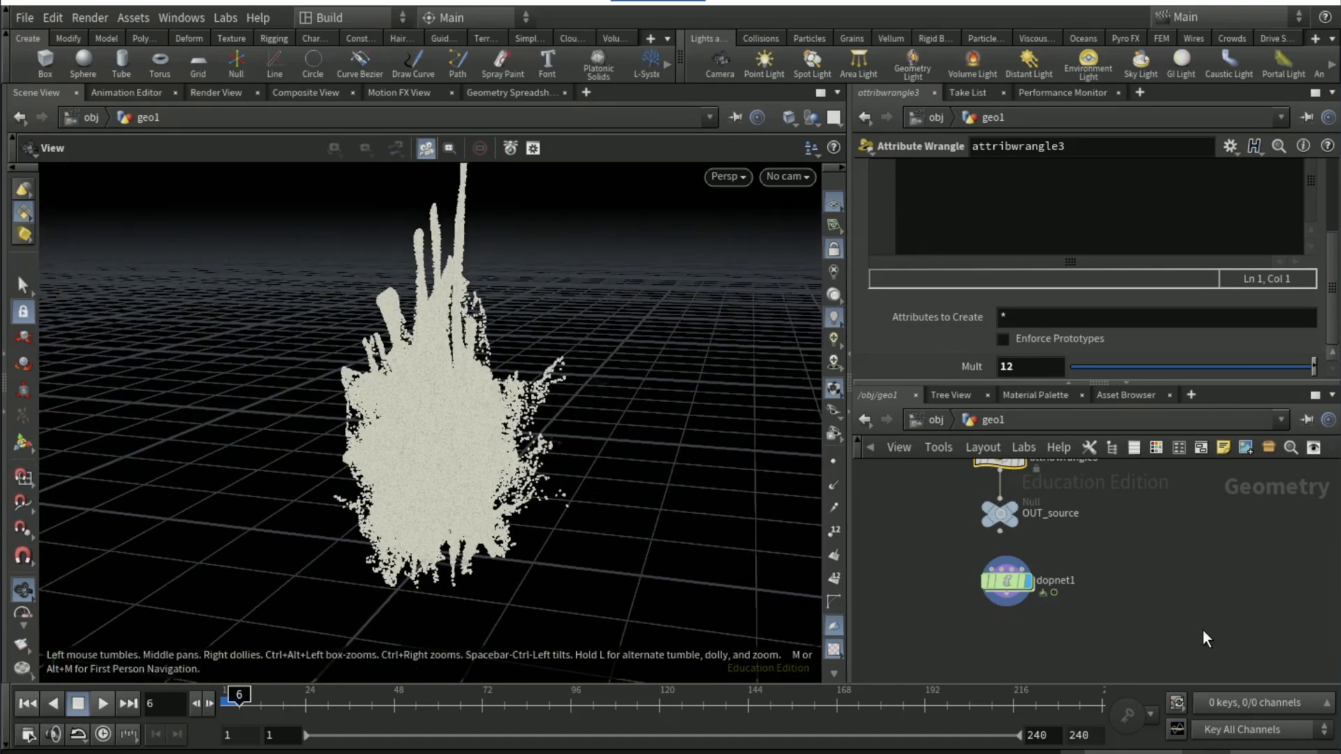
Set the particle separation of the FLIP Object inside dopnet1 to 0.1
{"action": "middle_click_drag", "start_coordinate": [1146, 593], "coordinate": [1161, 747]}
{"action": "middle_click_drag", "start_coordinate": [1188, 620], "coordinate": [1184, 523]}
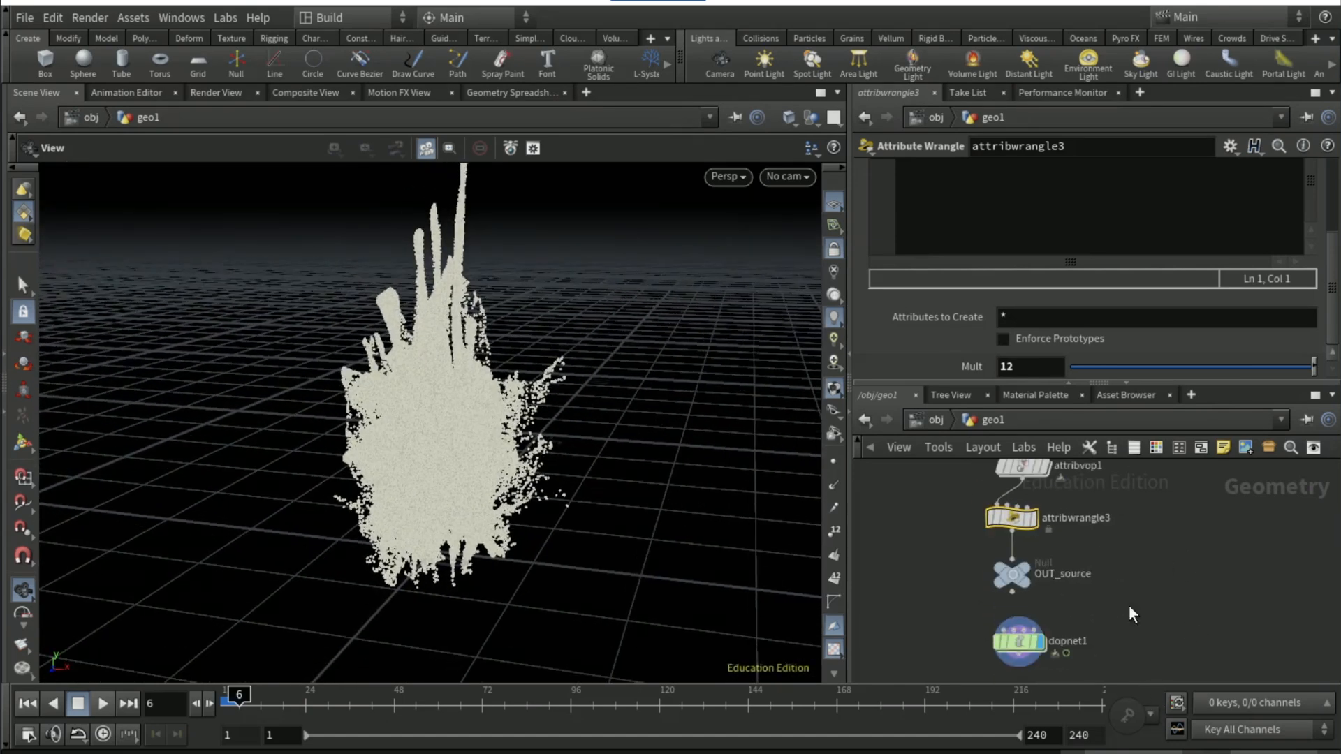
{"action": "double_click", "coordinate": [1019, 641]}
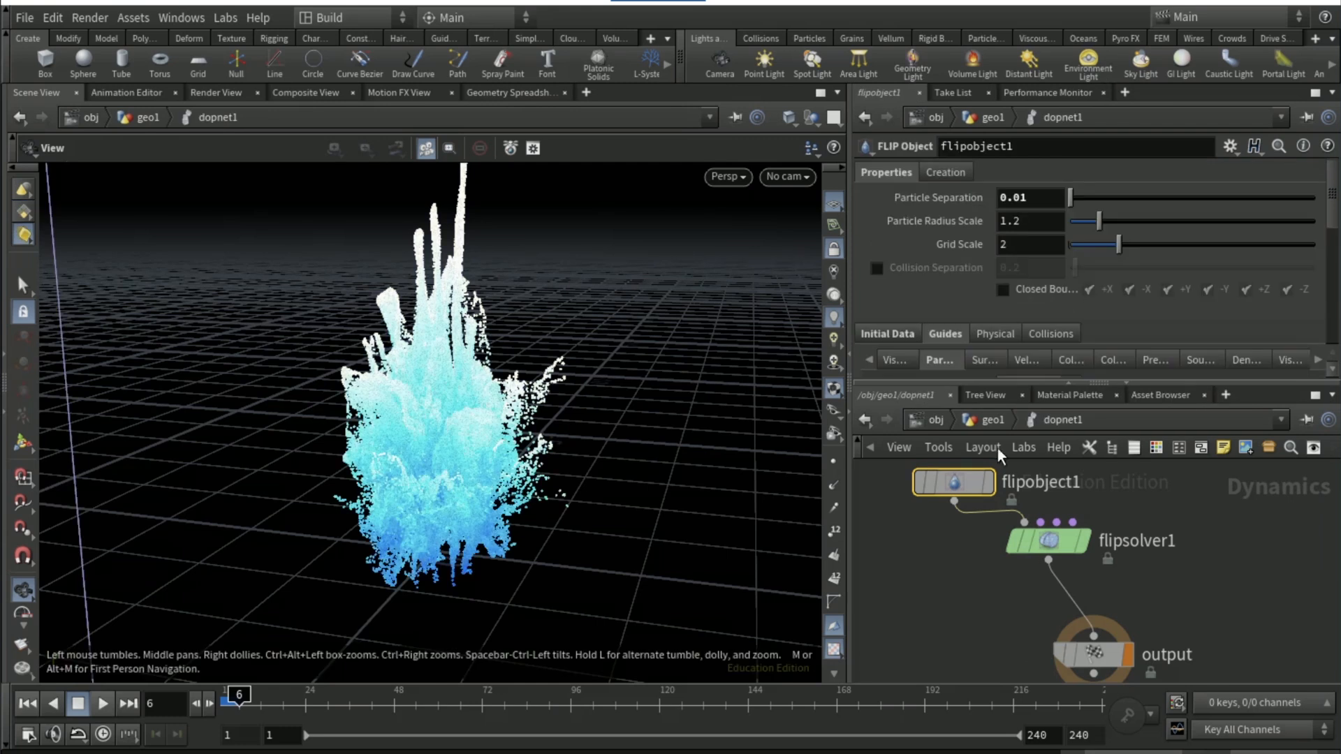
{"action": "left_click", "coordinate": [1038, 197]}
{"action": "key", "text": "Return"}
Return to geo1, replay the coarser simulation from frame 1 to 15, and go to frame 10
{"action": "left_click", "coordinate": [981, 420]}
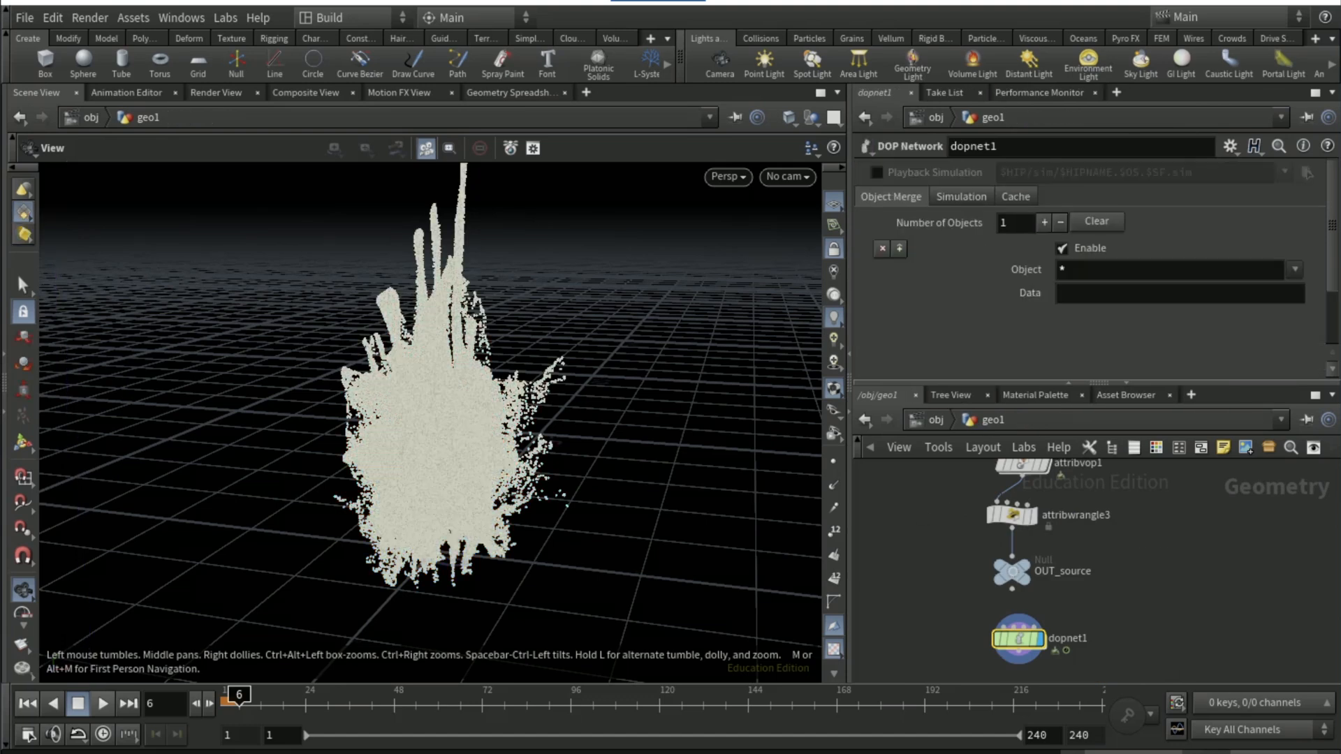
{"action": "left_click", "coordinate": [27, 703]}
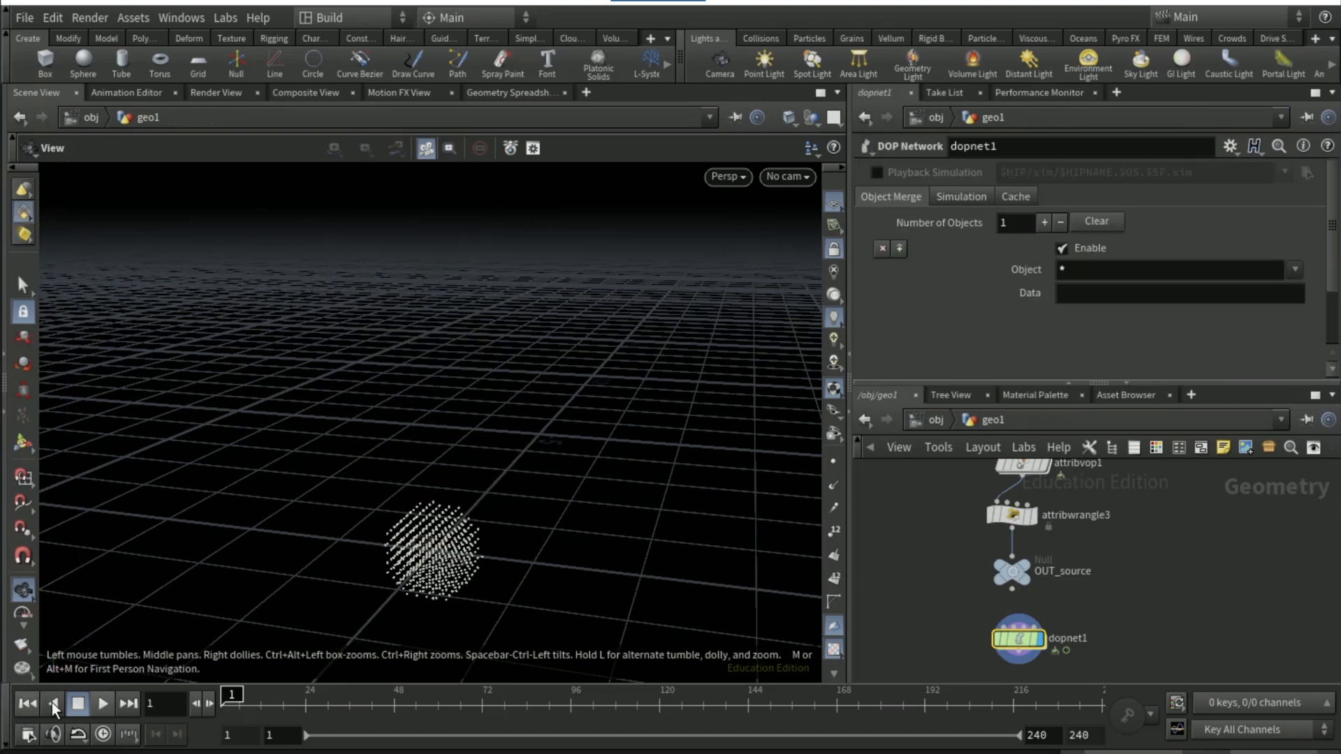
{"action": "left_click", "coordinate": [104, 704]}
{"action": "left_click", "coordinate": [104, 704]}
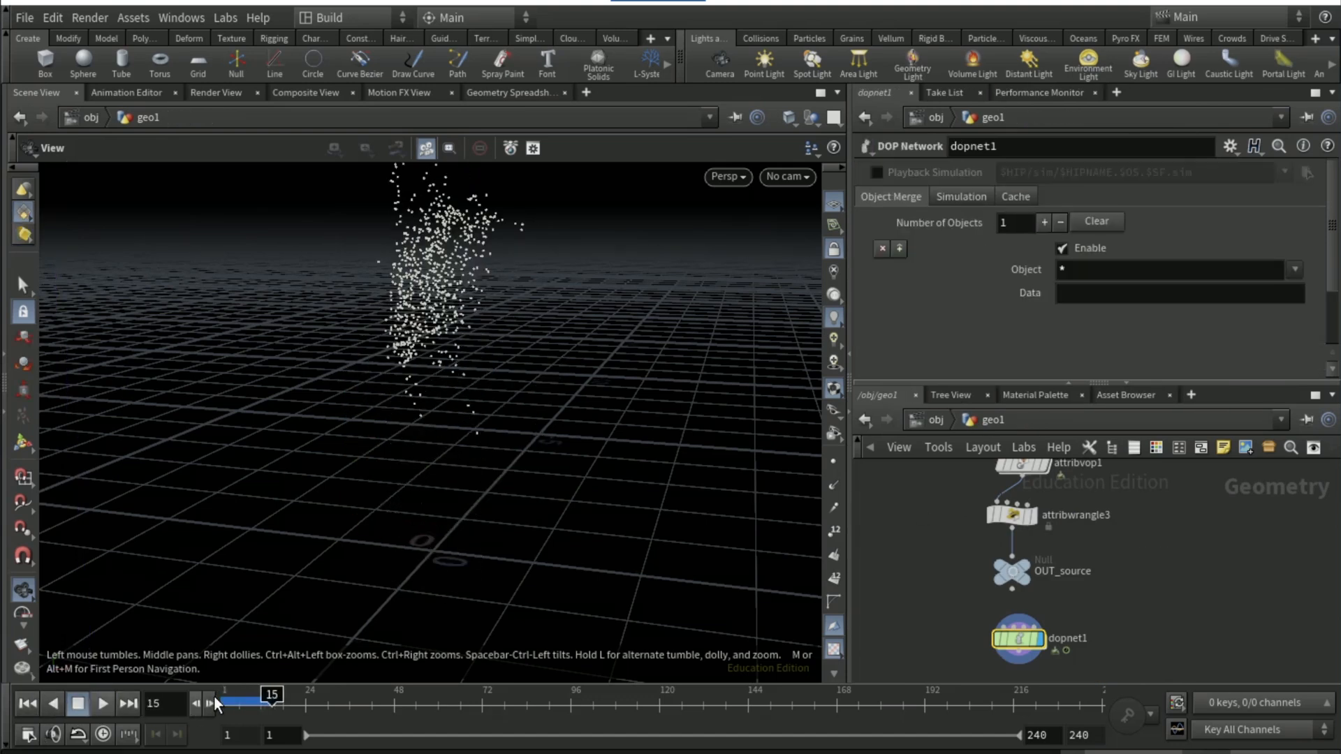
{"action": "mouse_move", "coordinate": [250, 706]}
{"action": "left_mouse_down"}
{"action": "mouse_move", "coordinate": [238, 706]}
{"action": "mouse_move", "coordinate": [256, 705]}
{"action": "left_mouse_up"}
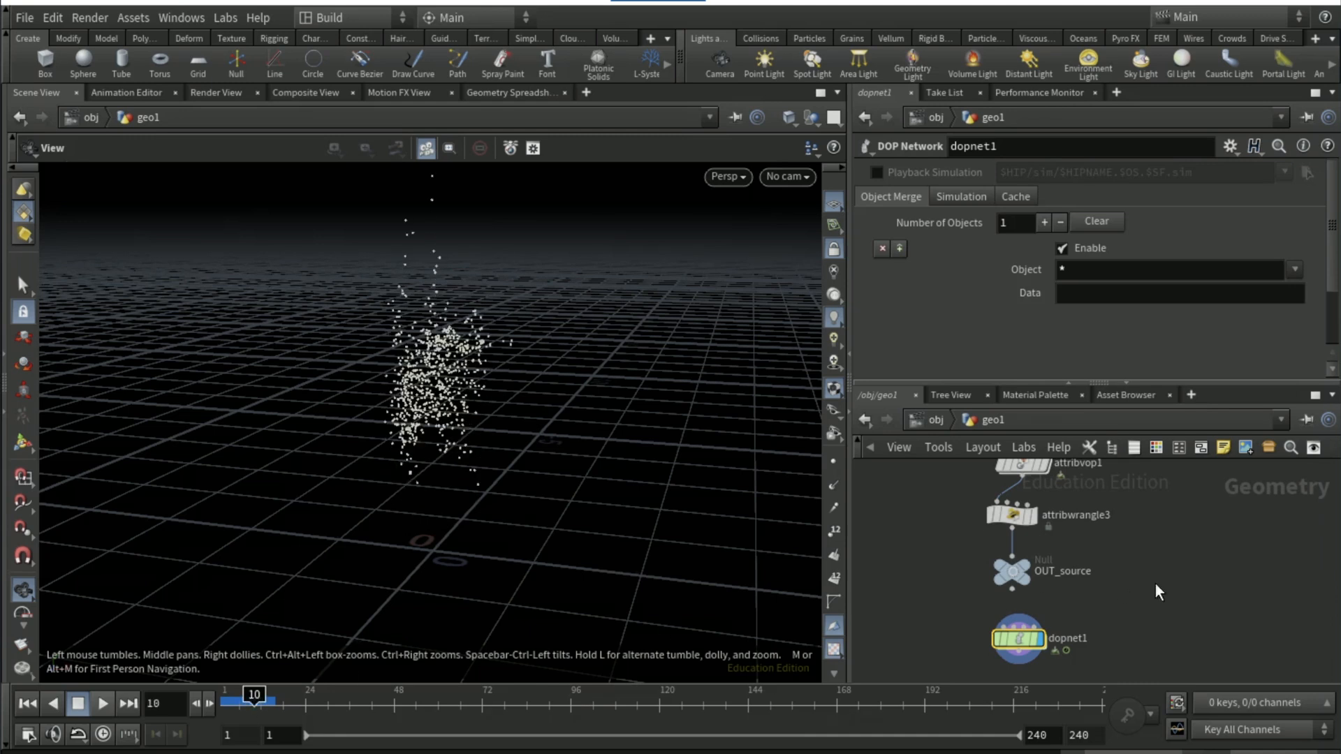
Raise the Roughness of attribvop1's Alligator noise to 1.363
{"action": "scroll", "coordinate": [1196, 541], "scroll_direction": "up", "scroll_amount": 6}
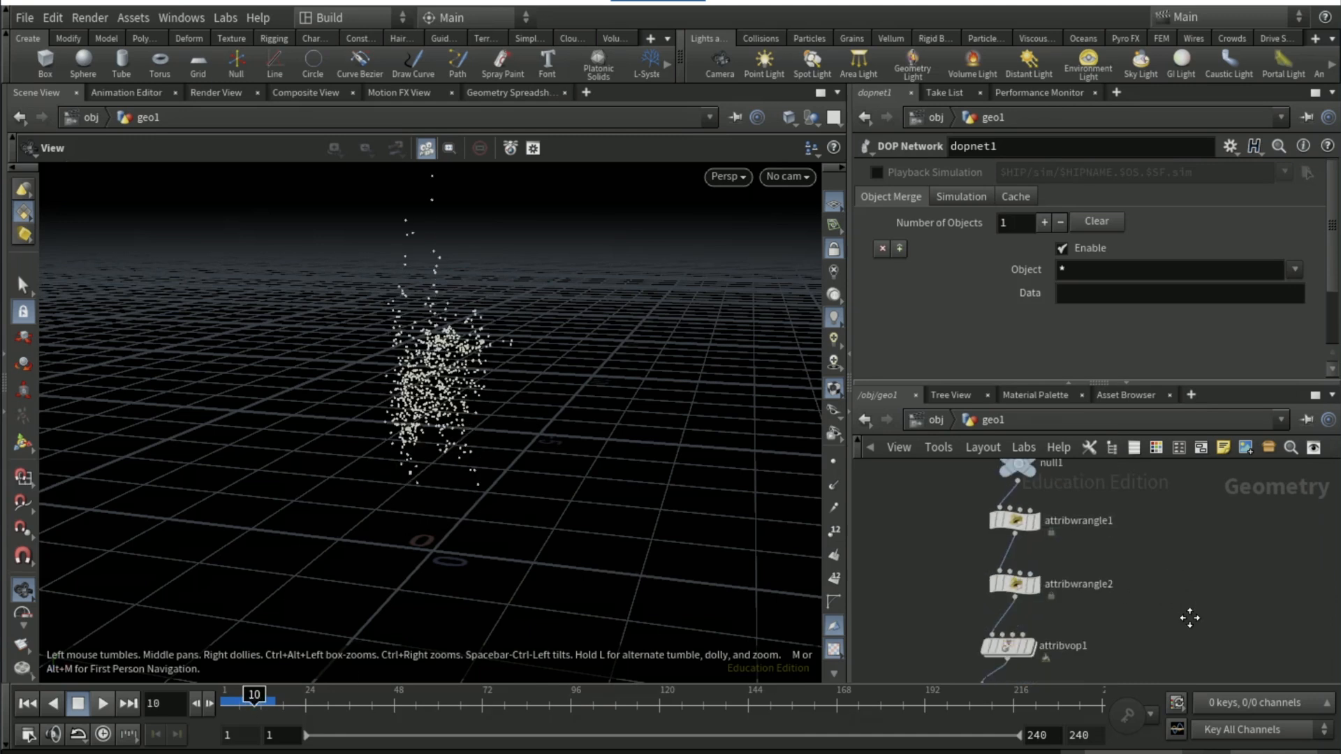
{"action": "scroll", "coordinate": [1206, 576], "scroll_direction": "up", "scroll_amount": 2}
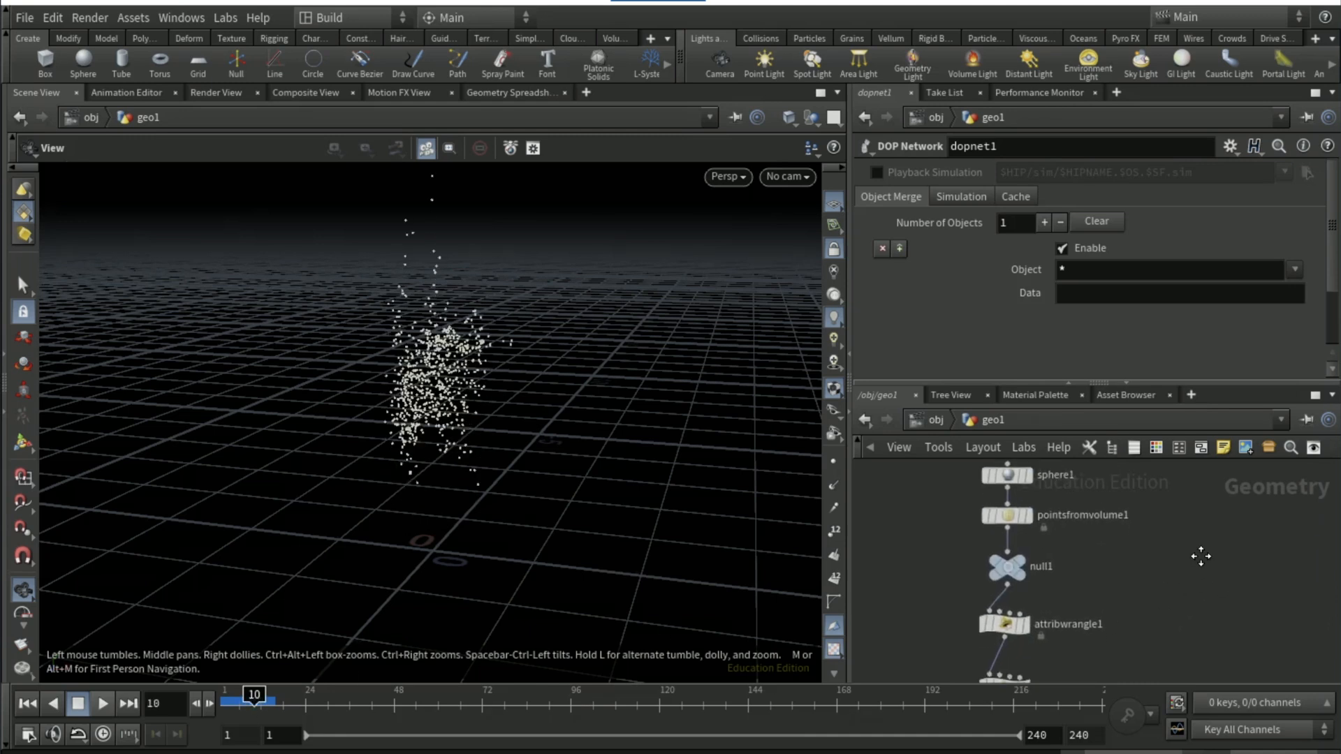
{"action": "scroll", "coordinate": [1201, 555], "scroll_direction": "down", "scroll_amount": 5}
{"action": "left_click", "coordinate": [1000, 589]}
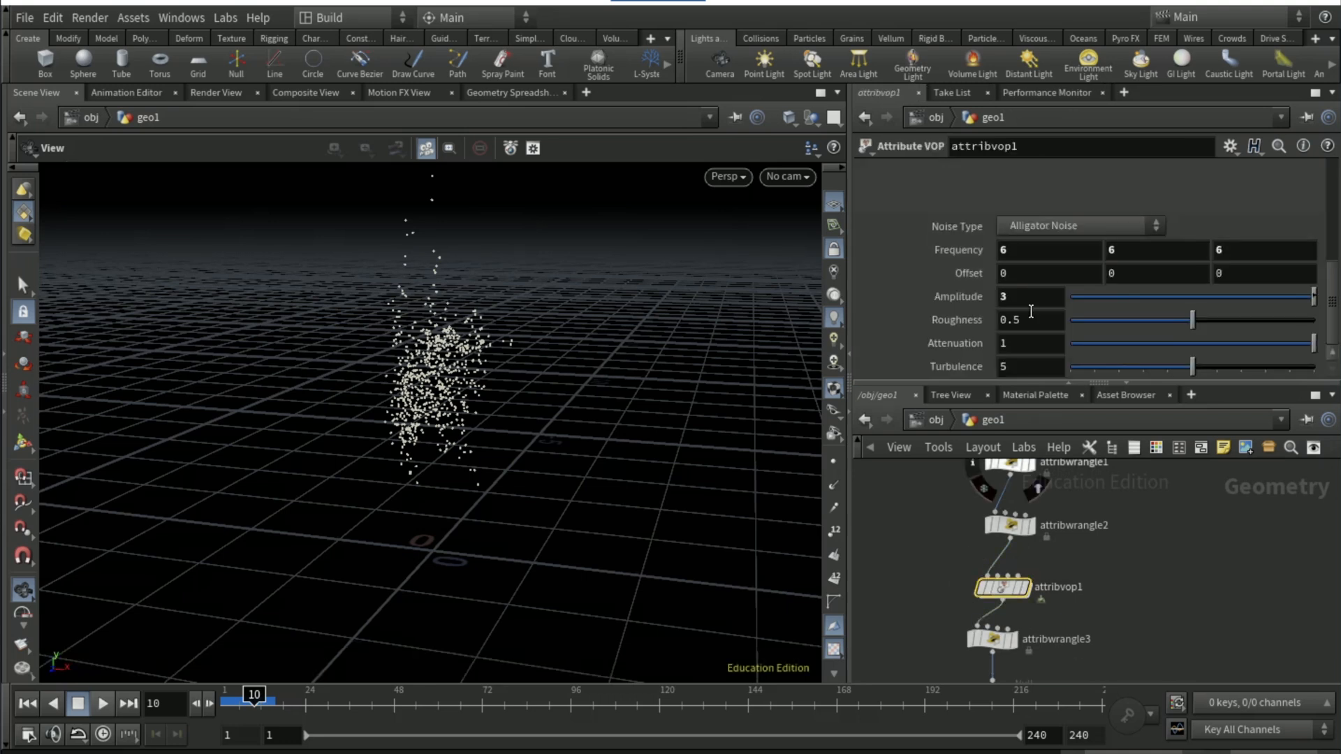
{"action": "middle_click_drag", "start_coordinate": [1033, 314], "coordinate": [1092, 317]}
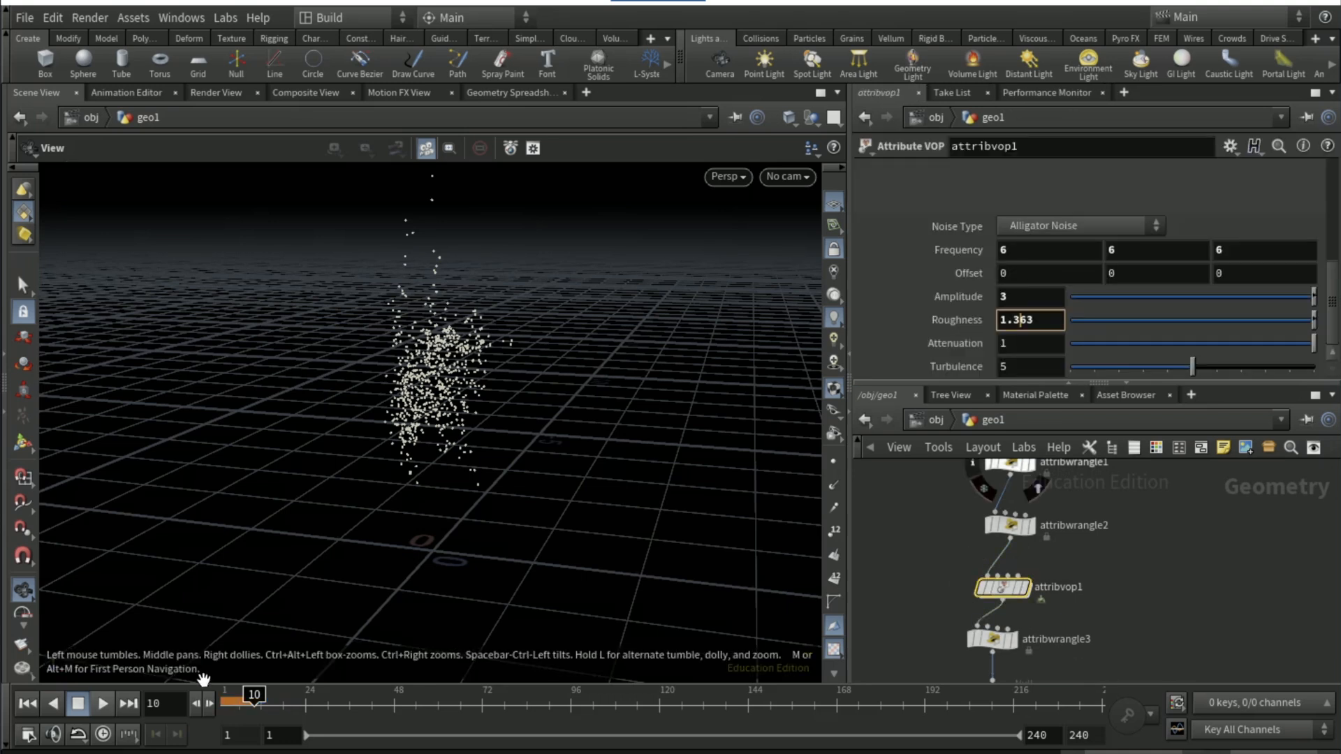
Replay the simulation from frame 1 to about frame 12 to check the rougher noise, and return to frame 1
{"action": "left_click", "coordinate": [27, 703]}
{"action": "left_click", "coordinate": [101, 703]}
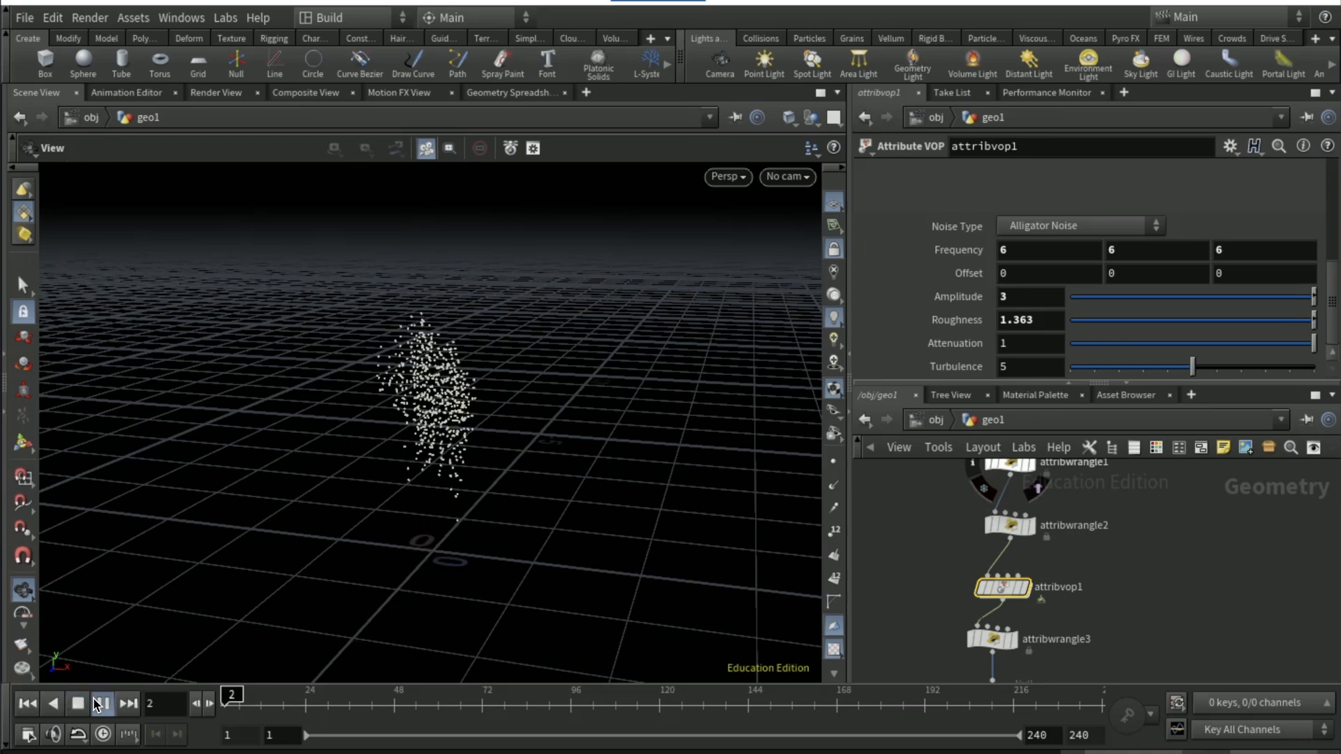
{"action": "left_click", "coordinate": [101, 704]}
{"action": "left_click_drag", "start_coordinate": [230, 703], "coordinate": [223, 702]}
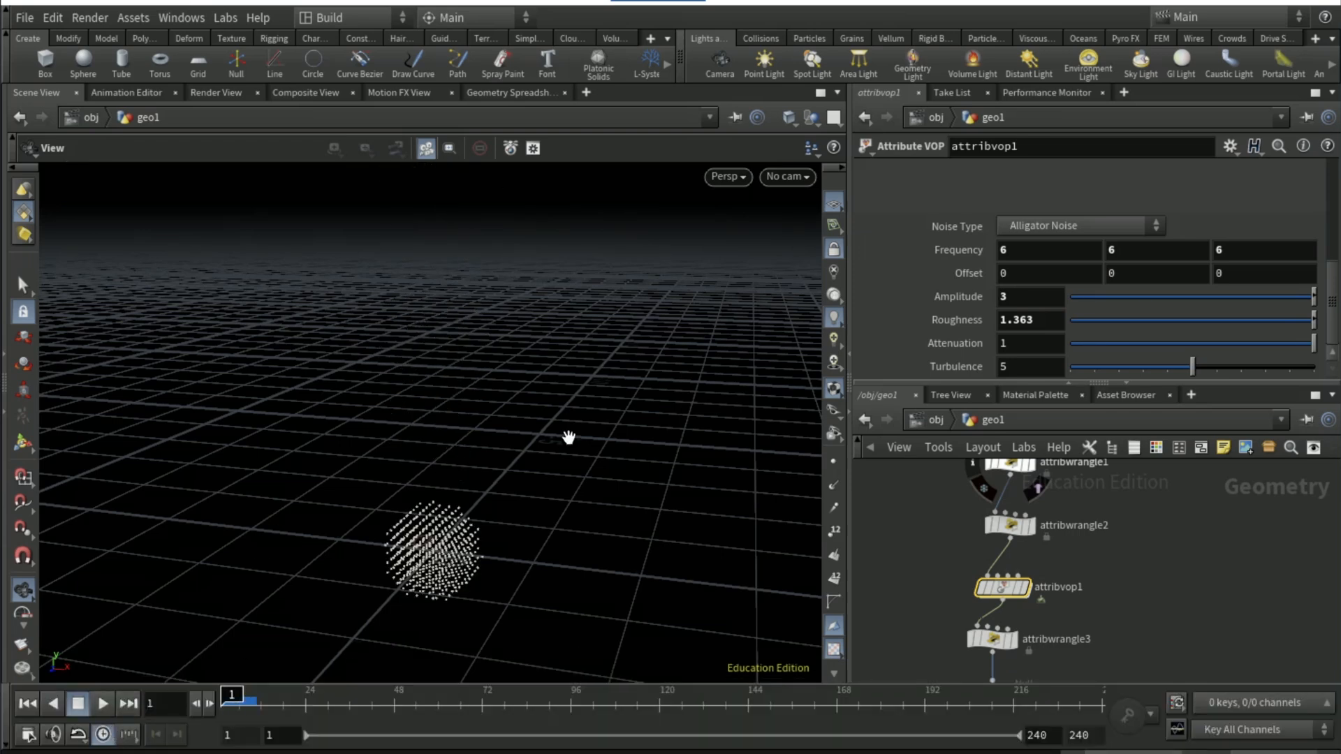
{"action": "scroll", "coordinate": [493, 549], "scroll_direction": "down", "scroll_amount": 7}
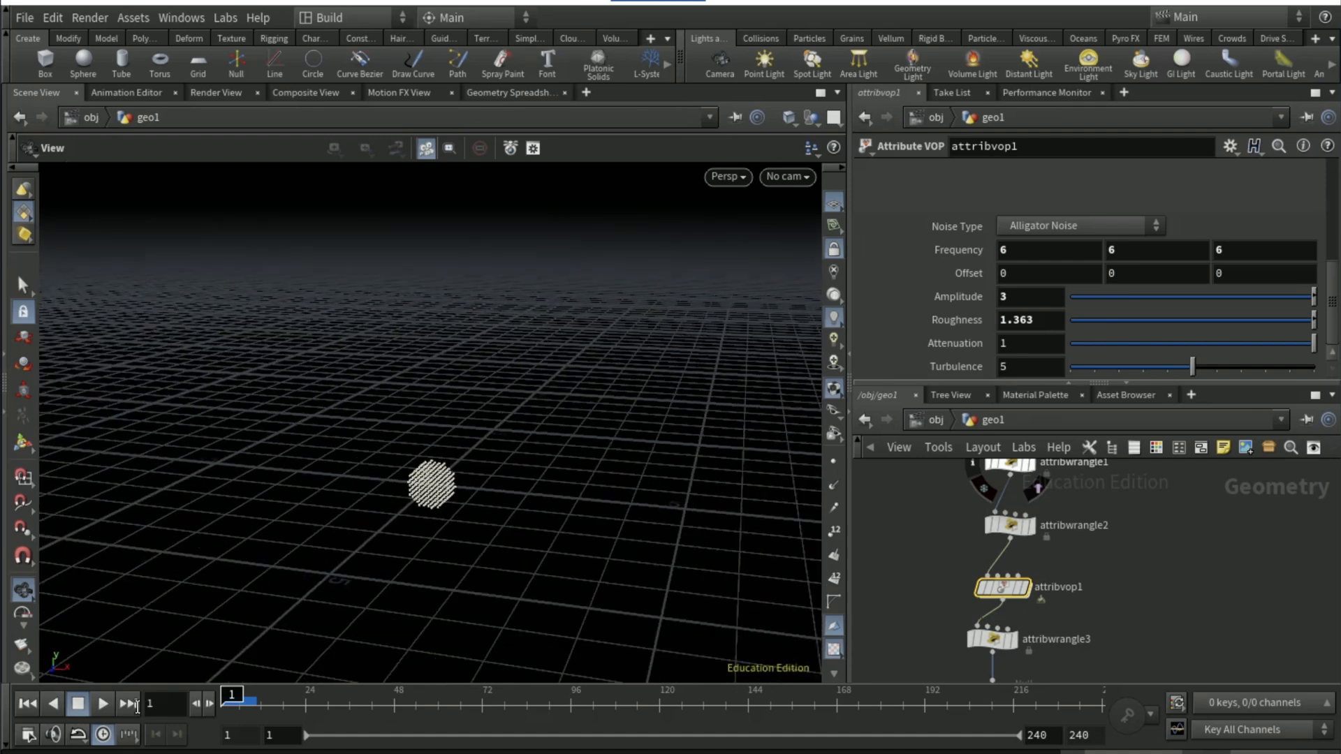
{"action": "left_click", "coordinate": [101, 704]}
{"action": "left_click_drag", "start_coordinate": [239, 704], "coordinate": [115, 724]}
{"action": "left_click", "coordinate": [111, 706]}
{"action": "left_click", "coordinate": [111, 706]}
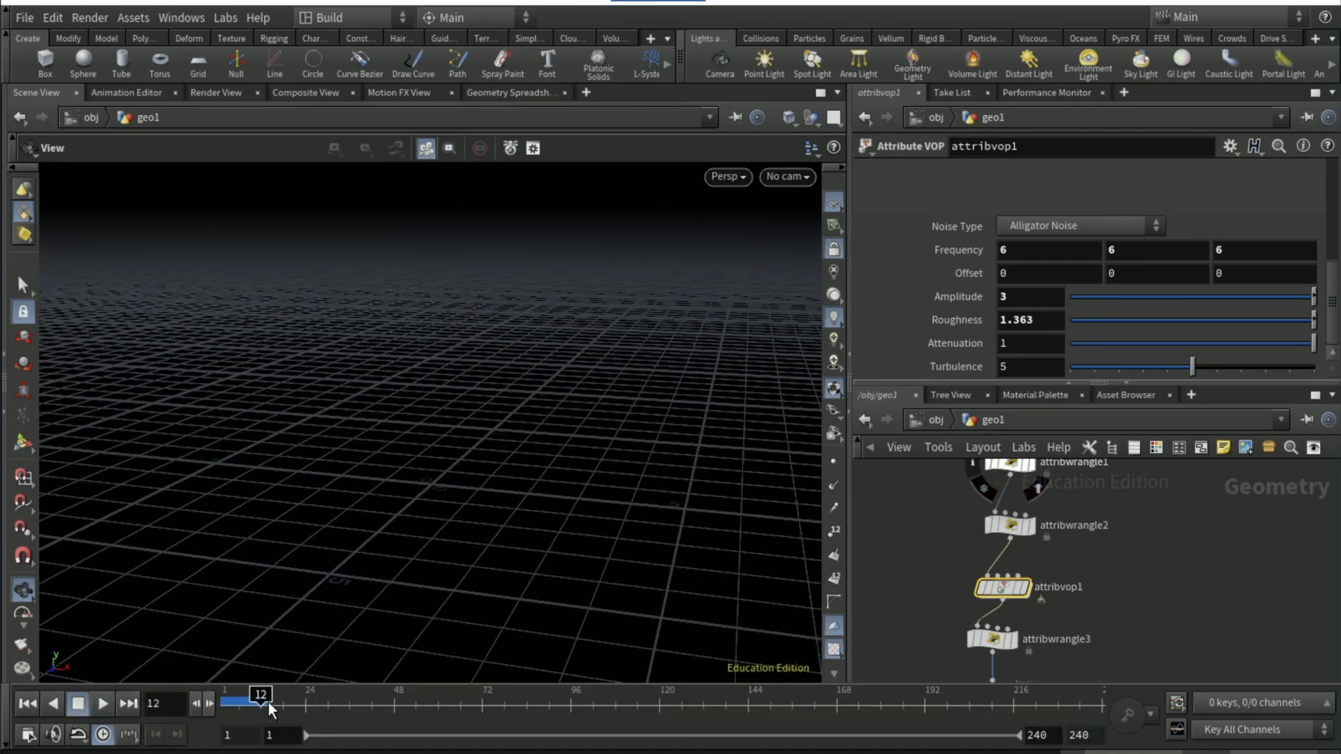
{"action": "left_click_drag", "start_coordinate": [268, 703], "coordinate": [209, 697]}
Set the FLIP Object's particle separation inside dopnet1 to 0.05 and replay the first frames of the simulation
{"action": "middle_click_drag", "start_coordinate": [1132, 640], "coordinate": [1119, 514]}
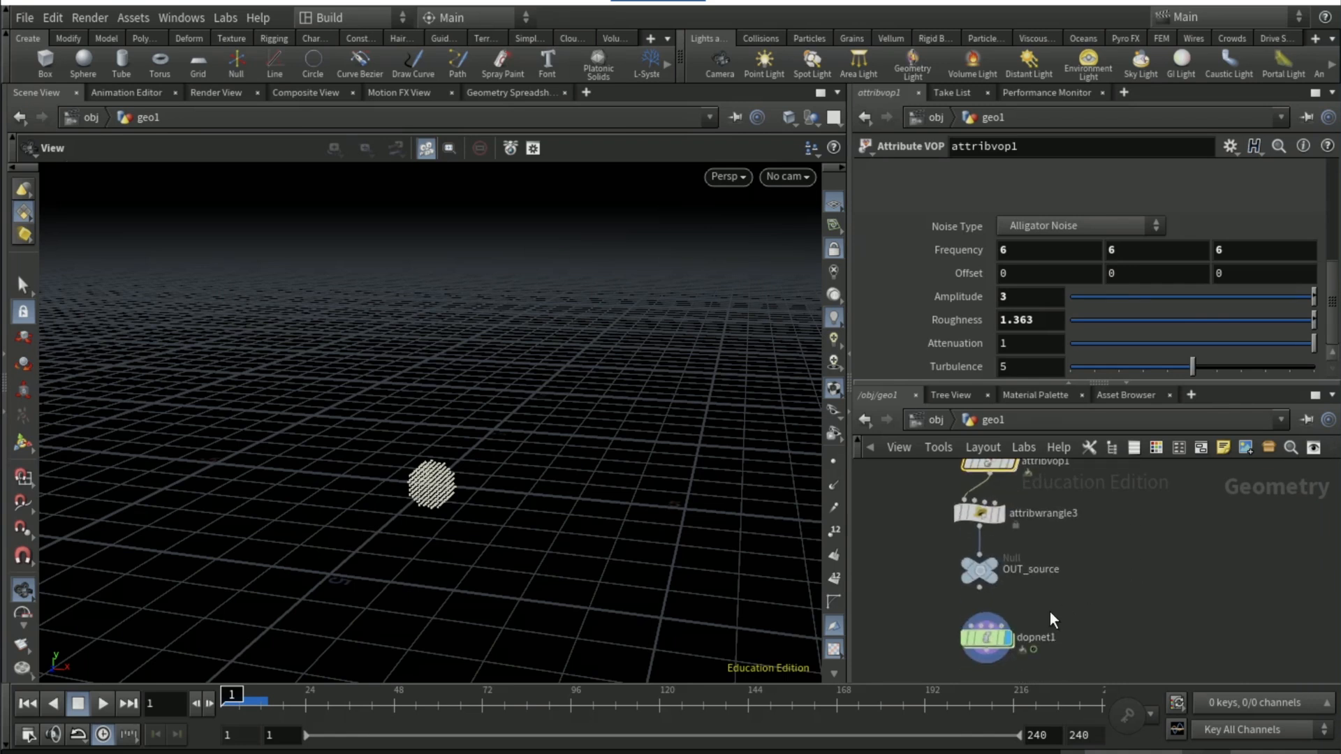
{"action": "double_click", "coordinate": [991, 636]}
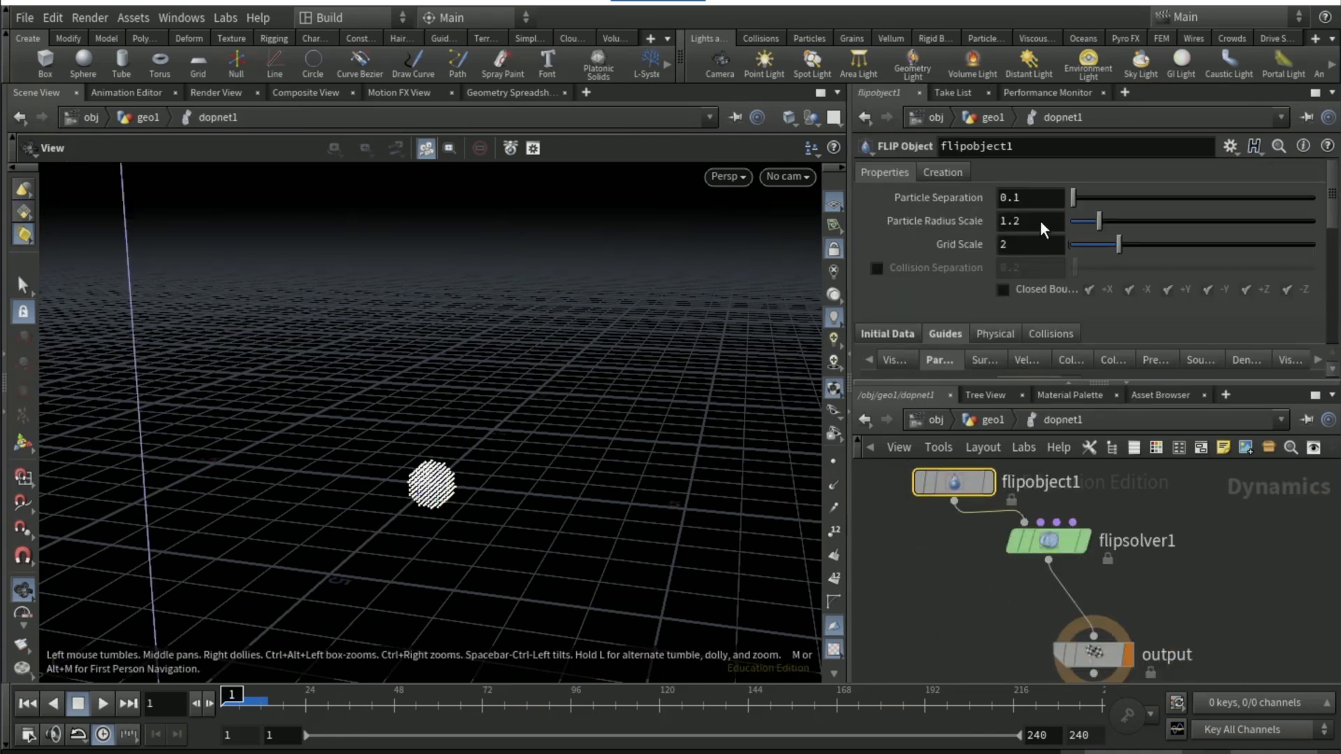
{"action": "left_click", "coordinate": [1045, 197]}
{"action": "type", "text": "0.05"}
{"action": "key", "text": "Return"}
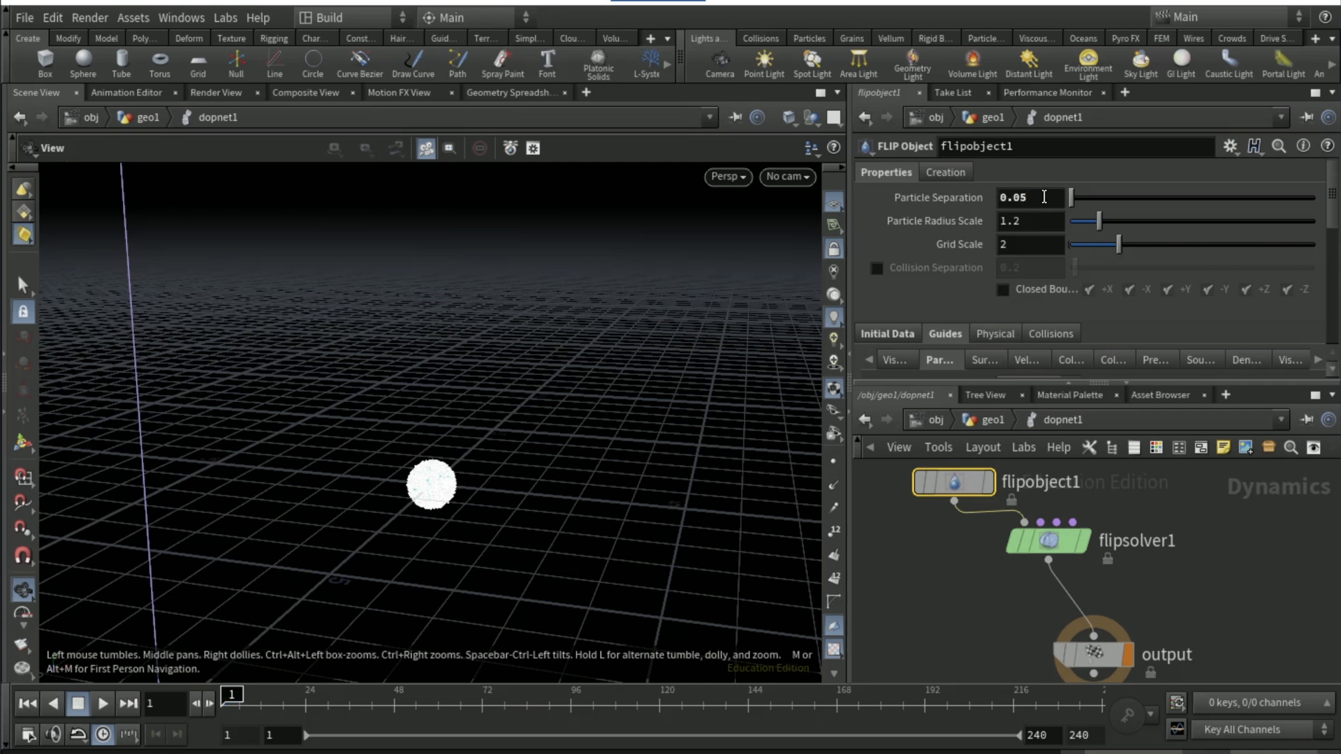
{"action": "left_click", "coordinate": [103, 703]}
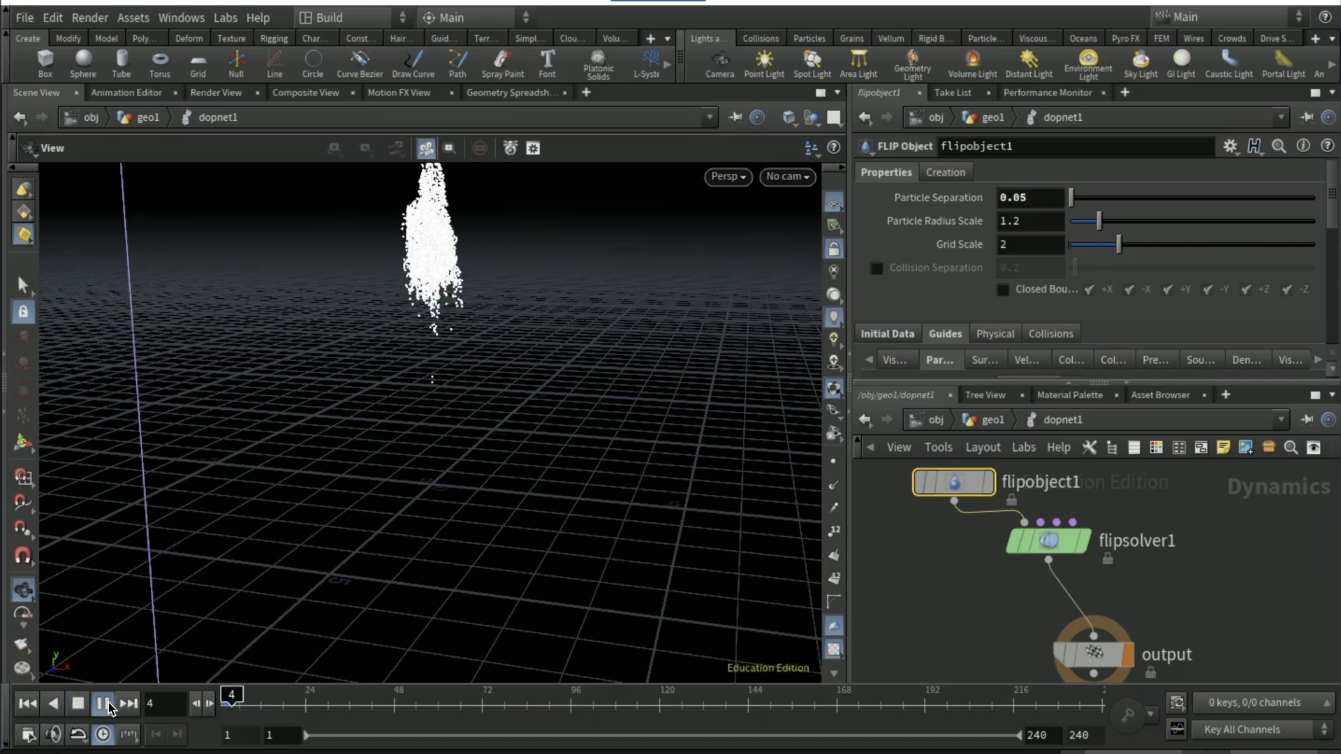
{"action": "left_click_drag", "start_coordinate": [238, 697], "coordinate": [209, 702]}
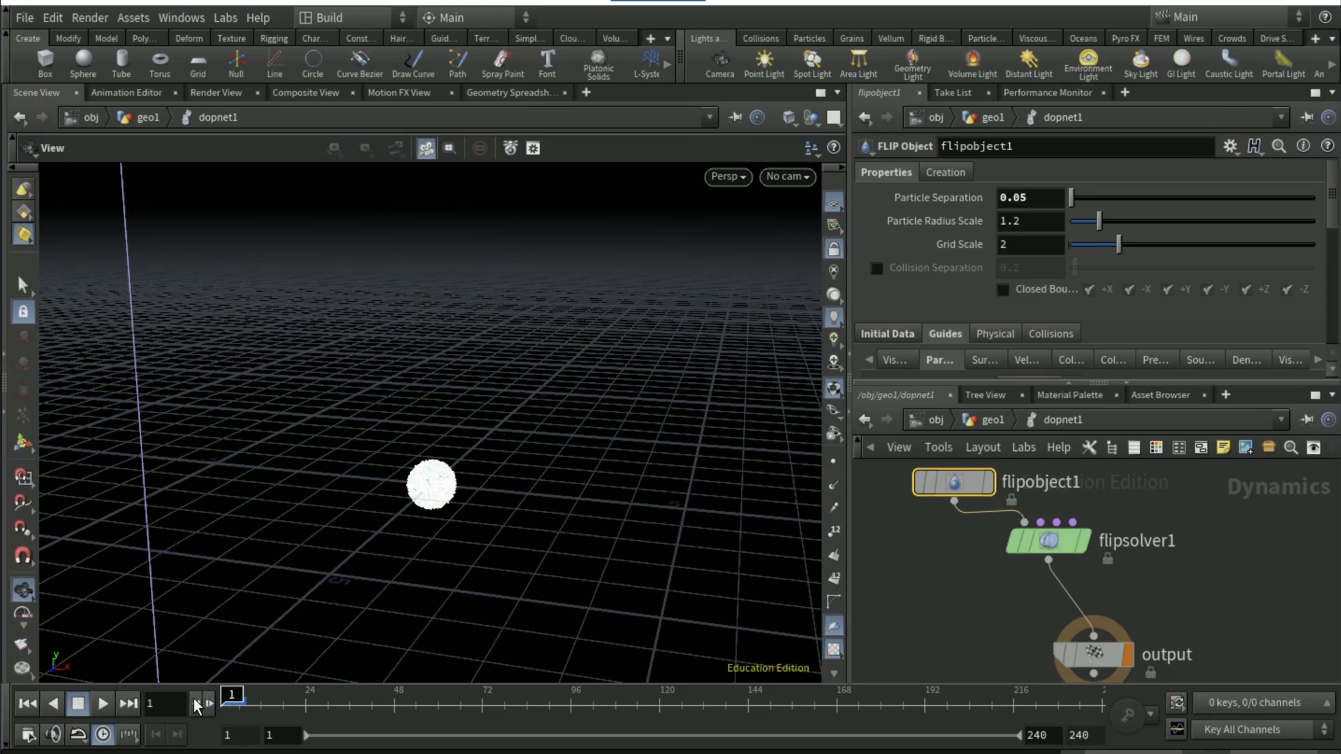
Return to geo1 and add a DOP Import Fields node beside dopnet1
{"action": "left_click", "coordinate": [998, 420]}
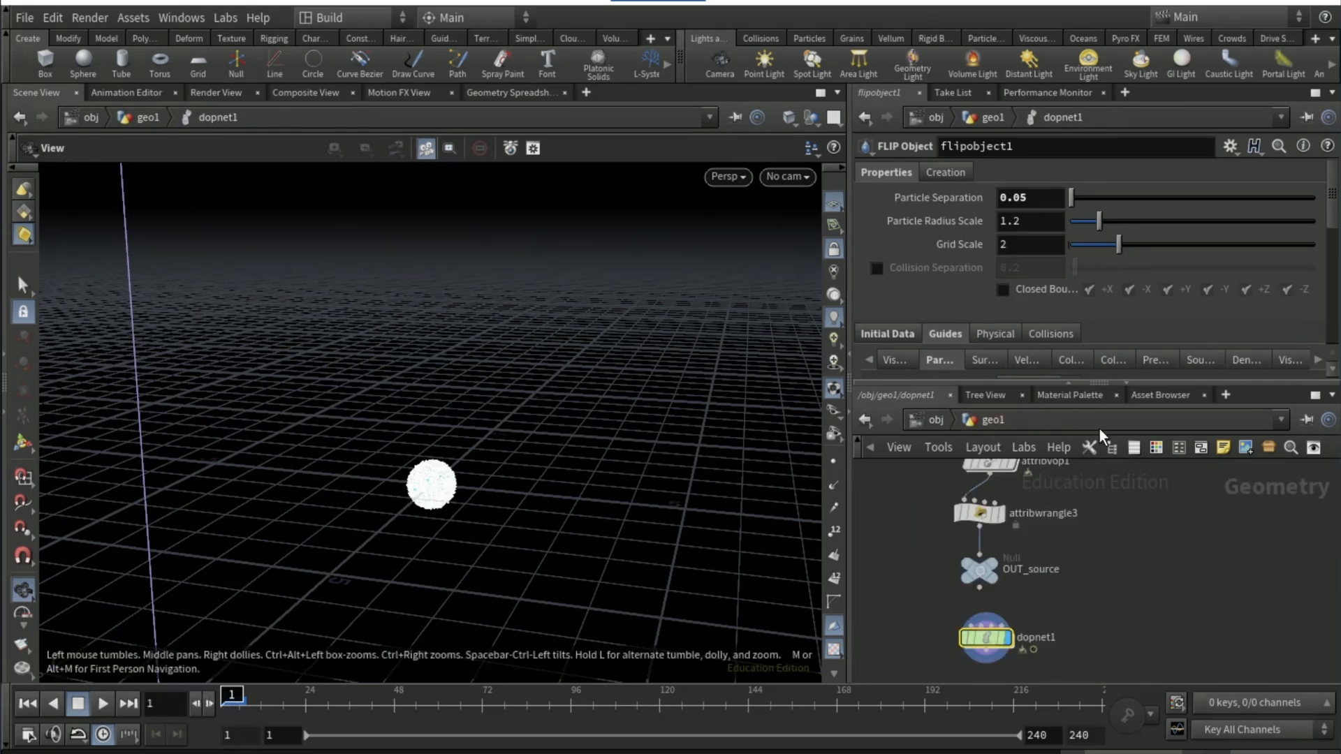
{"action": "middle_click_drag", "start_coordinate": [1143, 513], "coordinate": [1084, 489]}
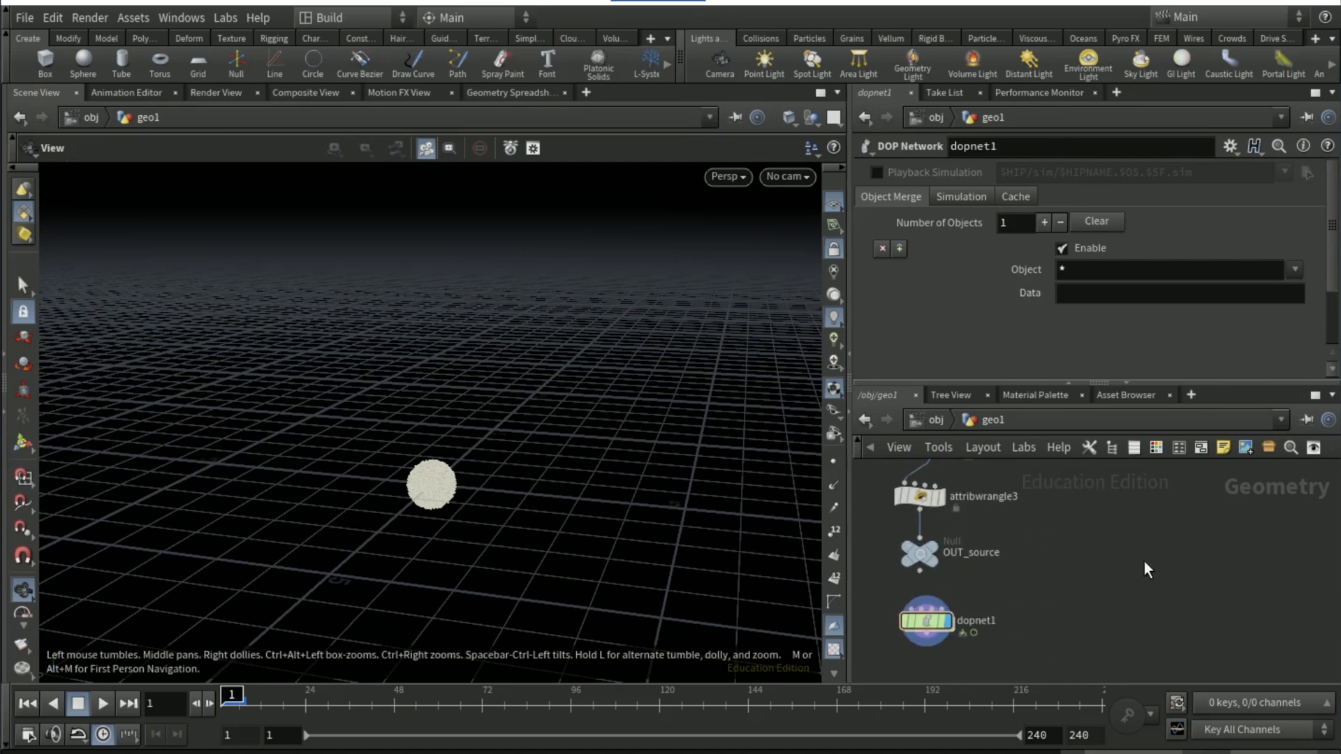
{"action": "key", "text": "Tab"}
{"action": "type", "text": "dop impor"}
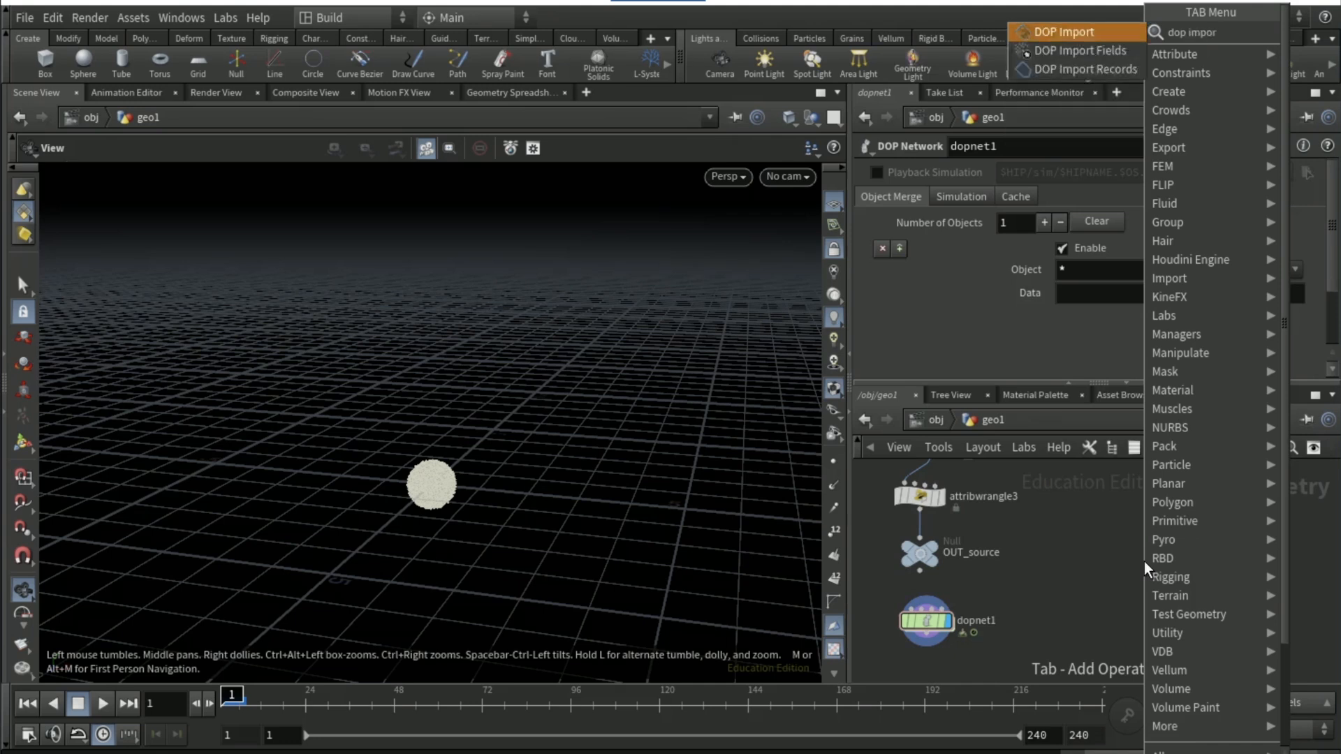
{"action": "type", "text": "t field"}
{"action": "key", "text": "Return"}
{"action": "left_click", "coordinate": [1157, 561]}
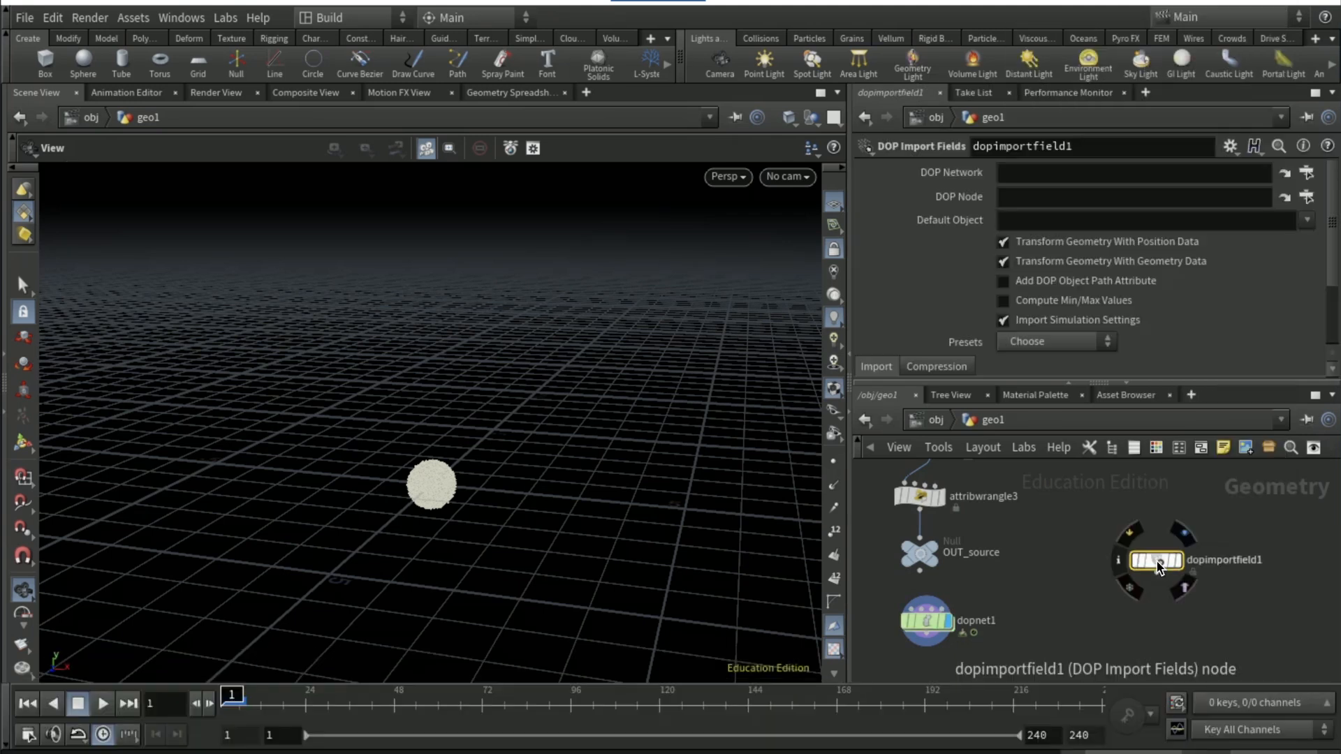
Set dopimportfield1's DOP Network to /obj/geo1/dopnet1 and its DOP Node to /obj/geo1/dopnet1/flipobject1
{"action": "left_click", "coordinate": [1307, 174]}
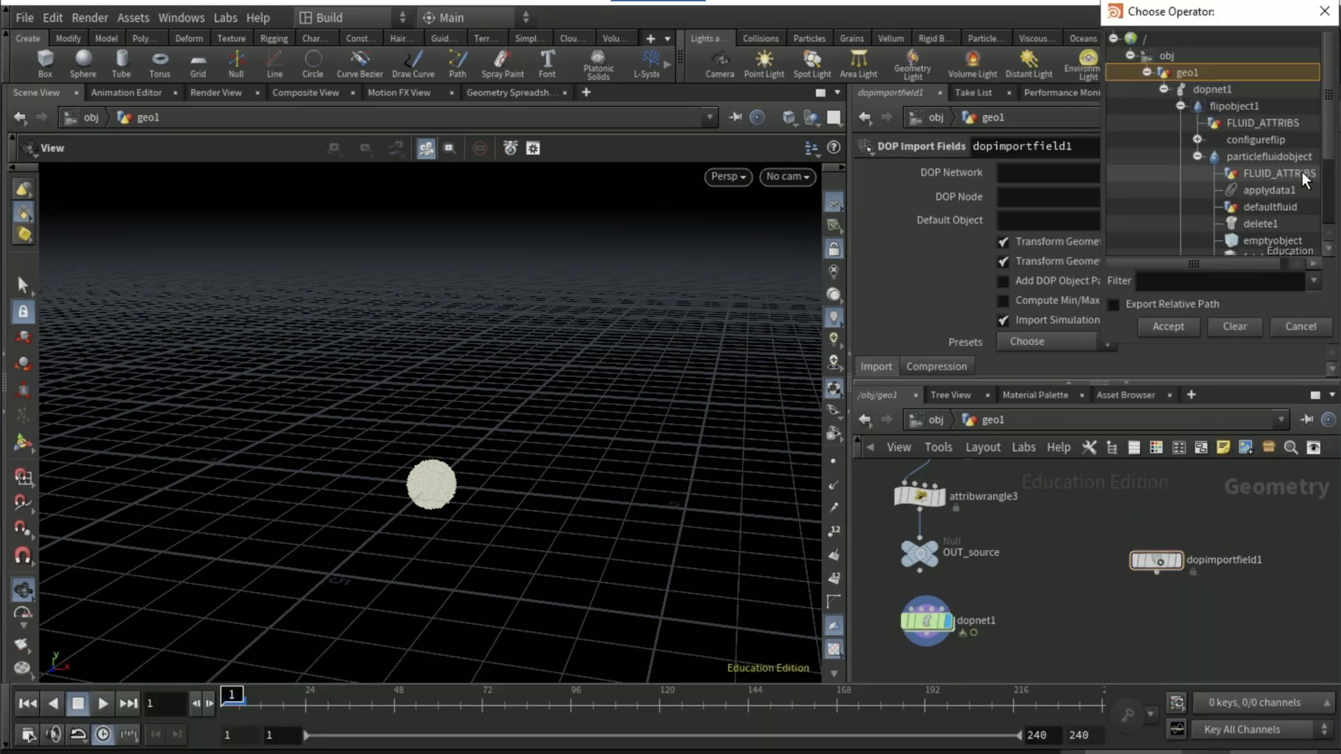
{"action": "left_click", "coordinate": [1210, 89]}
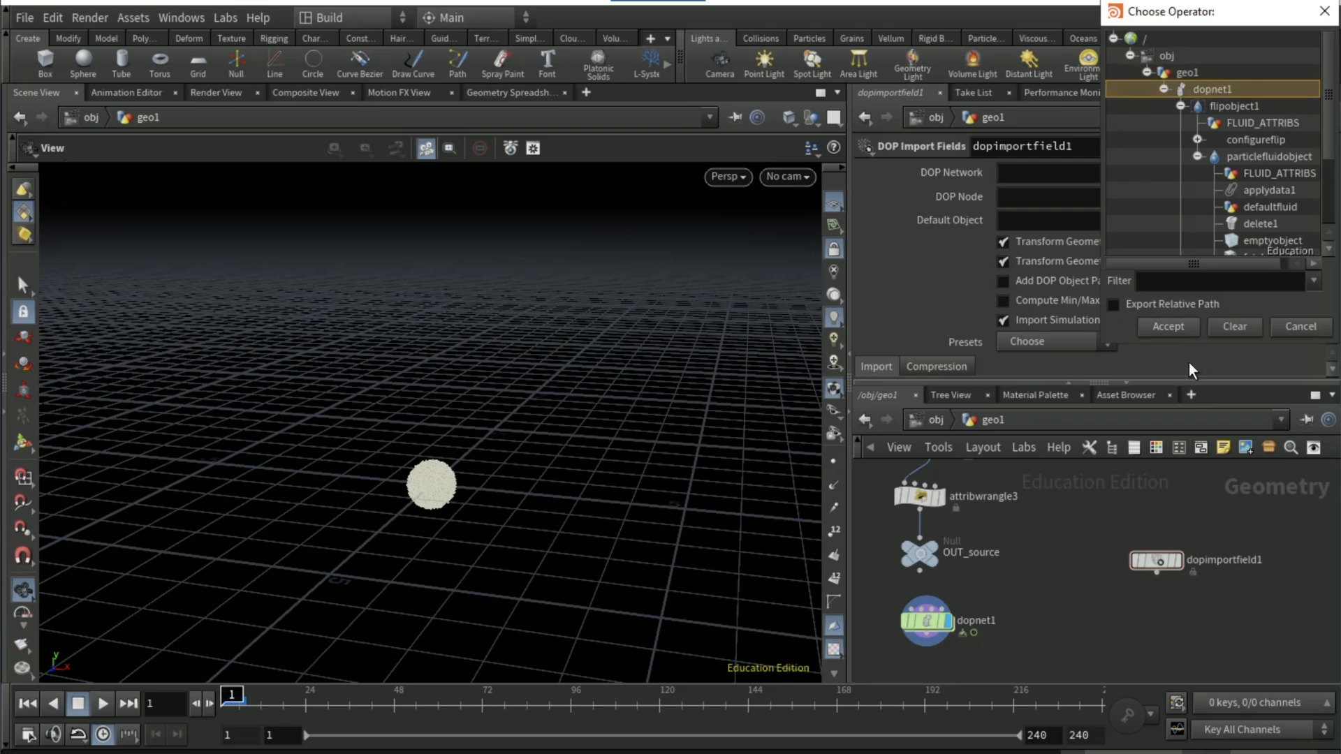
{"action": "left_click", "coordinate": [1168, 326]}
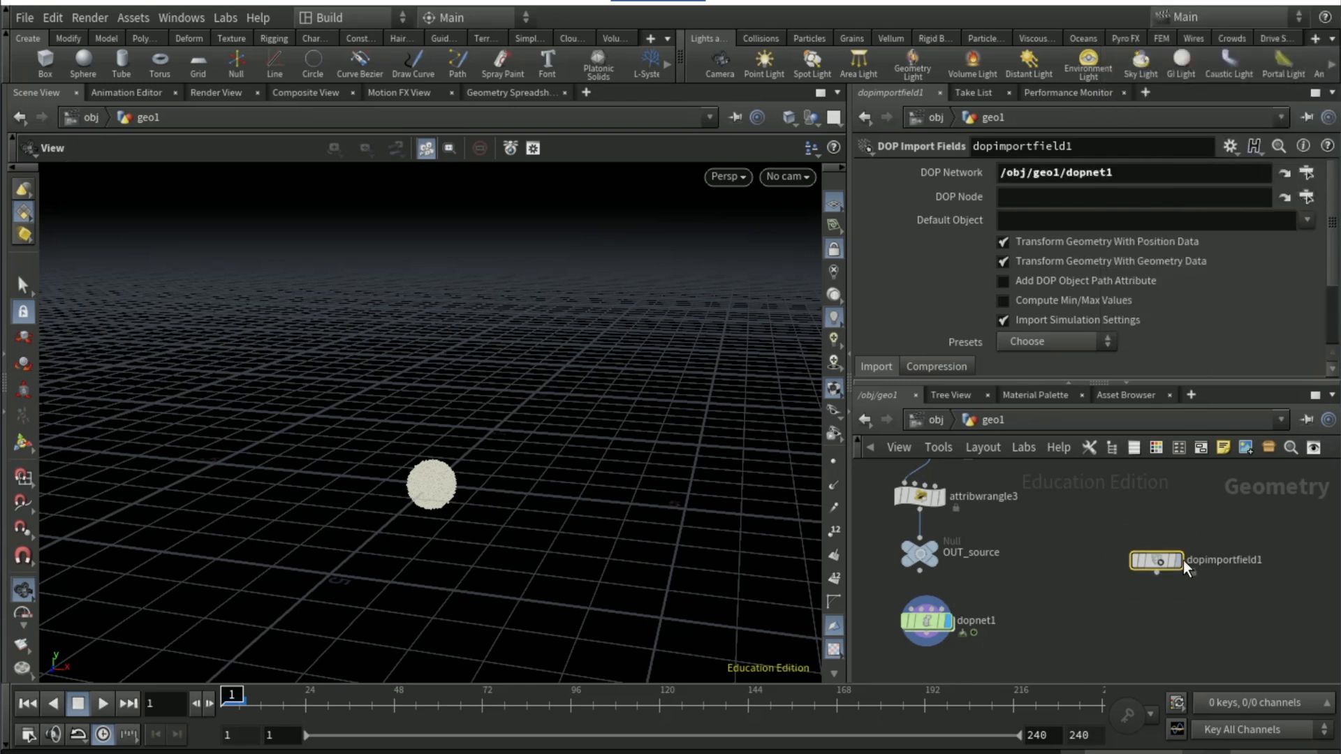
{"action": "left_click", "coordinate": [1311, 196]}
{"action": "scroll", "coordinate": [1197, 187], "scroll_direction": "down", "scroll_amount": 3}
{"action": "left_click", "coordinate": [1231, 127]}
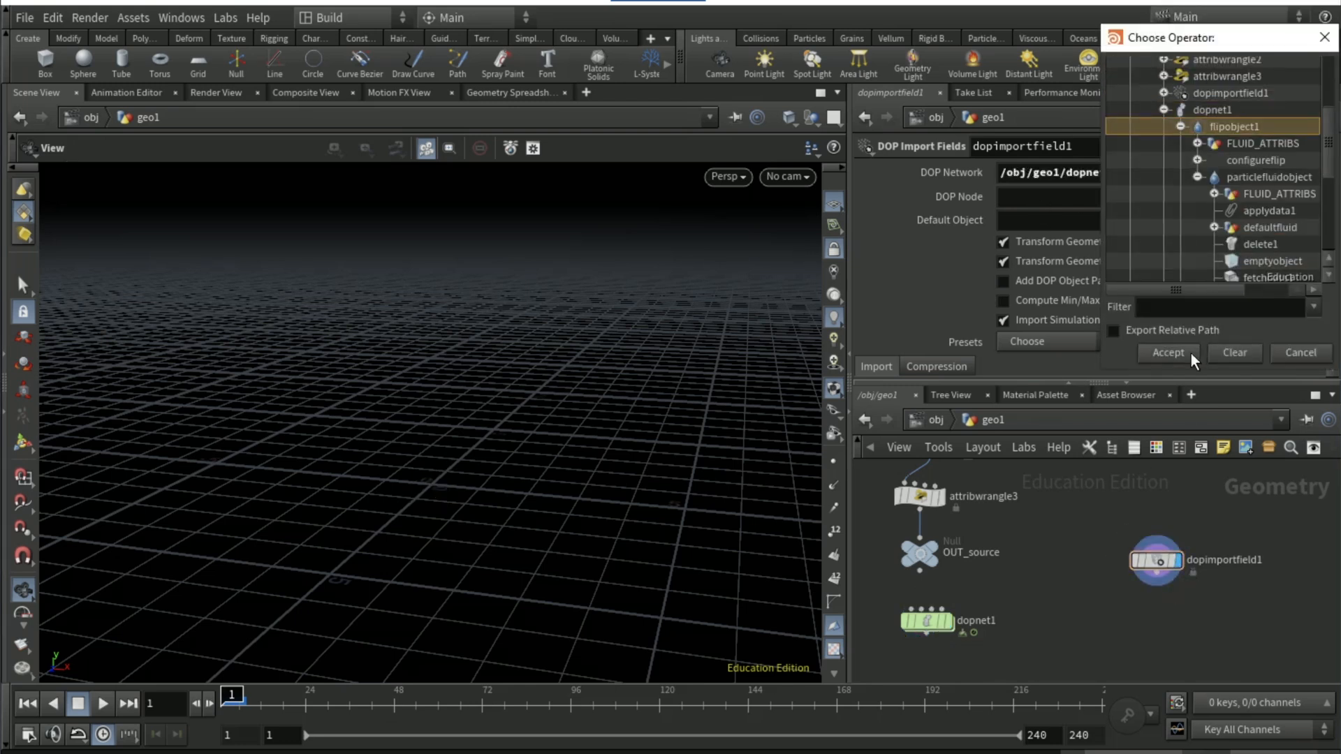
{"action": "left_click", "coordinate": [1168, 353]}
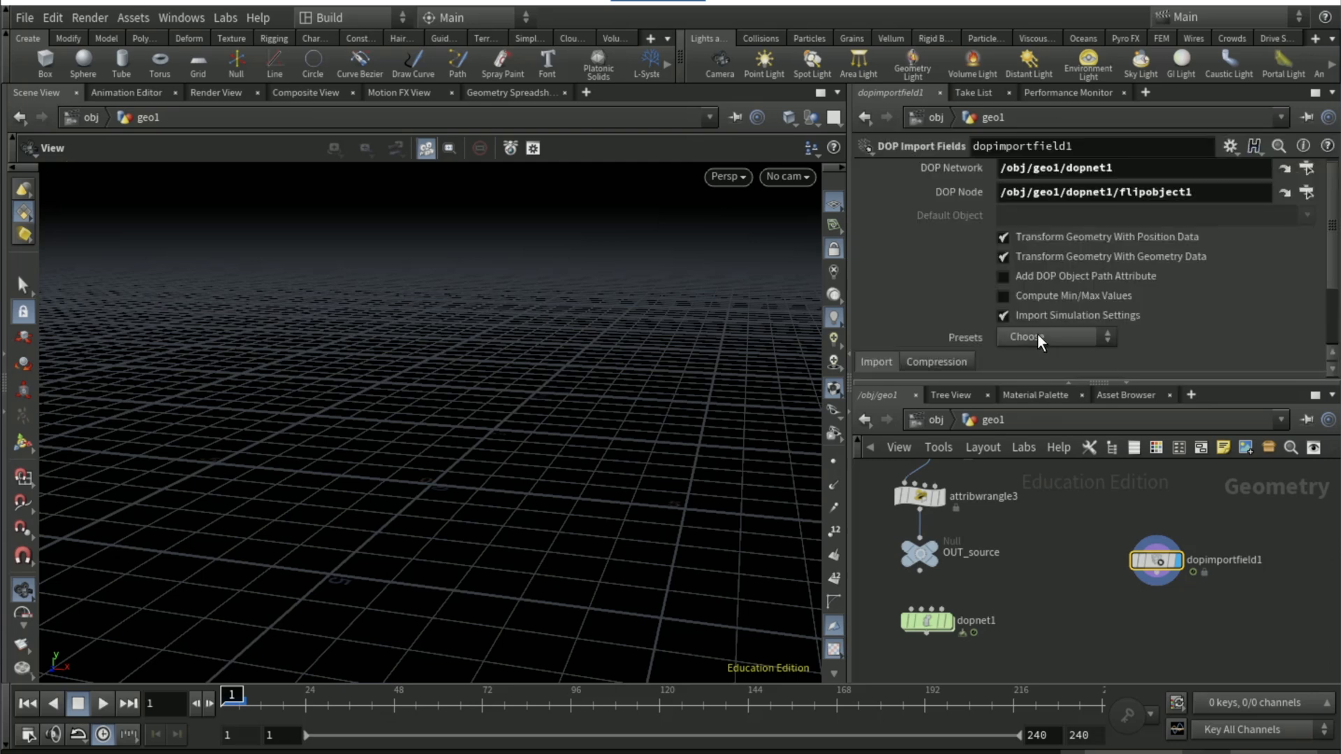
Apply the FLIP Fluid preset to dopimportfield1
{"action": "left_click", "coordinate": [1036, 336]}
{"action": "left_click", "coordinate": [1070, 336]}
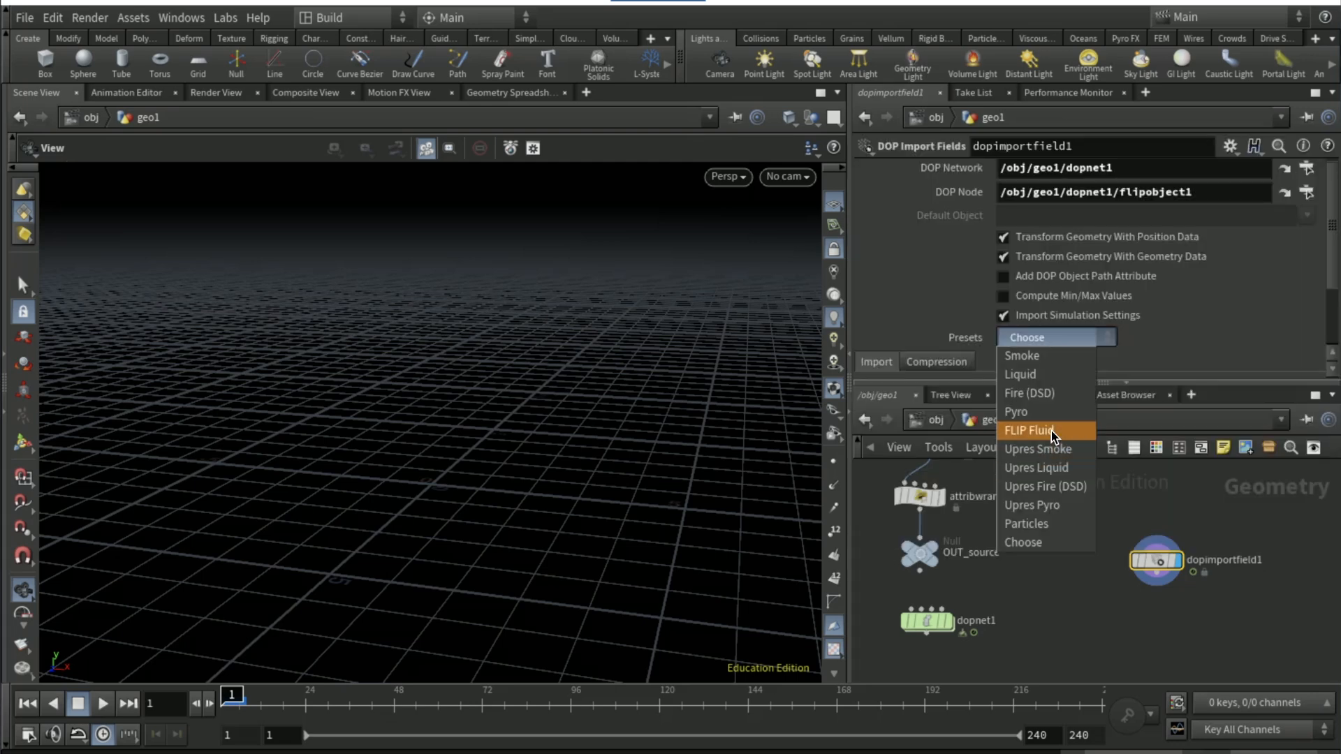
{"action": "left_click", "coordinate": [1048, 429]}
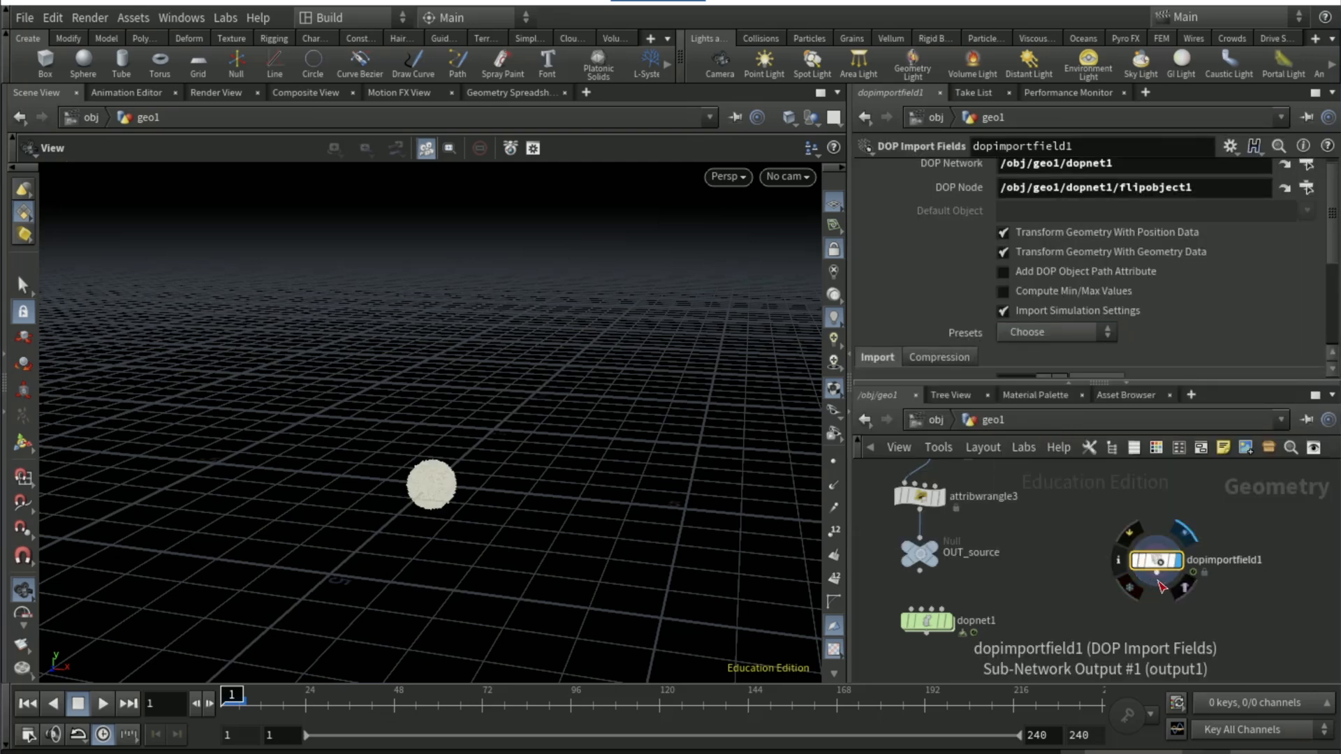
Add a Fluid Compress node fed by dopimportfield1 and display it
{"action": "key", "text": "Tab"}
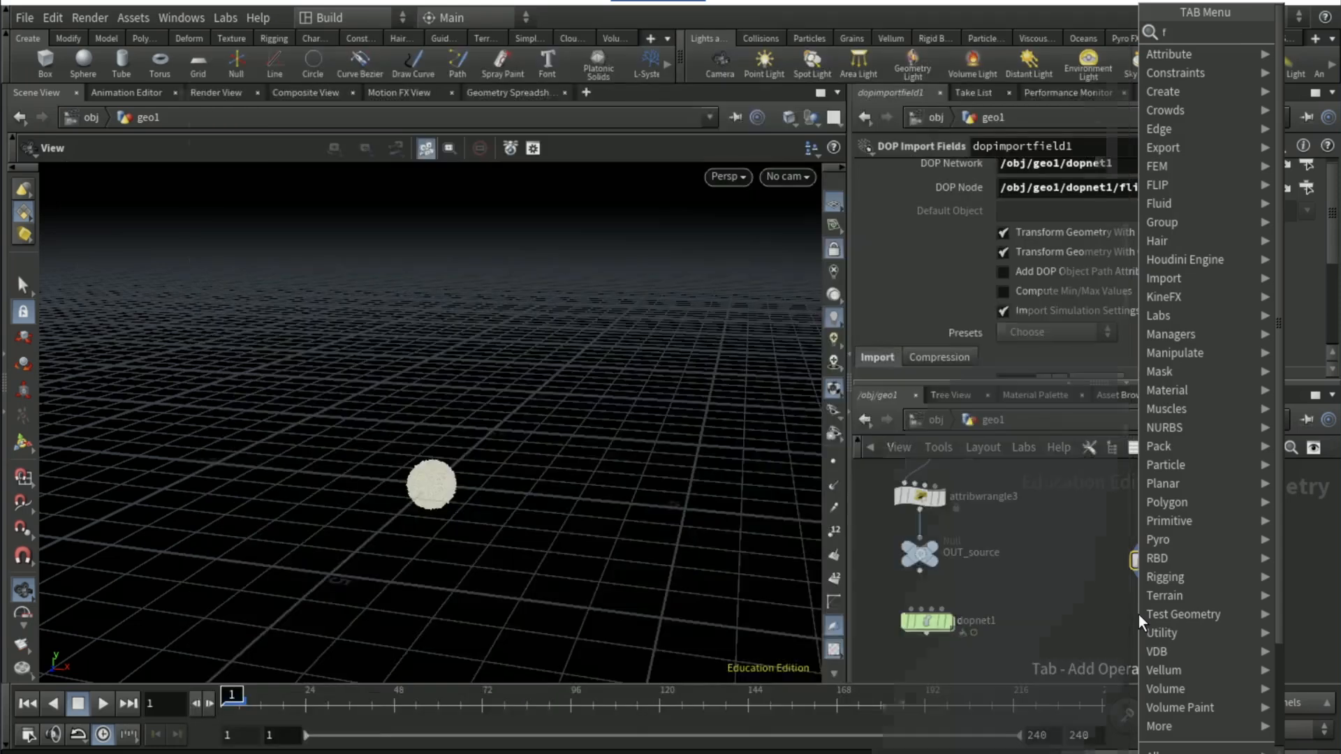
{"action": "type", "text": "fluid compre"}
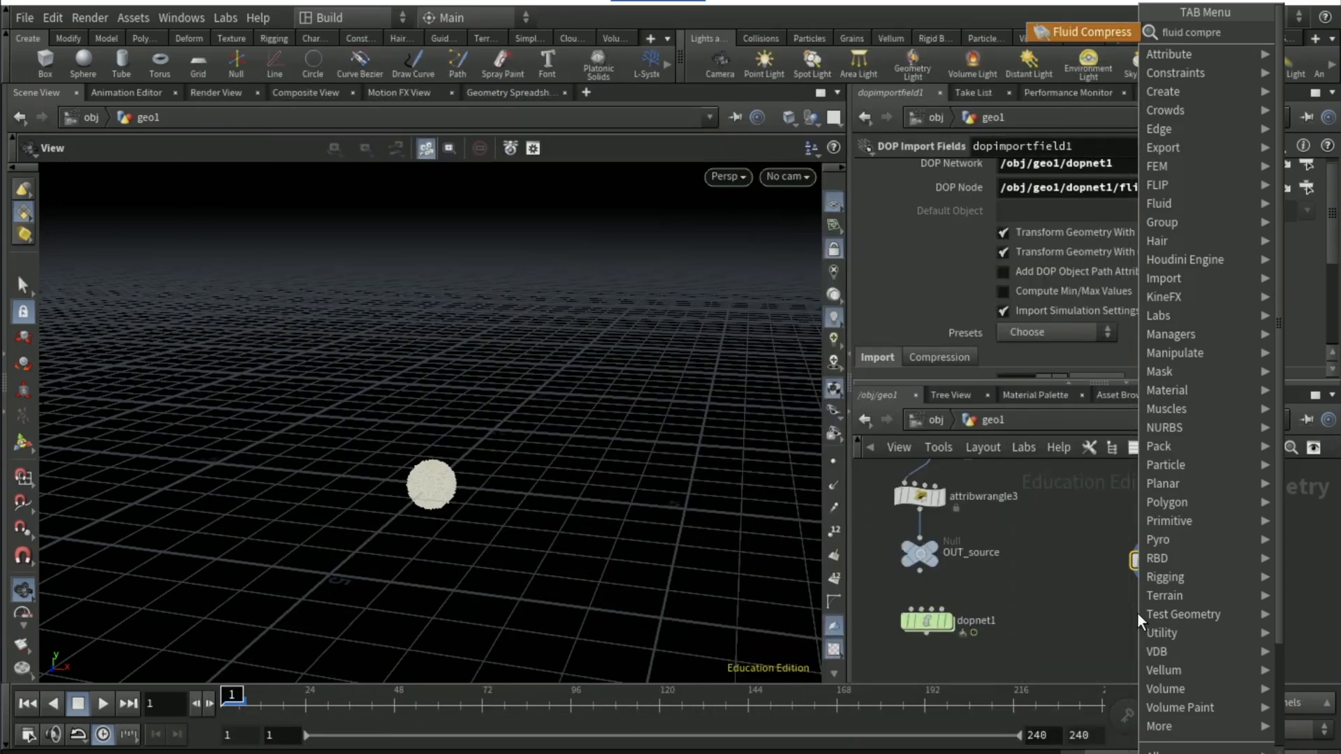
{"action": "key", "text": "Return"}
{"action": "left_click", "coordinate": [1158, 618]}
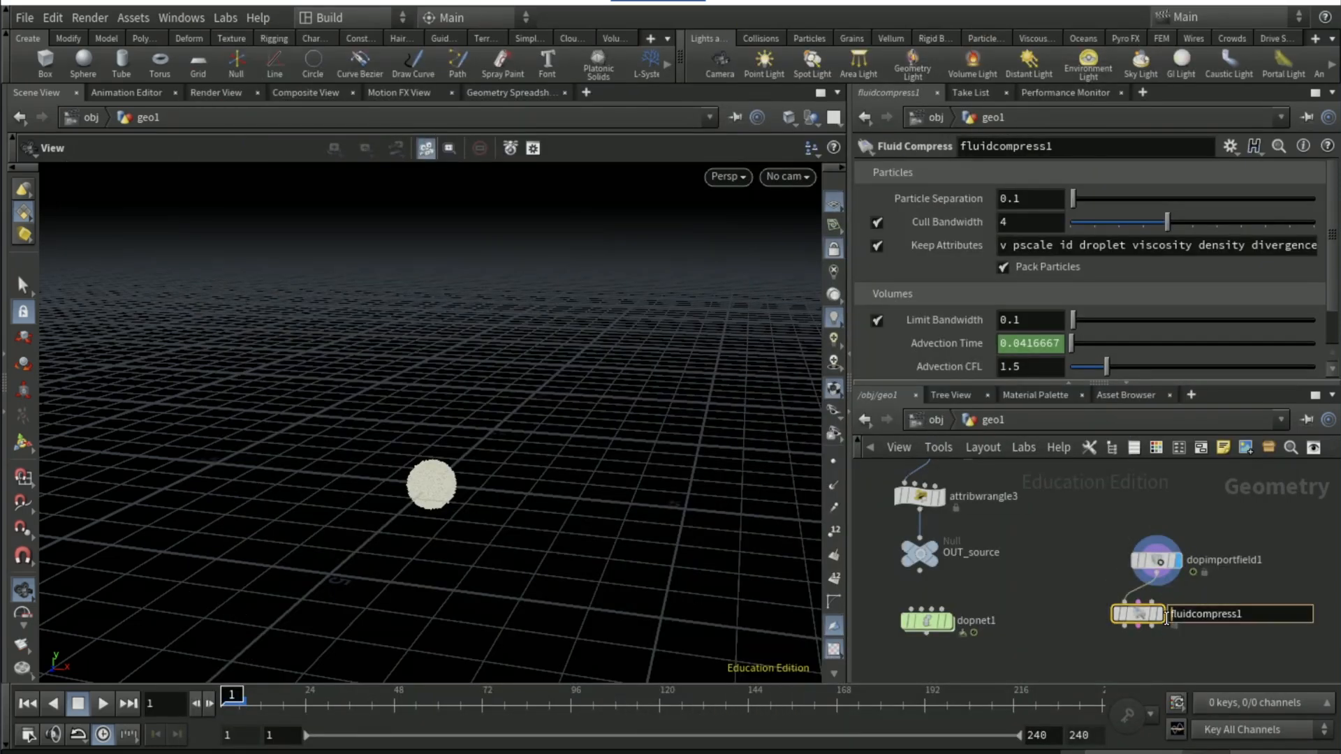
{"action": "left_click", "coordinate": [1162, 610]}
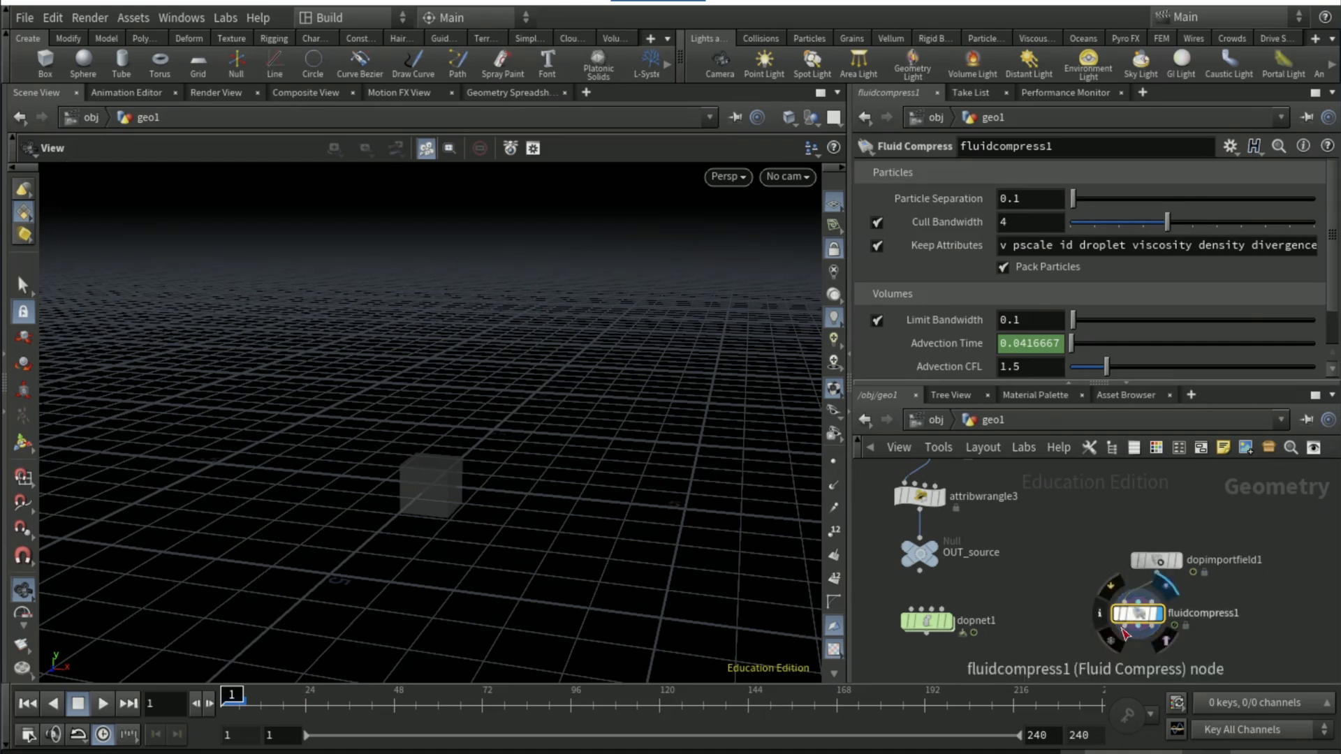
Add a Particle Fluid Surface node below fluidcompress1 and connect fluidcompress1's first output to its first input
{"action": "middle_click_drag", "start_coordinate": [1106, 677], "coordinate": [1108, 599]}
{"action": "key", "text": "Tab"}
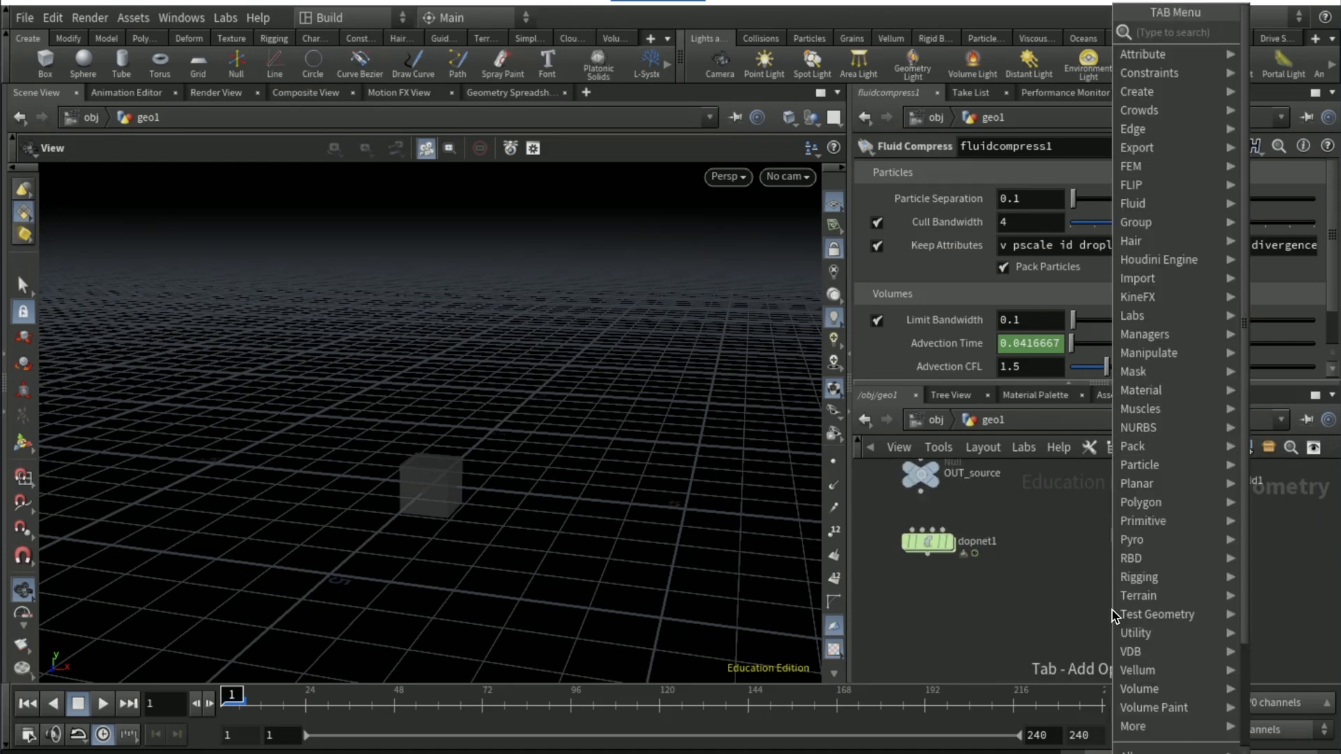
{"action": "type", "text": "particle fluid"}
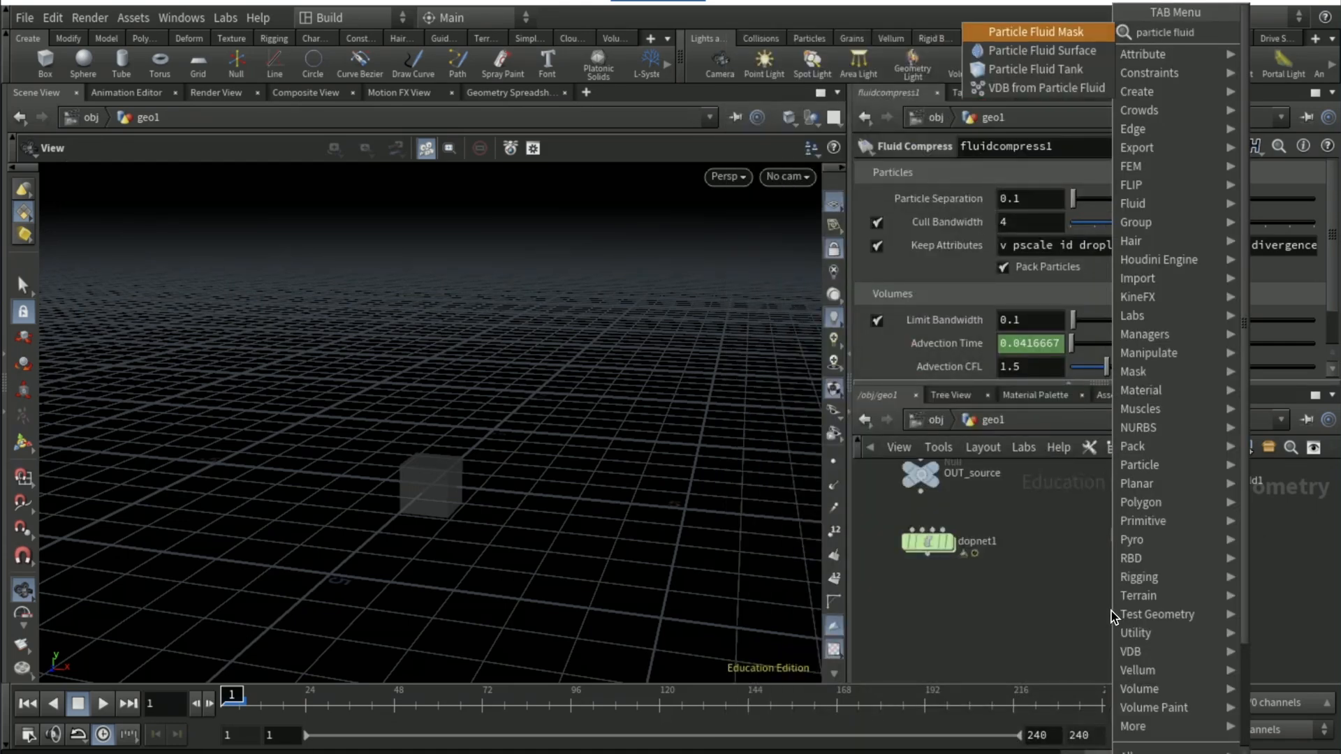
{"action": "key", "text": "Down"}
{"action": "key", "text": "Return"}
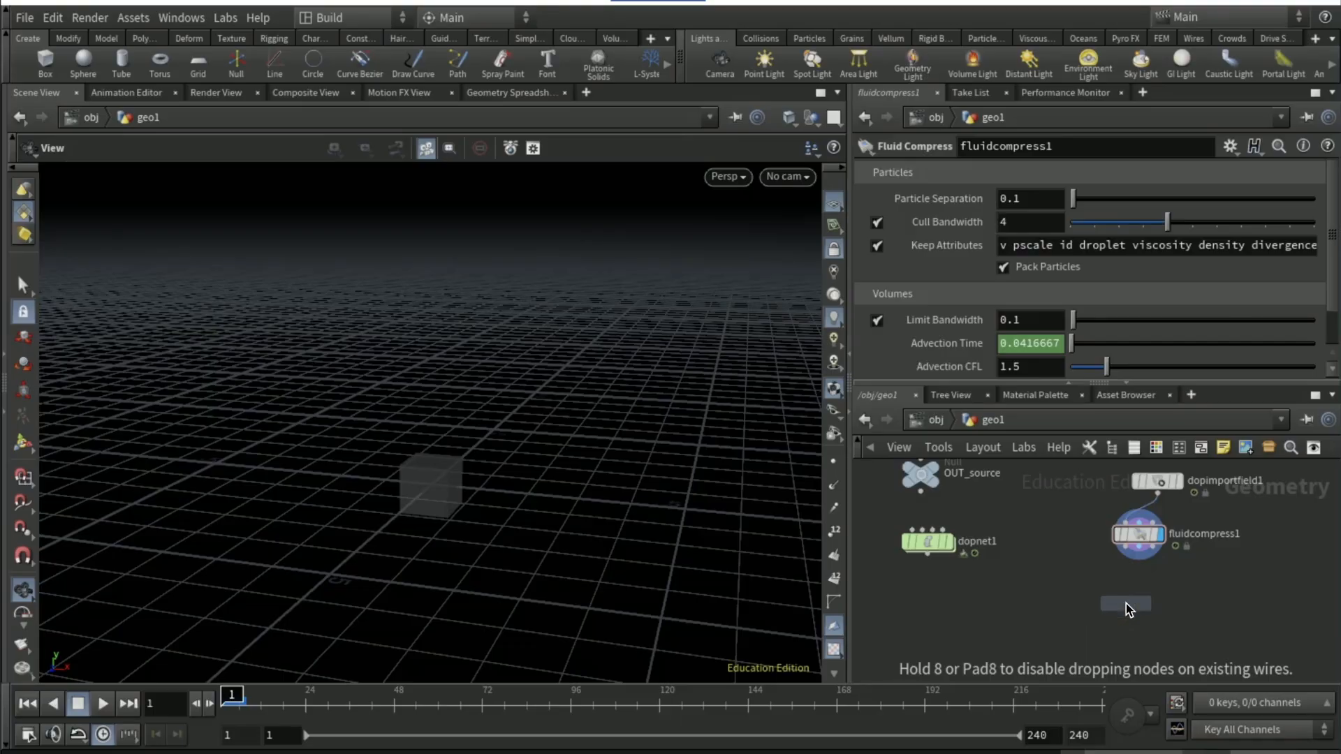
{"action": "left_click", "coordinate": [1126, 603]}
{"action": "left_click", "coordinate": [1137, 548]}
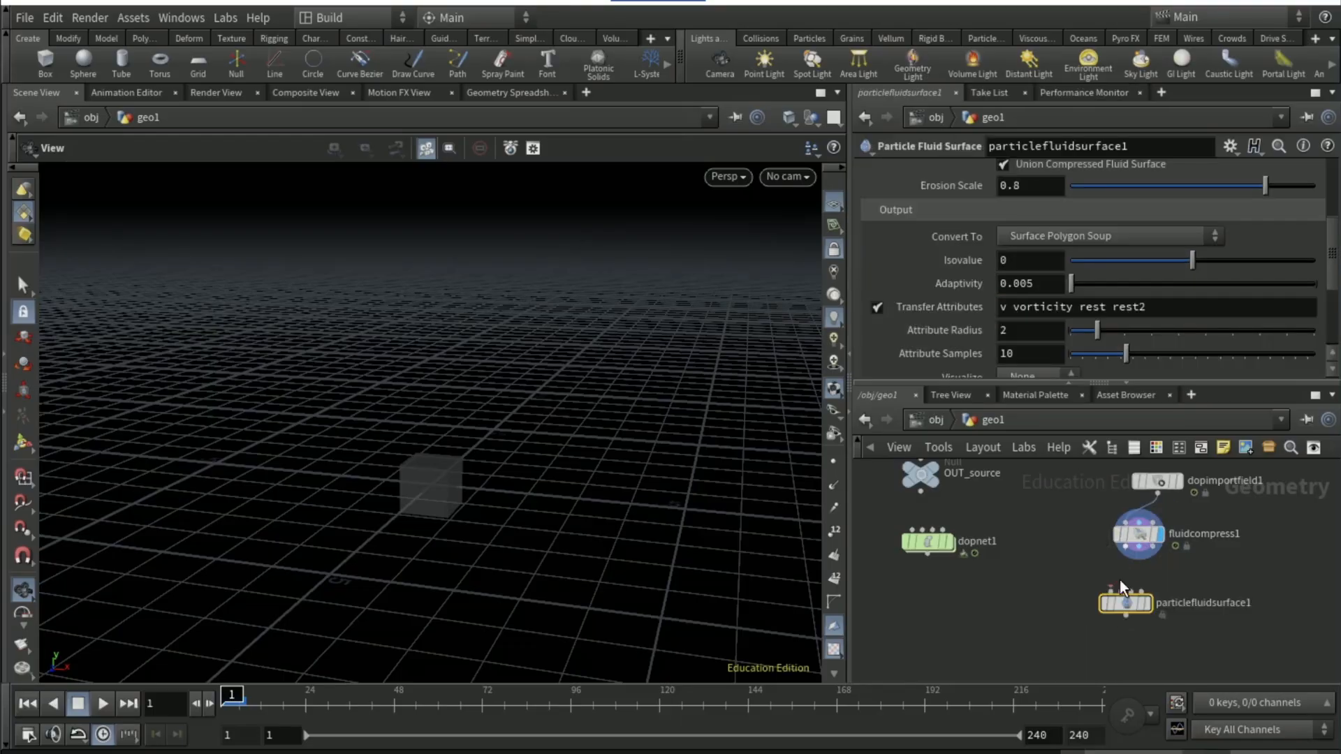
{"action": "left_click", "coordinate": [1113, 595]}
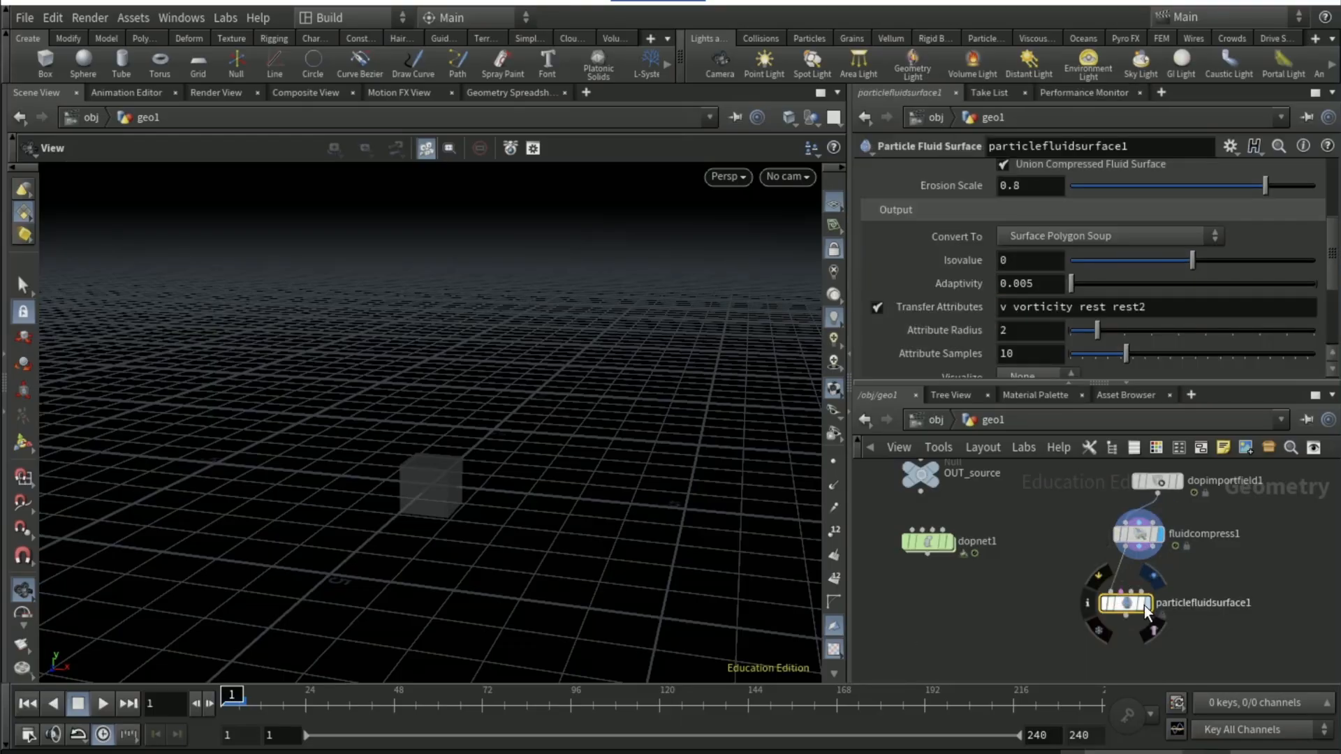
Play the meshed fluid surface to frame 6 and scrub back to frame 4 to inspect it
{"action": "left_click", "coordinate": [111, 706]}
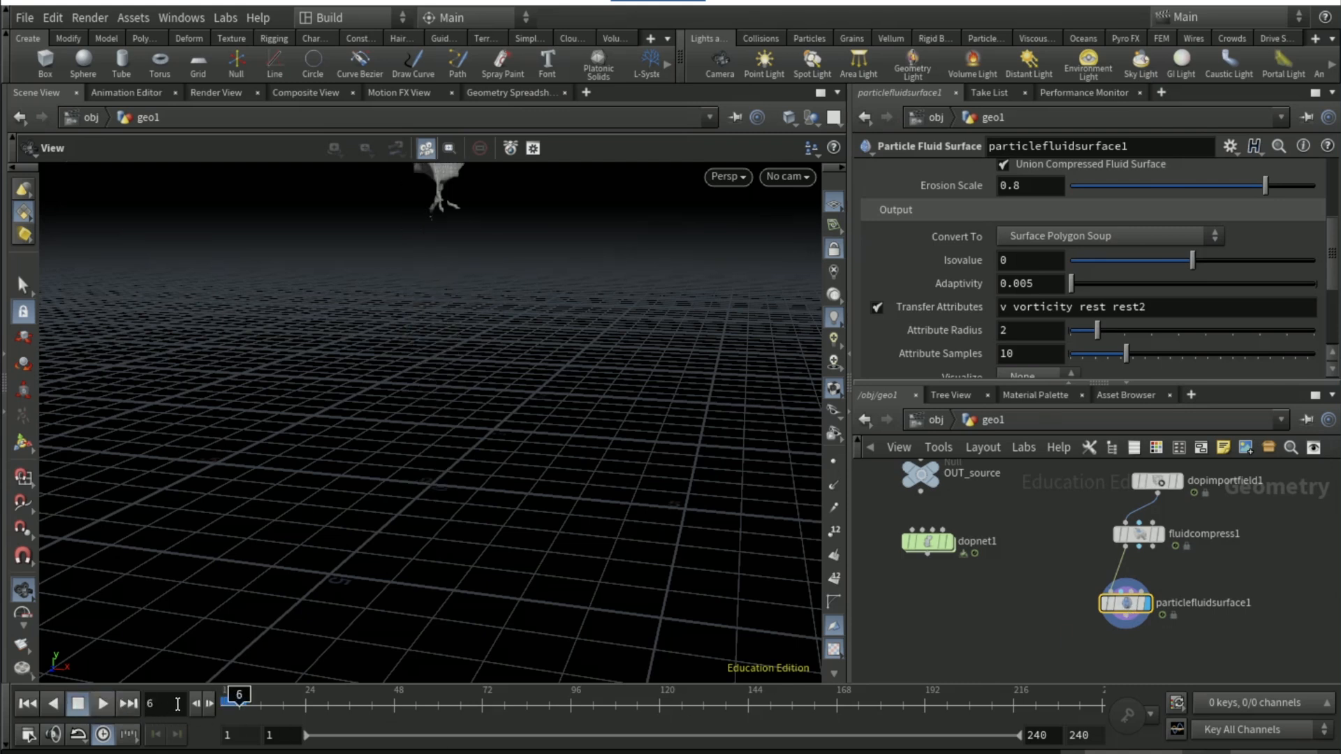
{"action": "left_click_drag", "start_coordinate": [220, 702], "coordinate": [225, 701]}
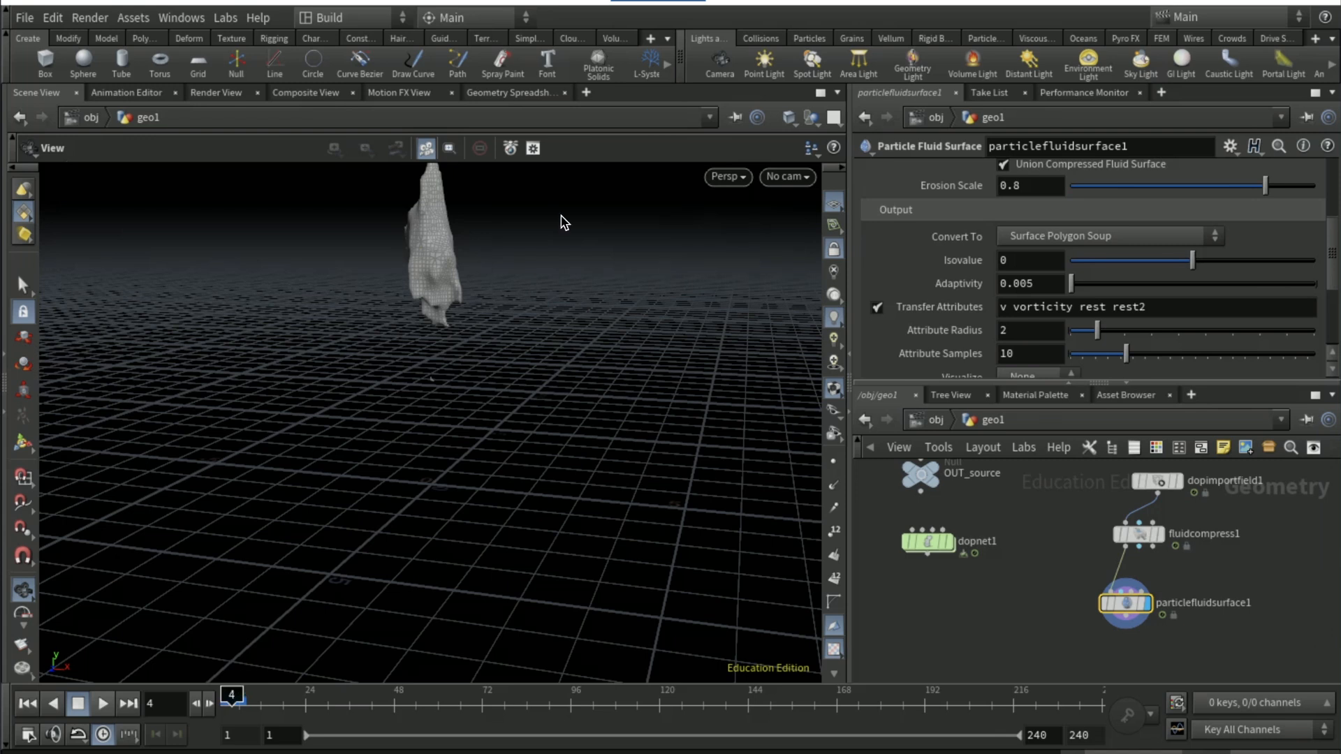
Set flipobject1's Particle Separation to 0.01 inside dopnet1 and return to frame 1
{"action": "double_click", "coordinate": [930, 546]}
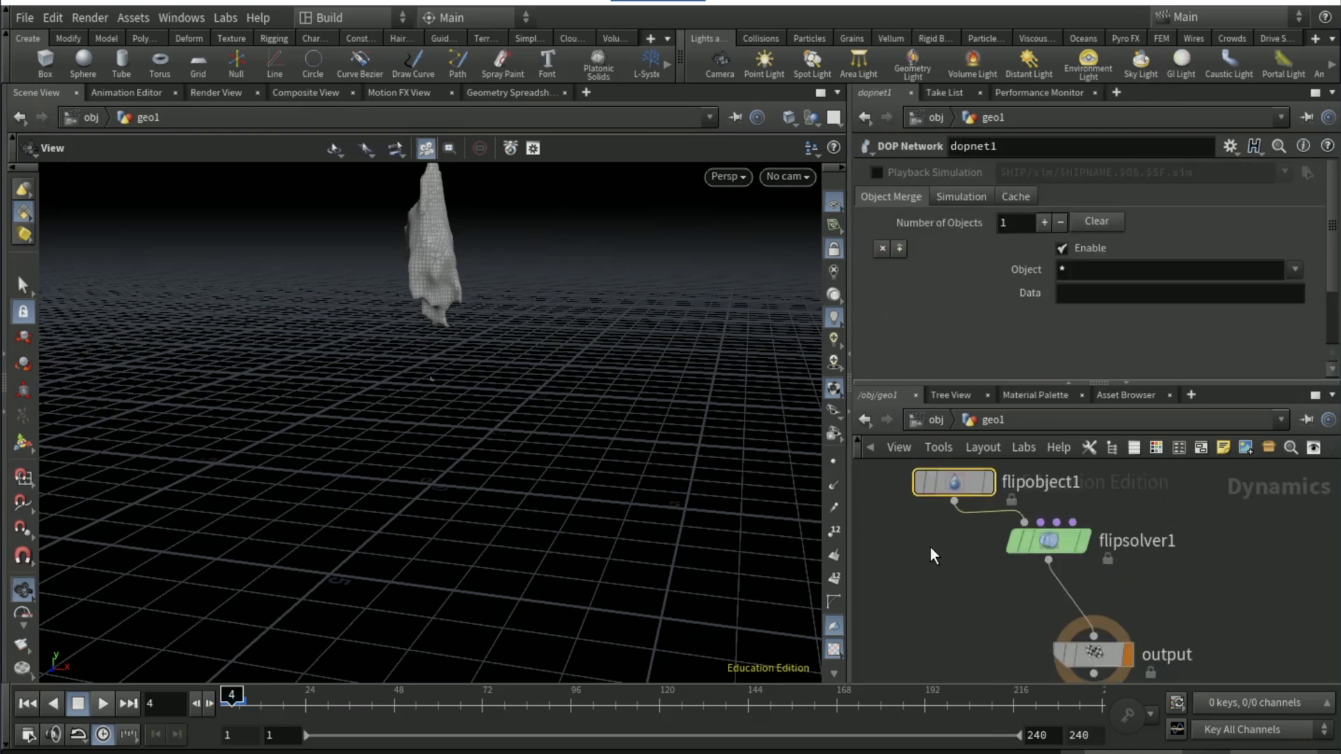
{"action": "left_click", "coordinate": [953, 482]}
{"action": "left_click", "coordinate": [1043, 203]}
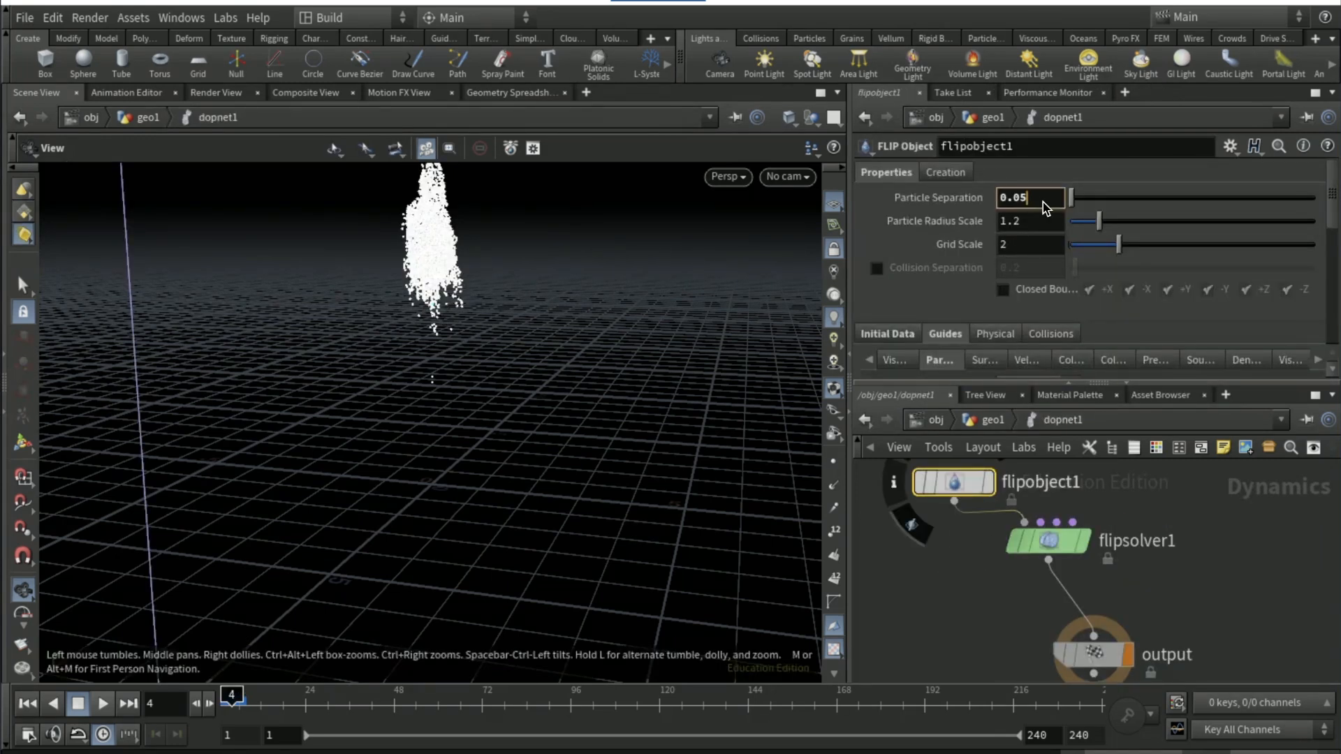
{"action": "key", "text": "BackSpace"}
{"action": "type", "text": "1"}
{"action": "key", "text": "Return"}
{"action": "left_click", "coordinate": [19, 704]}
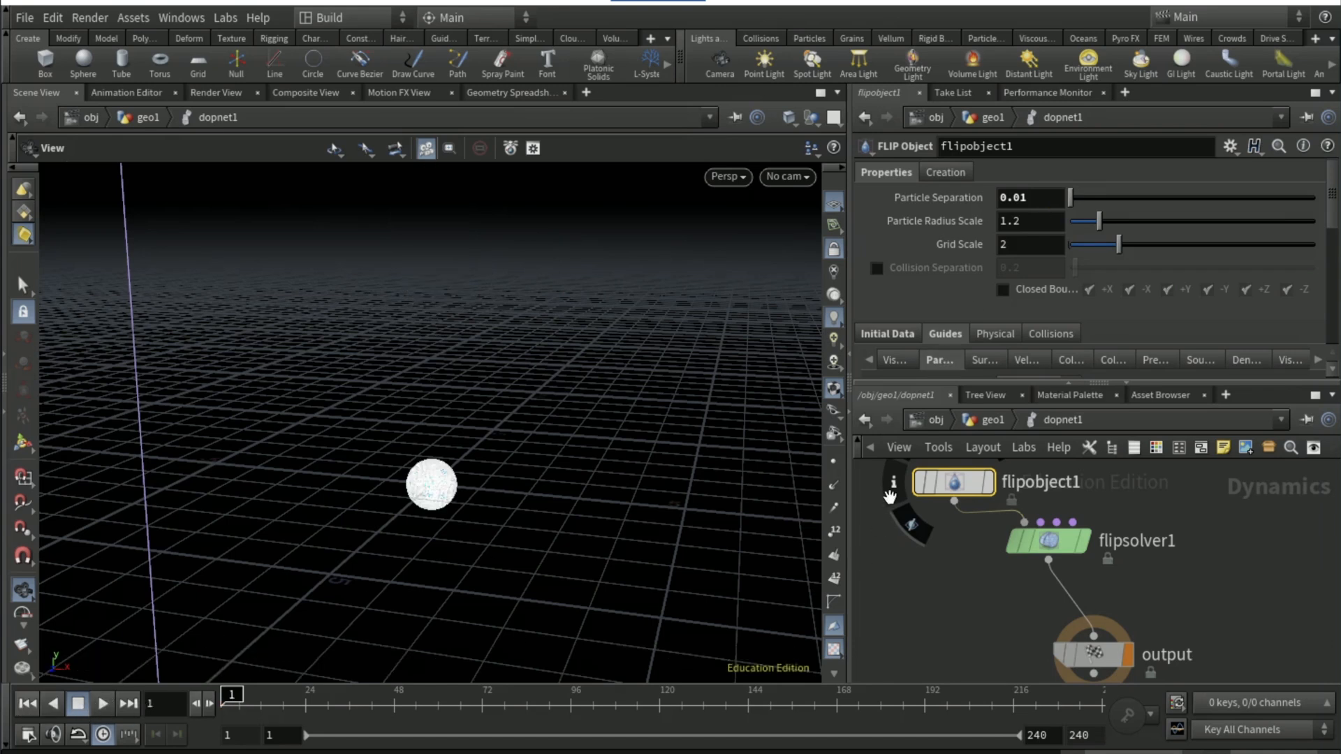
Go back to geo1, select particlefluidsurface1 and play the finer fluid surface to frame 5
{"action": "left_click", "coordinate": [990, 420]}
{"action": "left_click", "coordinate": [1125, 602]}
{"action": "left_click", "coordinate": [103, 704]}
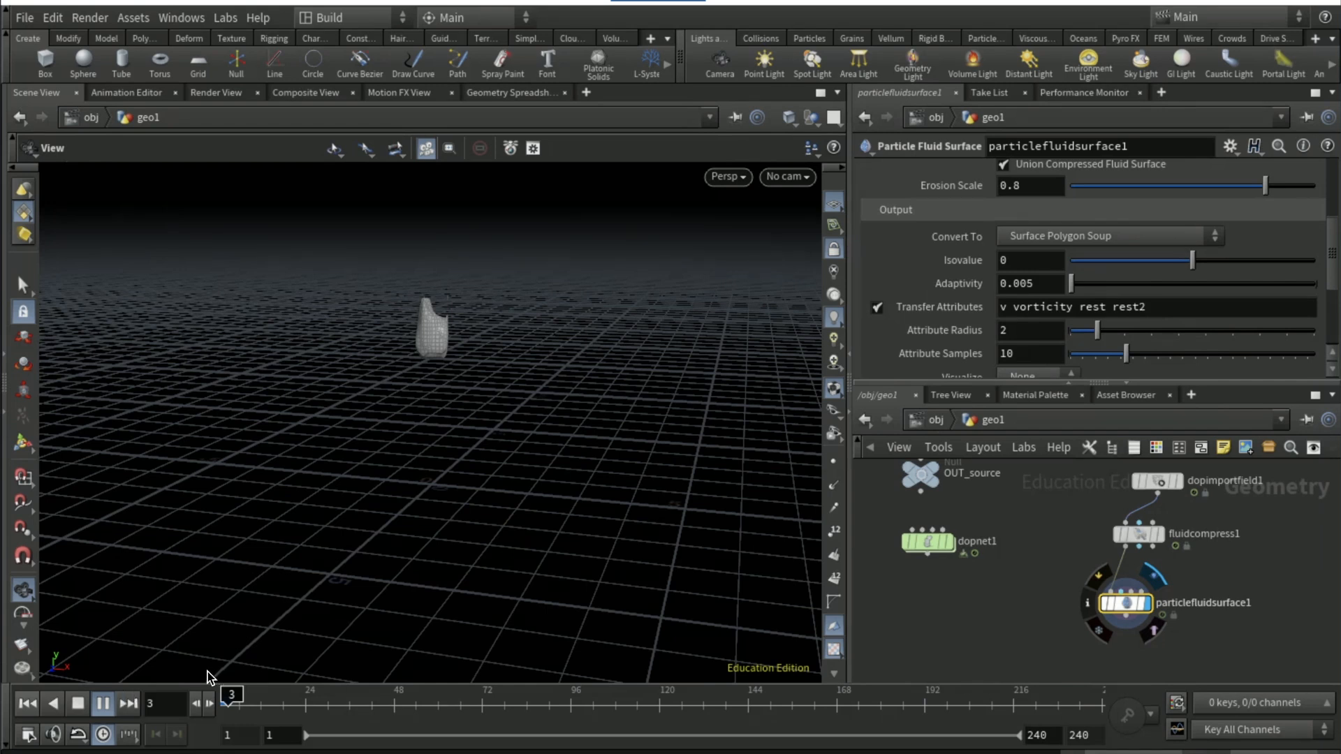
{"action": "key", "text": "Escape"}
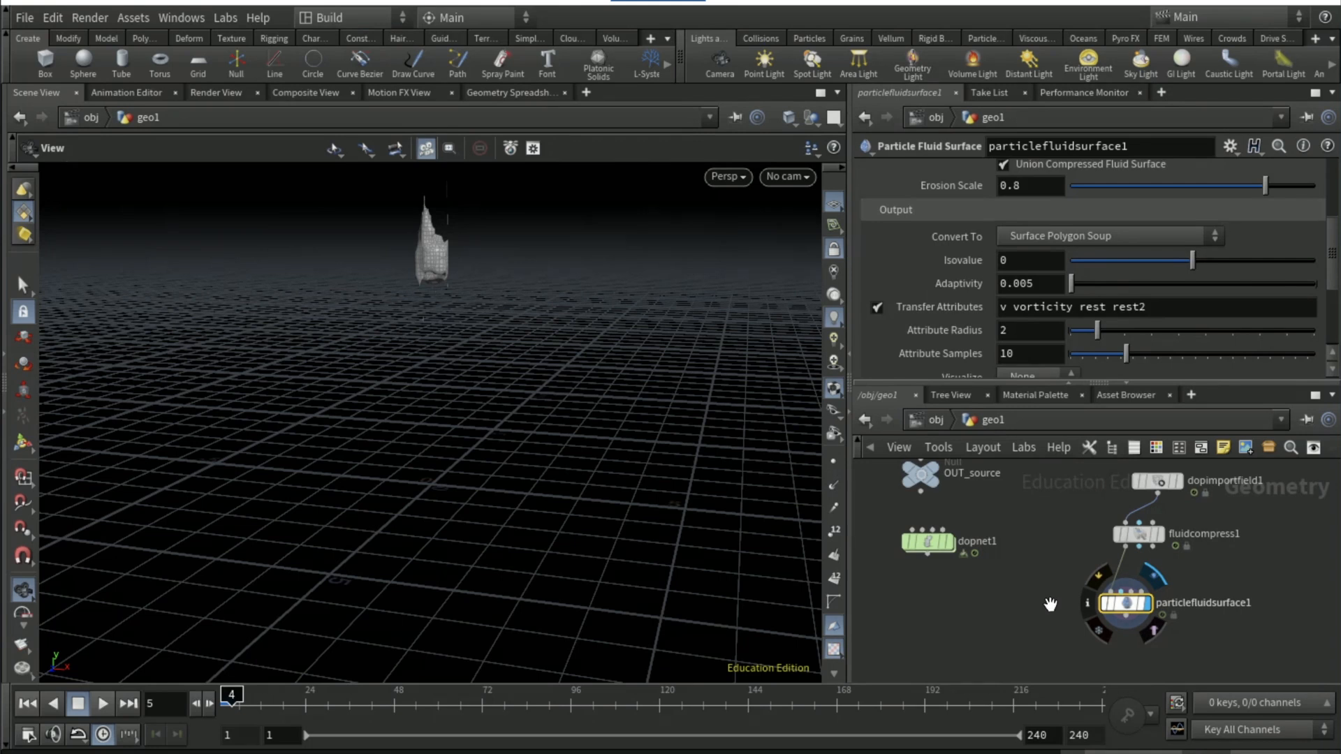
Lower the noise Roughness of attribvop1 to 0.084
{"action": "middle_click_drag", "start_coordinate": [1051, 605], "coordinate": [1049, 644]}
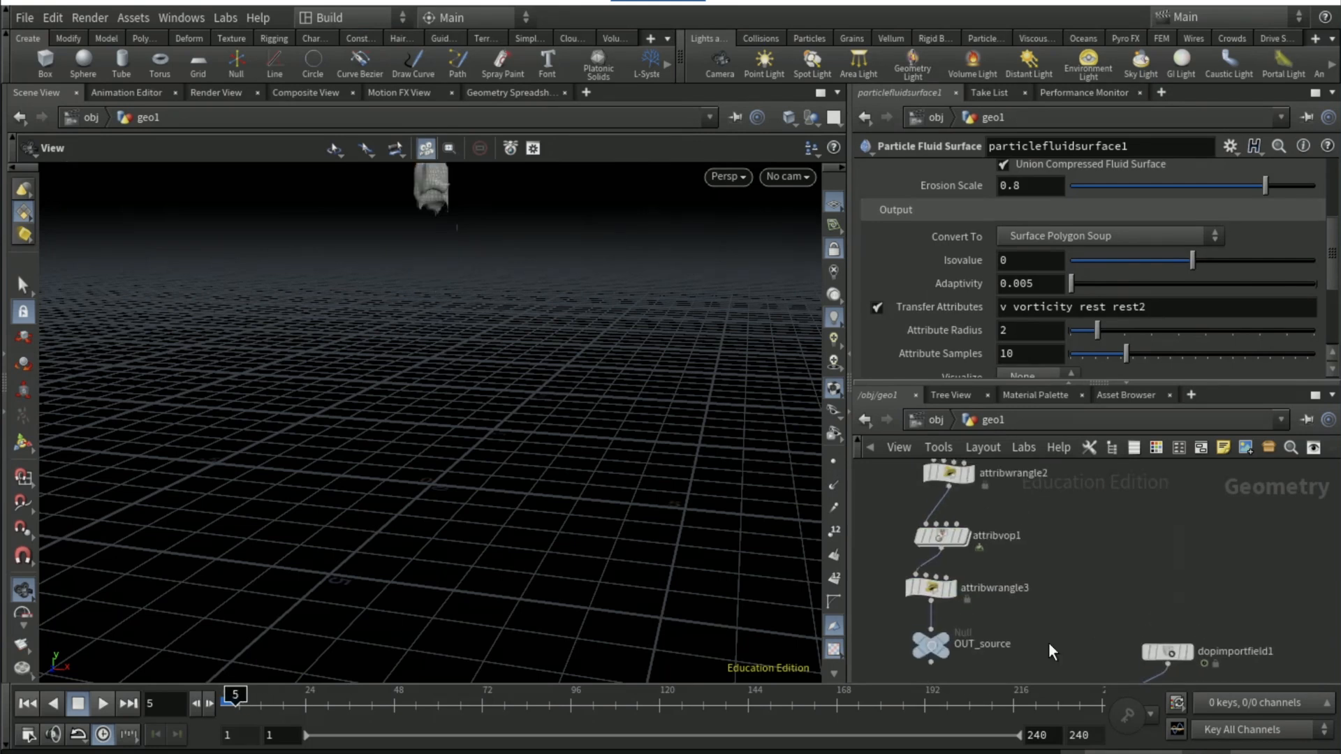
{"action": "left_click", "coordinate": [939, 538]}
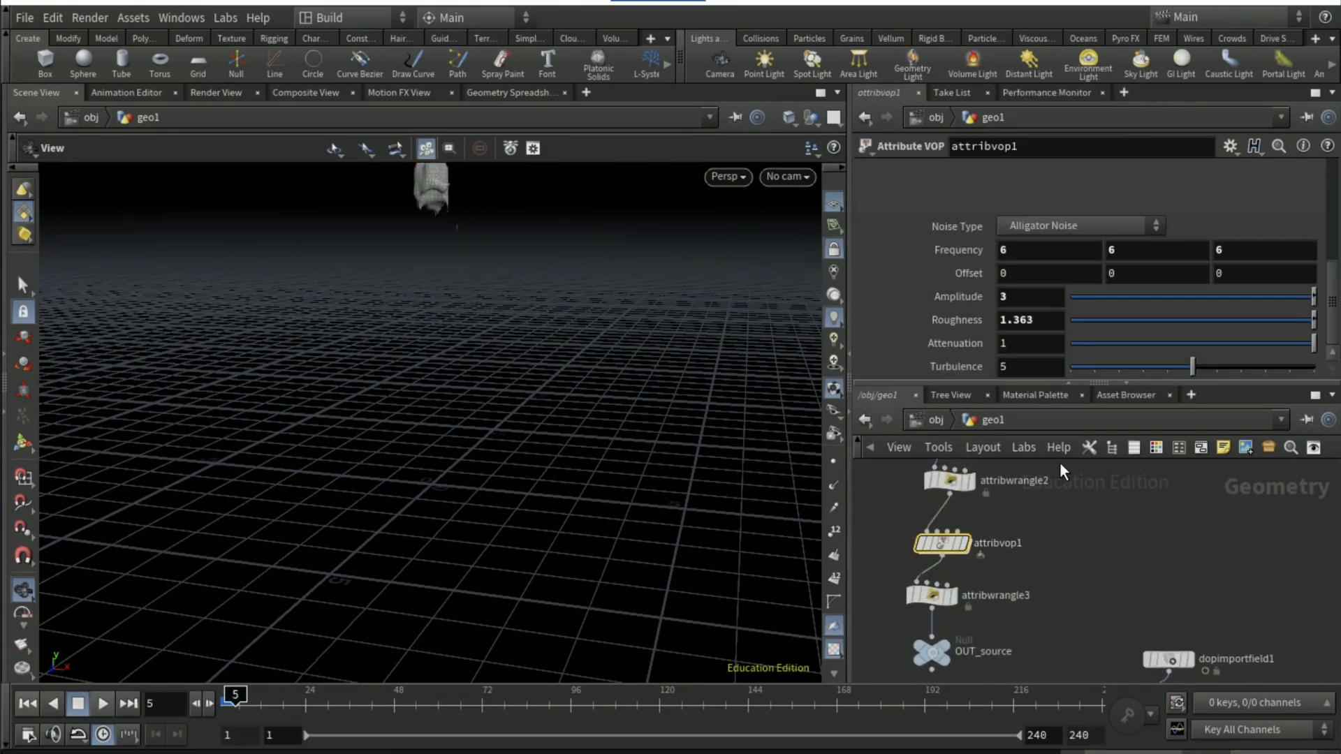
{"action": "left_click", "coordinate": [1091, 317]}
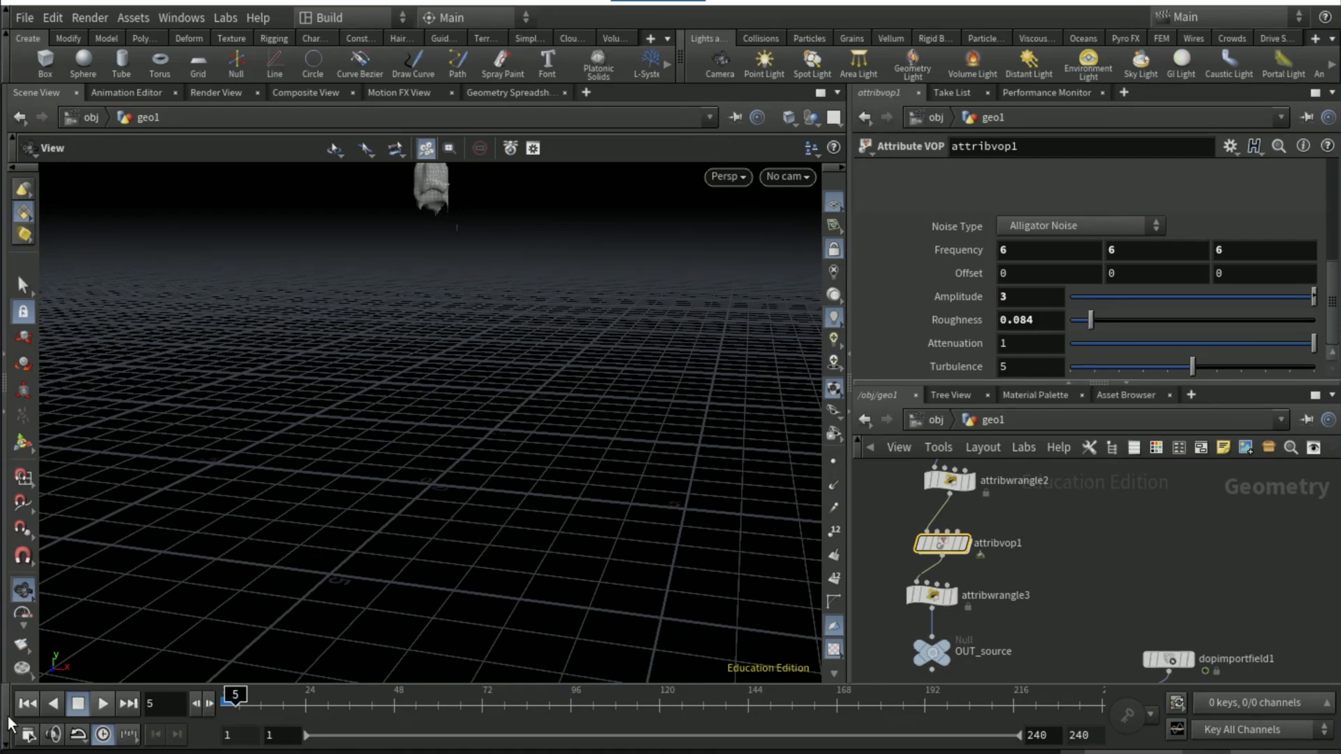
Set flipobject1's Particle Separation to 0.06 inside dopnet1
{"action": "middle_click_drag", "start_coordinate": [964, 676], "coordinate": [976, 582]}
{"action": "double_click", "coordinate": [950, 623]}
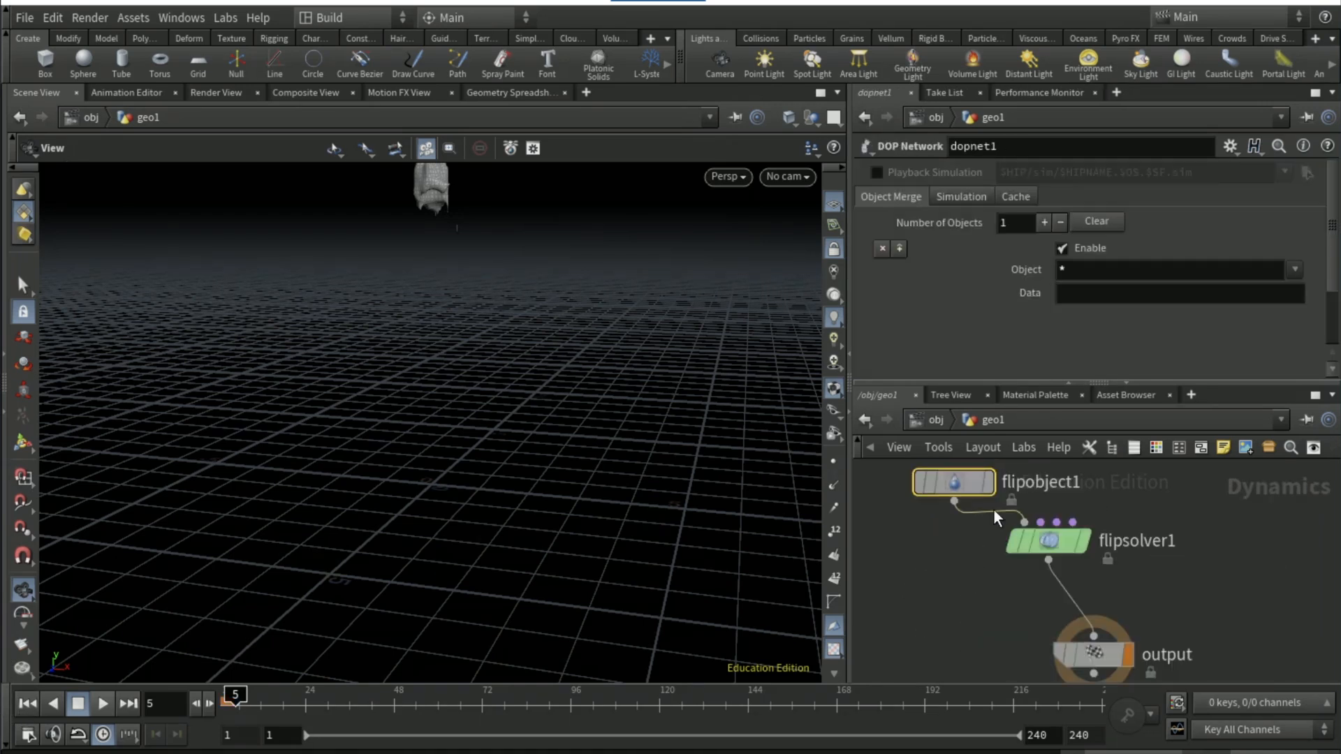
{"action": "left_click", "coordinate": [1043, 203]}
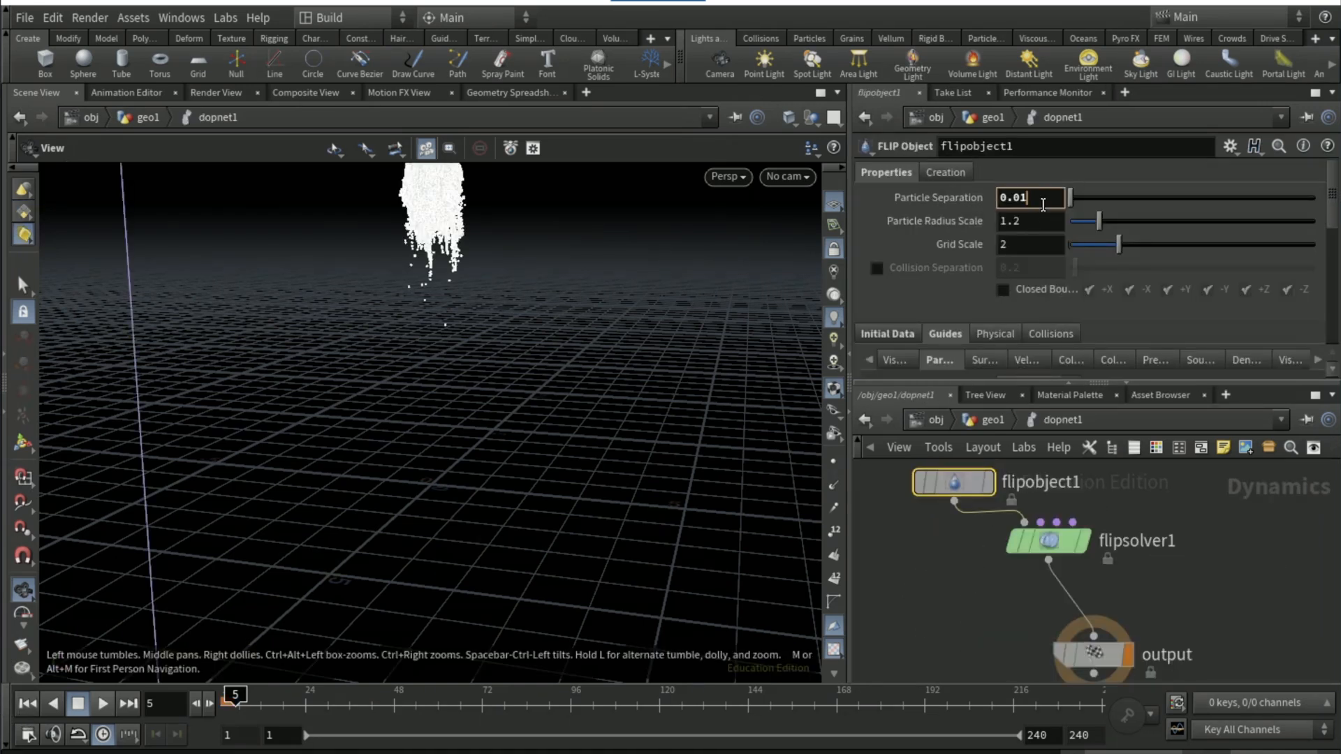
{"action": "key", "text": "BackSpace"}
{"action": "type", "text": "6"}
{"action": "key", "text": "Return"}
Return to geo1 and set particlefluidsurface1's Adaptivity to 0.05
{"action": "left_click", "coordinate": [980, 422]}
{"action": "left_click", "coordinate": [1040, 290]}
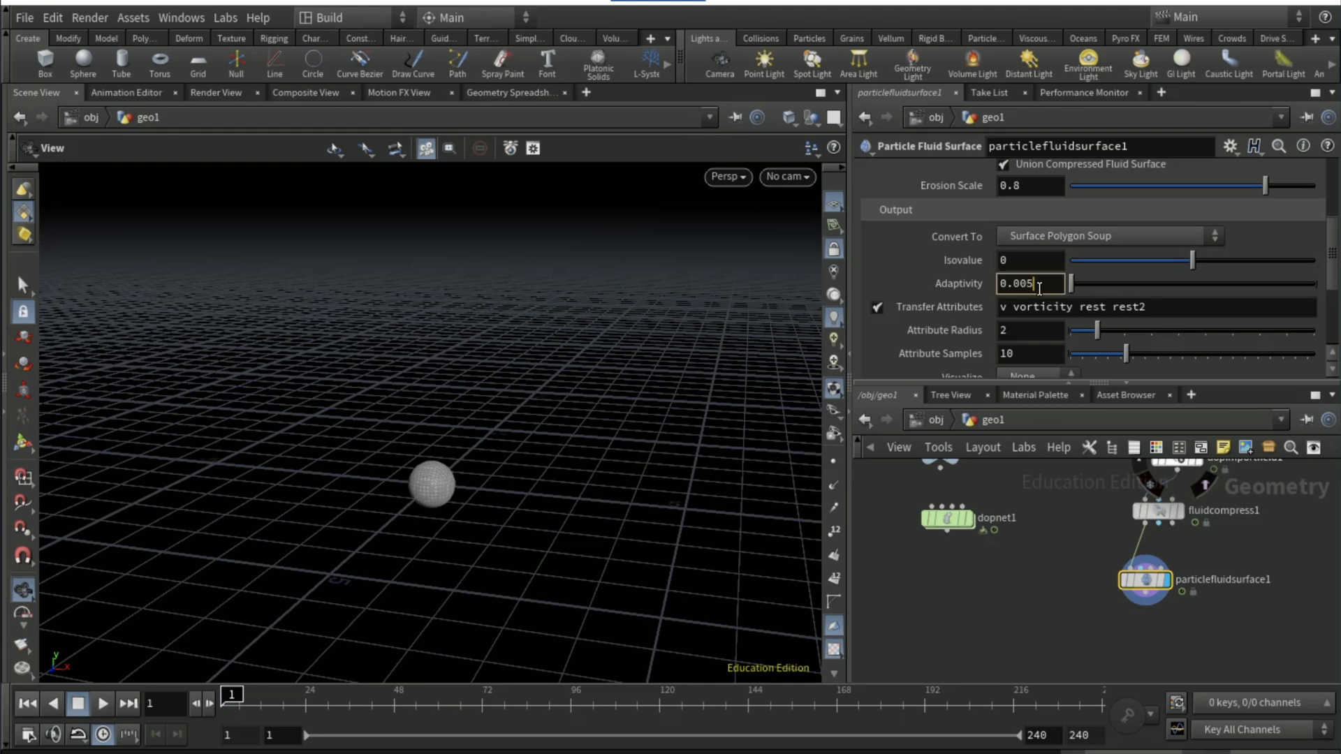
{"action": "key", "text": "BackSpace"}
{"action": "key", "text": "BackSpace"}
{"action": "type", "text": "5"}
{"action": "key", "text": "Return"}
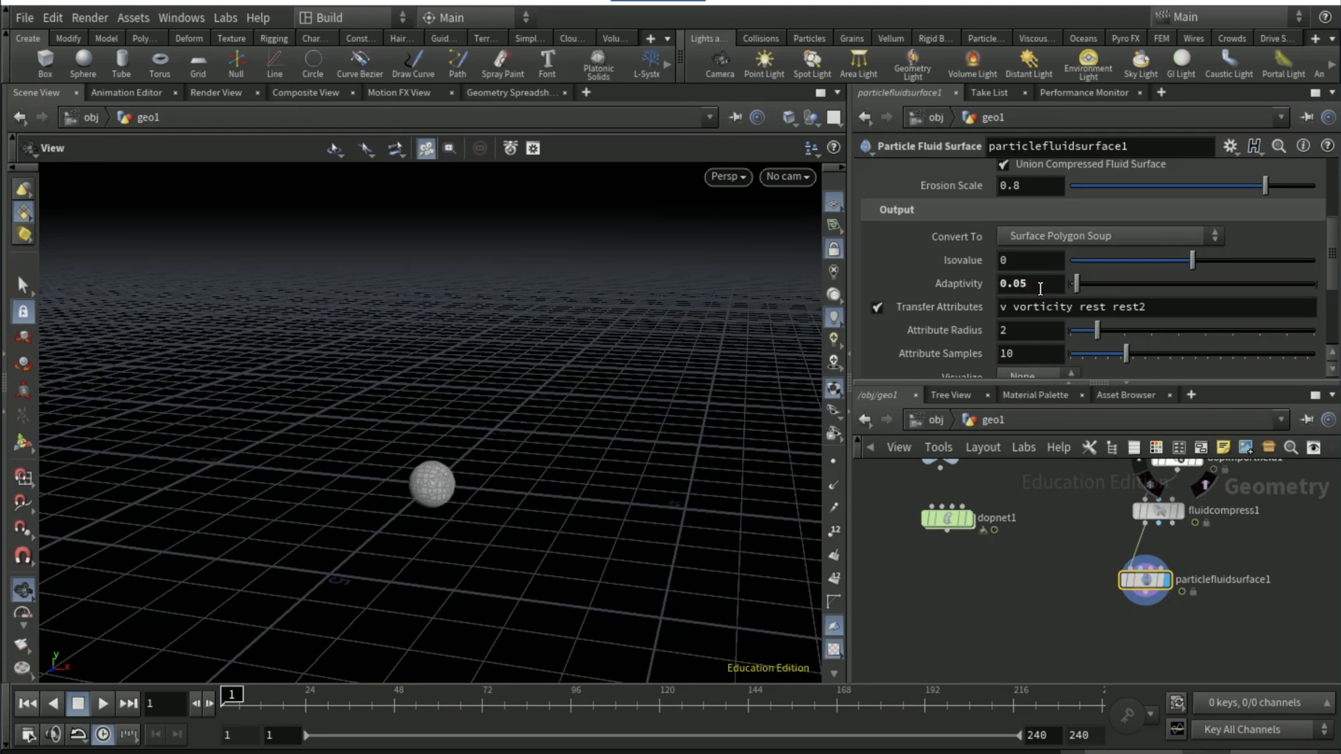
Play the fluid surface to frame 25, rewind to frame 1 and replay it to frame 39
{"action": "left_click", "coordinate": [104, 703]}
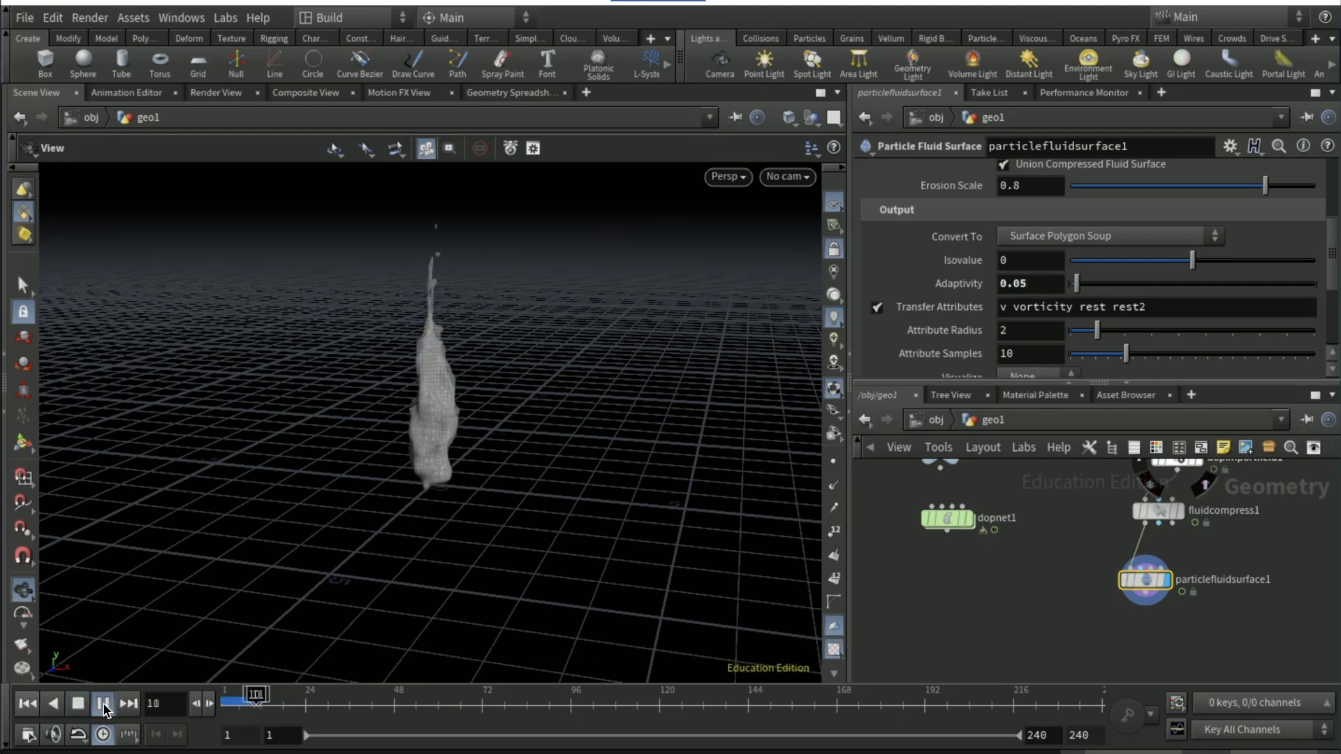
{"action": "left_click", "coordinate": [76, 705]}
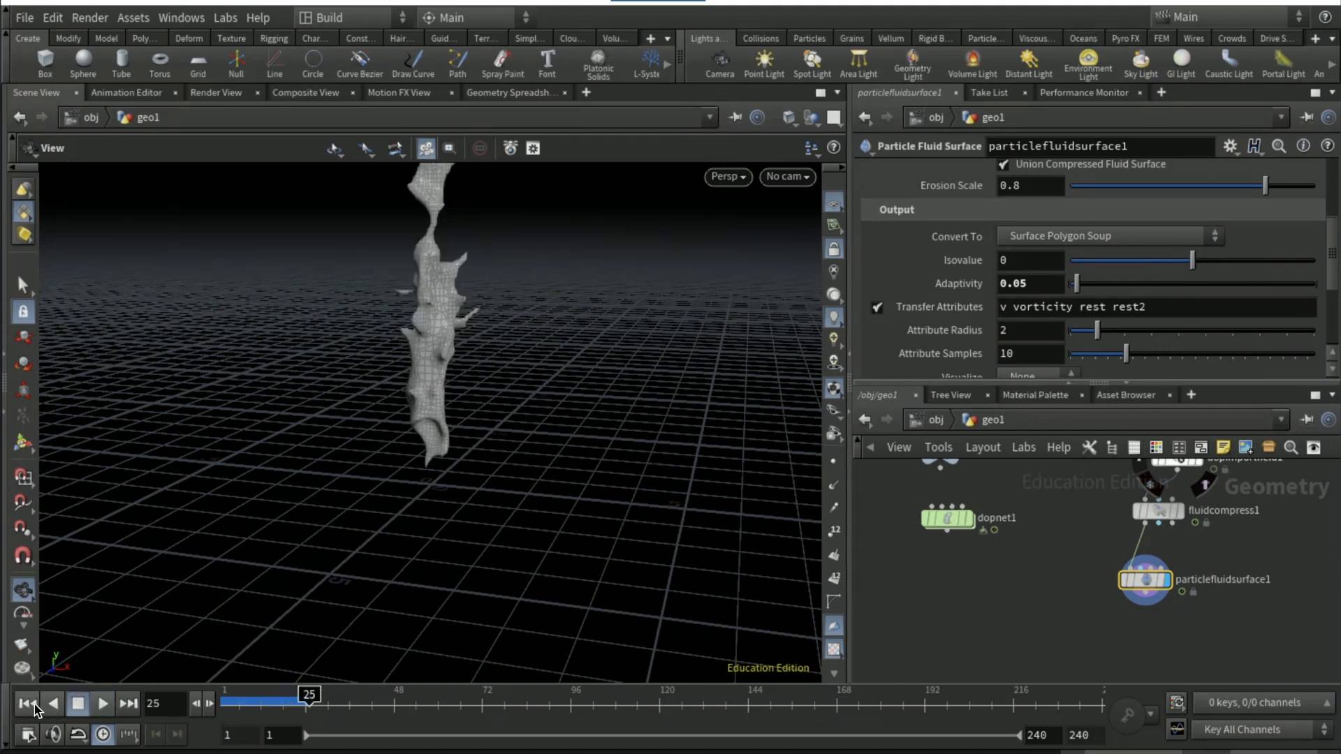
{"action": "left_click", "coordinate": [27, 706]}
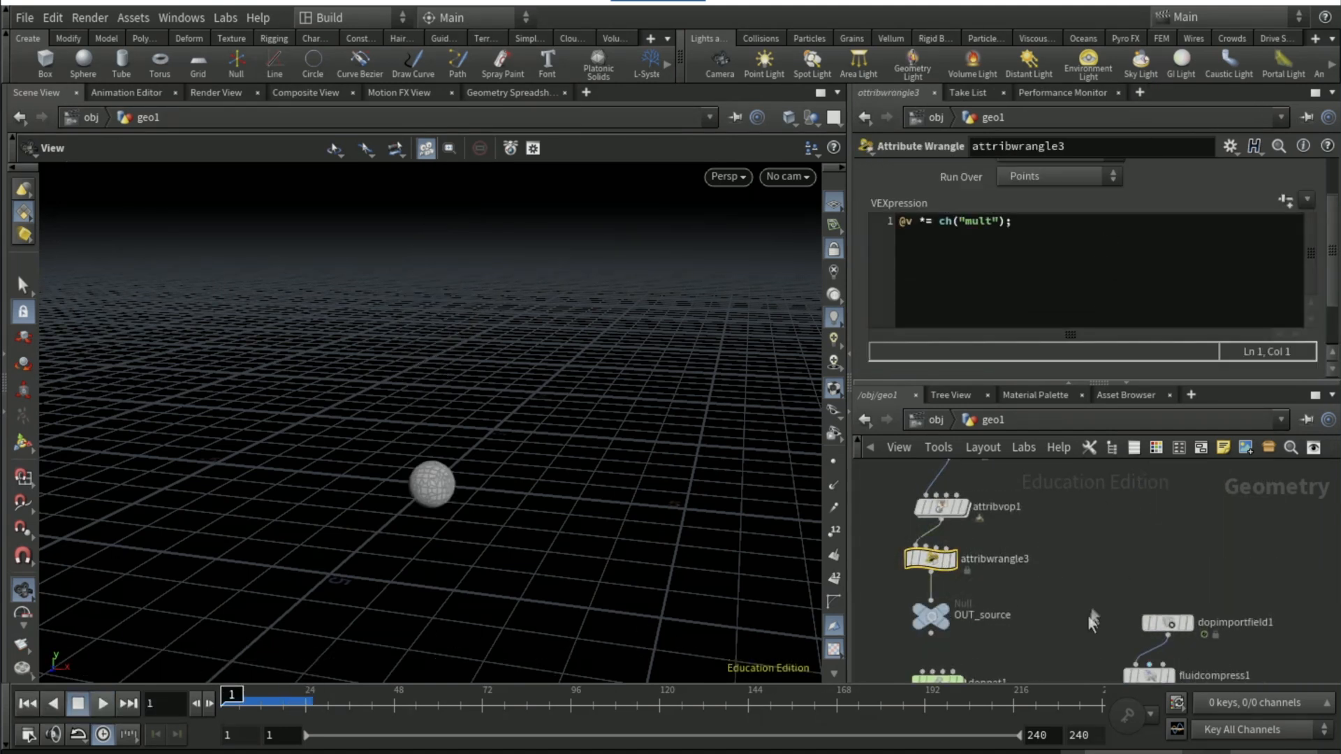
{"action": "left_click", "coordinate": [103, 703]}
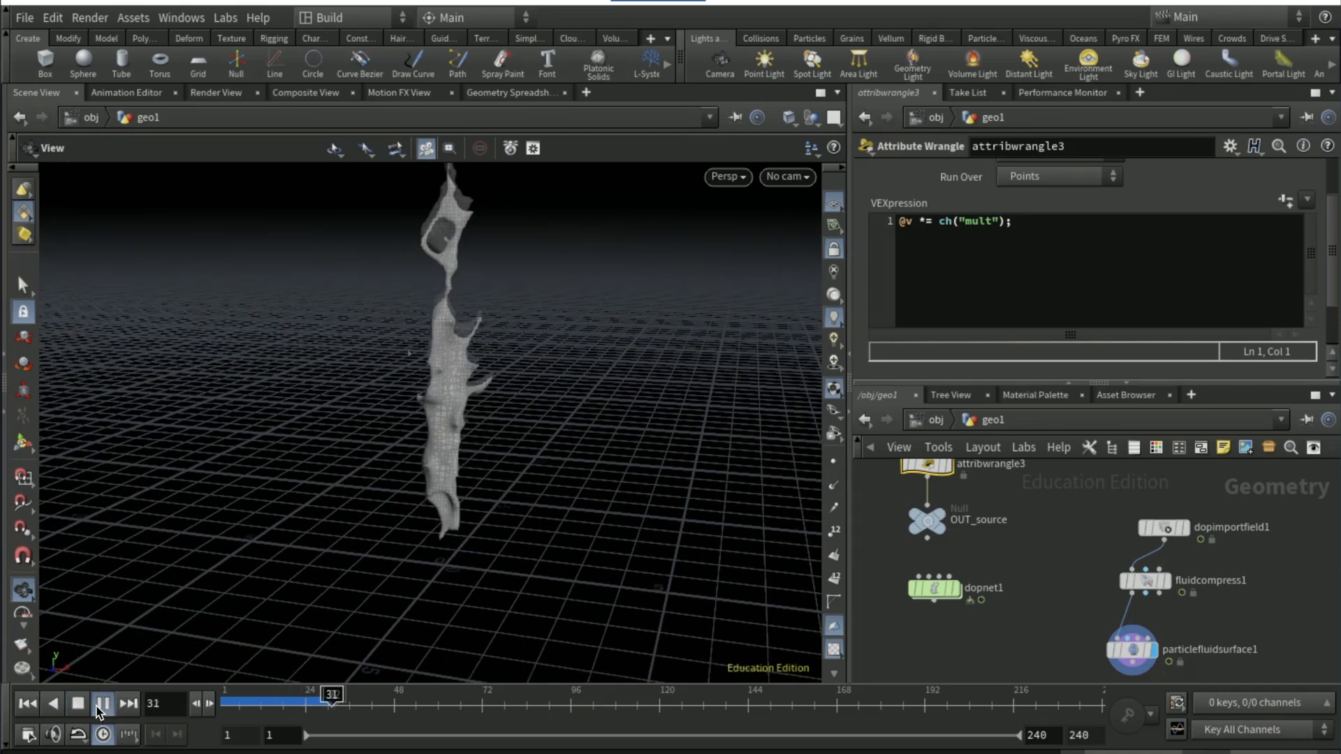
{"action": "left_click", "coordinate": [105, 698]}
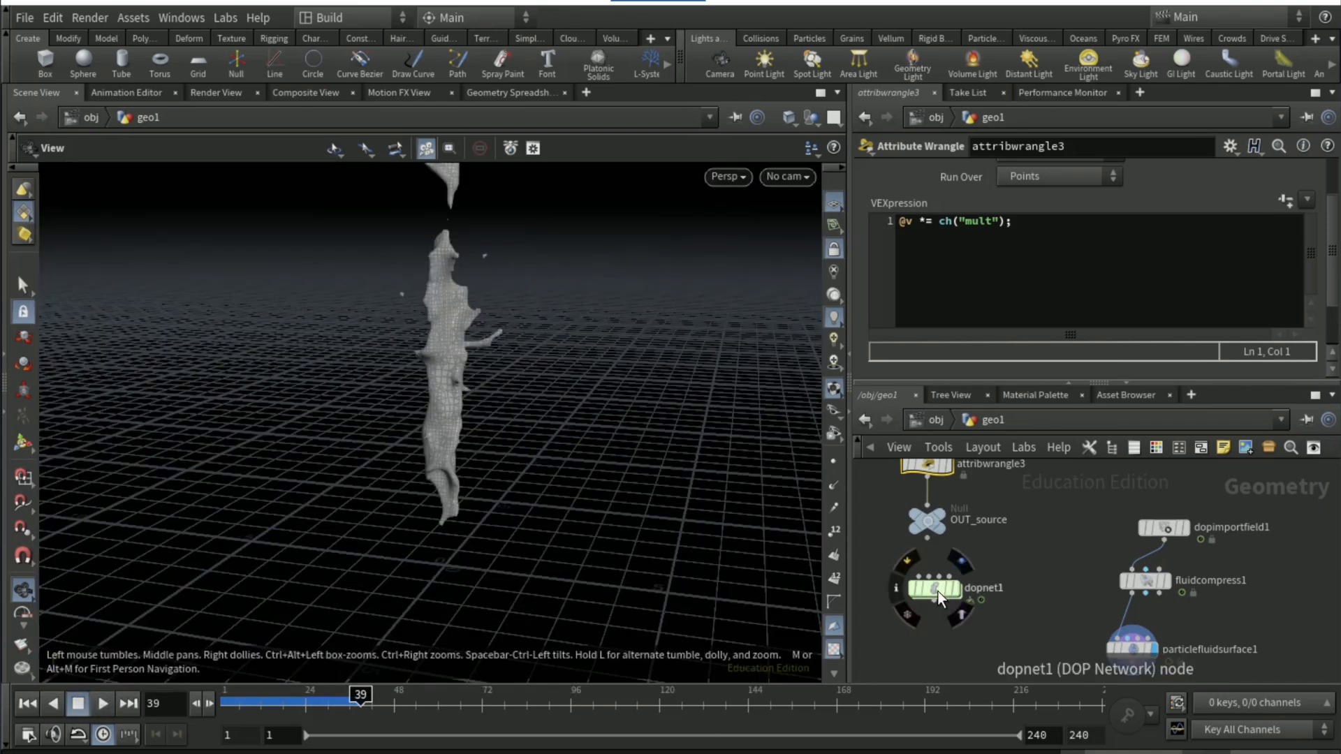
Copy flipobject1's Particle Separation parameter inside dopnet1
{"action": "double_click", "coordinate": [935, 588]}
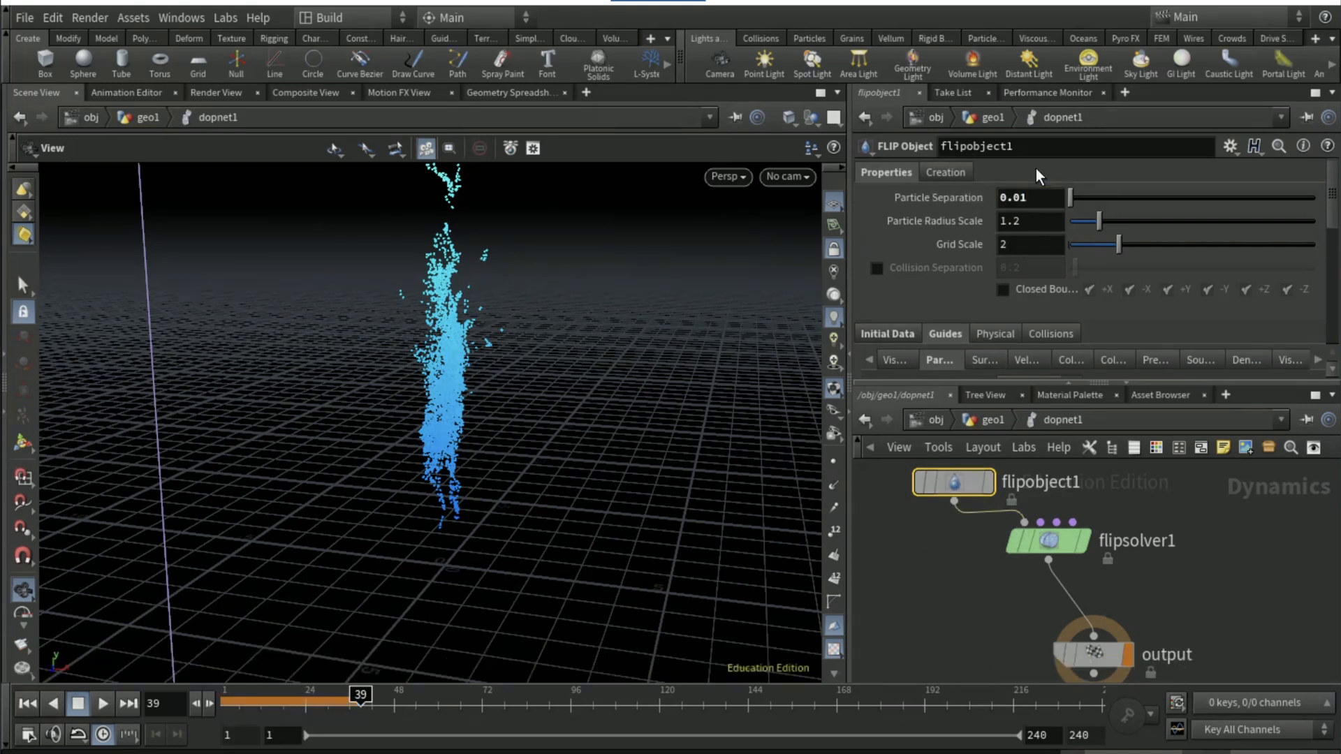
{"action": "right_click", "coordinate": [959, 196]}
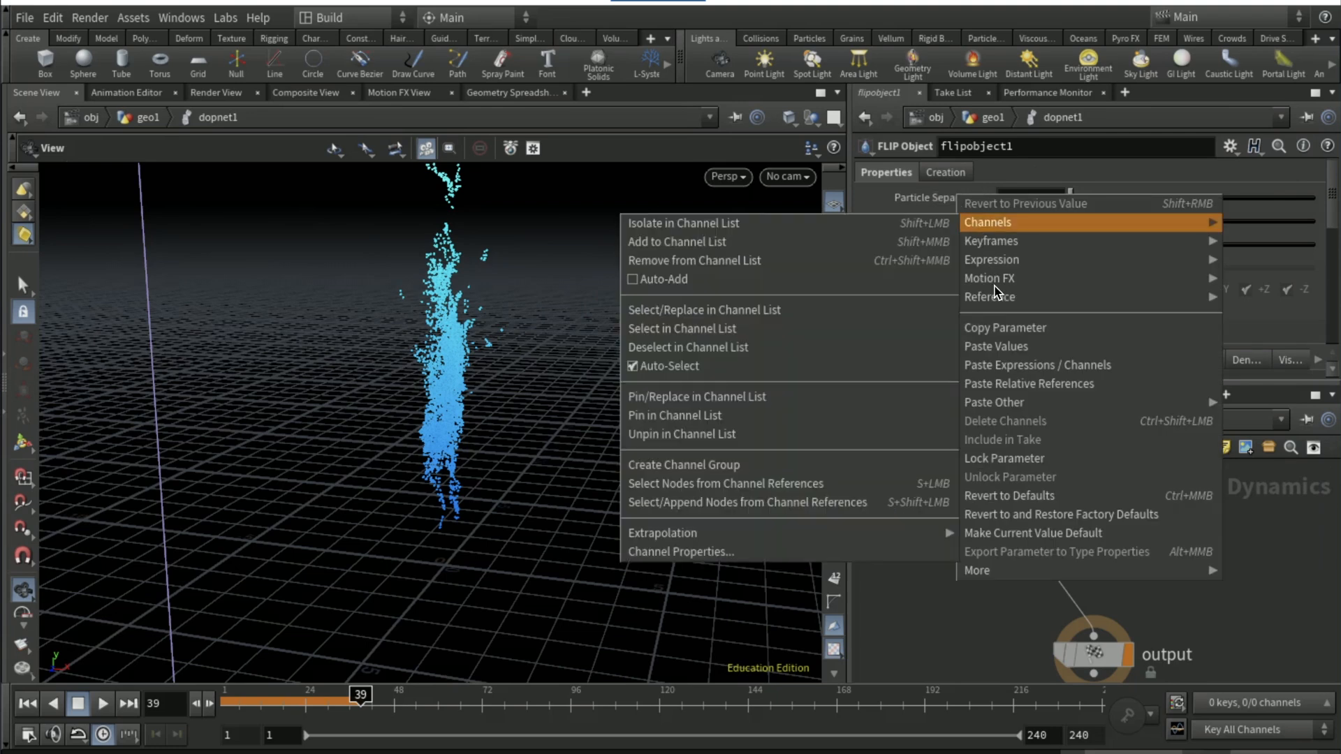
{"action": "left_click", "coordinate": [999, 327]}
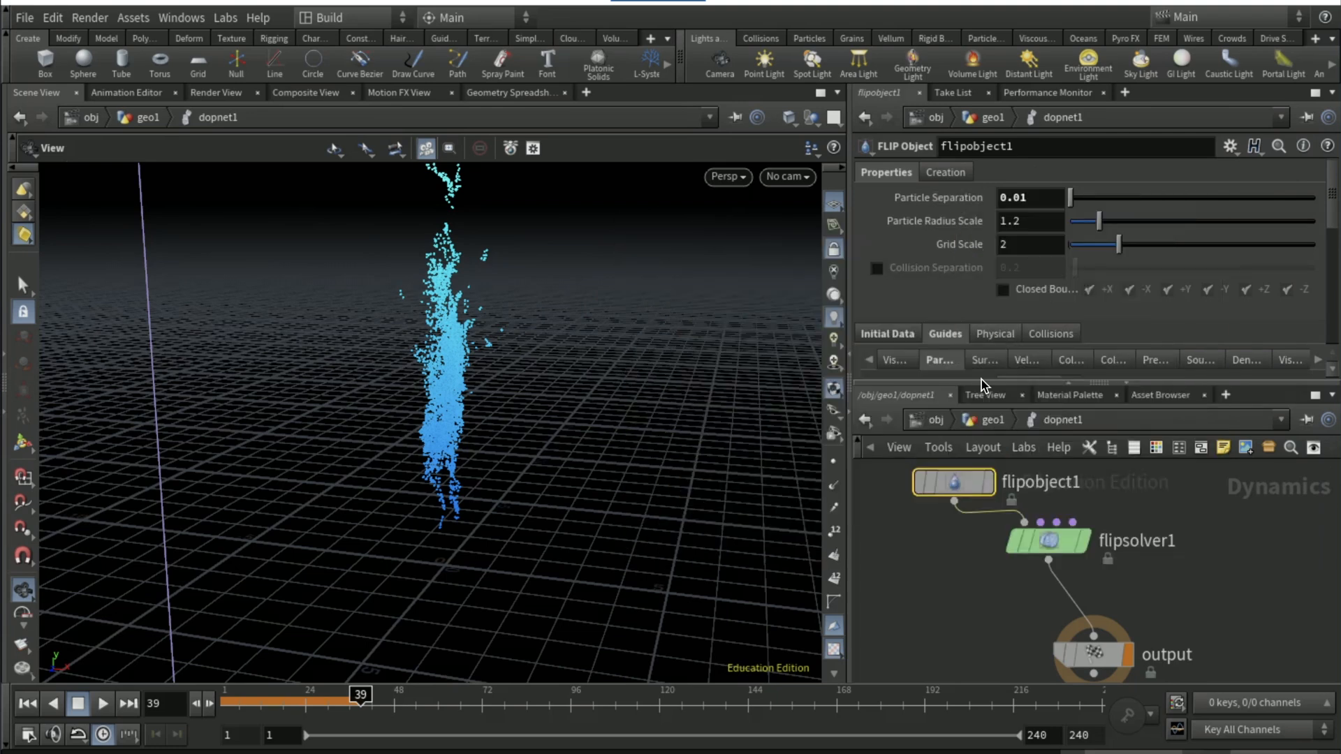
In geo1, paste the copied parameter as a relative reference into particlefluidsurface1's Particle Separation
{"action": "left_click", "coordinate": [991, 420]}
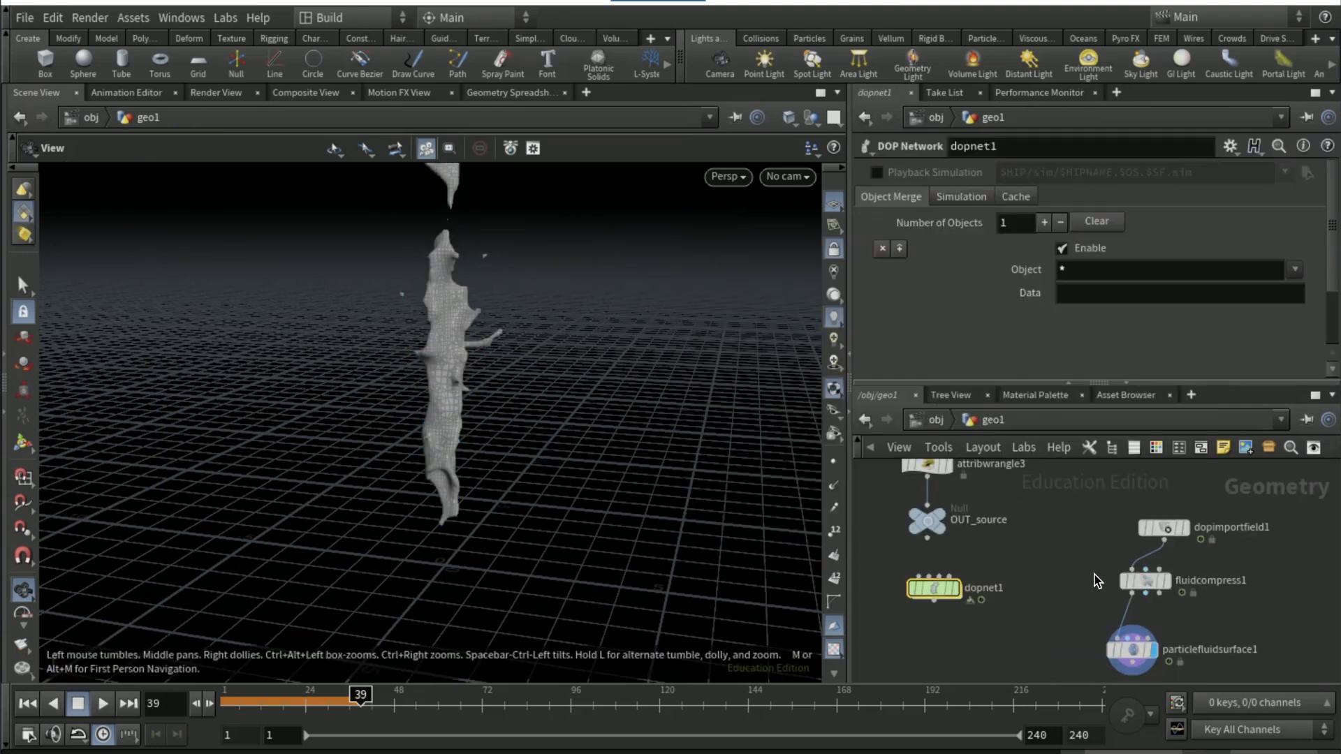
{"action": "left_click", "coordinate": [1133, 651]}
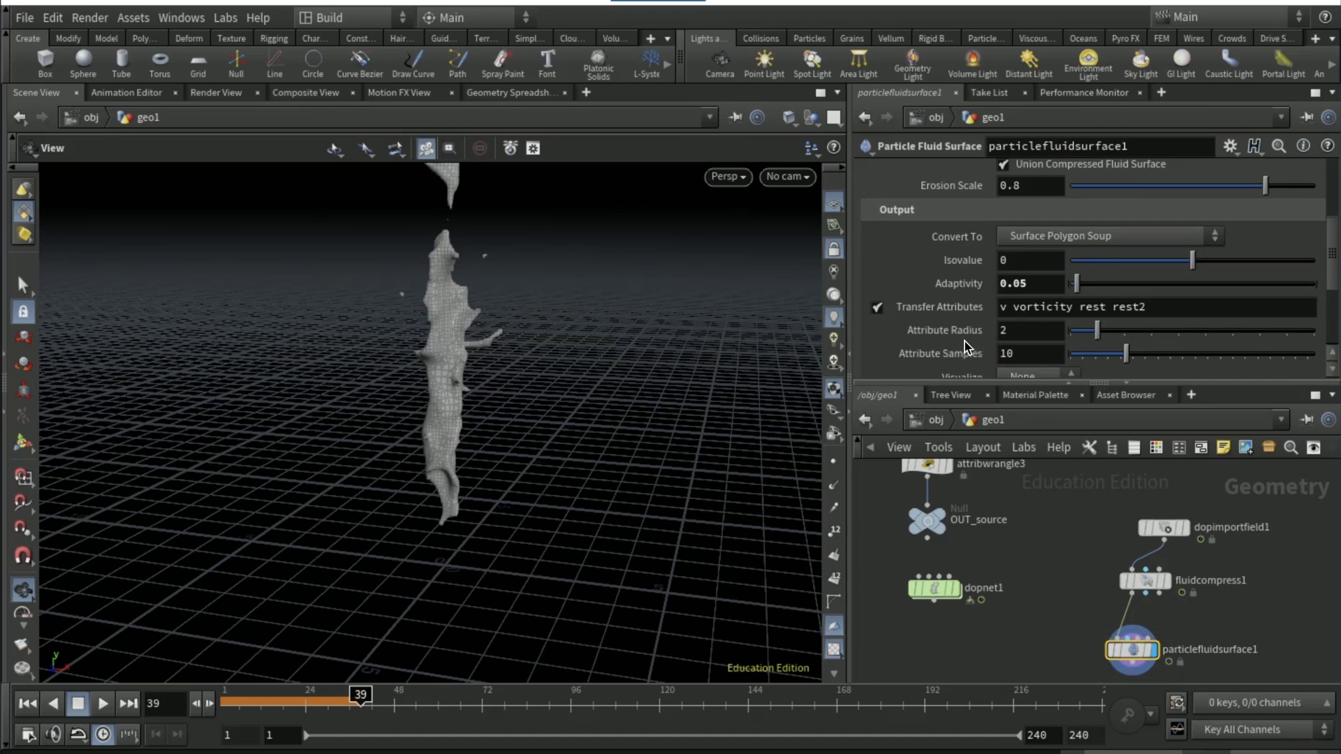
{"action": "scroll", "coordinate": [965, 328], "scroll_direction": "up", "scroll_amount": 4}
{"action": "scroll", "coordinate": [962, 300], "scroll_direction": "up", "scroll_amount": 2}
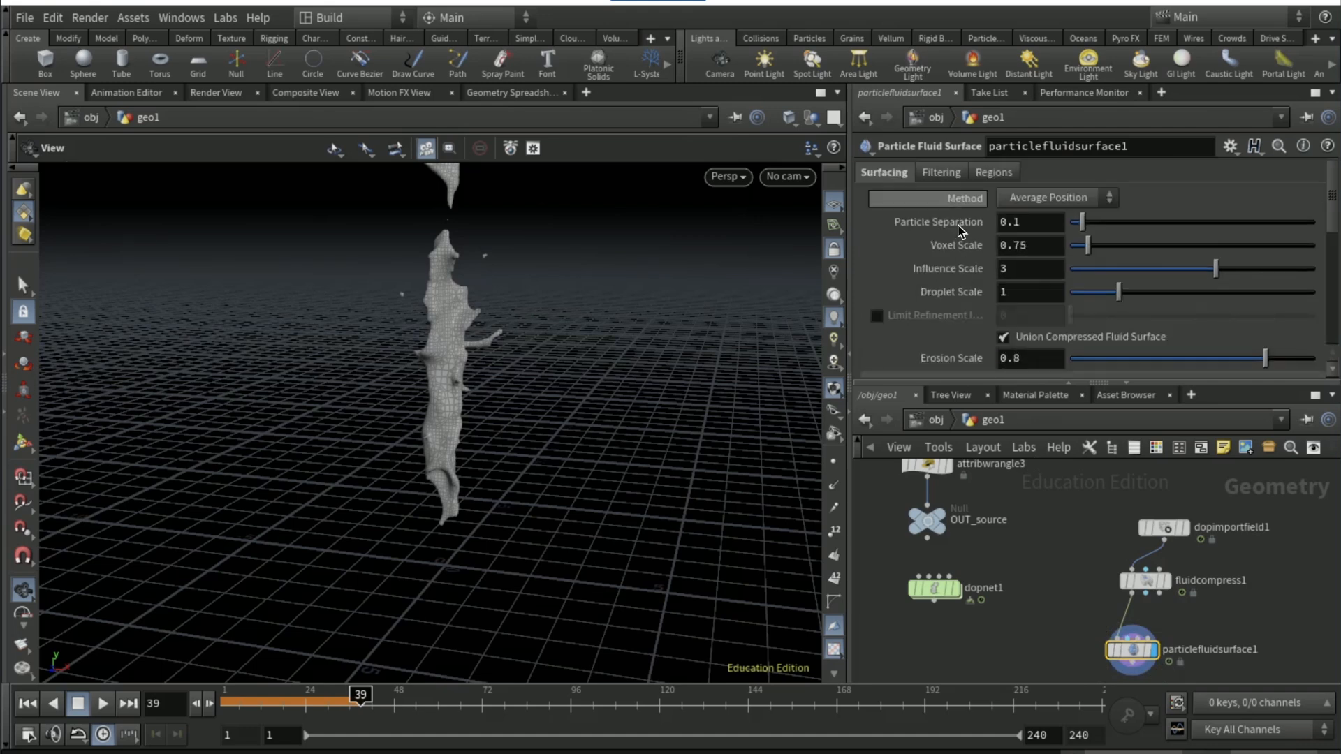
{"action": "right_click", "coordinate": [961, 224]}
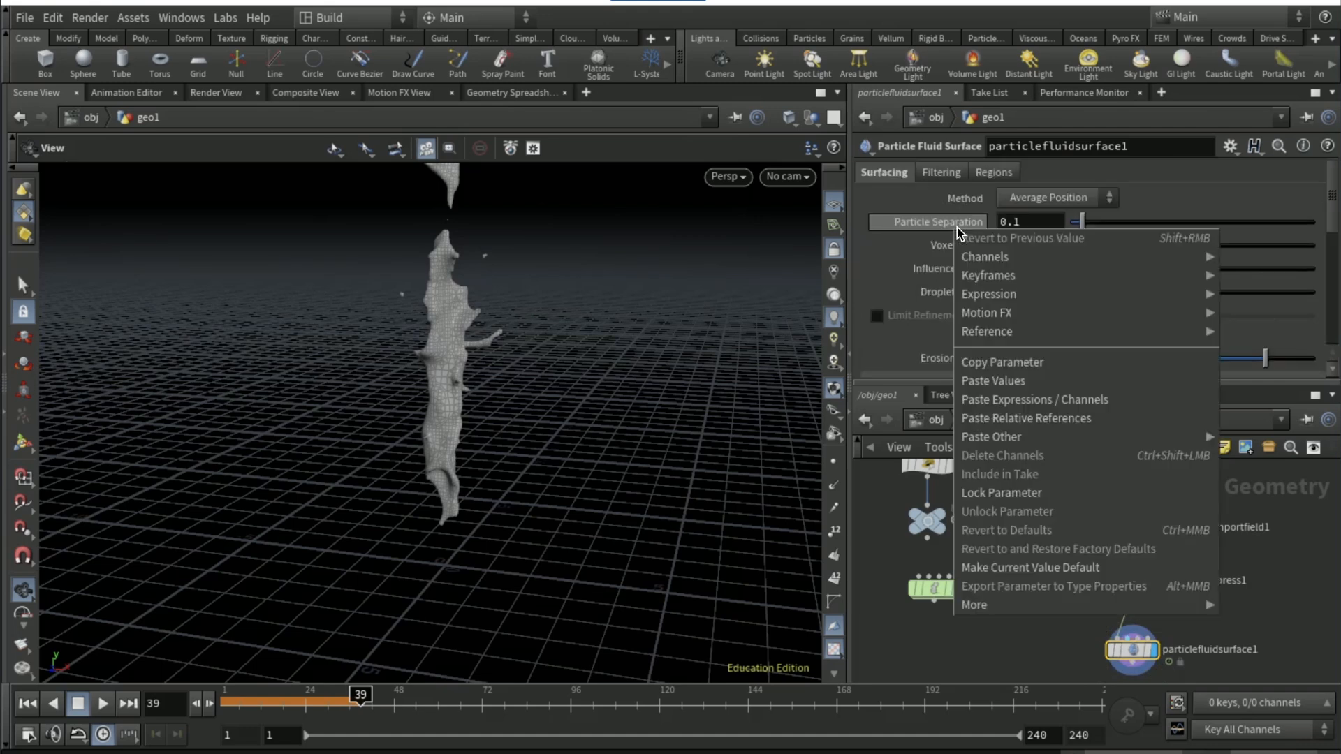
{"action": "left_click", "coordinate": [1005, 418]}
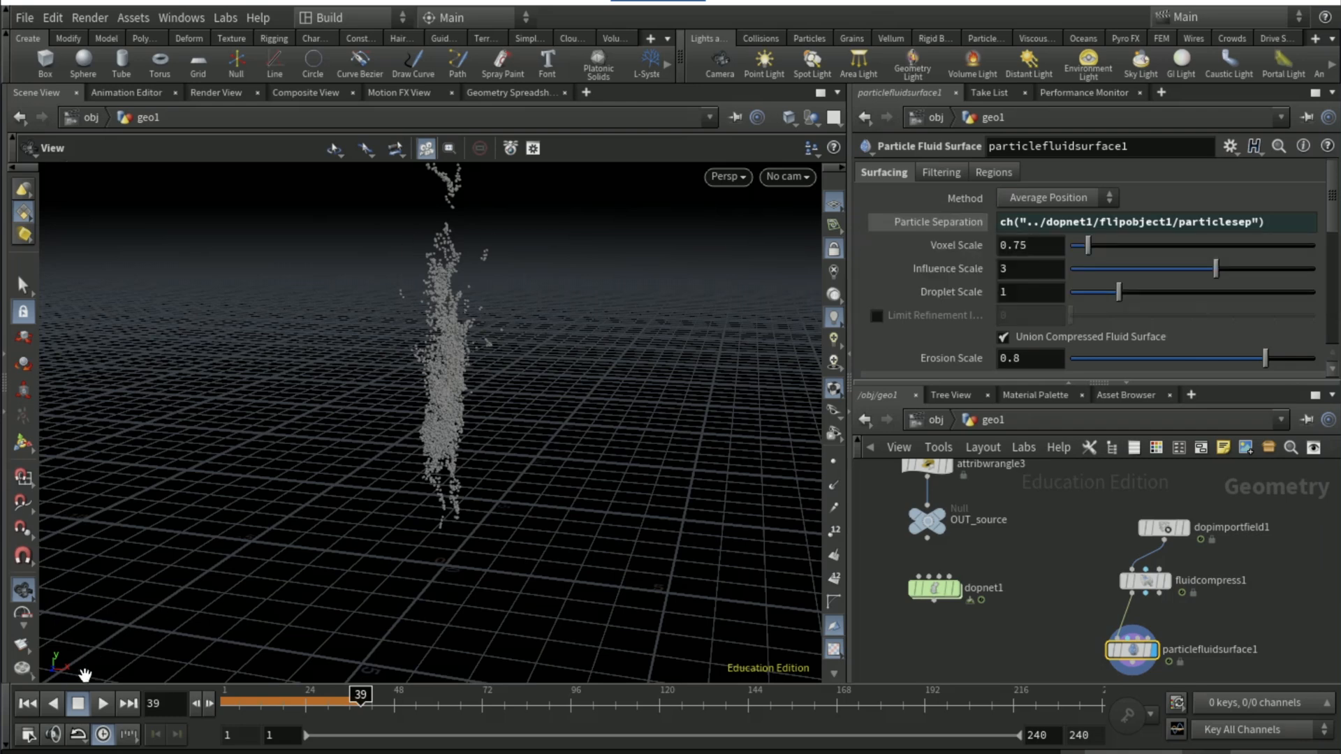
Replay the meshed splash from frame 1 to frame 10 and inspect it from a lower angle
{"action": "left_click", "coordinate": [26, 707]}
{"action": "left_click", "coordinate": [104, 704]}
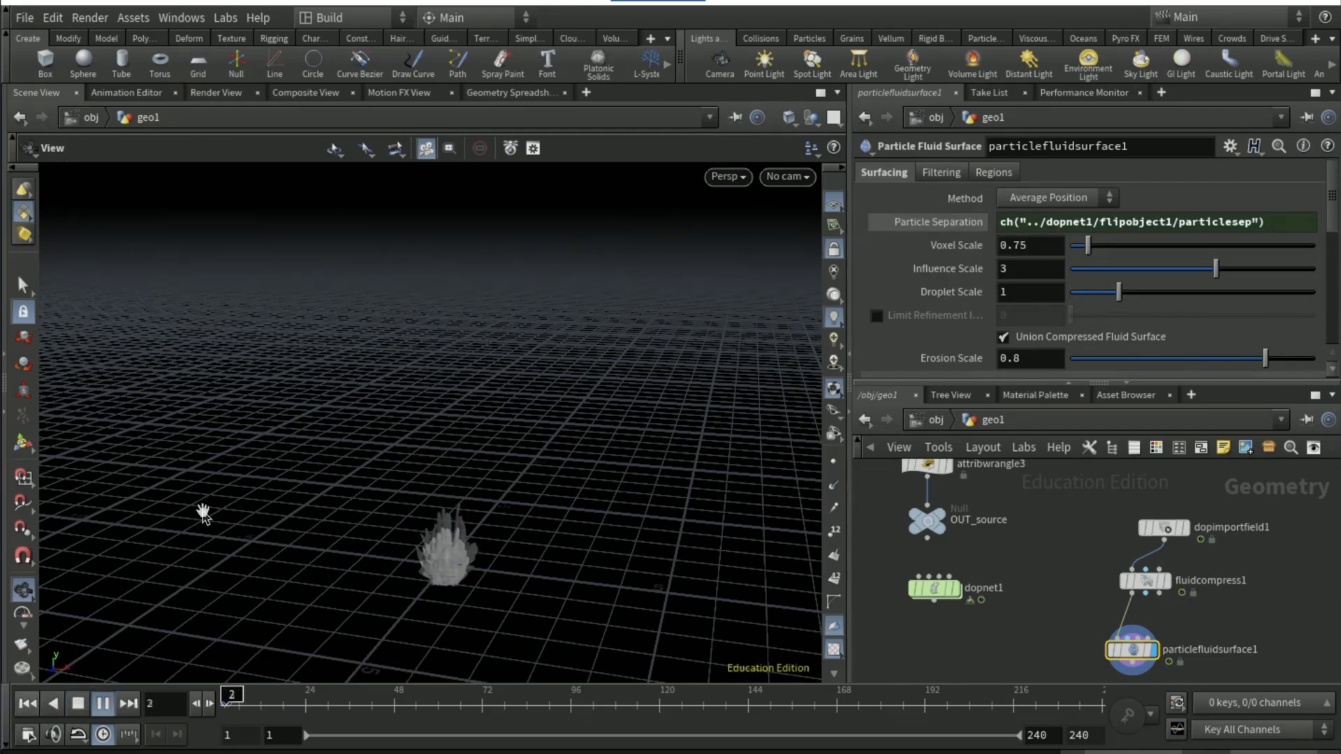
{"action": "left_click_drag", "start_coordinate": [279, 410], "coordinate": [561, 514]}
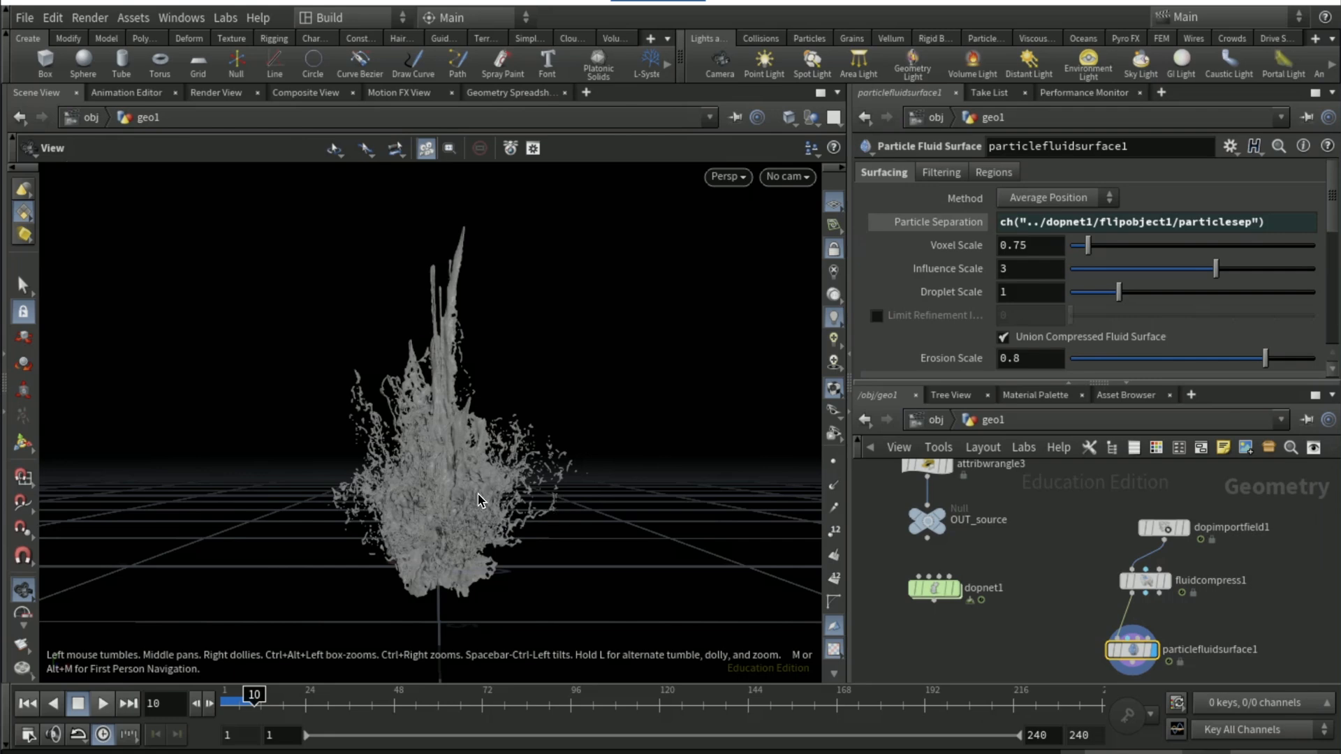
{"action": "left_click_drag", "start_coordinate": [517, 480], "coordinate": [491, 494]}
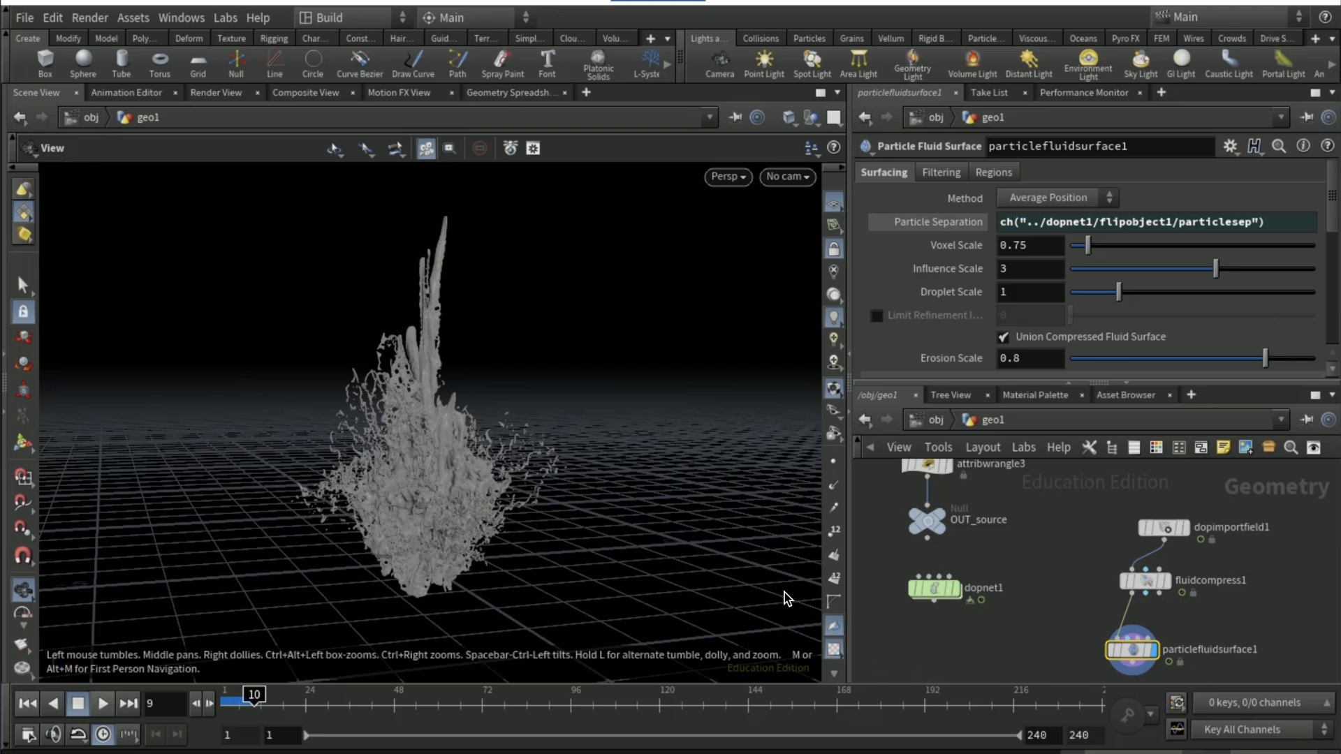
Set flipobject1's Particle Separation to 0.05 inside dopnet1 and go back to geo1
{"action": "double_click", "coordinate": [938, 589]}
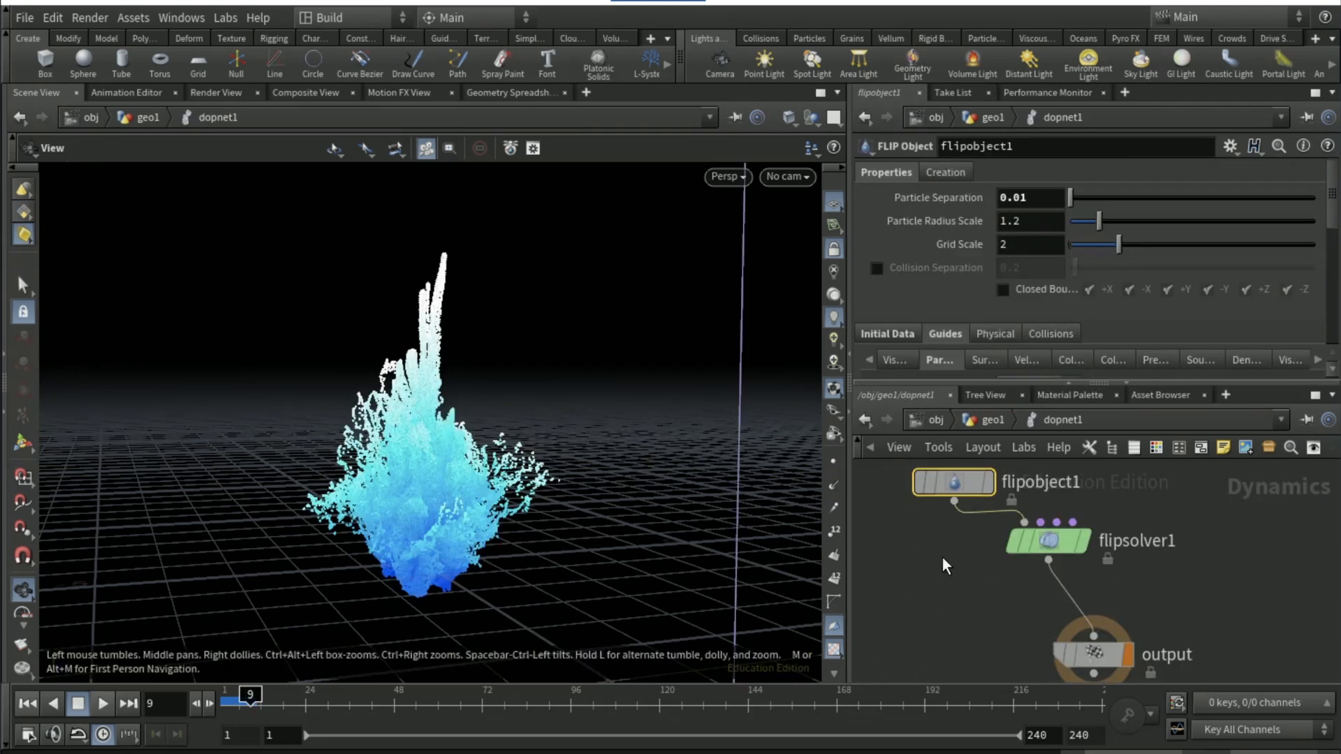
{"action": "left_click", "coordinate": [1035, 199]}
{"action": "key", "text": "BackSpace"}
{"action": "type", "text": "5"}
{"action": "key", "text": "Return"}
{"action": "key", "text": "u"}
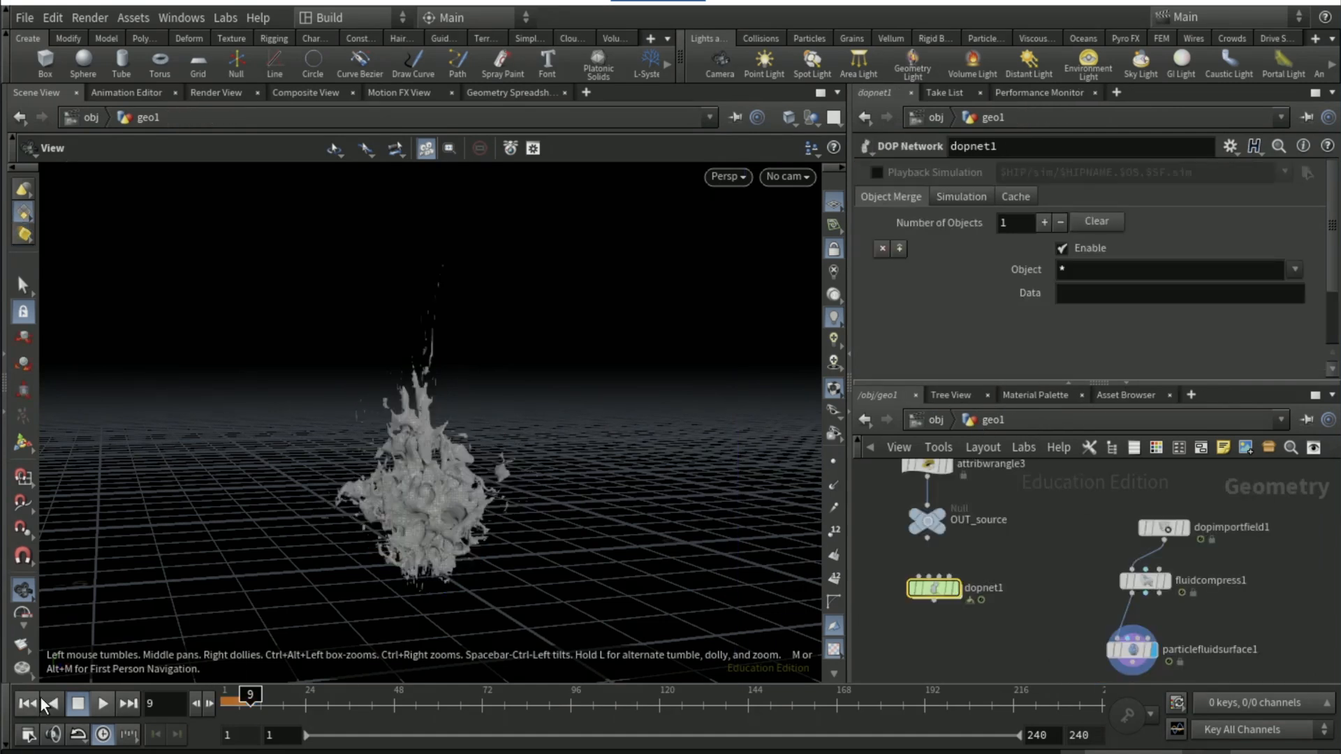
Briefly play the coarser fluid surface and return to frame 1
{"action": "left_click", "coordinate": [103, 703]}
{"action": "left_click", "coordinate": [97, 706]}
{"action": "key", "text": "ctrl+Up"}
Set attribvop1's noise Turbulence to 2 and play the simulation from frame 1
{"action": "middle_click_drag", "start_coordinate": [1016, 467], "coordinate": [1009, 552]}
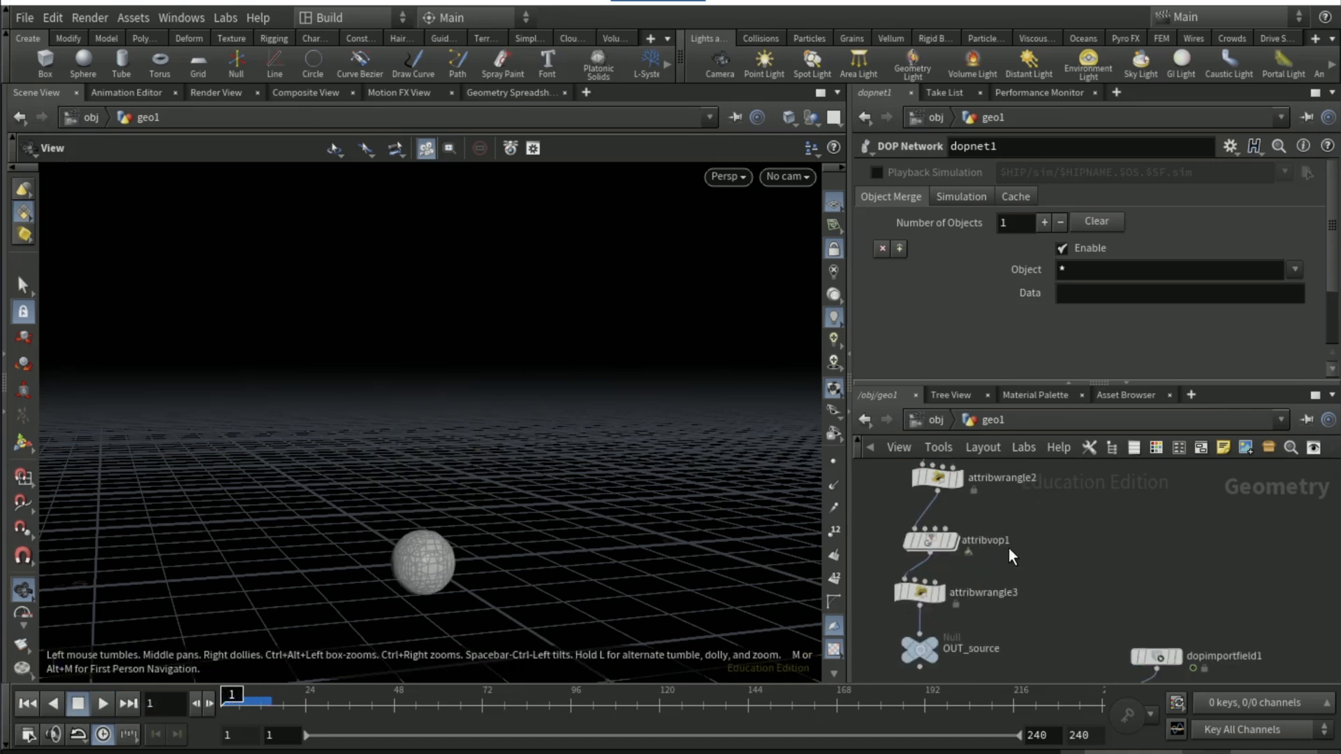
{"action": "left_click", "coordinate": [940, 549]}
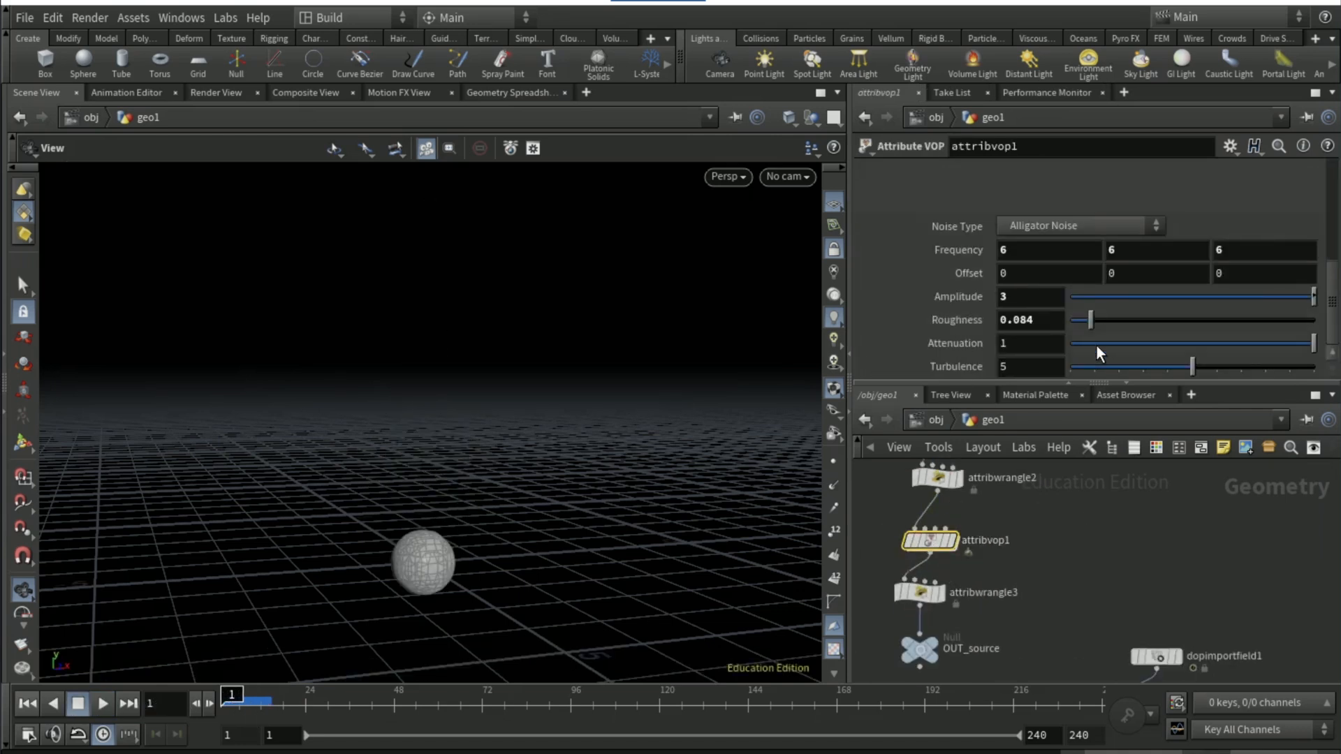
{"action": "left_click_drag", "start_coordinate": [1137, 361], "coordinate": [1129, 366]}
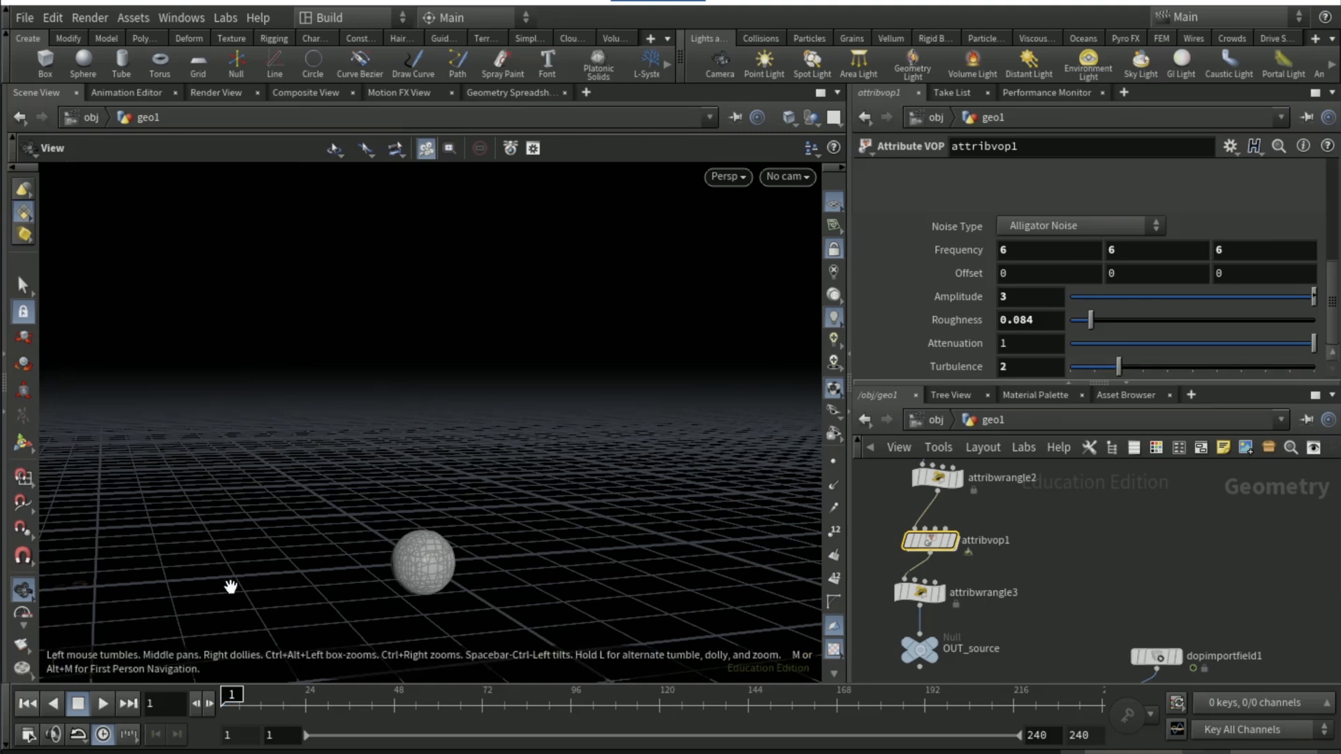
{"action": "left_click", "coordinate": [107, 702]}
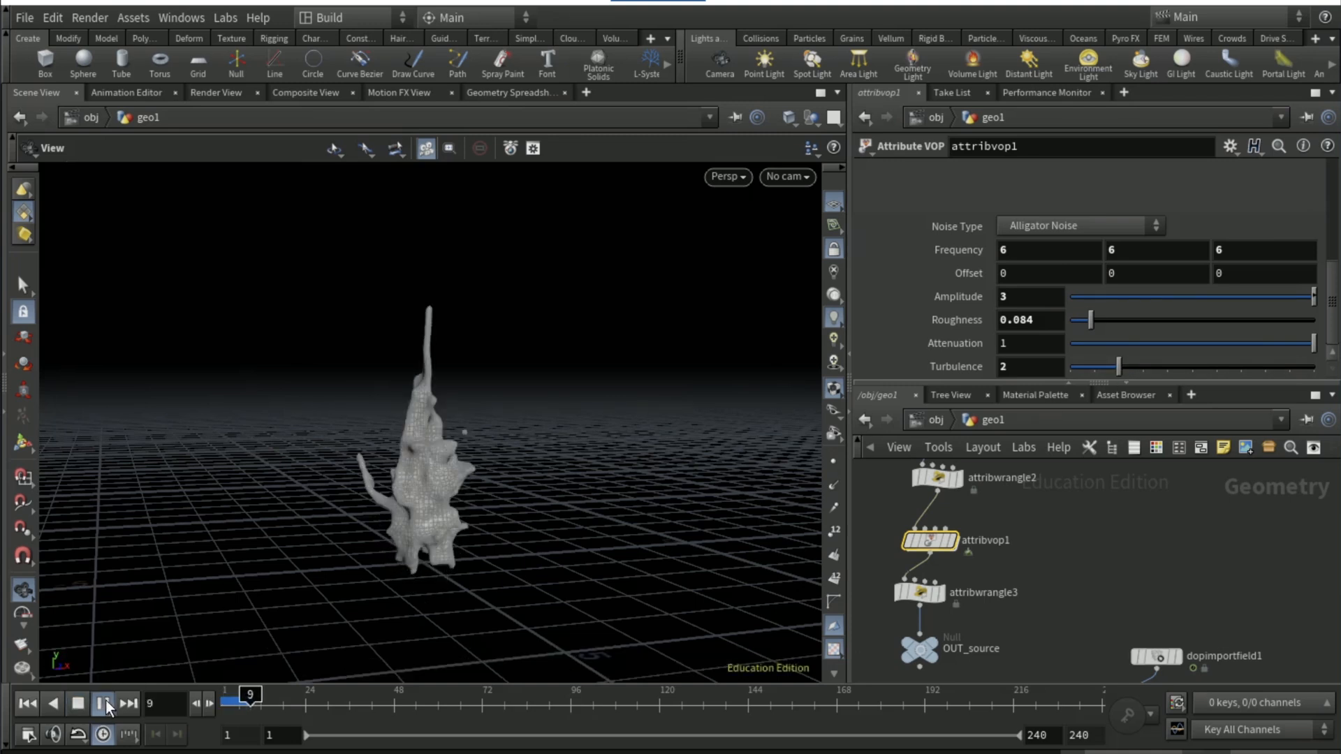
Set attribvop1's noise Roughness to 0.322 and Amplitude to 0.349, and play the simulation from frame 1
{"action": "key", "text": "ctrl+Up"}
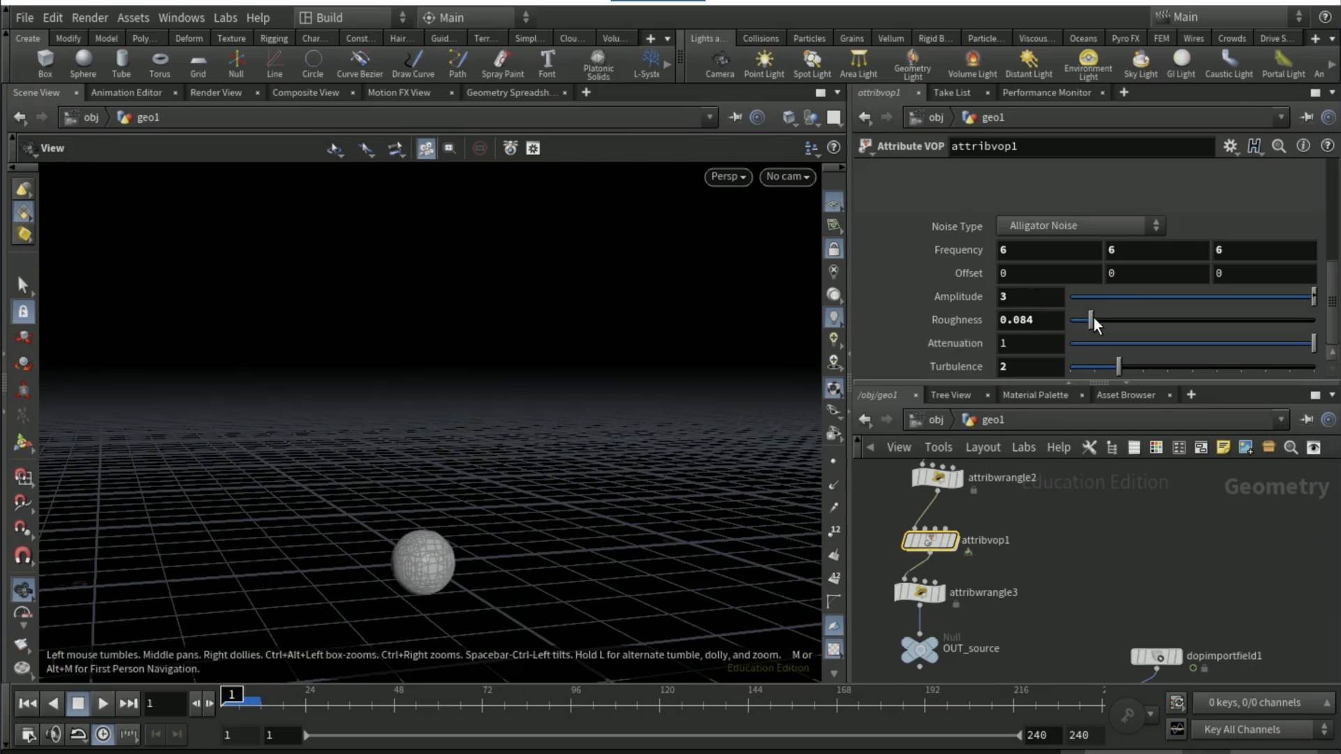
{"action": "left_click_drag", "start_coordinate": [1119, 317], "coordinate": [1149, 319]}
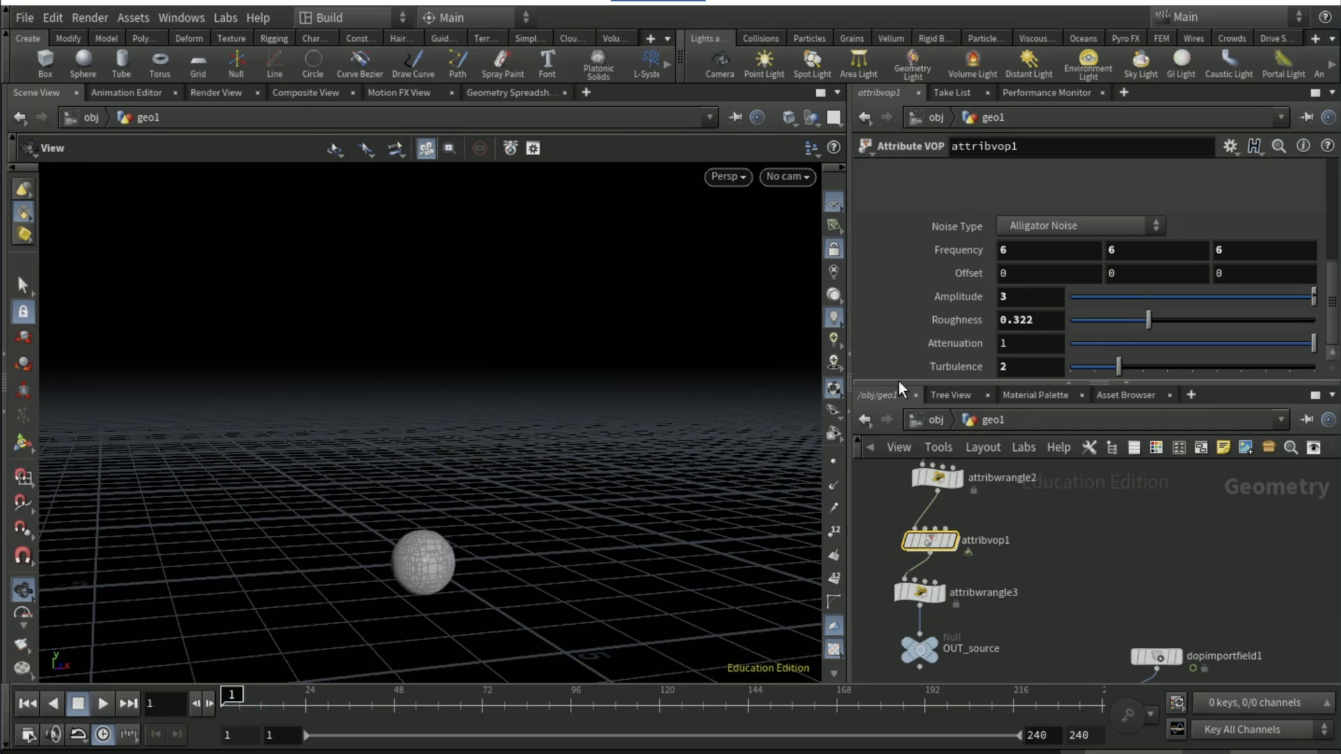
{"action": "left_click_drag", "start_coordinate": [1295, 302], "coordinate": [1281, 296]}
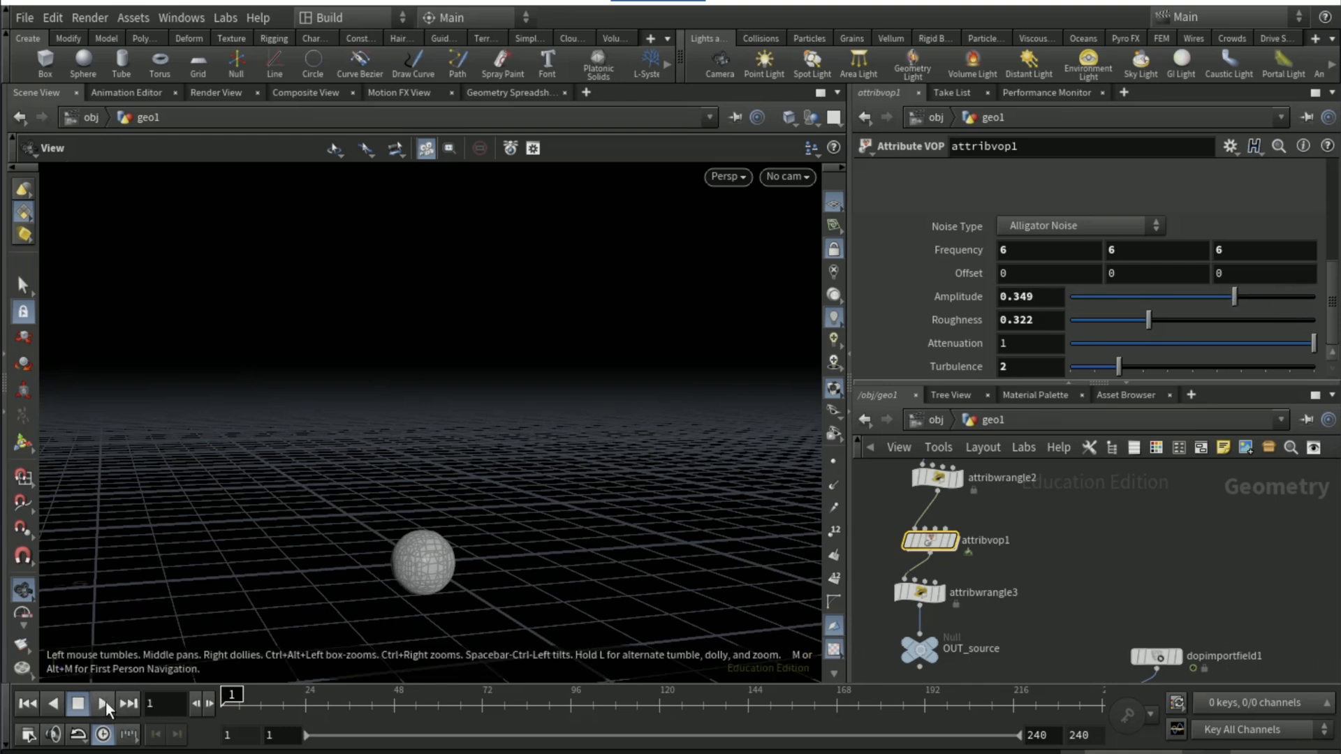
{"action": "left_click", "coordinate": [106, 702]}
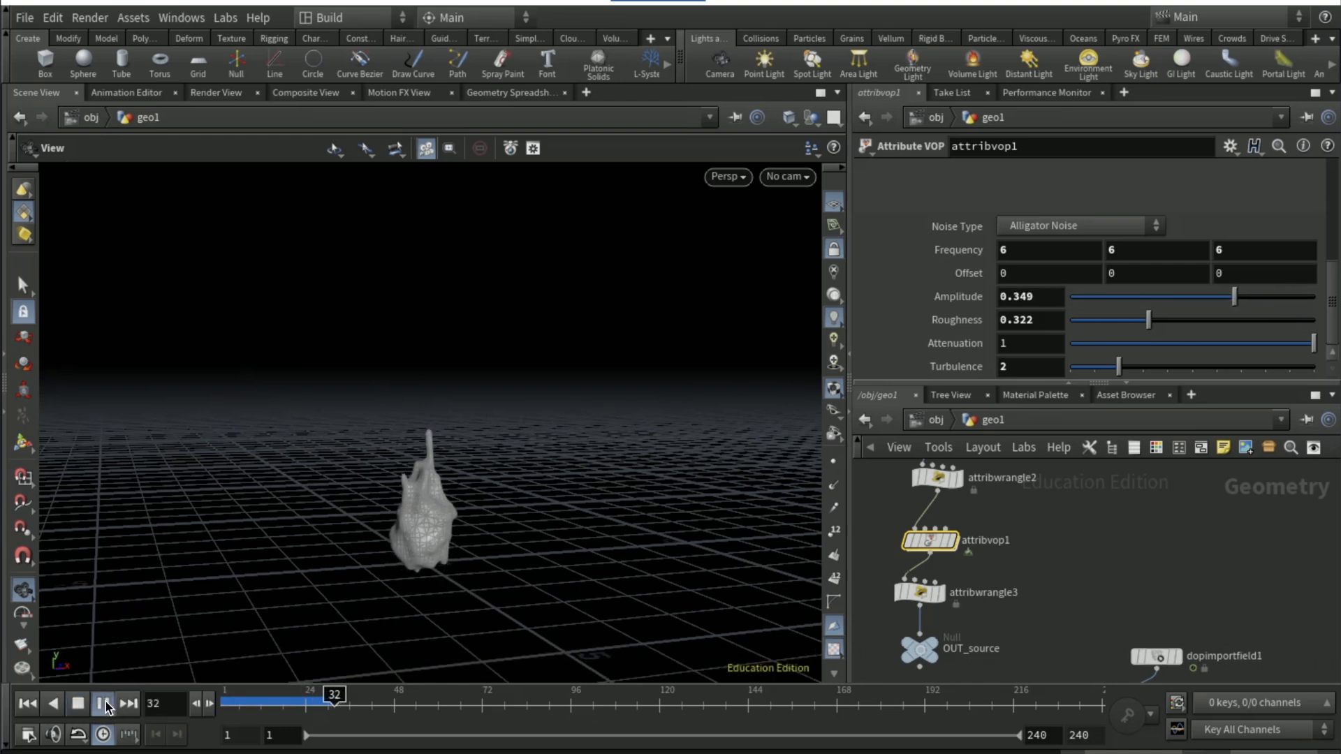
{"action": "left_click", "coordinate": [78, 704]}
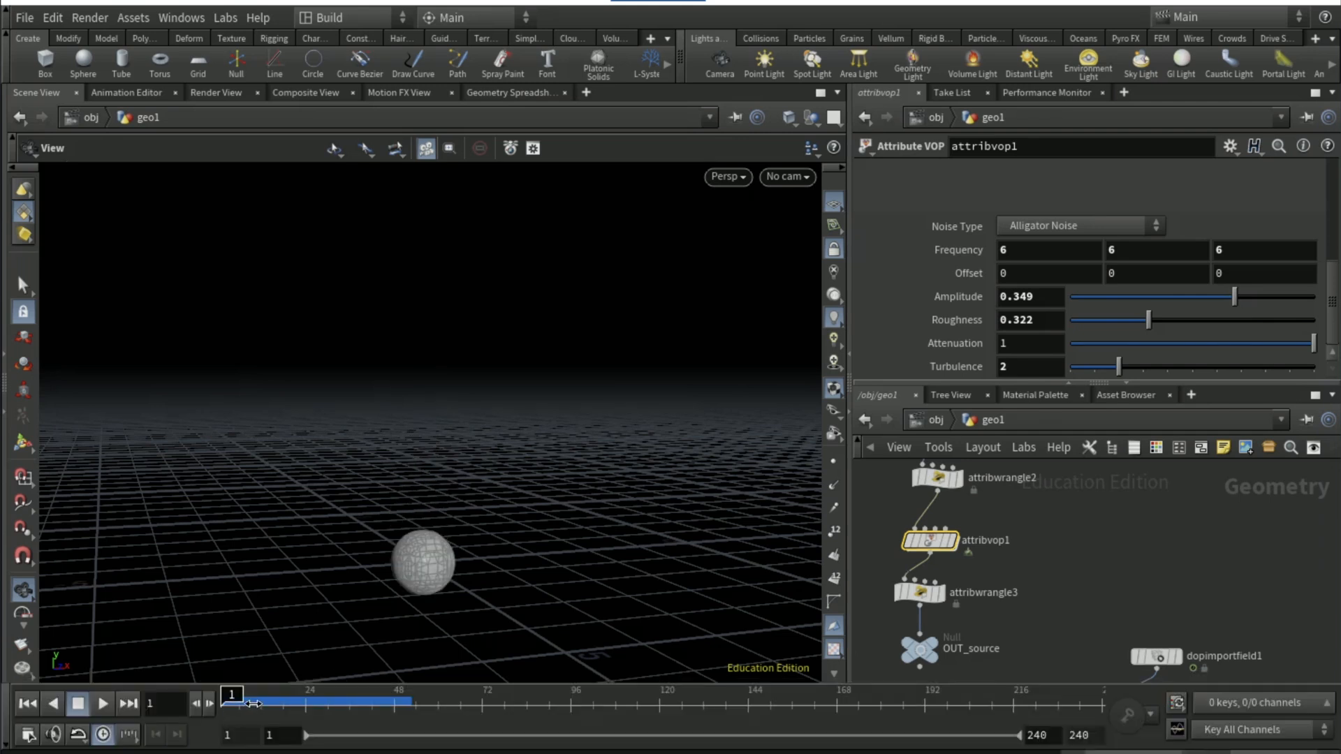
Set the noise Turbulence to 6 and briefly play the simulation from frame 1
{"action": "left_click_drag", "start_coordinate": [1185, 367], "coordinate": [1218, 366]}
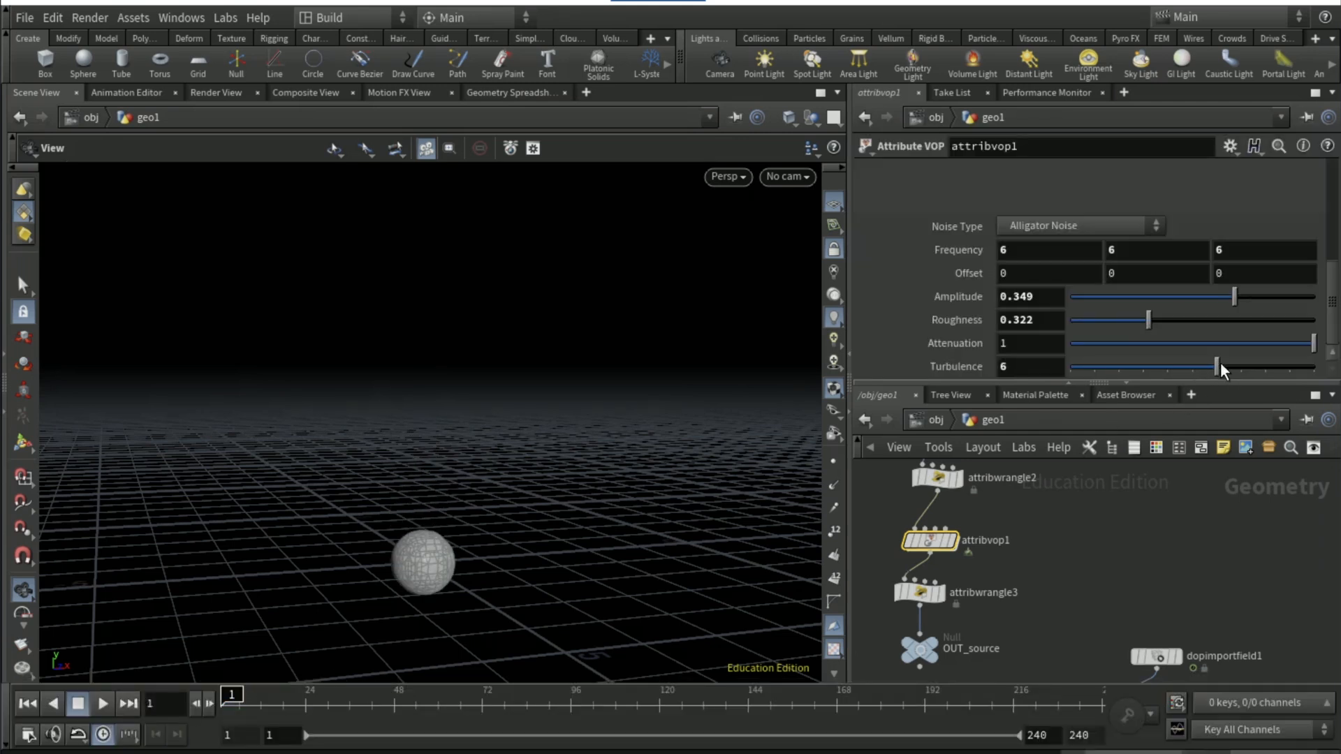
{"action": "left_click", "coordinate": [102, 703]}
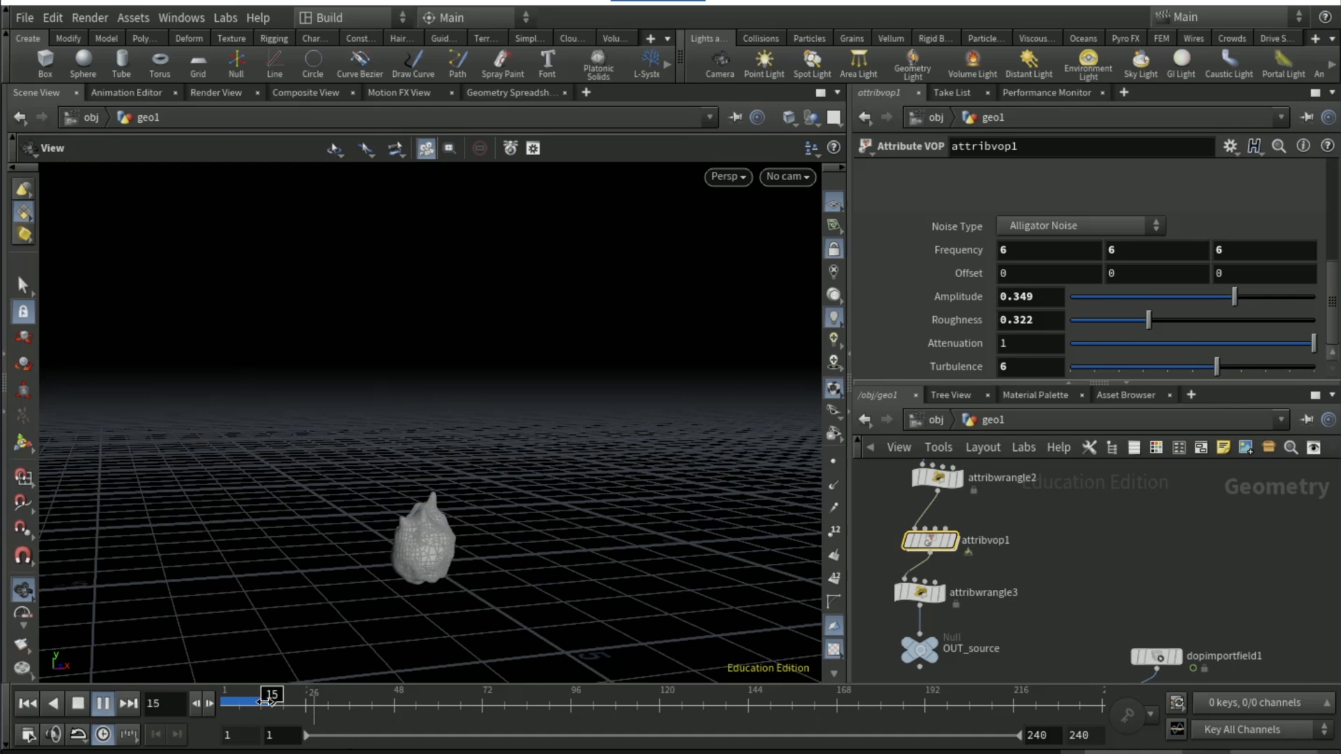
{"action": "left_click", "coordinate": [224, 702]}
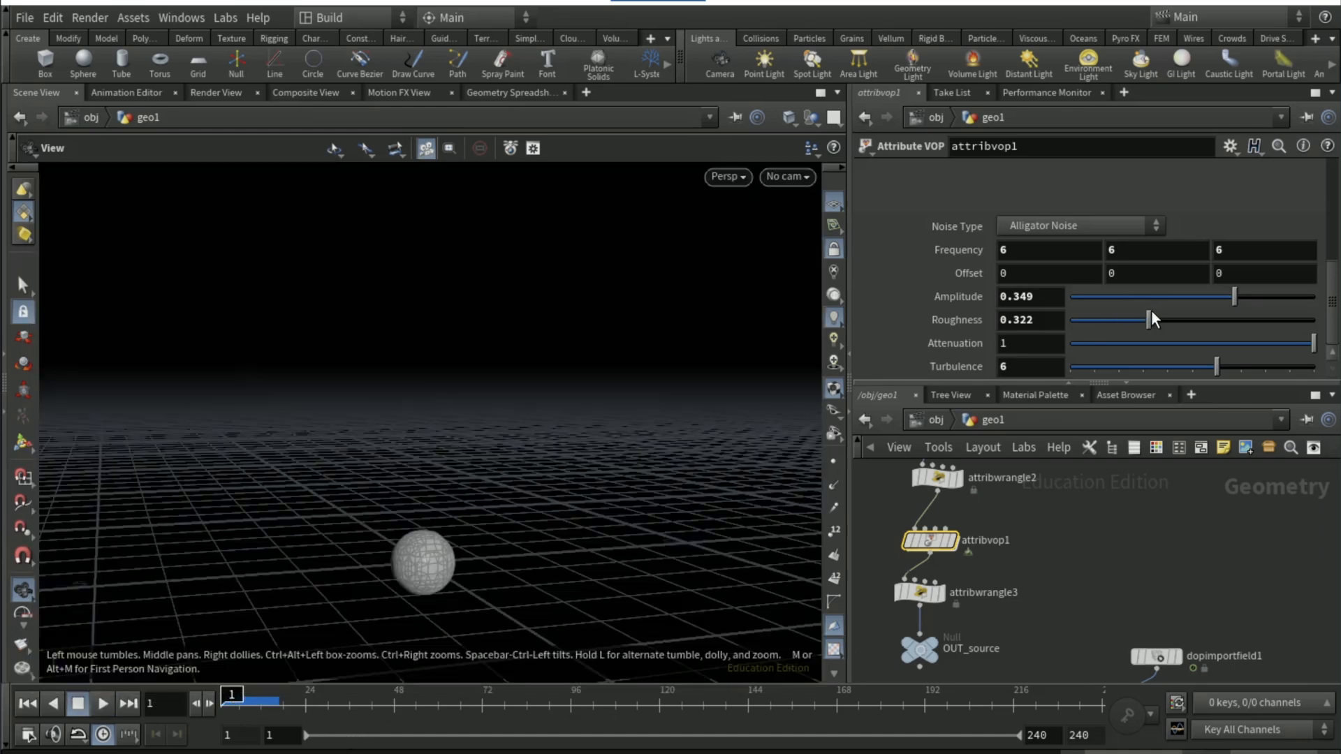
Set attribvop1's noise Roughness to 0.812 and Amplitude to 0.648, replaying the simulation up to frame 30
{"action": "left_click_drag", "start_coordinate": [1149, 319], "coordinate": [1268, 320]}
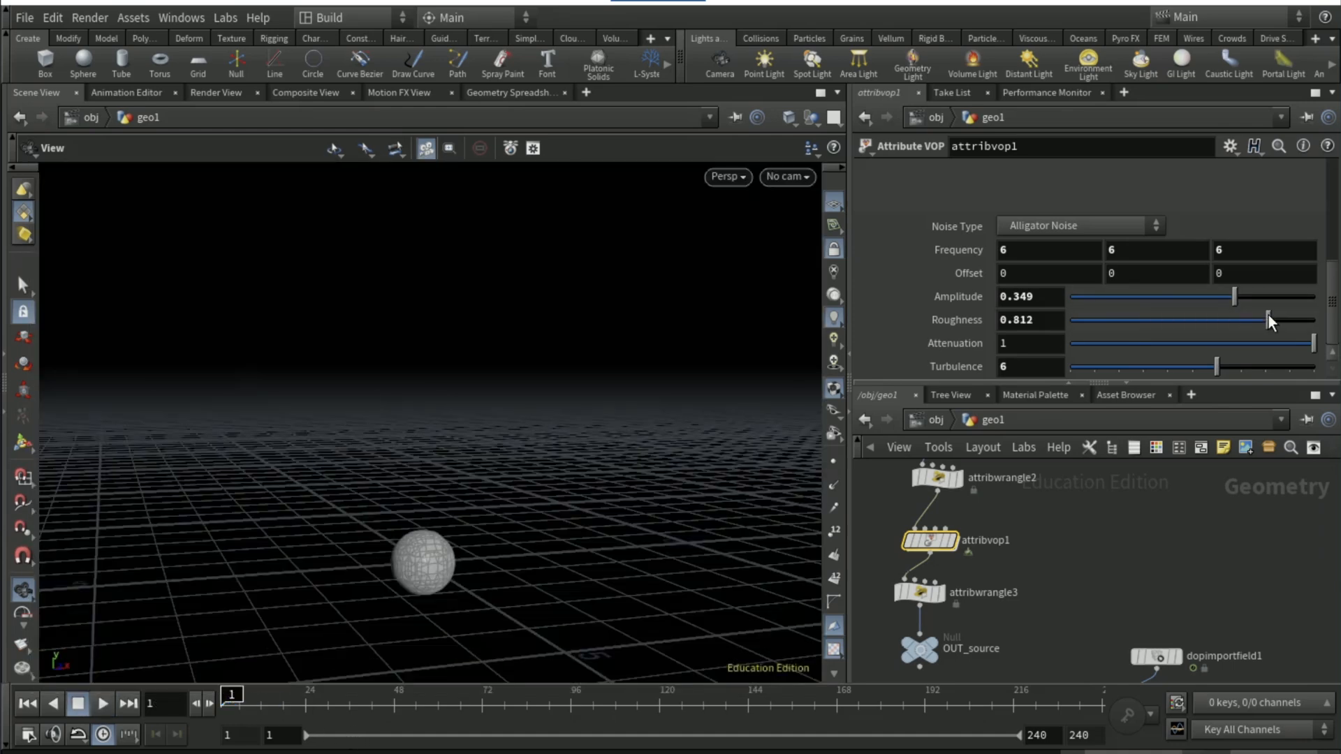
{"action": "left_click", "coordinate": [102, 703]}
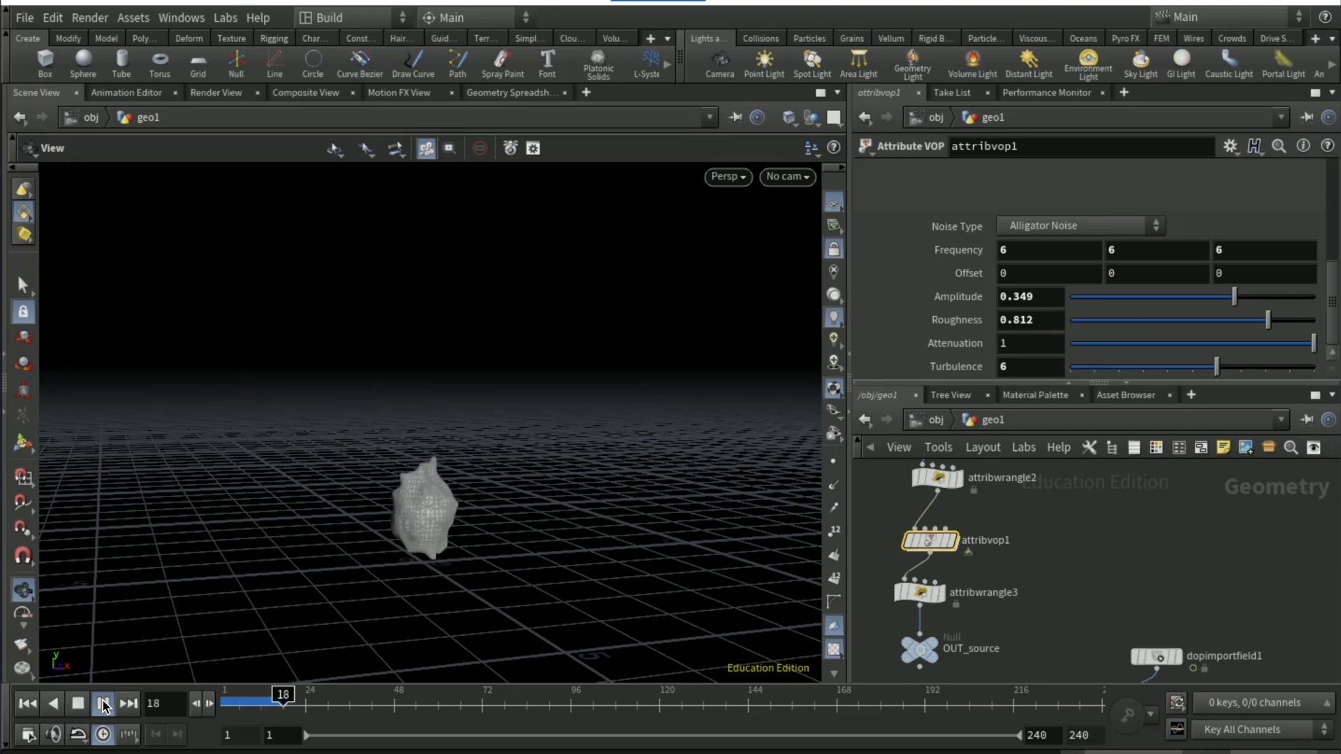
{"action": "left_click", "coordinate": [27, 703]}
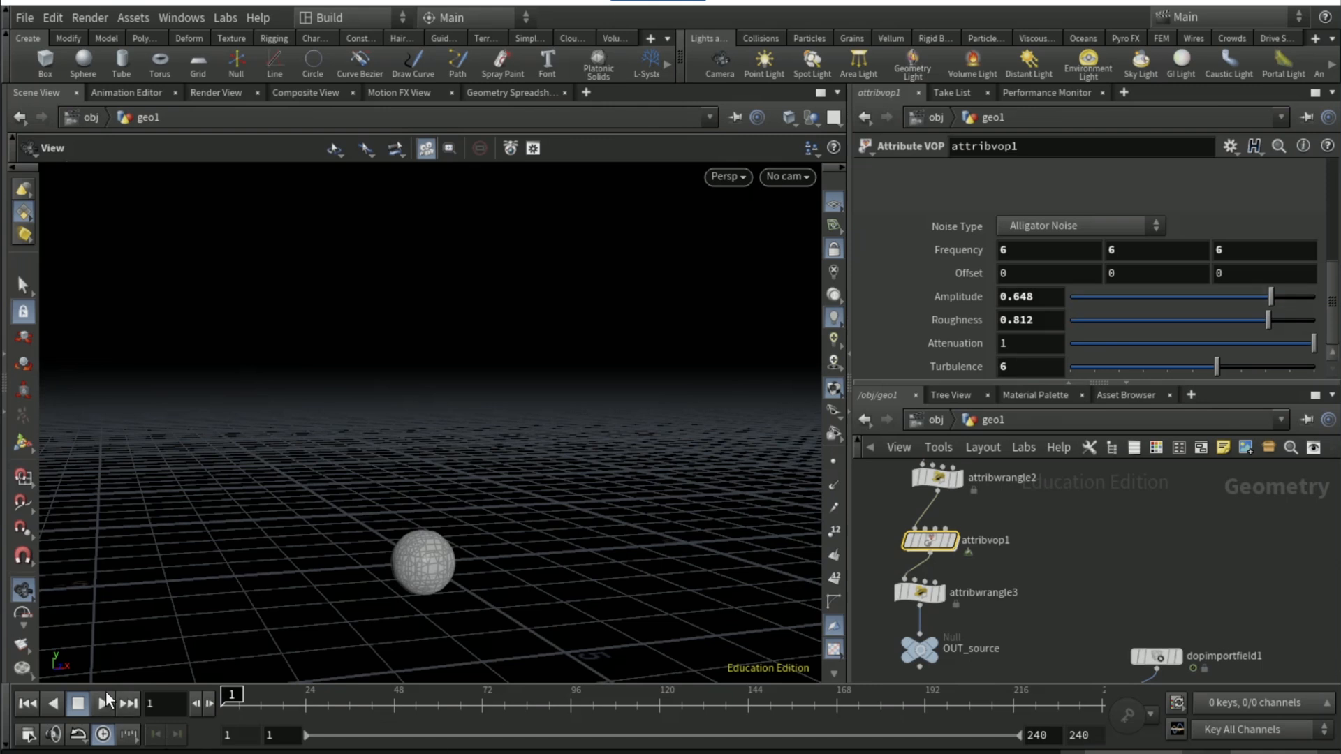
{"action": "left_click", "coordinate": [105, 701]}
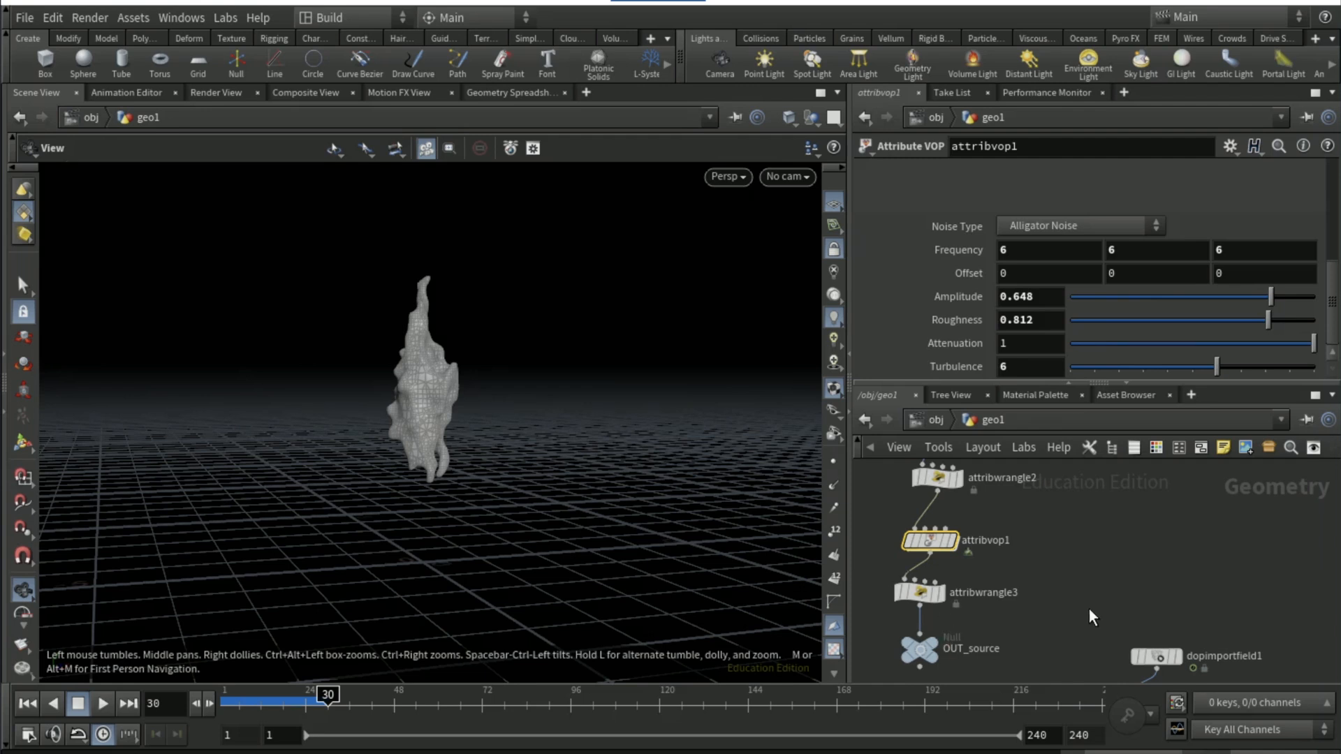
Set flipobject1's Particle Separation to 0.01 inside dopnet1 and replay the fluid surface in geo1 up to frame 18
{"action": "scroll", "coordinate": [1028, 572], "scroll_direction": "down", "scroll_amount": 4}
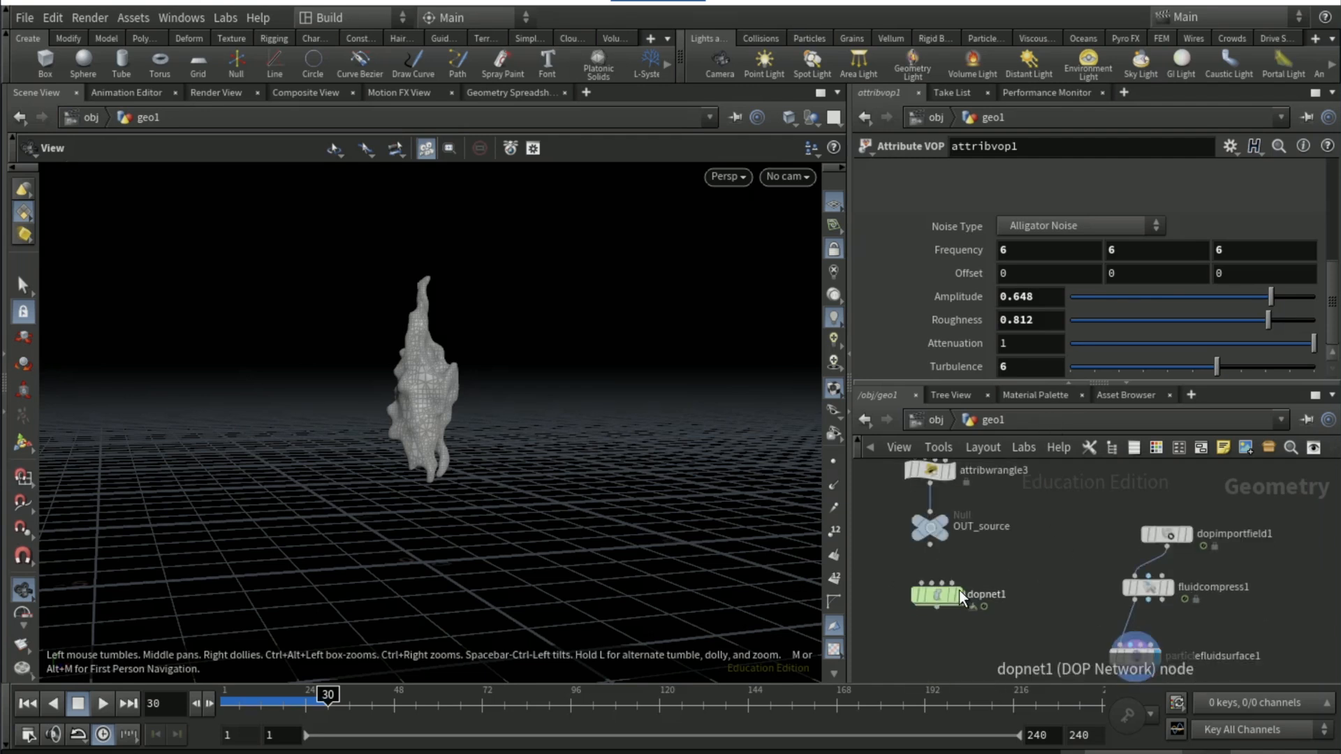
{"action": "double_click", "coordinate": [942, 595]}
{"action": "left_click", "coordinate": [954, 475]}
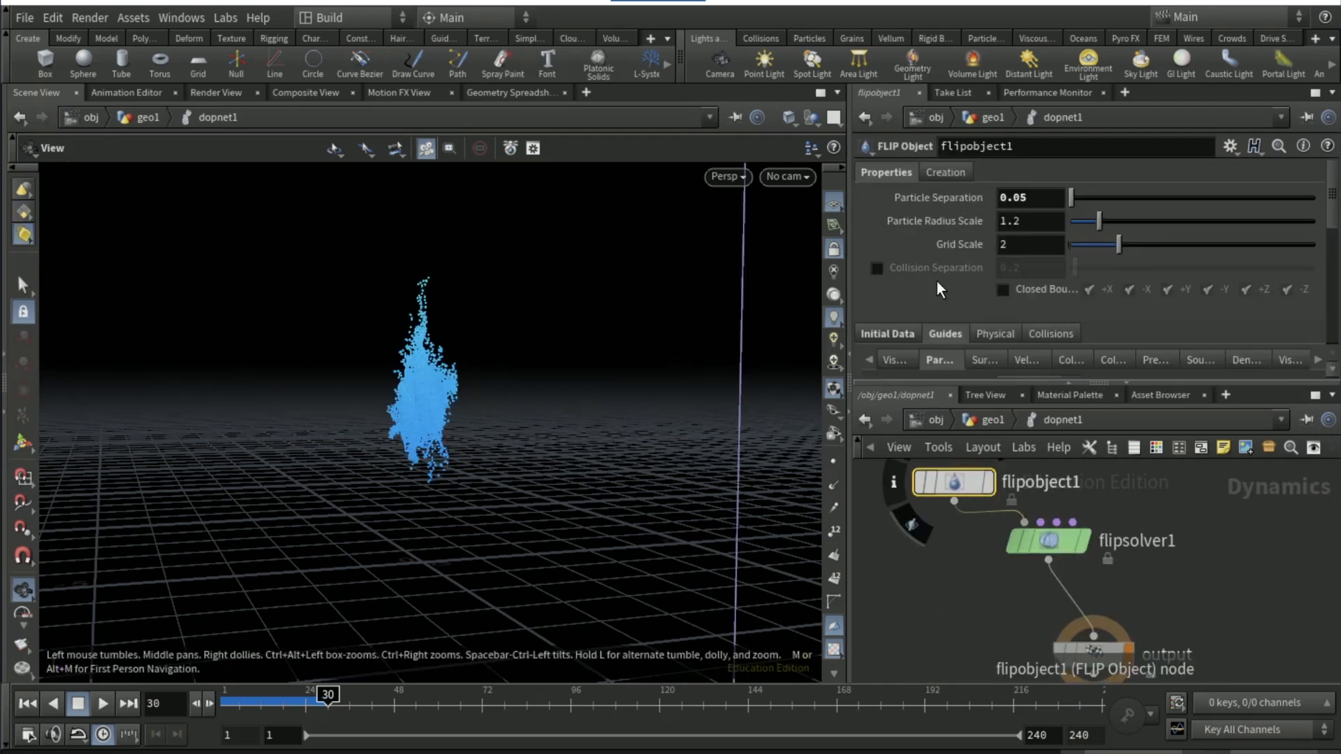
{"action": "left_click", "coordinate": [1038, 200]}
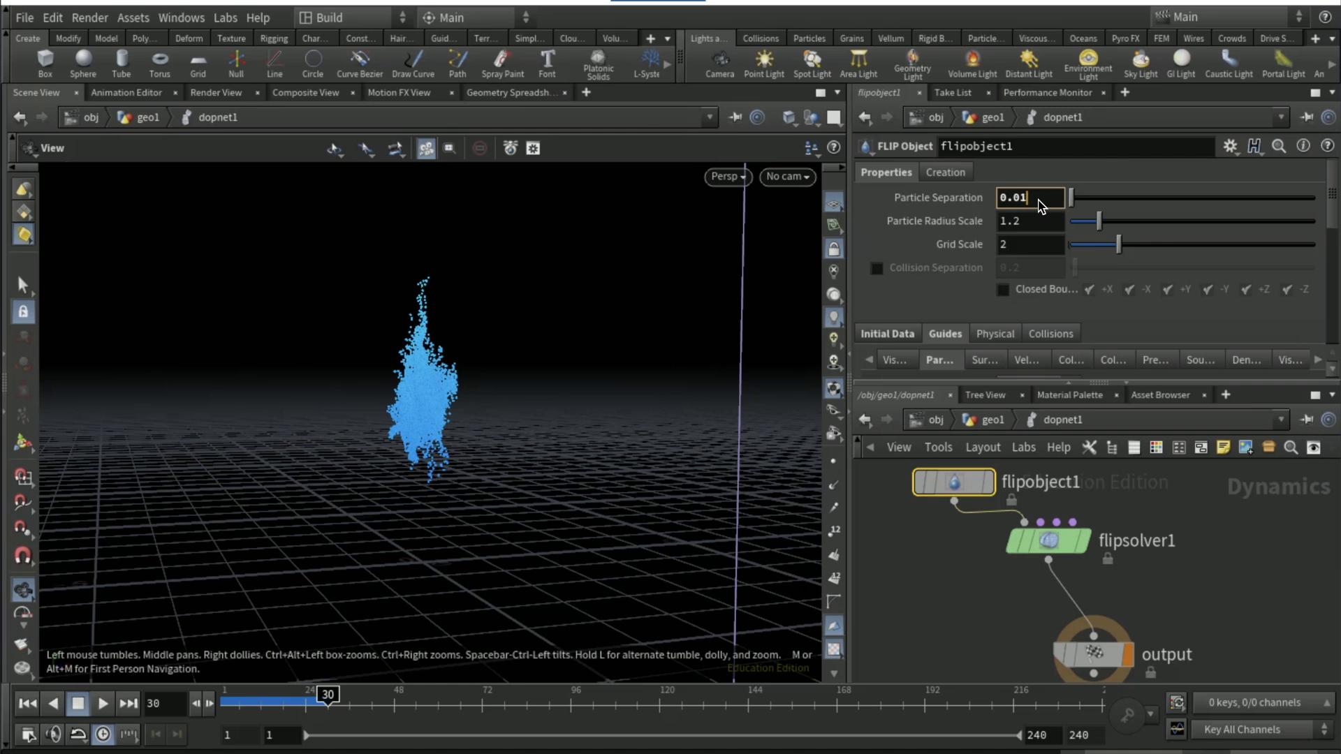
{"action": "key", "text": "Return"}
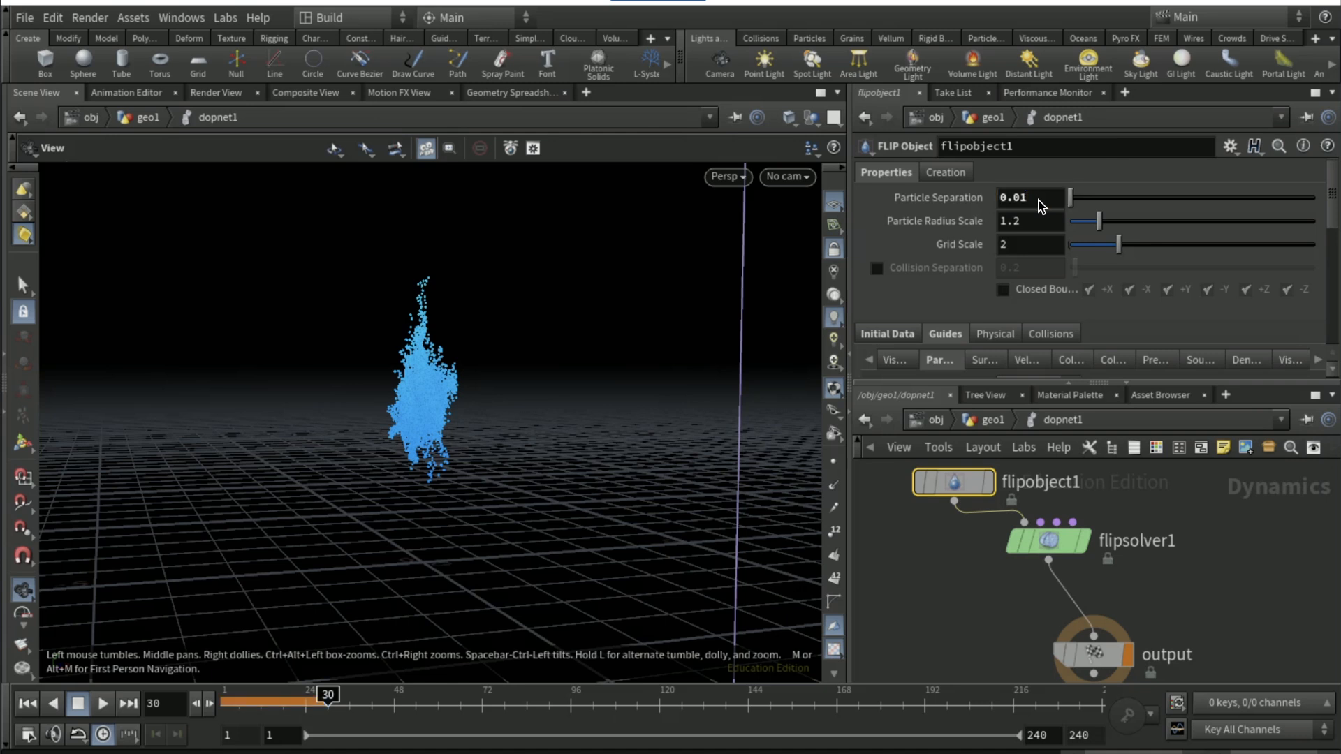
{"action": "left_click", "coordinate": [982, 421]}
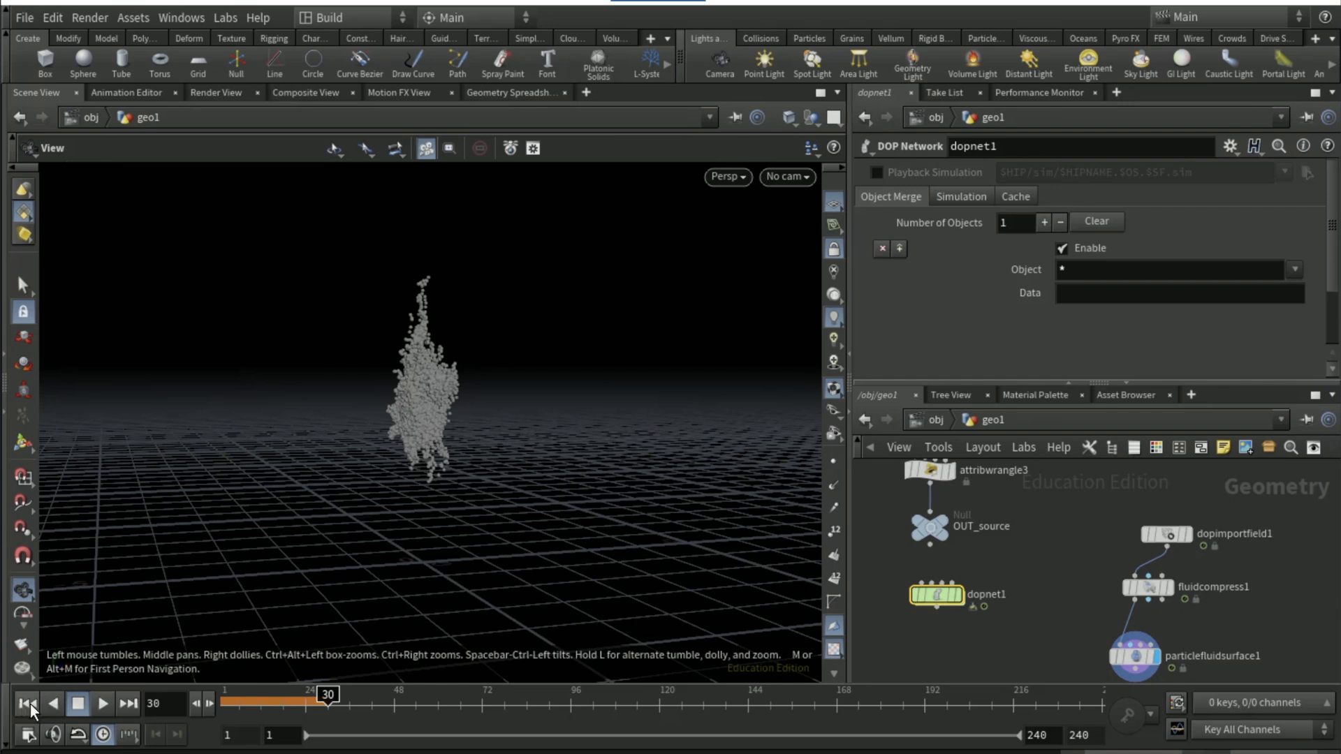
{"action": "left_click", "coordinate": [102, 704]}
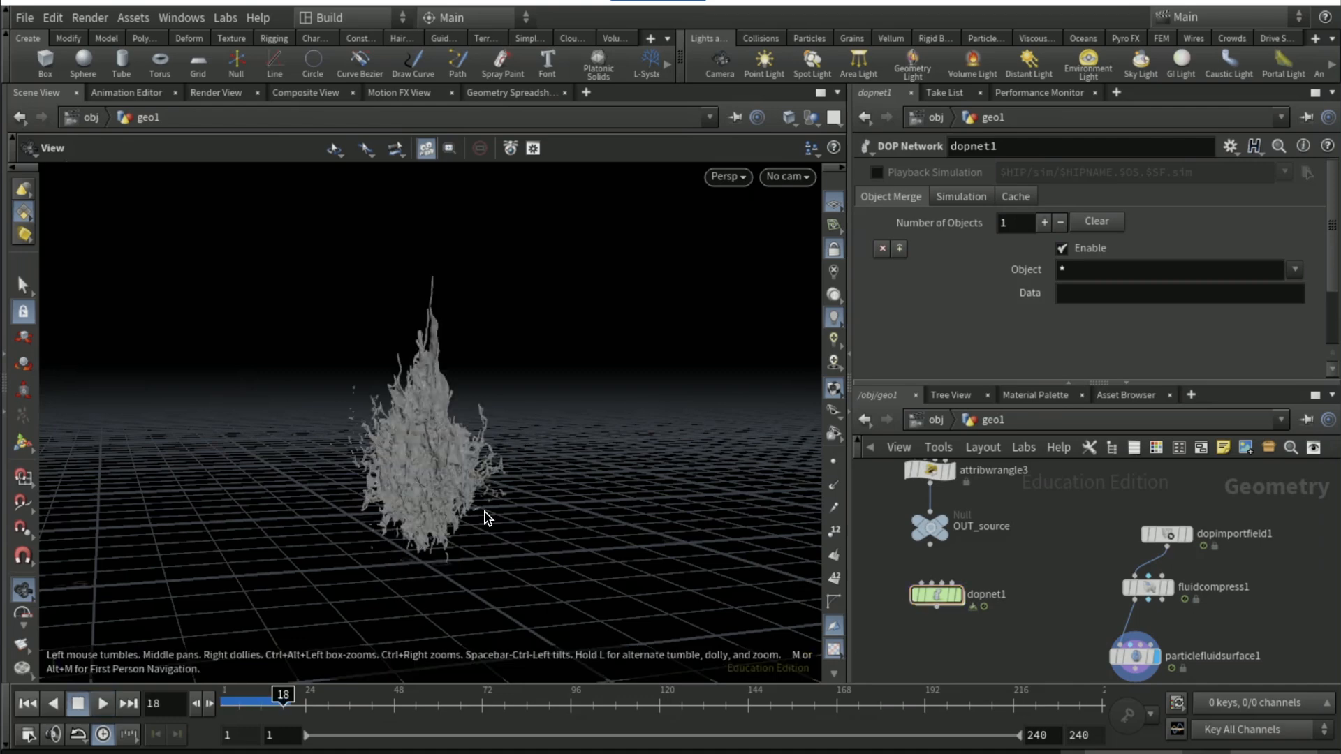
{"action": "left_click_drag", "start_coordinate": [436, 477], "coordinate": [503, 516]}
Set flipobject1's Particle Separation to 0.04 inside dopnet1 and go back to frame 1
{"action": "double_click", "coordinate": [905, 640]}
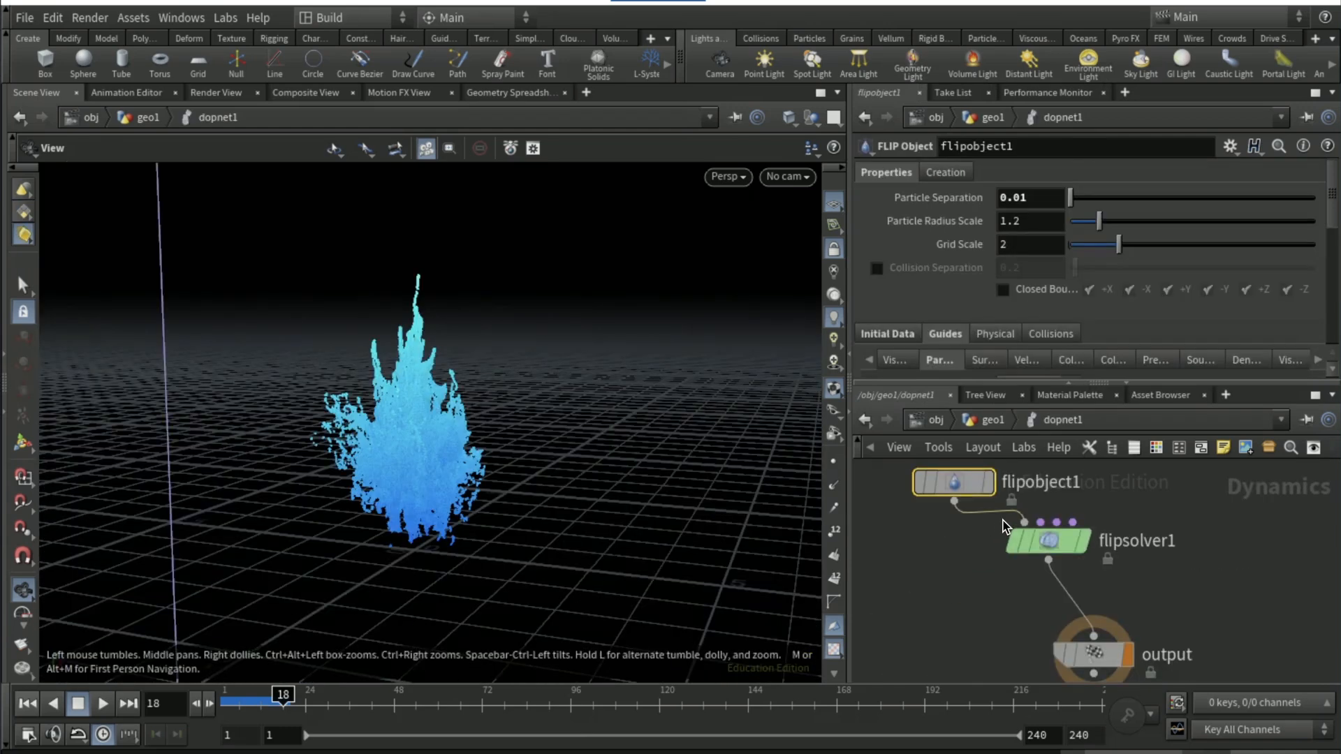
{"action": "left_click", "coordinate": [1043, 202]}
{"action": "key", "text": "BackSpace"}
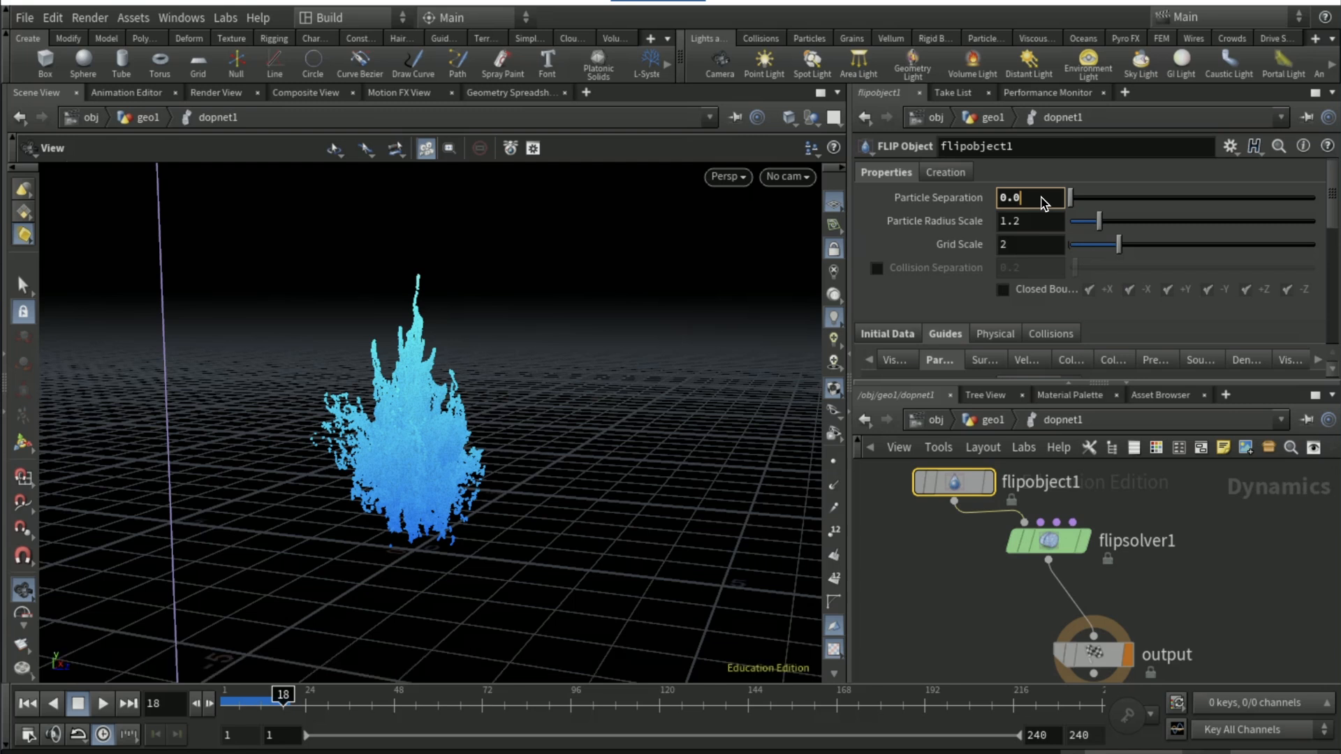
{"action": "type", "text": "4"}
{"action": "key", "text": "Return"}
{"action": "left_click", "coordinate": [28, 703]}
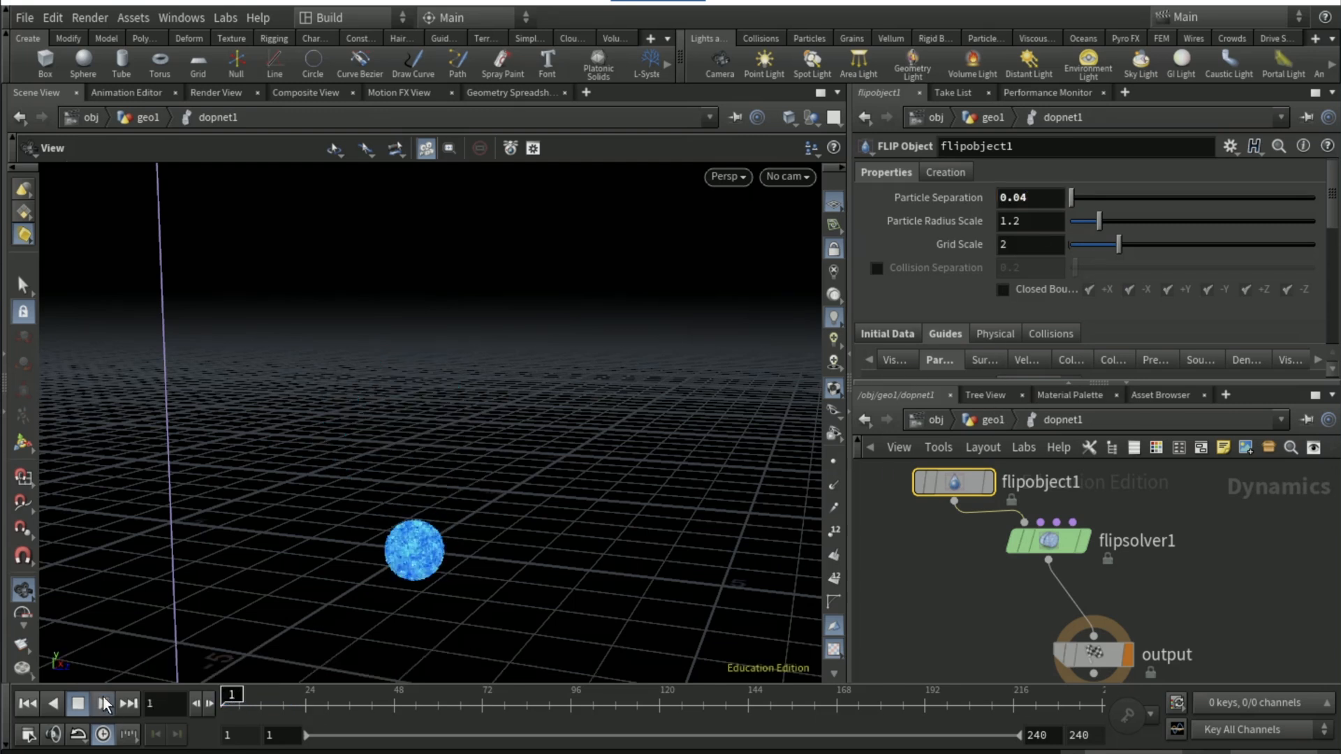
Return to geo1 and play the fluid surface from frame 1 to frame 21
{"action": "left_click", "coordinate": [102, 704]}
{"action": "left_click", "coordinate": [27, 704]}
{"action": "left_click", "coordinate": [993, 420]}
{"action": "left_click", "coordinate": [95, 701]}
{"action": "left_click", "coordinate": [96, 700]}
Change attribwrangle1's code to @N = {0,2,0}; and play the simulation to frame 18 to inspect the splash
{"action": "middle_click_drag", "start_coordinate": [1033, 488], "coordinate": [1055, 612]}
{"action": "left_click", "coordinate": [945, 522]}
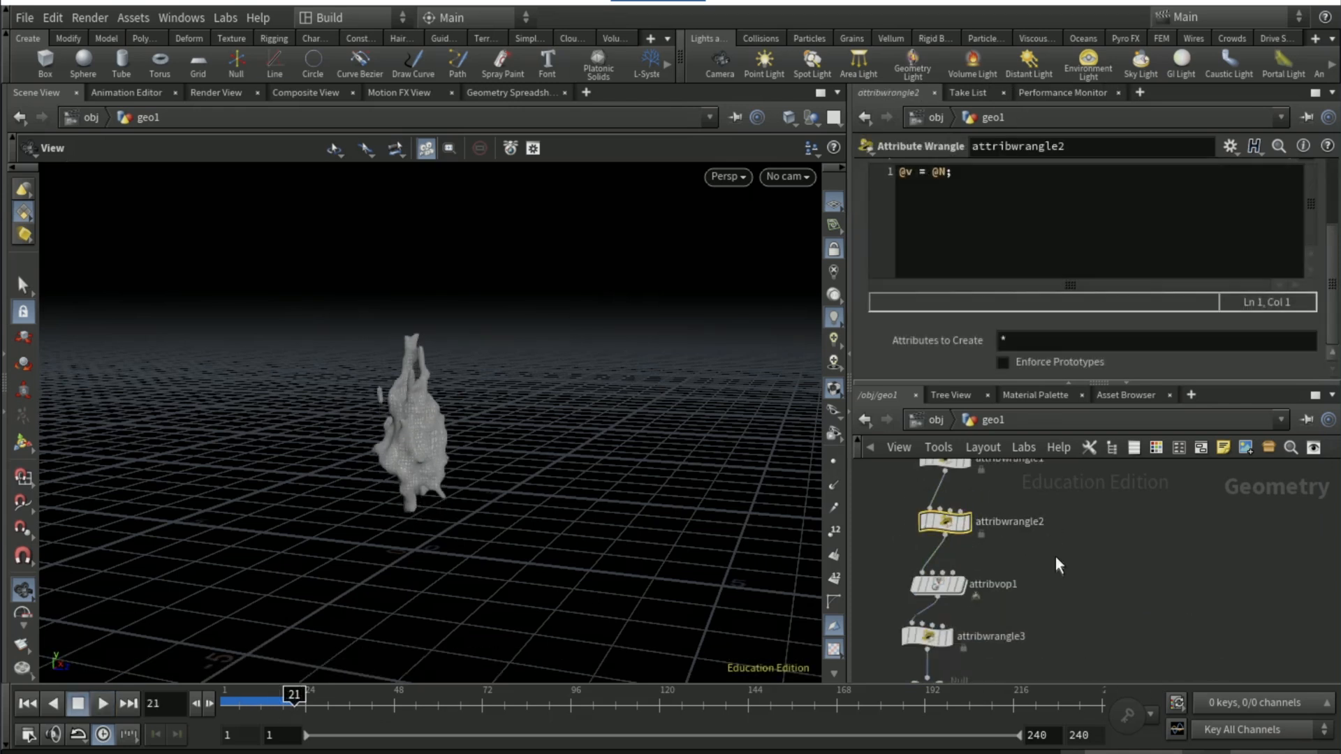
{"action": "middle_click_drag", "start_coordinate": [1054, 556], "coordinate": [1051, 588]}
{"action": "left_click", "coordinate": [941, 490]}
{"action": "left_click", "coordinate": [962, 173]}
{"action": "key", "text": "BackSpace"}
{"action": "type", "text": "2"}
{"action": "key", "text": "Return"}
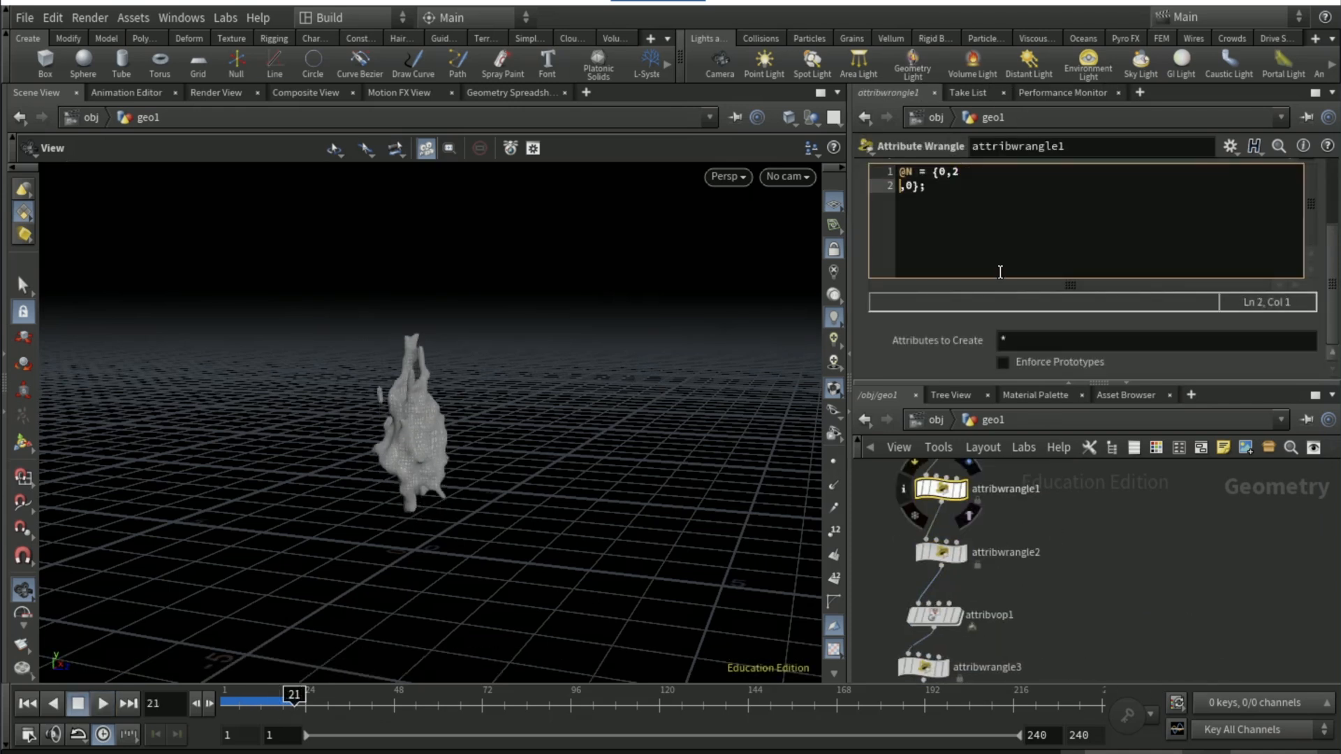
{"action": "key", "text": "BackSpace"}
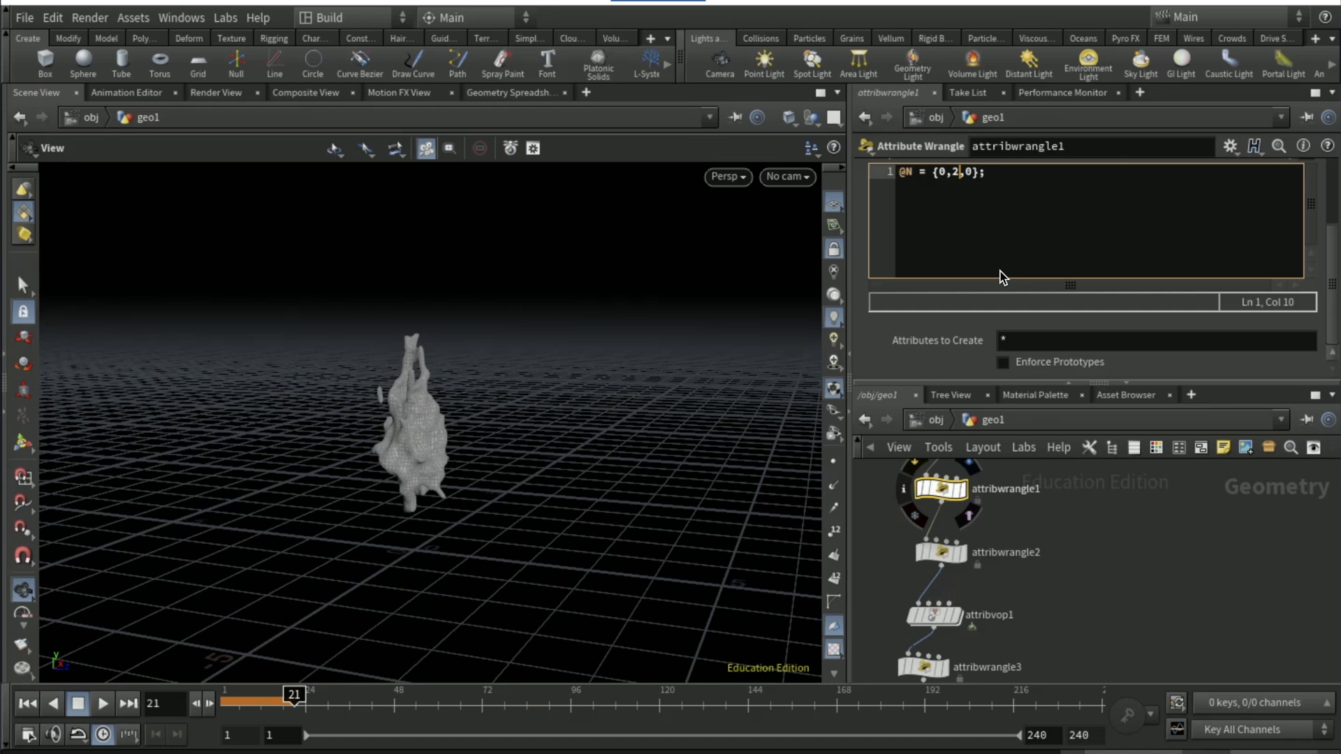
{"action": "left_click", "coordinate": [101, 703]}
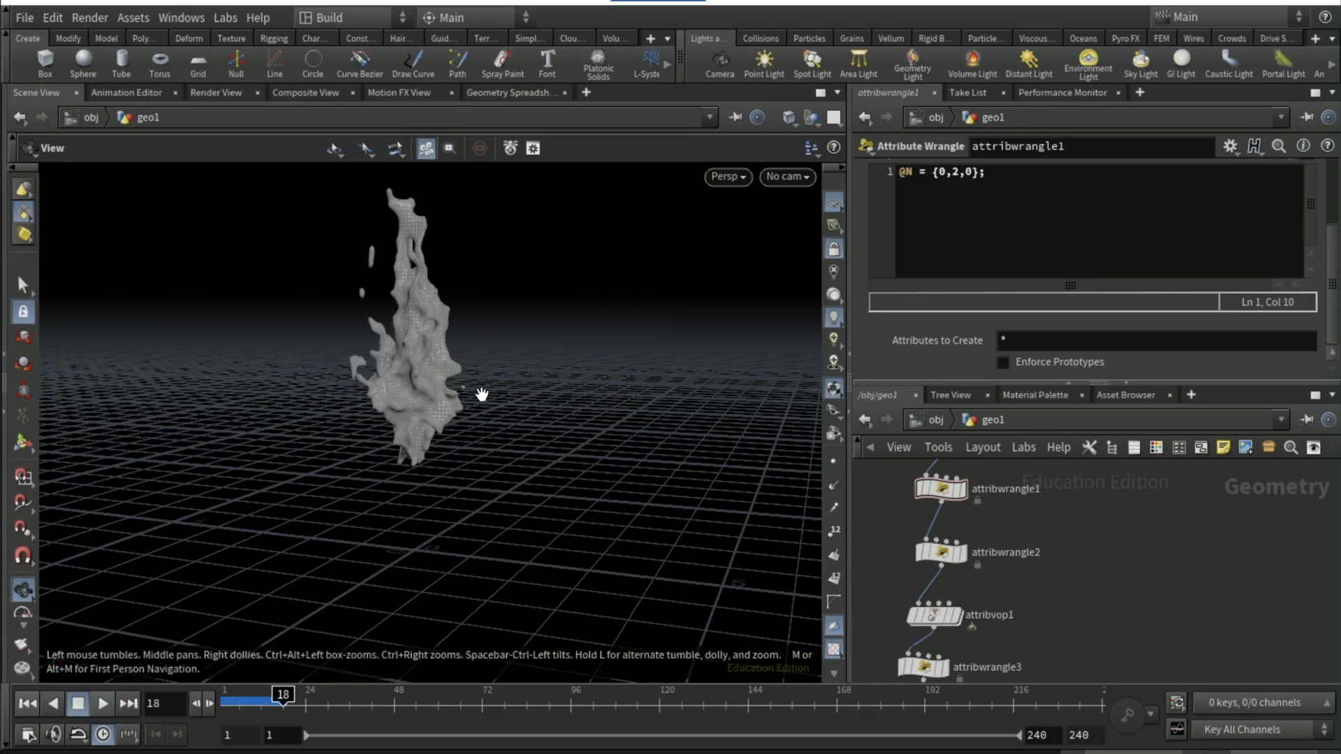
{"action": "left_click_drag", "start_coordinate": [521, 407], "coordinate": [612, 430]}
Set flipobject1's Particle Separation to 0.02 inside dopnet1
{"action": "middle_click_drag", "start_coordinate": [1106, 637], "coordinate": [1100, 539]}
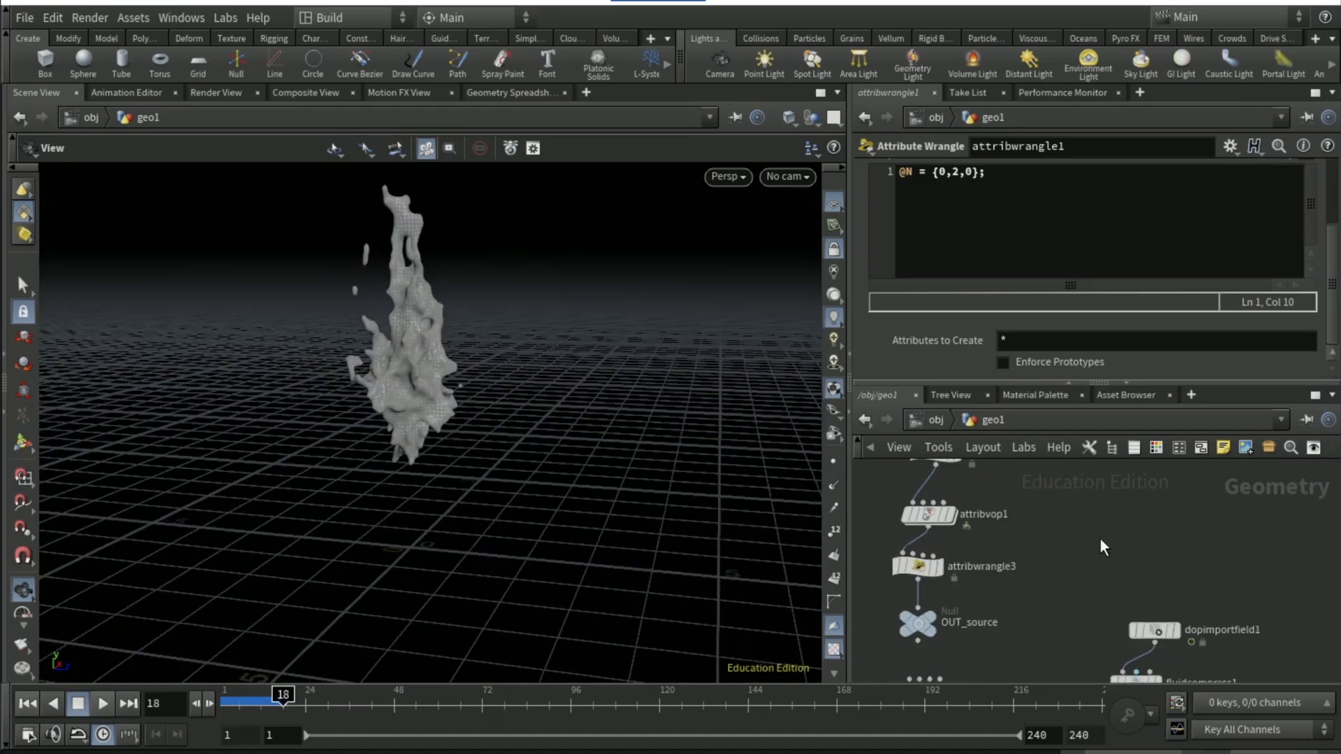
{"action": "middle_click_drag", "start_coordinate": [968, 669], "coordinate": [970, 561]}
{"action": "double_click", "coordinate": [943, 578]}
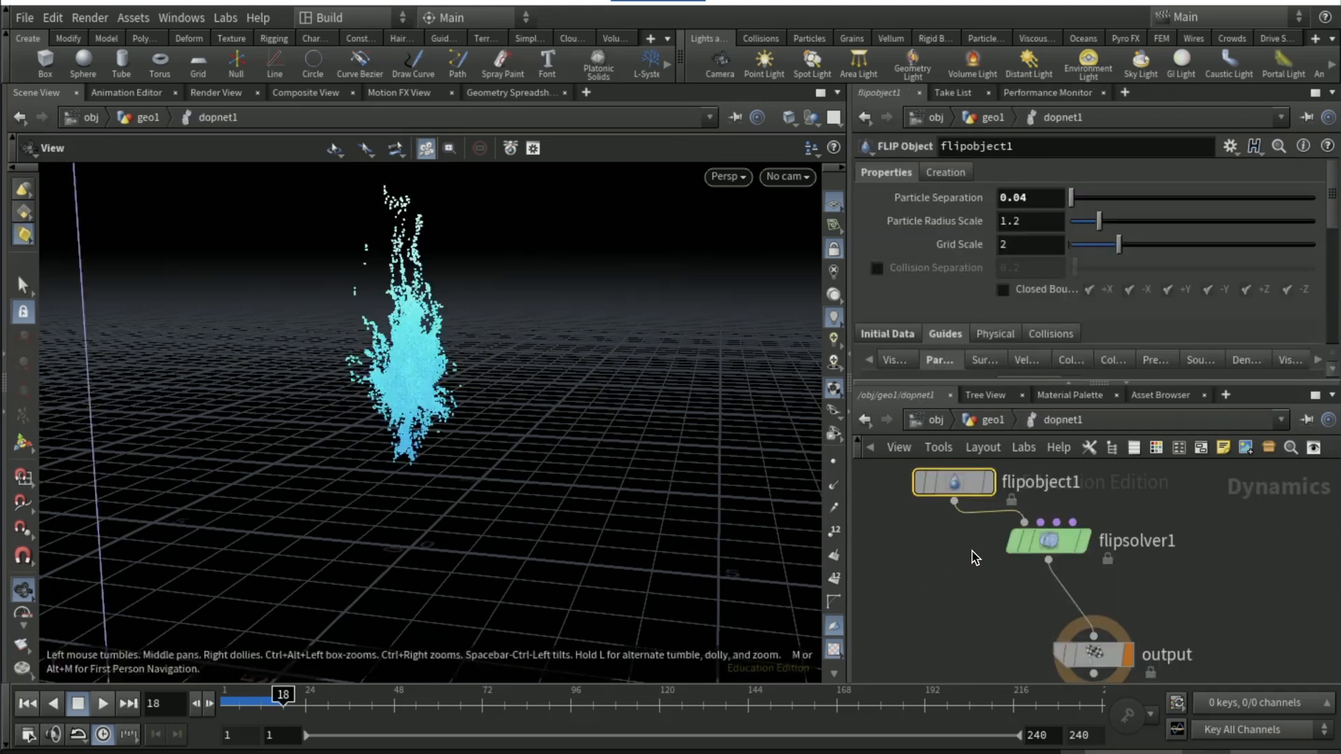
{"action": "left_click", "coordinate": [1047, 203]}
{"action": "key", "text": "BackSpace"}
{"action": "type", "text": "2"}
{"action": "key", "text": "Return"}
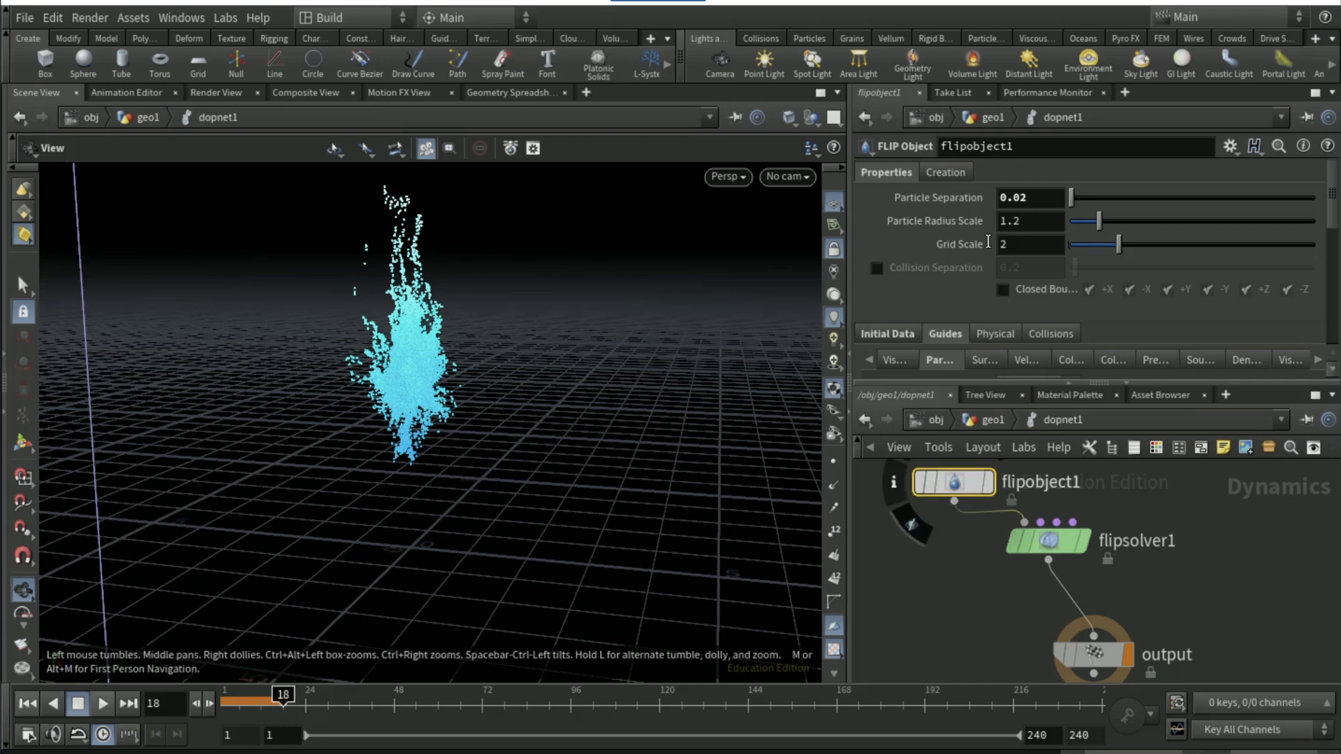
Play the finer simulation from frame 1 to frame 14 and inspect the meshed splash in geo1 from another angle
{"action": "left_click", "coordinate": [78, 704]}
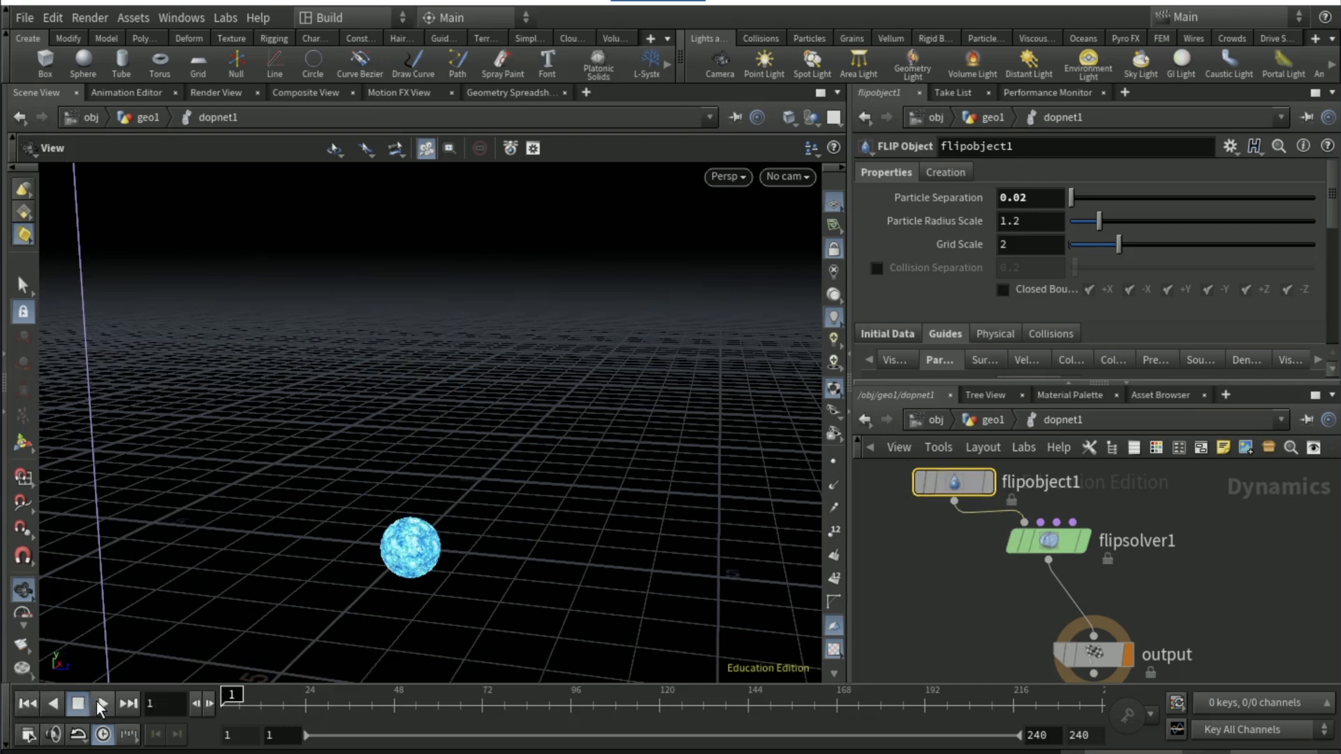
{"action": "left_click", "coordinate": [100, 704]}
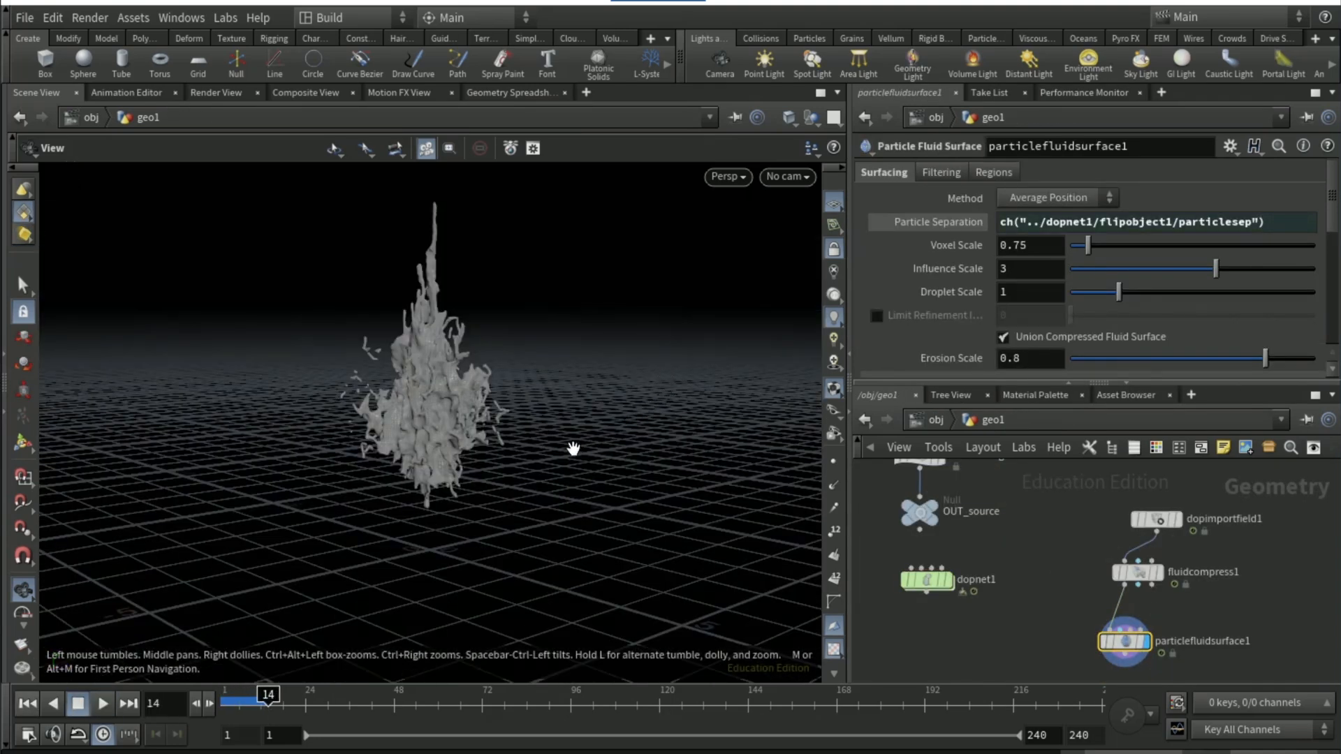
{"action": "left_click_drag", "start_coordinate": [520, 457], "coordinate": [488, 461]}
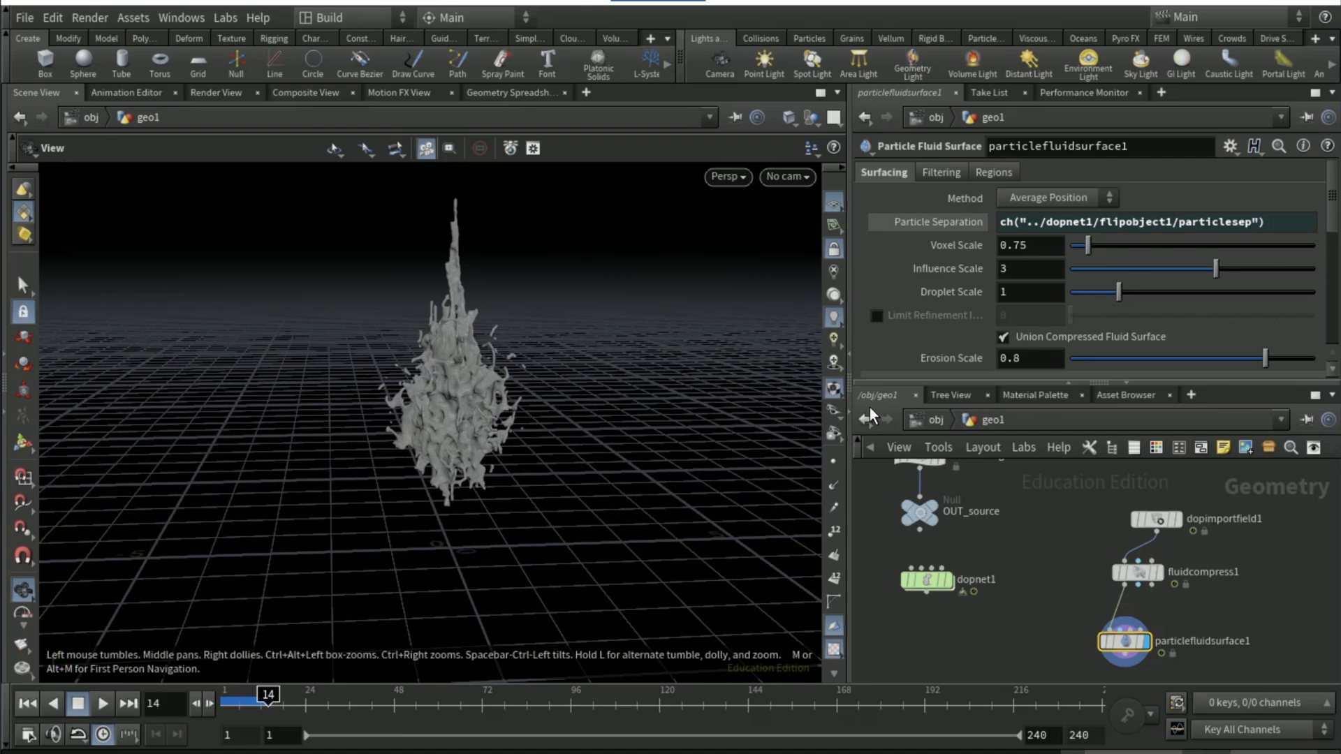
Go up to the obj level and add a Grid object below geo1
{"action": "left_click", "coordinate": [913, 422]}
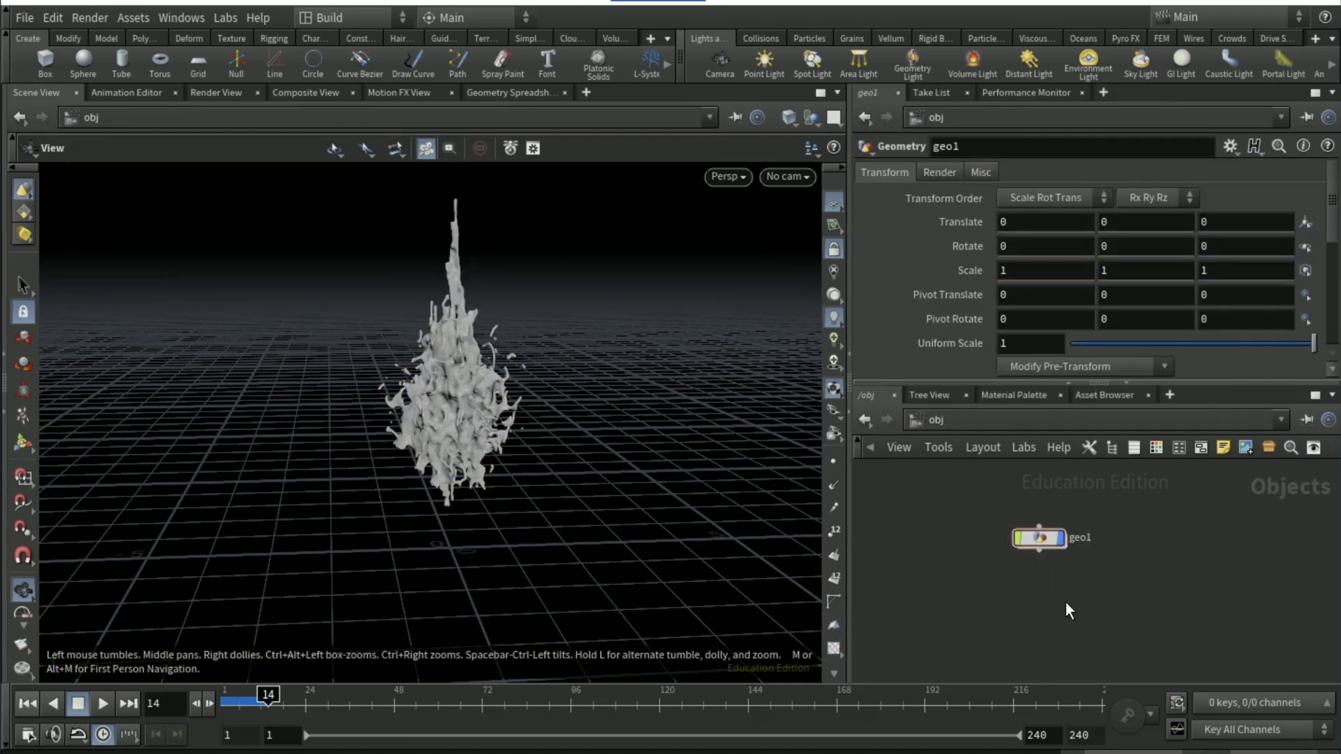
{"action": "key", "text": "Tab"}
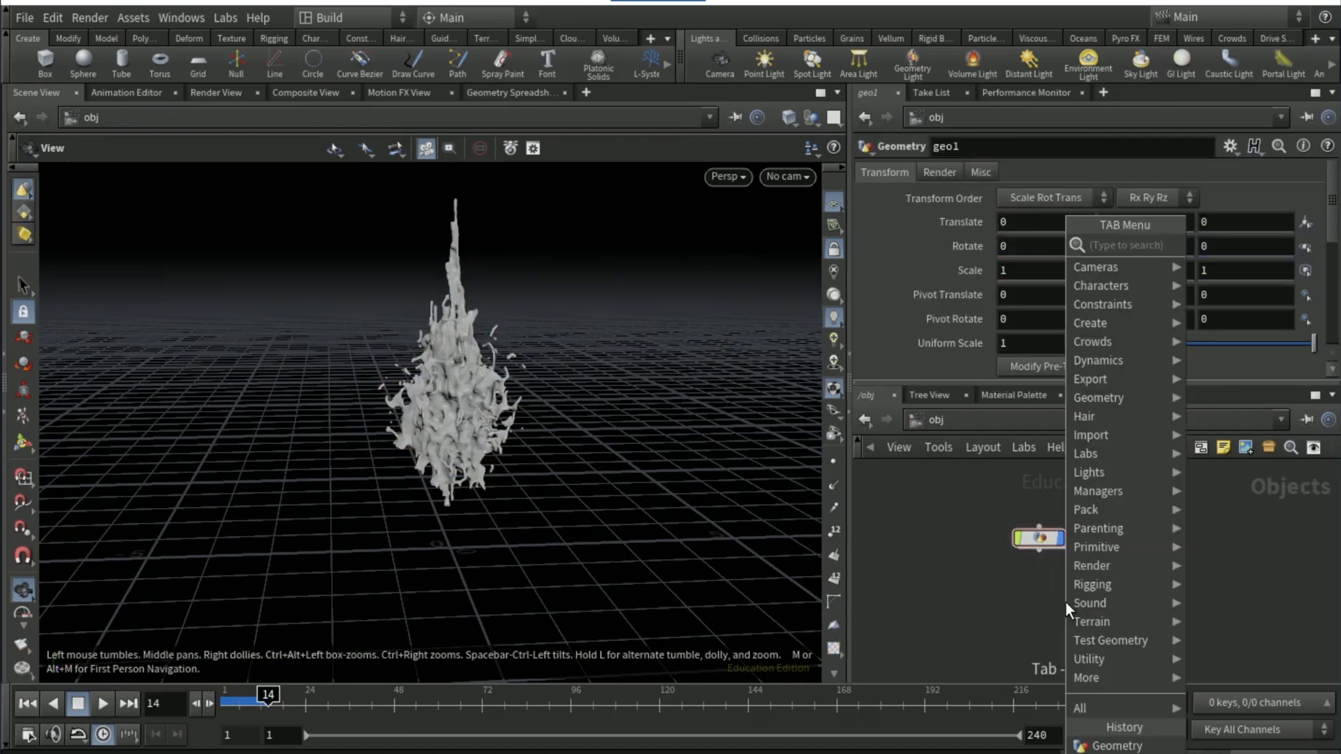
{"action": "type", "text": "gr"}
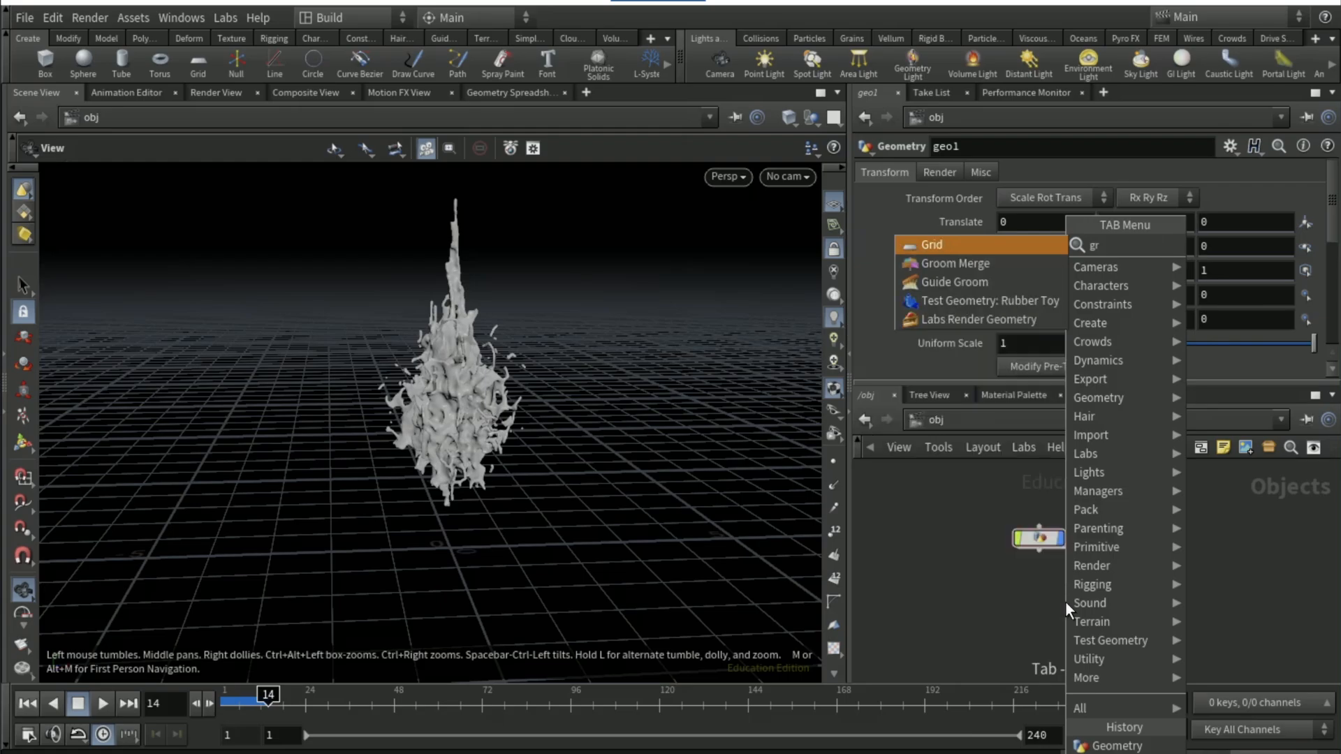
{"action": "key", "text": "Return"}
{"action": "left_click", "coordinate": [1041, 615]}
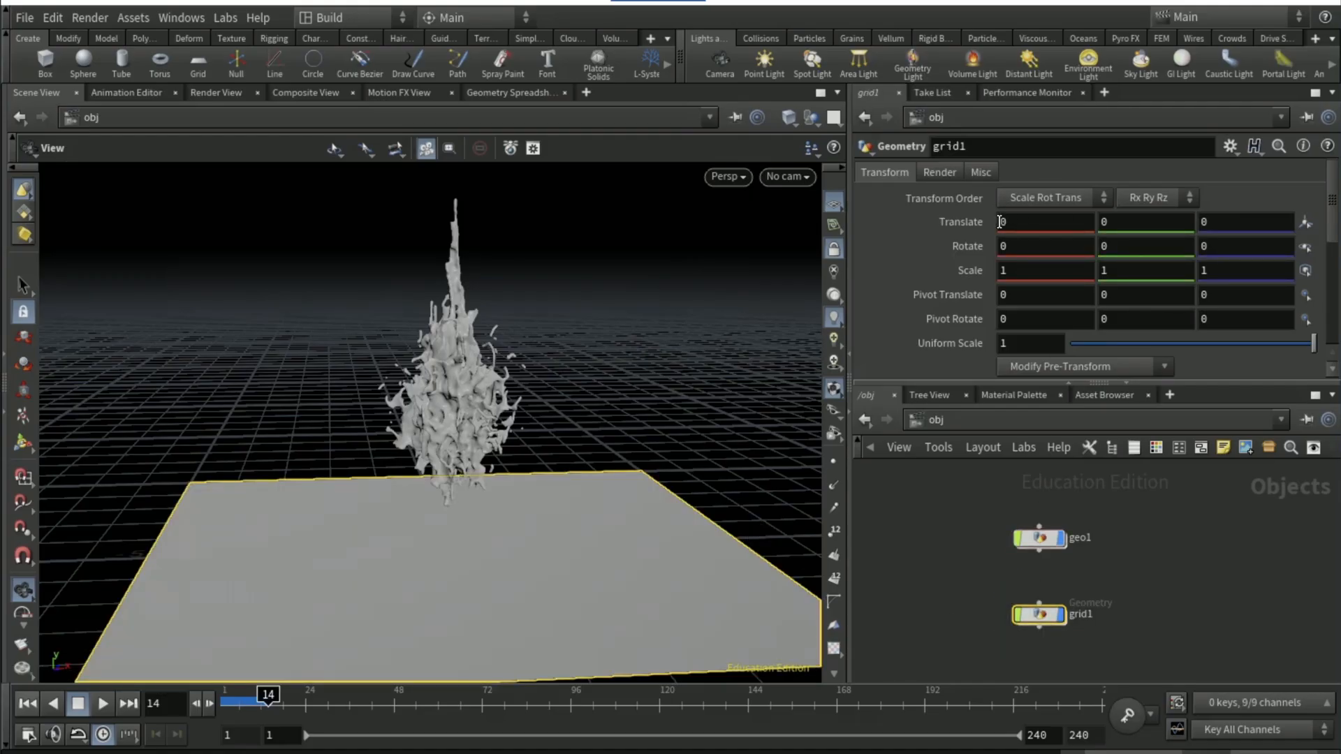
Reposition grid1 and set its rotation to 90 on the X, Y and Z axes
{"action": "middle_click_drag", "start_coordinate": [1002, 224], "coordinate": [1135, 150]}
{"action": "double_click", "coordinate": [1212, 246]}
{"action": "type", "text": "90"}
{"action": "double_click", "coordinate": [1118, 247]}
{"action": "type", "text": "90"}
{"action": "double_click", "coordinate": [1044, 251]}
{"action": "type", "text": "90"}
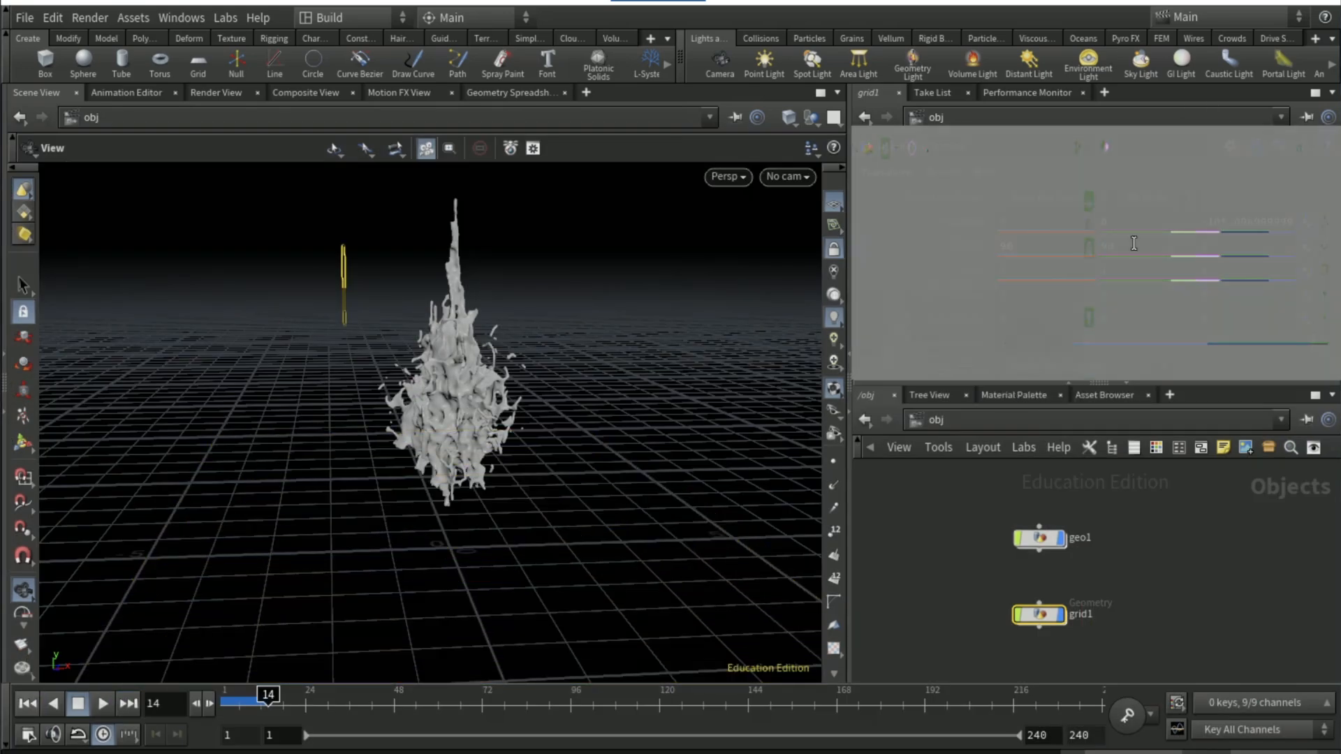
{"action": "middle_click", "coordinate": [1151, 245], "text": "ctrl"}
Set grid1's Uniform Scale to 100
{"action": "double_click", "coordinate": [1030, 343]}
{"action": "type", "text": "100"}
{"action": "key", "text": "Return"}
Add a Sky Light to the scene
{"action": "left_click", "coordinate": [1225, 616]}
{"action": "left_click", "coordinate": [1141, 63]}
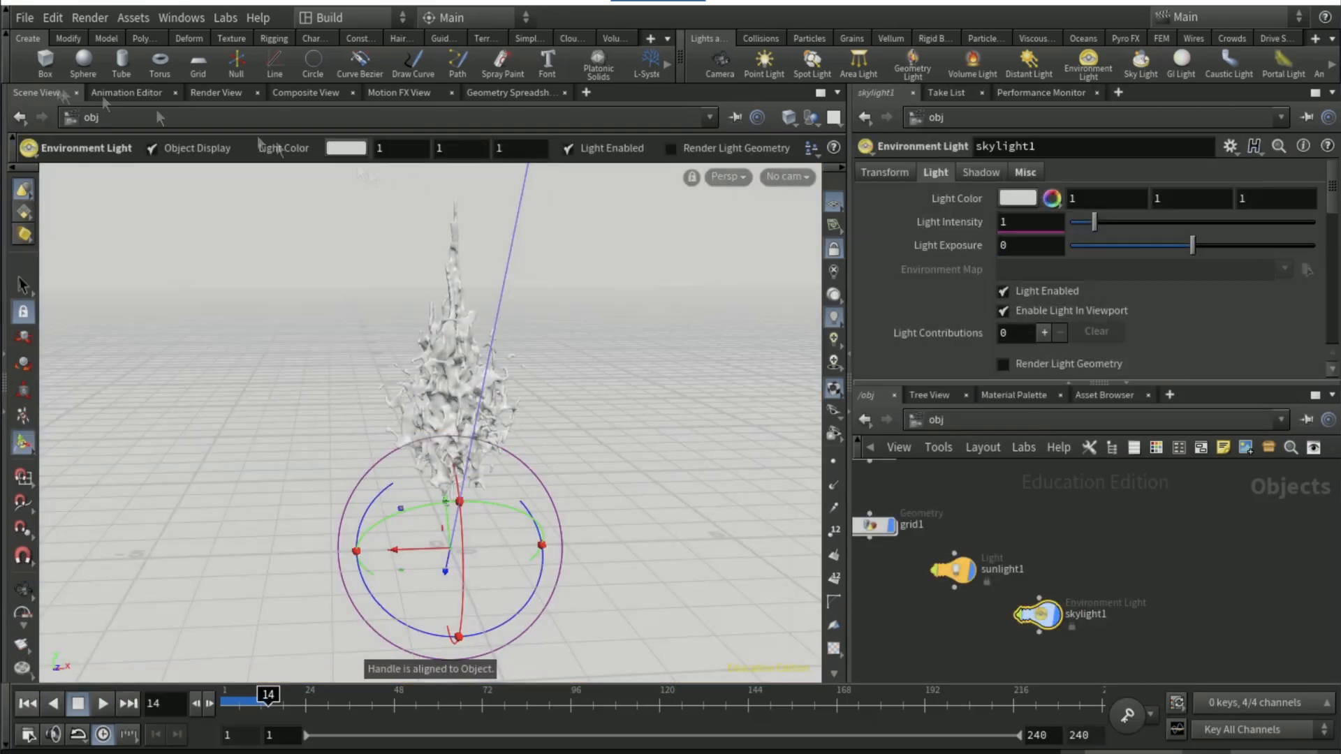
Add a camera framing the splash from the current view and render the scene through it
{"action": "left_click", "coordinate": [217, 93]}
{"action": "left_click", "coordinate": [54, 118]}
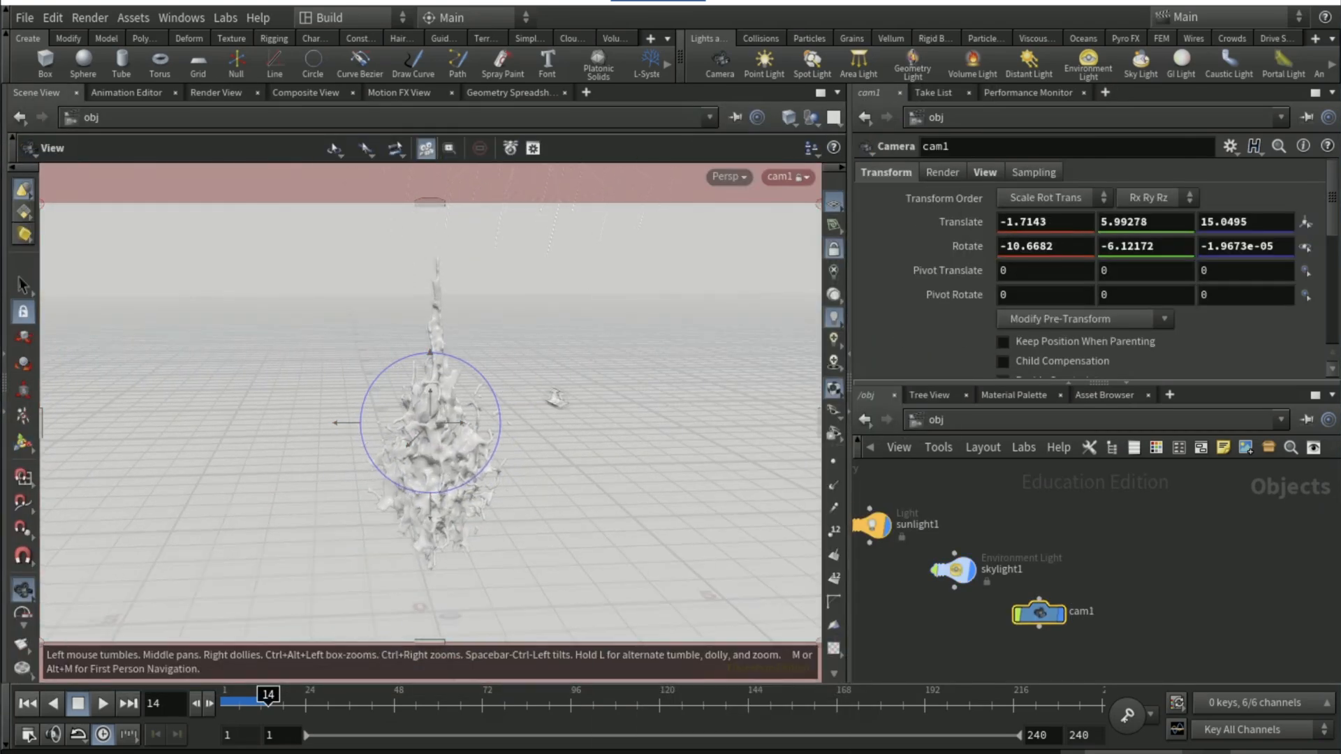
{"action": "left_click_drag", "start_coordinate": [554, 396], "coordinate": [637, 426]}
{"action": "middle_click_drag", "start_coordinate": [637, 426], "coordinate": [645, 527], "text": "alt"}
{"action": "left_click", "coordinate": [216, 93]}
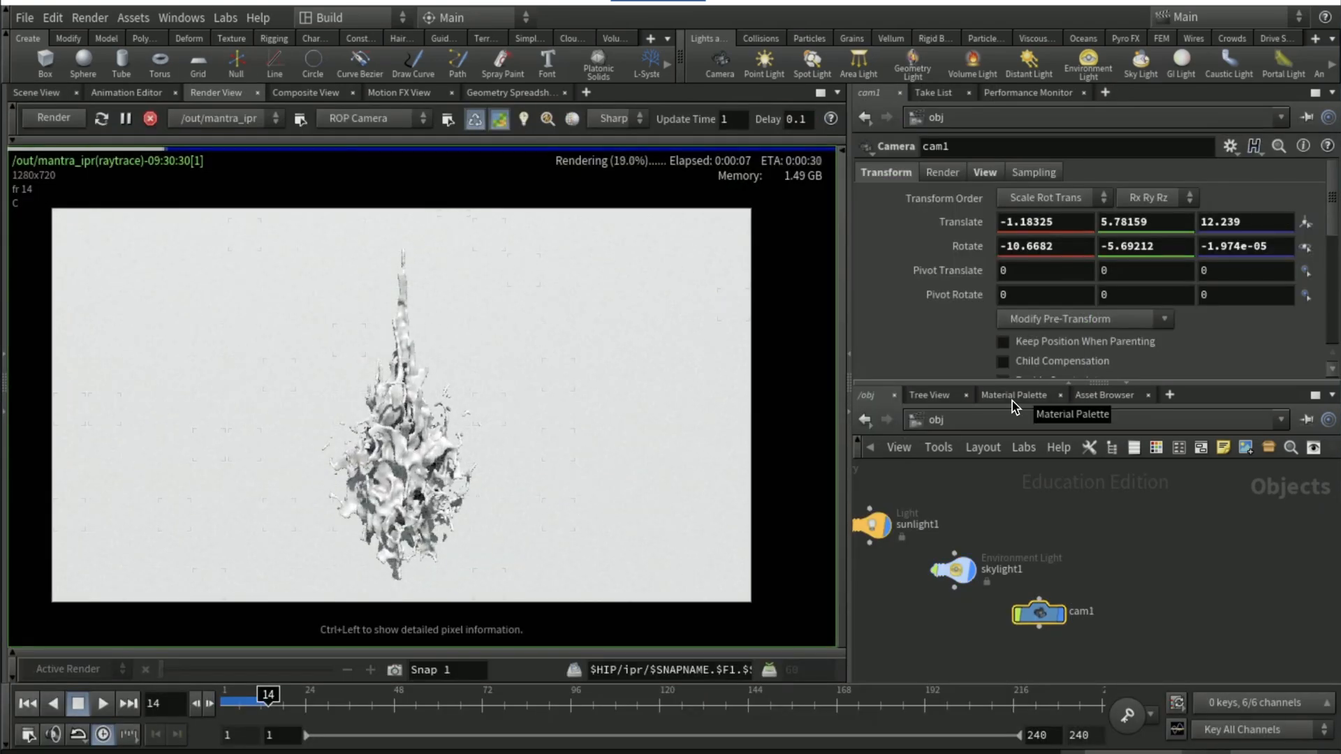
Clear cam1's rotation, then set its Z rotation to 90 and its Y rotation to -1.223
{"action": "left_click", "coordinate": [1013, 397]}
{"action": "left_click", "coordinate": [867, 395]}
{"action": "left_click", "coordinate": [28, 96]}
{"action": "left_click", "coordinate": [1083, 319]}
{"action": "left_click", "coordinate": [1036, 373]}
{"action": "middle_click_drag", "start_coordinate": [1207, 246], "coordinate": [1235, 248]}
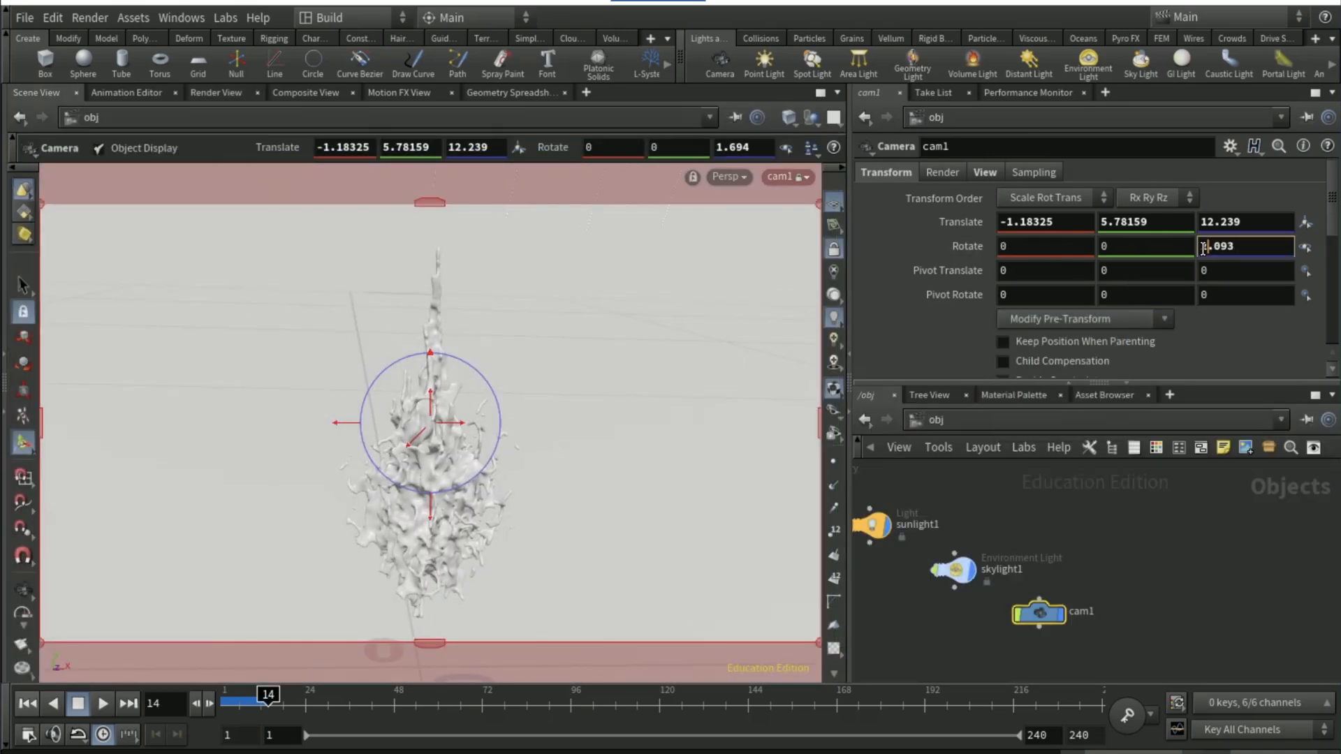
{"action": "double_click", "coordinate": [1217, 246]}
{"action": "type", "text": "90"}
{"action": "key", "text": "Return"}
{"action": "middle_click_drag", "start_coordinate": [1112, 246], "coordinate": [1102, 247]}
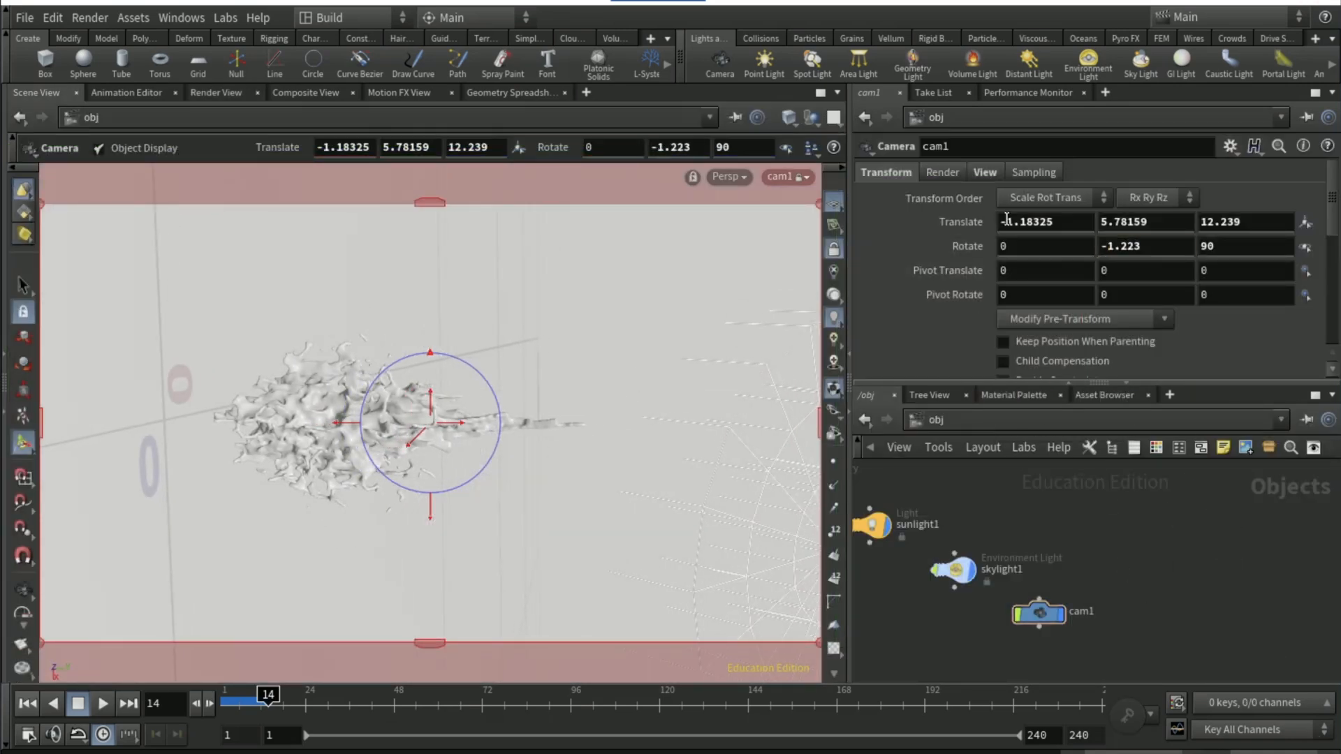
Move cam1 to Translate -1.07646, 5.09259, 12.239 to reframe the horizontal splash, and return to the render
{"action": "middle_click_drag", "start_coordinate": [1006, 221], "coordinate": [1094, 221]}
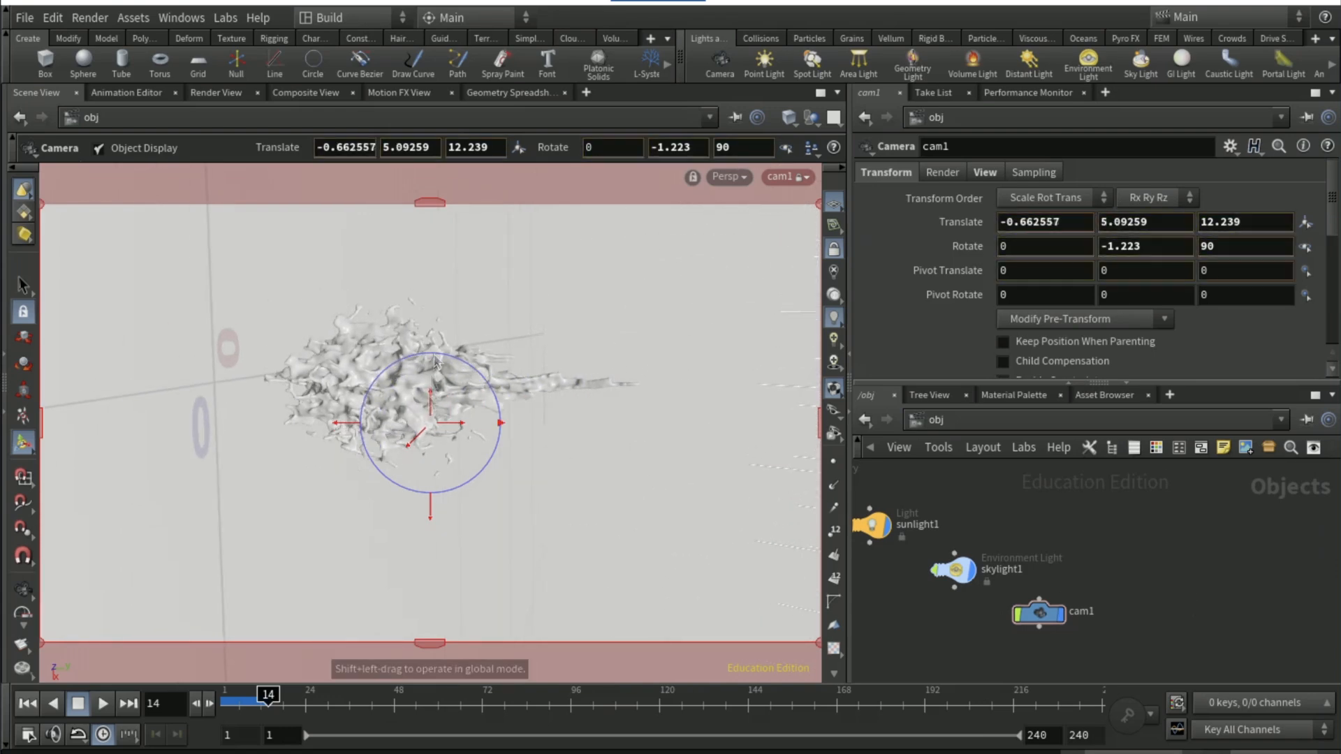
{"action": "left_click_drag", "start_coordinate": [435, 356], "coordinate": [434, 329]}
{"action": "left_click", "coordinate": [235, 94]}
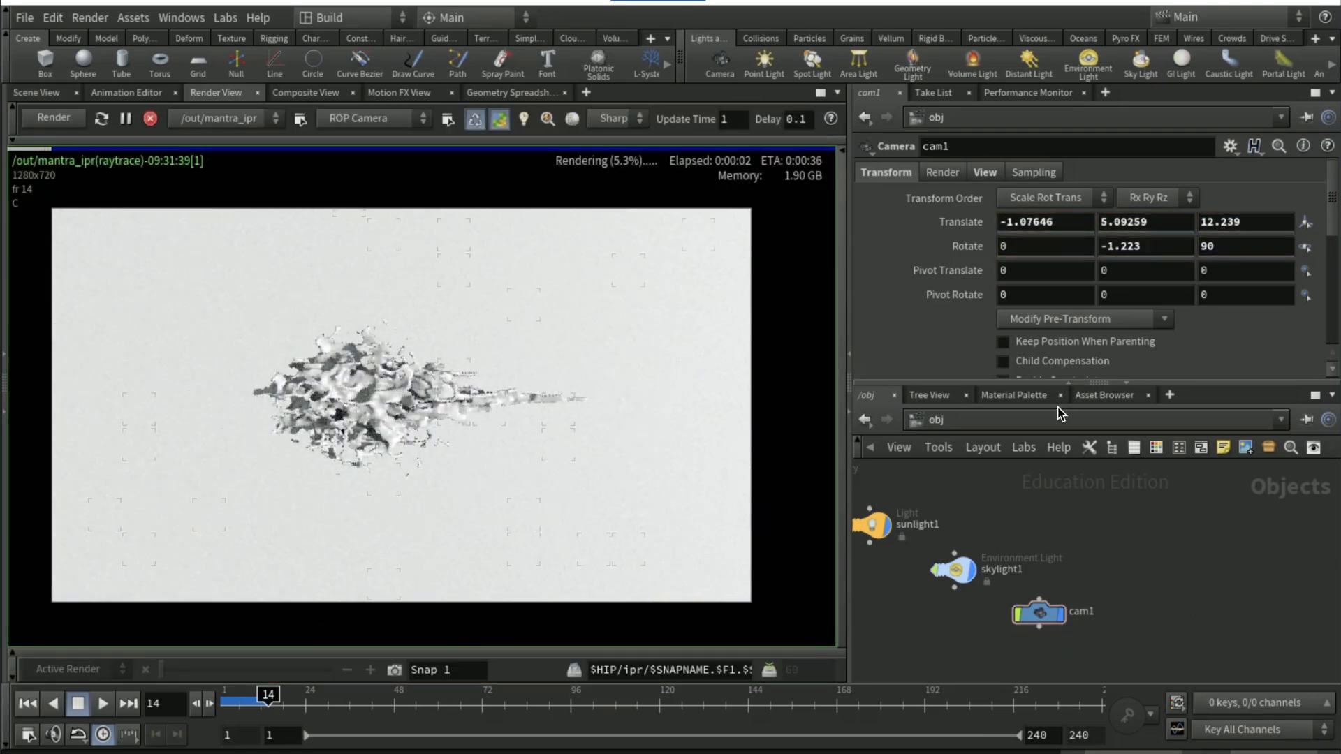
Add a Principled Shader from the material gallery to /mat and assign it to the splash in the render
{"action": "left_click", "coordinate": [1039, 397]}
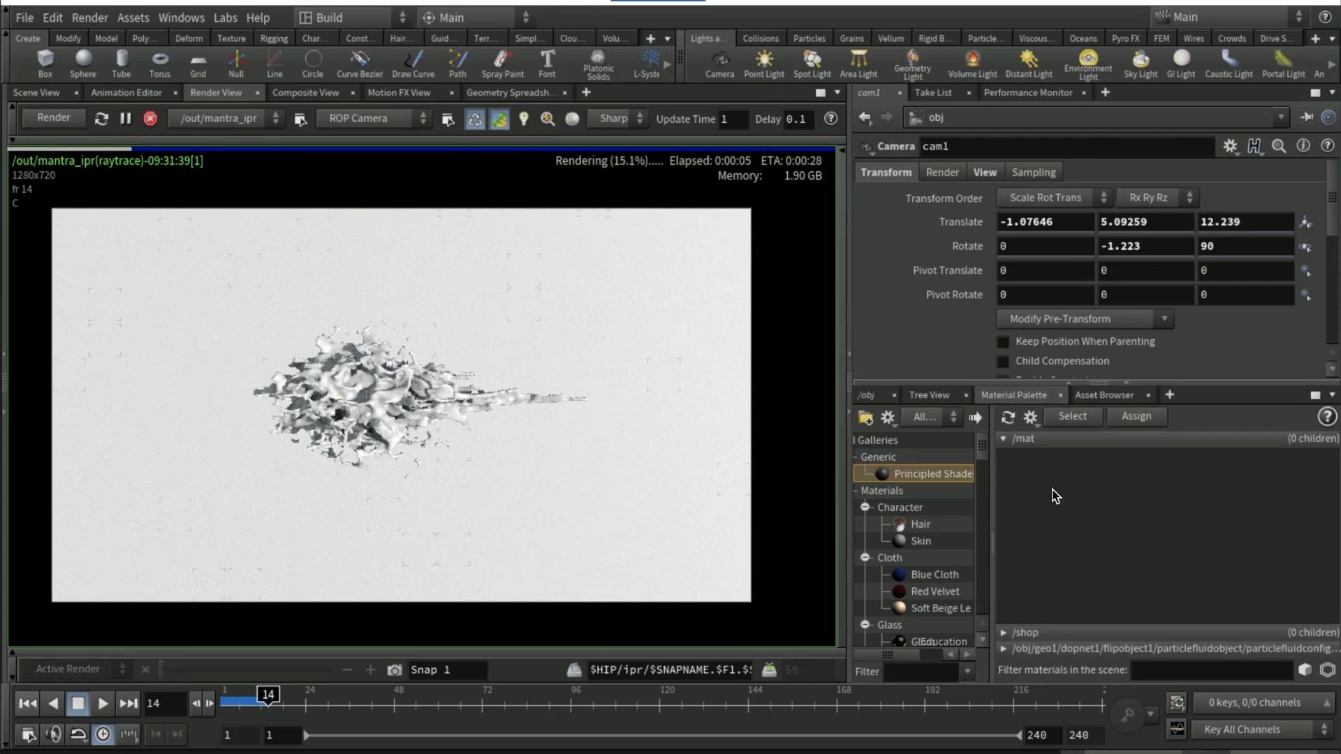
{"action": "left_click_drag", "start_coordinate": [1055, 492], "coordinate": [387, 396]}
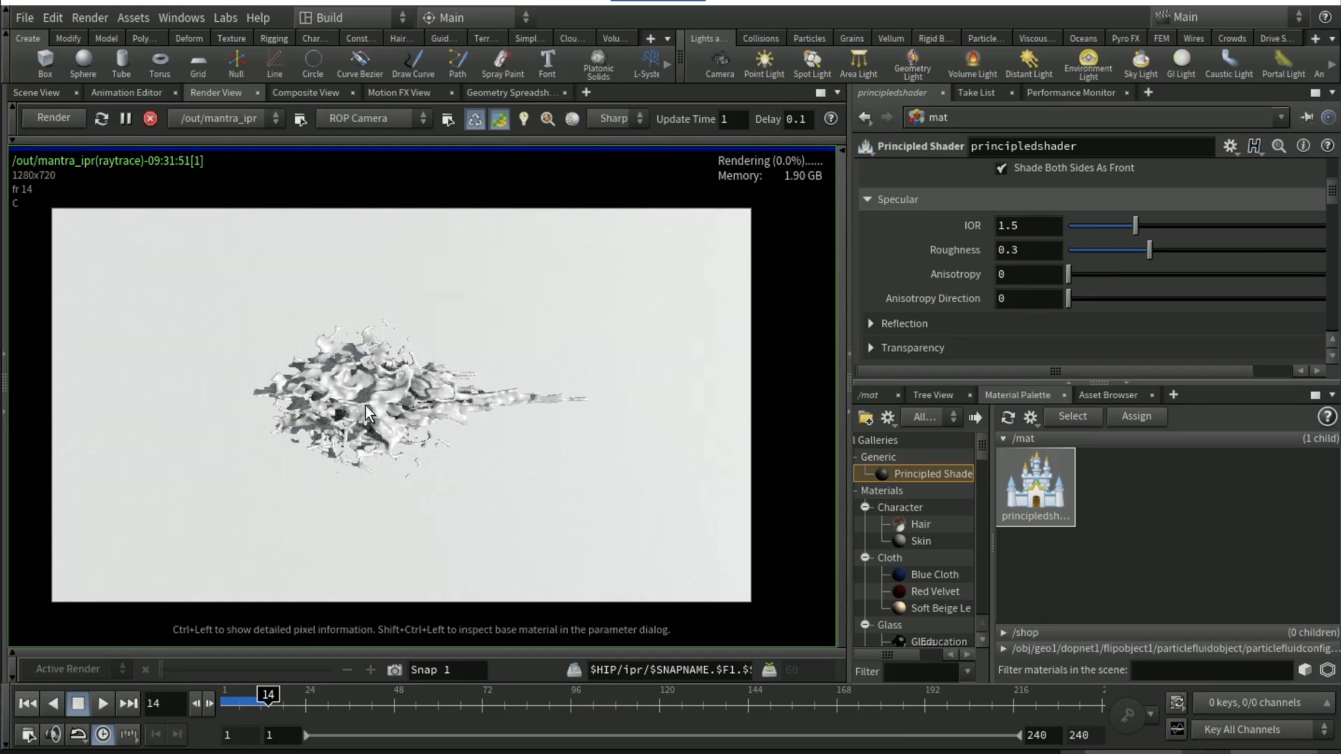
Set the Principled Shader's Base Color to a dark yellow of 0.336, 0.3, 0.022
{"action": "scroll", "coordinate": [904, 258], "scroll_direction": "up", "scroll_amount": 3}
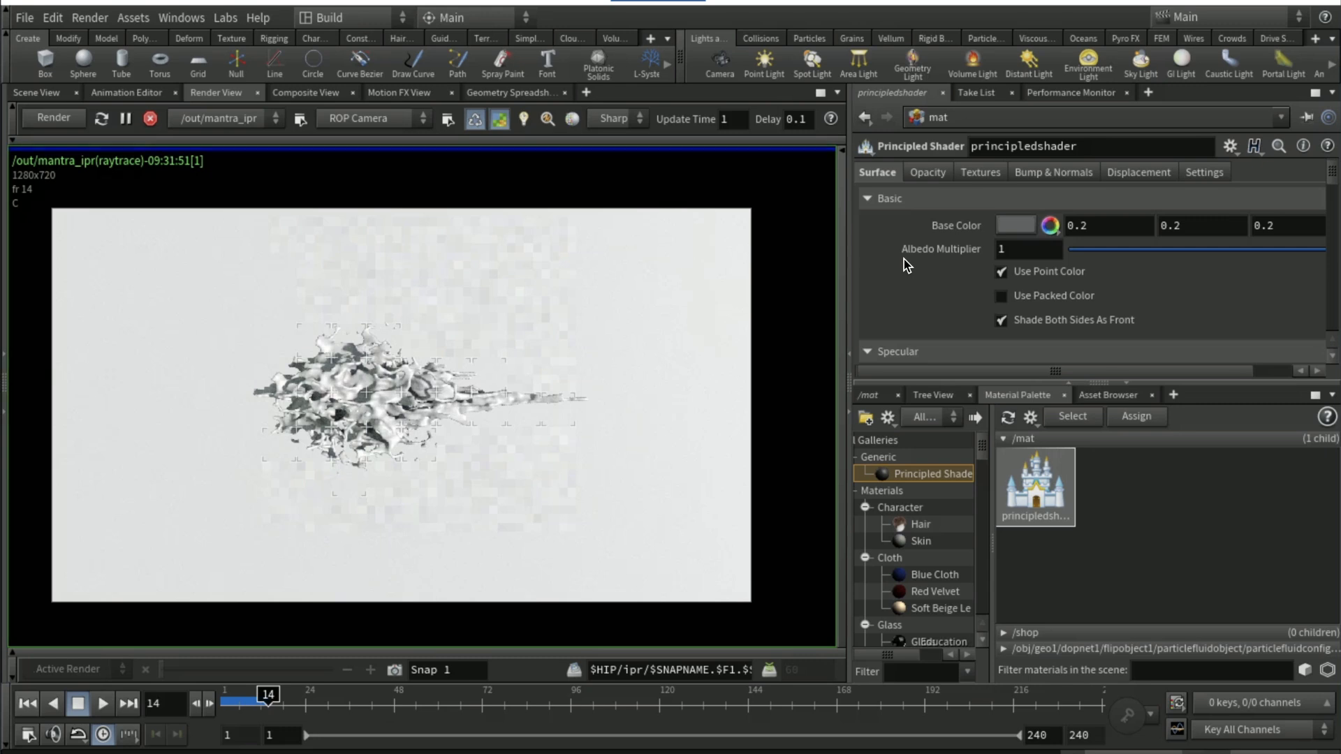
{"action": "left_click", "coordinate": [1048, 225]}
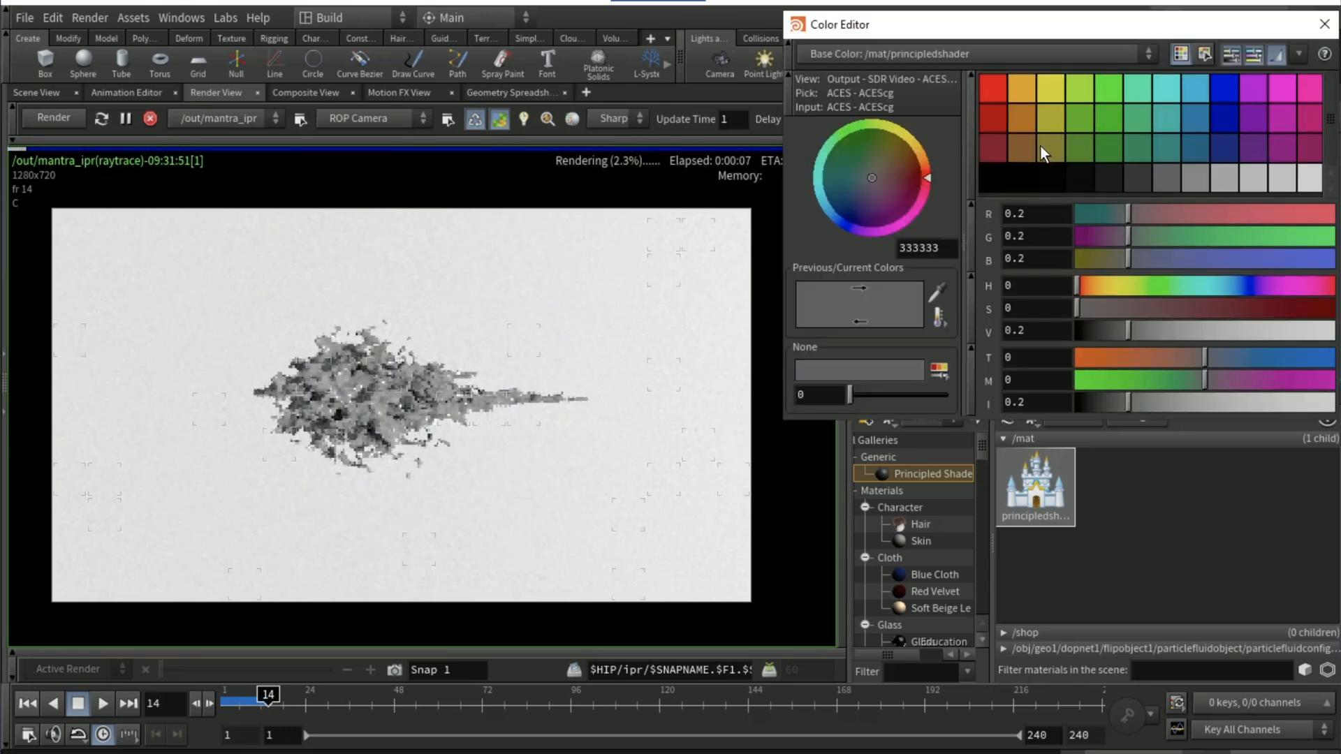
{"action": "left_click", "coordinate": [1048, 148]}
{"action": "left_click_drag", "start_coordinate": [1096, 259], "coordinate": [1083, 260]}
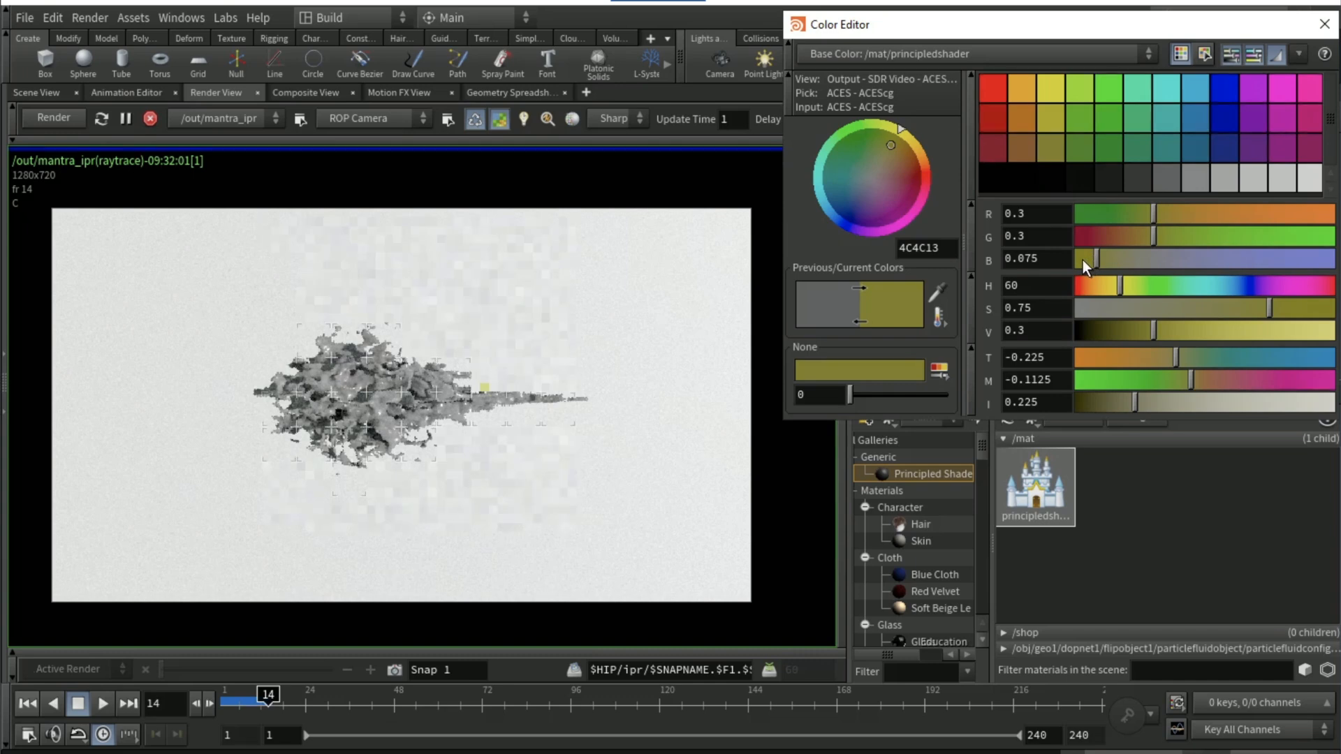
{"action": "left_click", "coordinate": [1163, 214]}
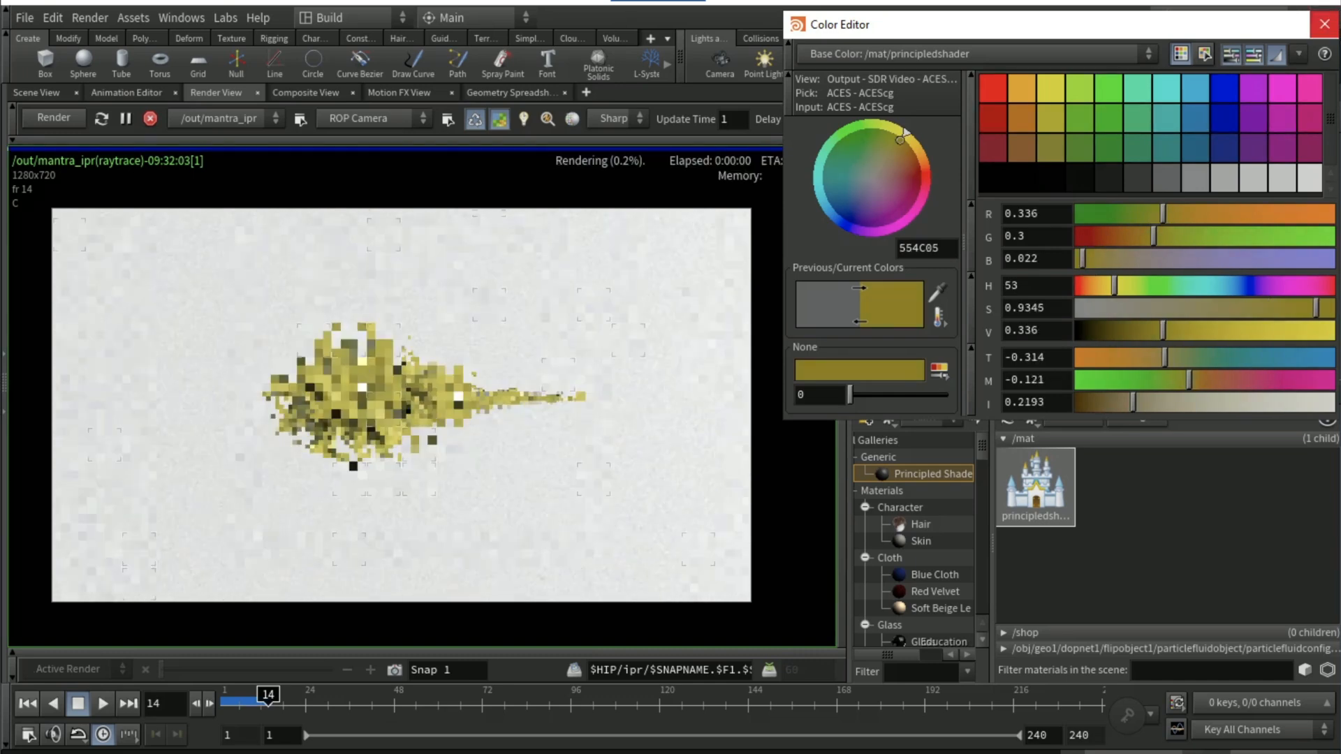
{"action": "left_click", "coordinate": [1324, 24]}
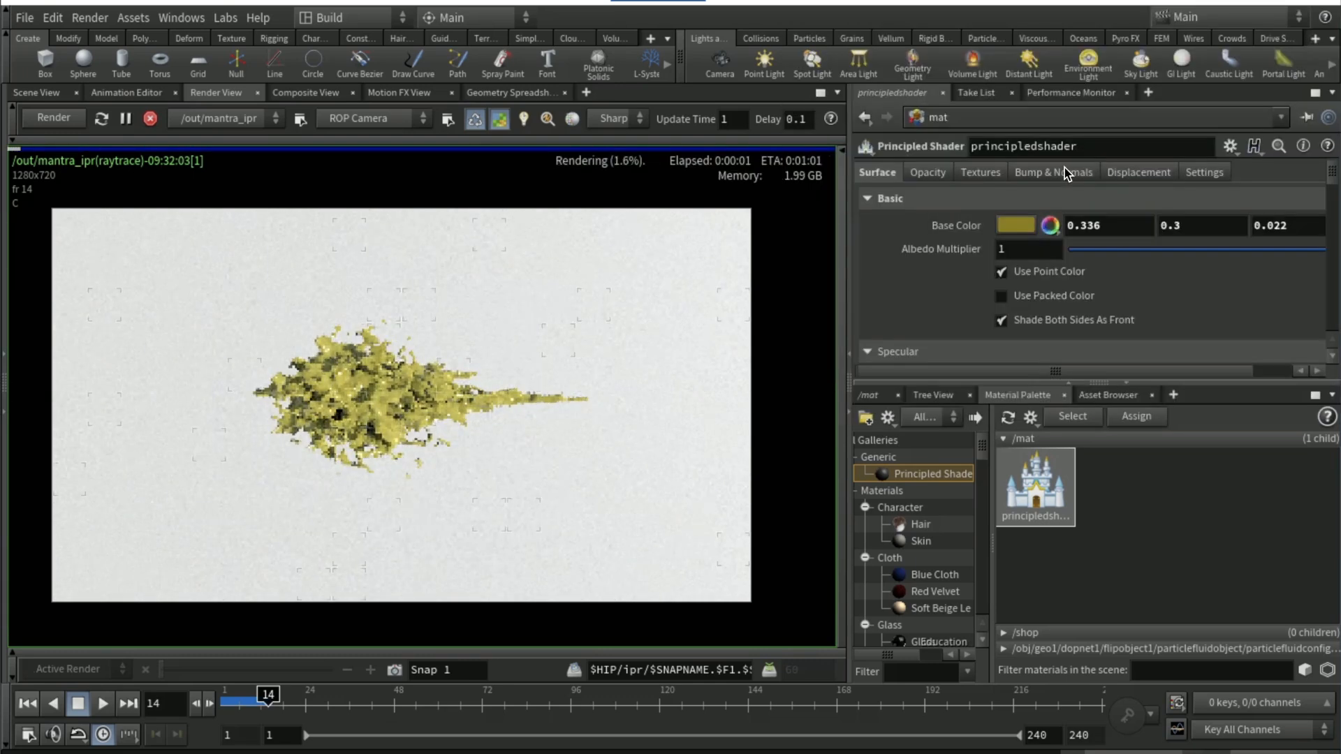
Set the shader's Albedo Multiplier to 0.2
{"action": "left_click", "coordinate": [1032, 252]}
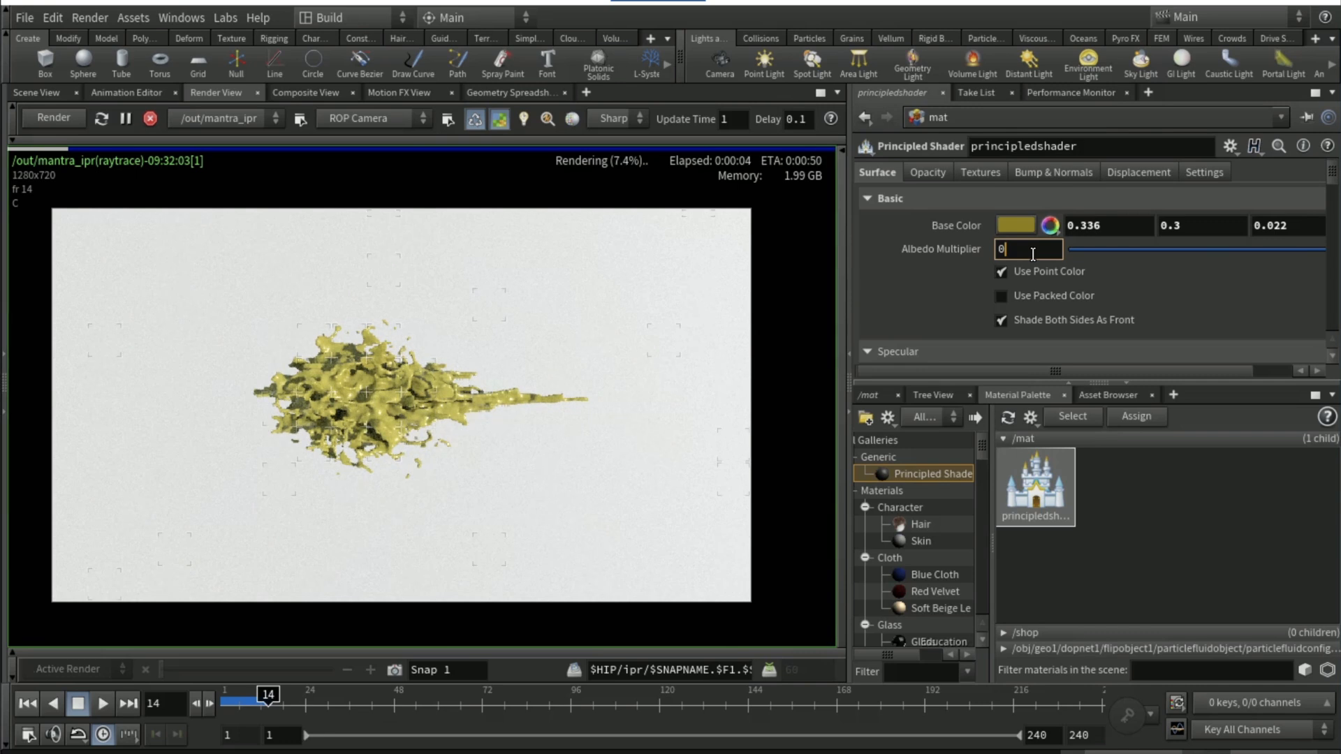
{"action": "type", "text": "0.2"}
{"action": "key", "text": "Return"}
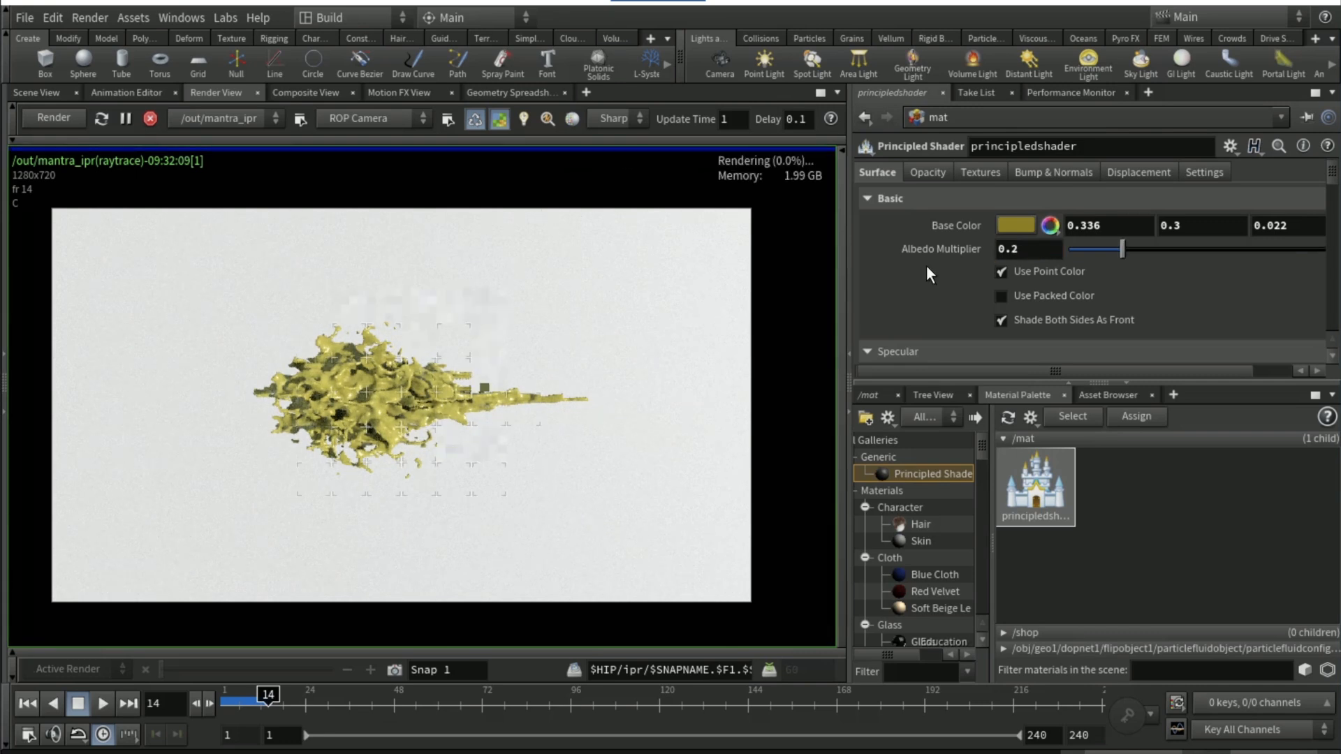
Set the shader's specular Roughness to 0, and both Anisotropy and Anisotropy Direction to 1
{"action": "scroll", "coordinate": [927, 265], "scroll_direction": "down", "scroll_amount": 3}
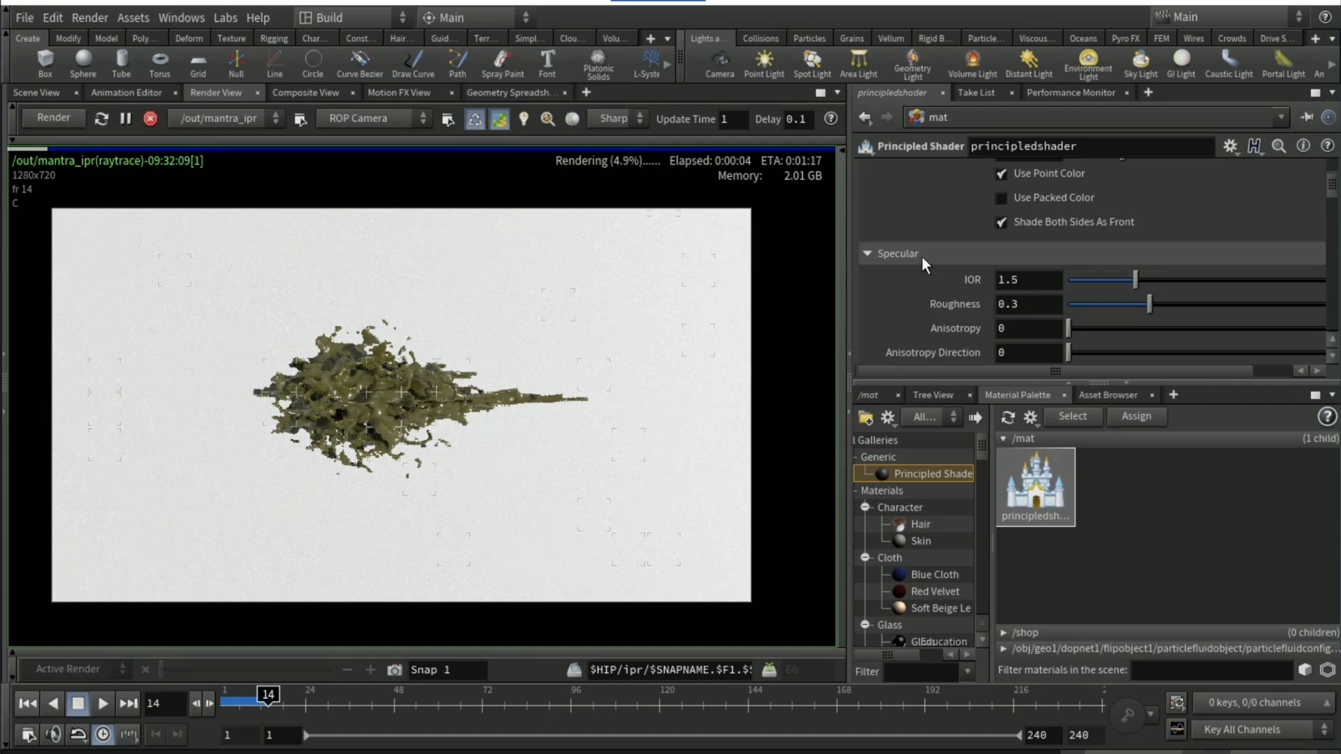
{"action": "scroll", "coordinate": [912, 258], "scroll_direction": "down", "scroll_amount": 1}
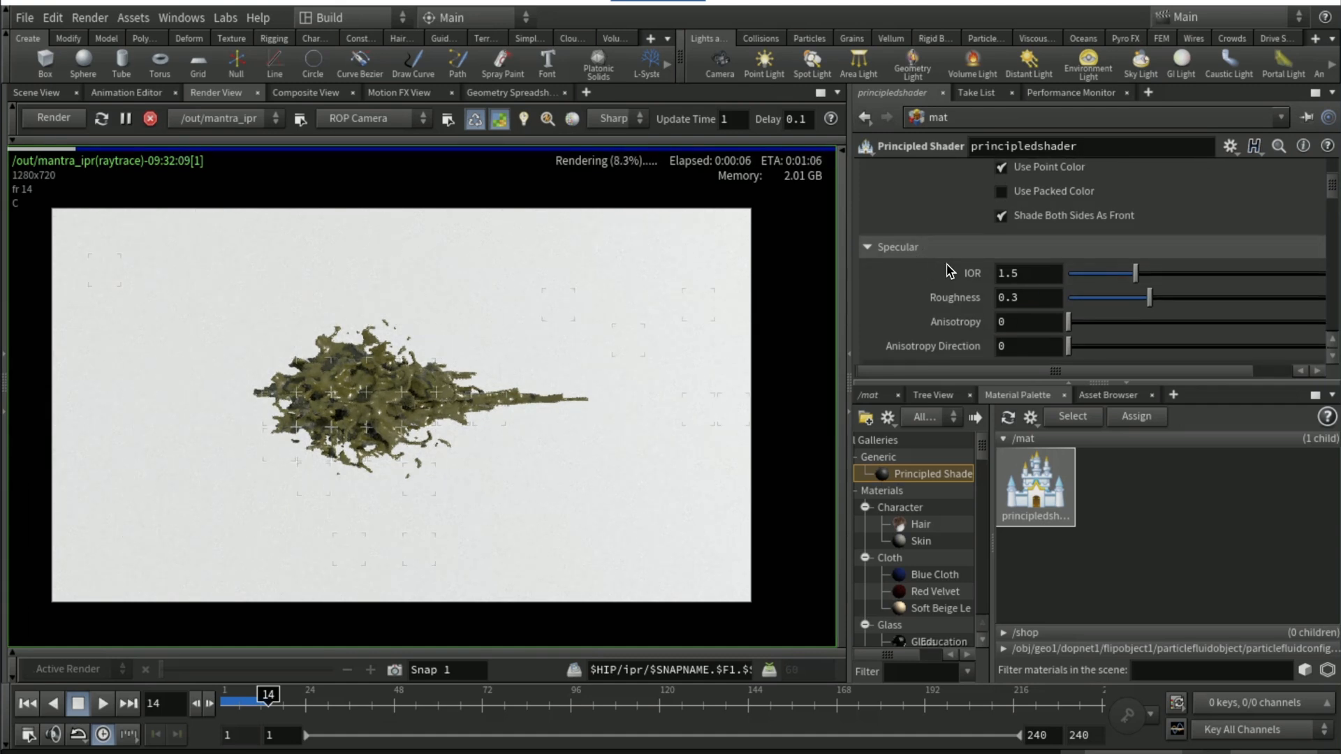
{"action": "left_click_drag", "start_coordinate": [1084, 296], "coordinate": [901, 296]}
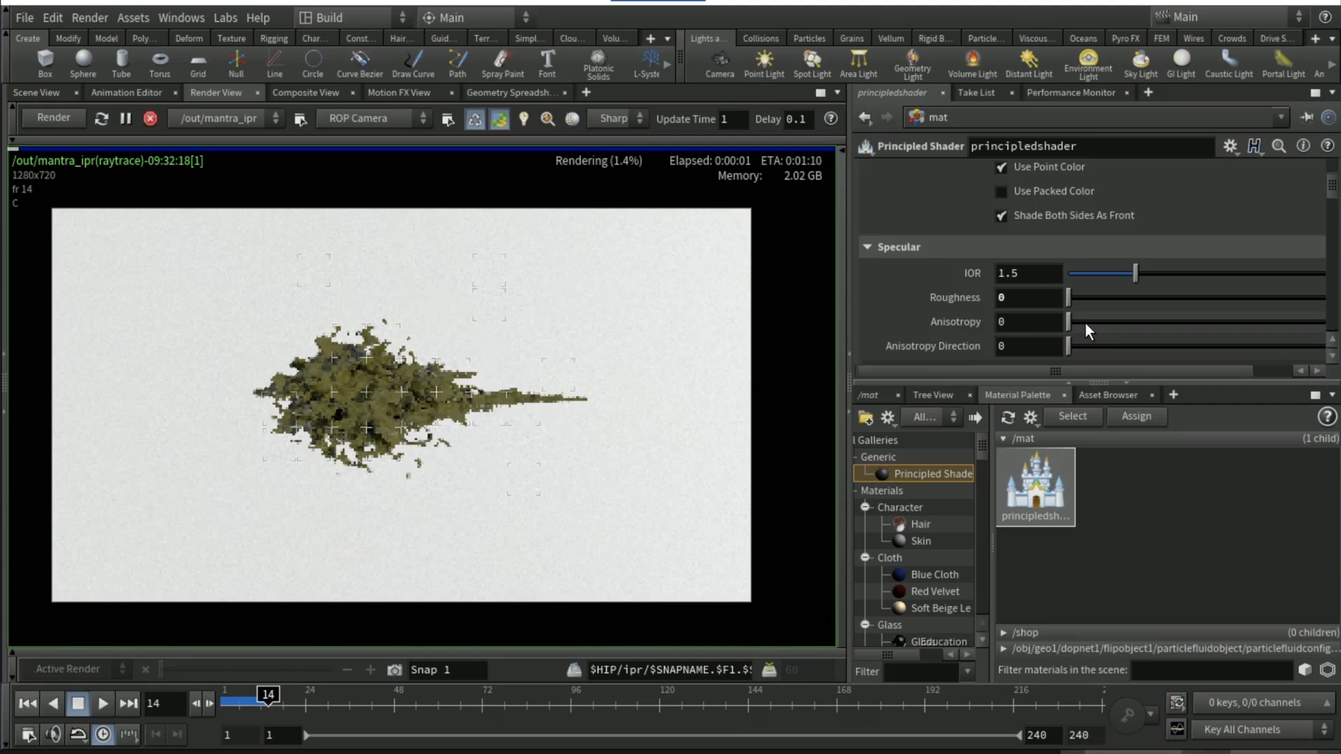
{"action": "left_click_drag", "start_coordinate": [1084, 321], "coordinate": [1326, 322]}
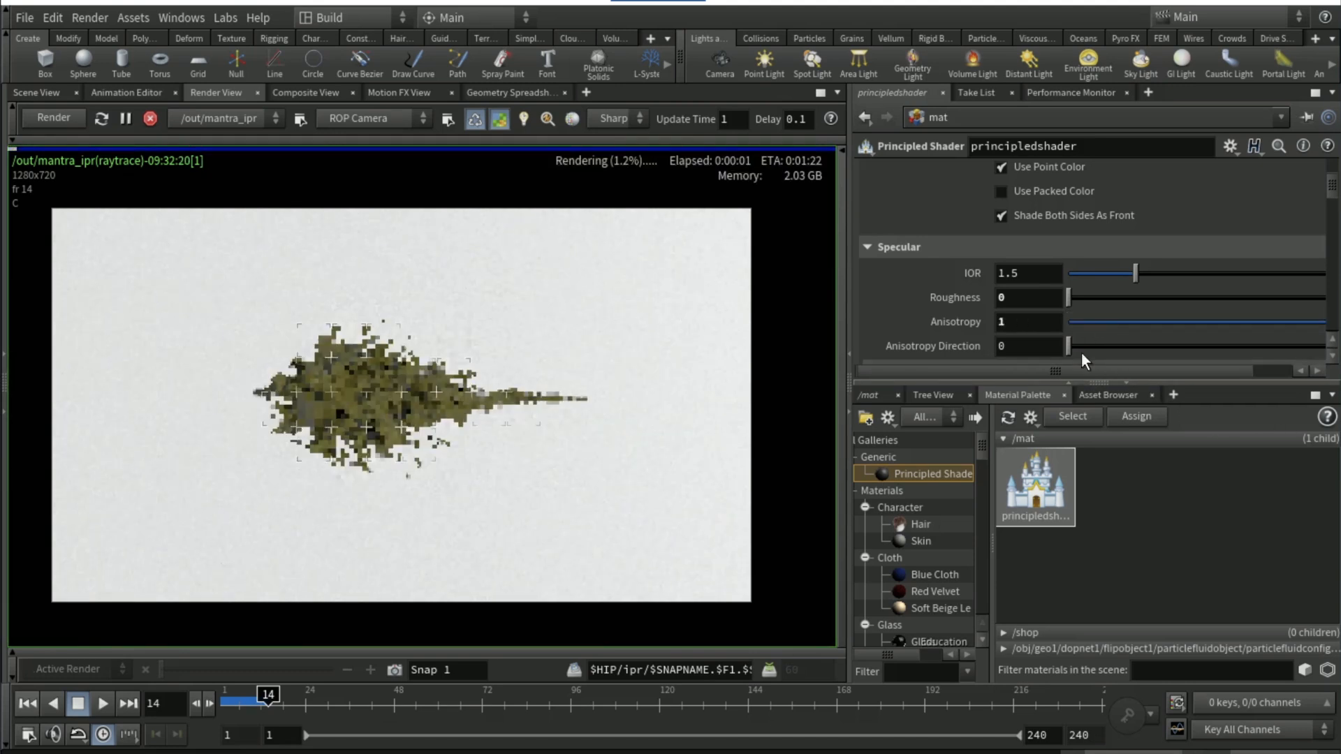
{"action": "left_click_drag", "start_coordinate": [1075, 346], "coordinate": [1326, 346]}
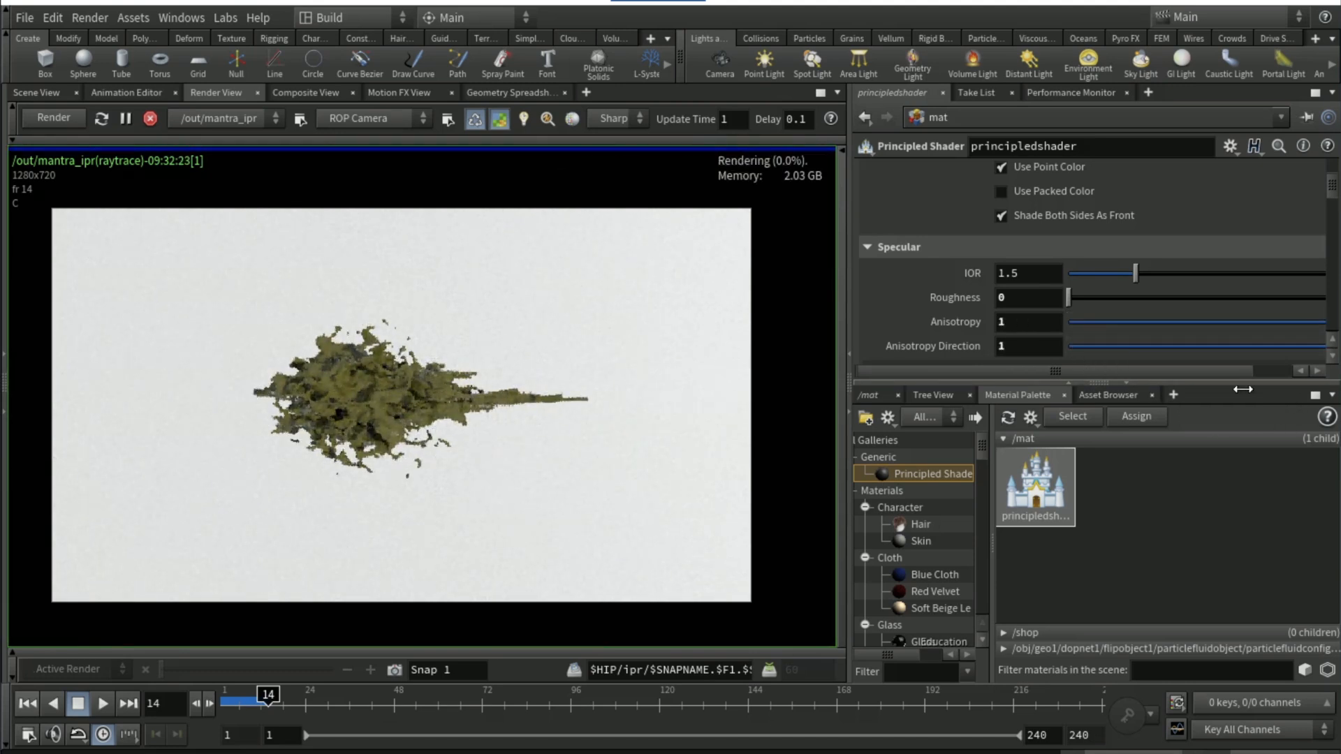
Expand the shader's Reflection settings and set Reflectivity to .75
{"action": "scroll", "coordinate": [917, 319], "scroll_direction": "down", "scroll_amount": 3}
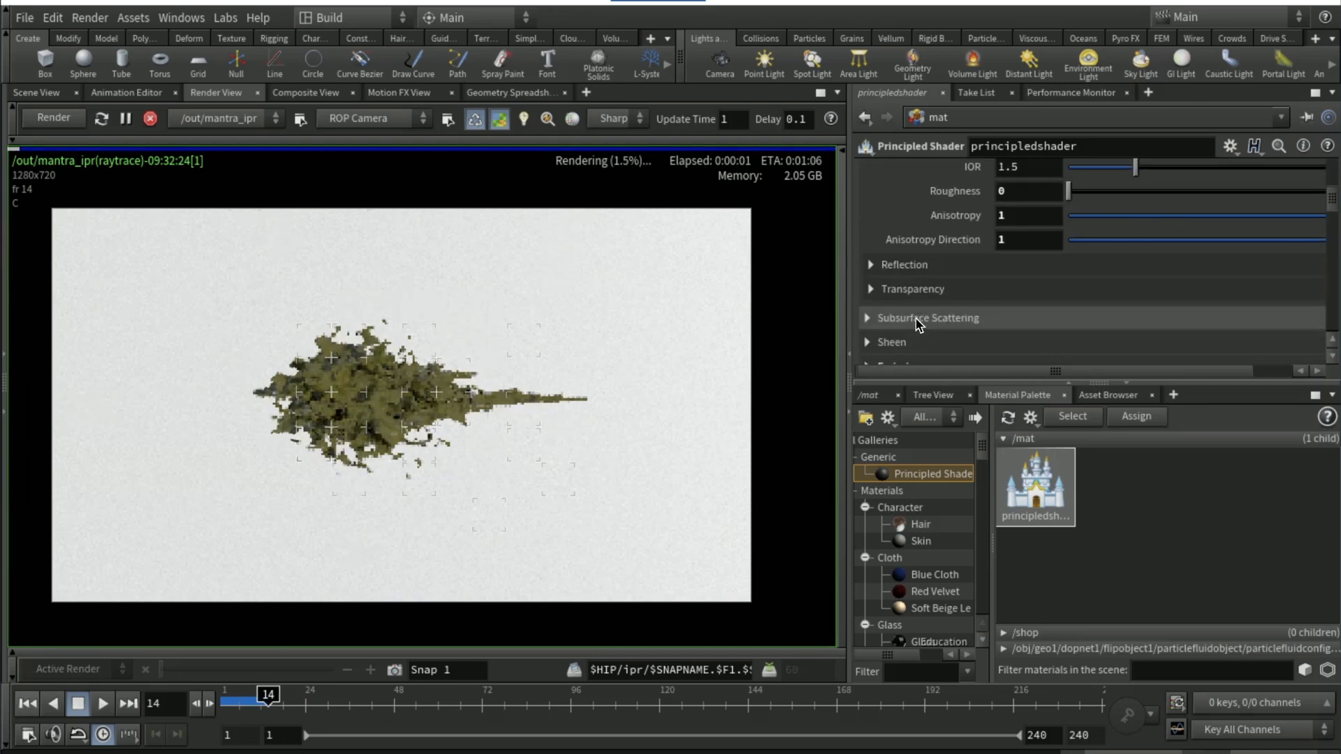
{"action": "left_click", "coordinate": [976, 269]}
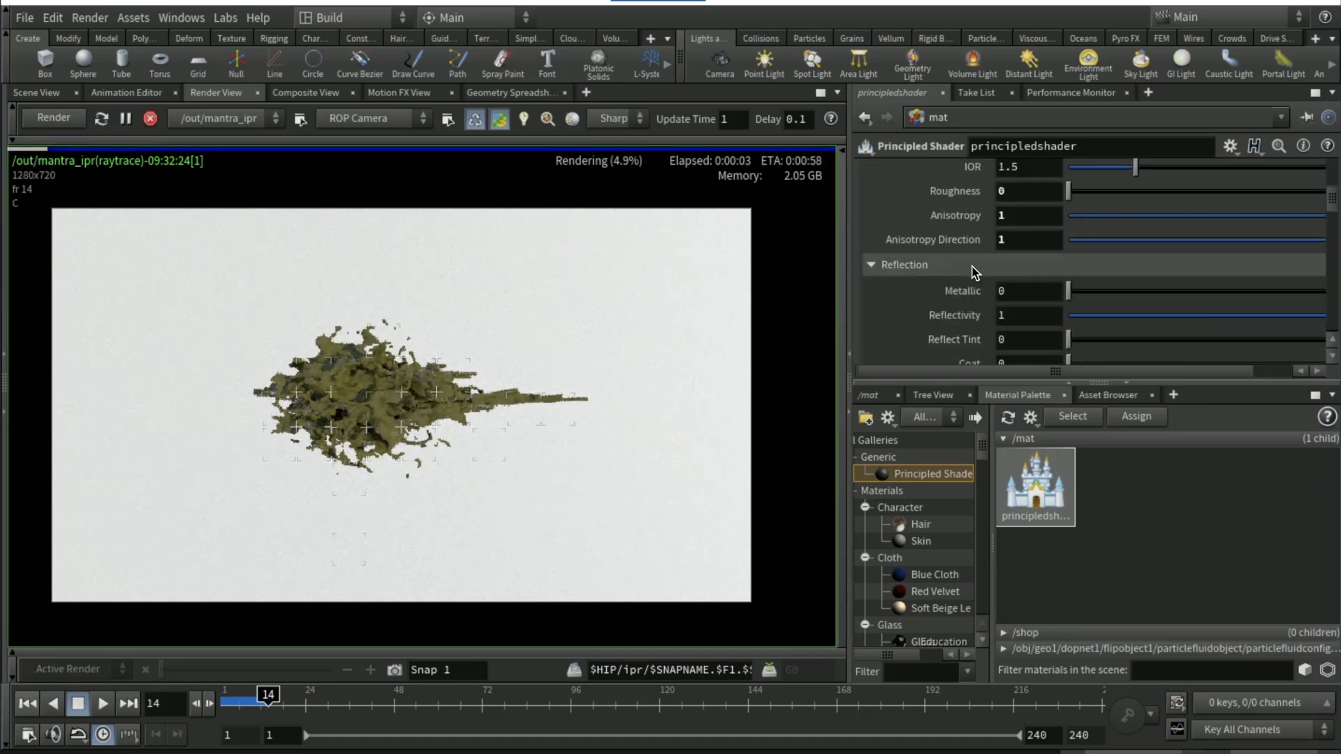
{"action": "scroll", "coordinate": [981, 300], "scroll_direction": "down", "scroll_amount": 1}
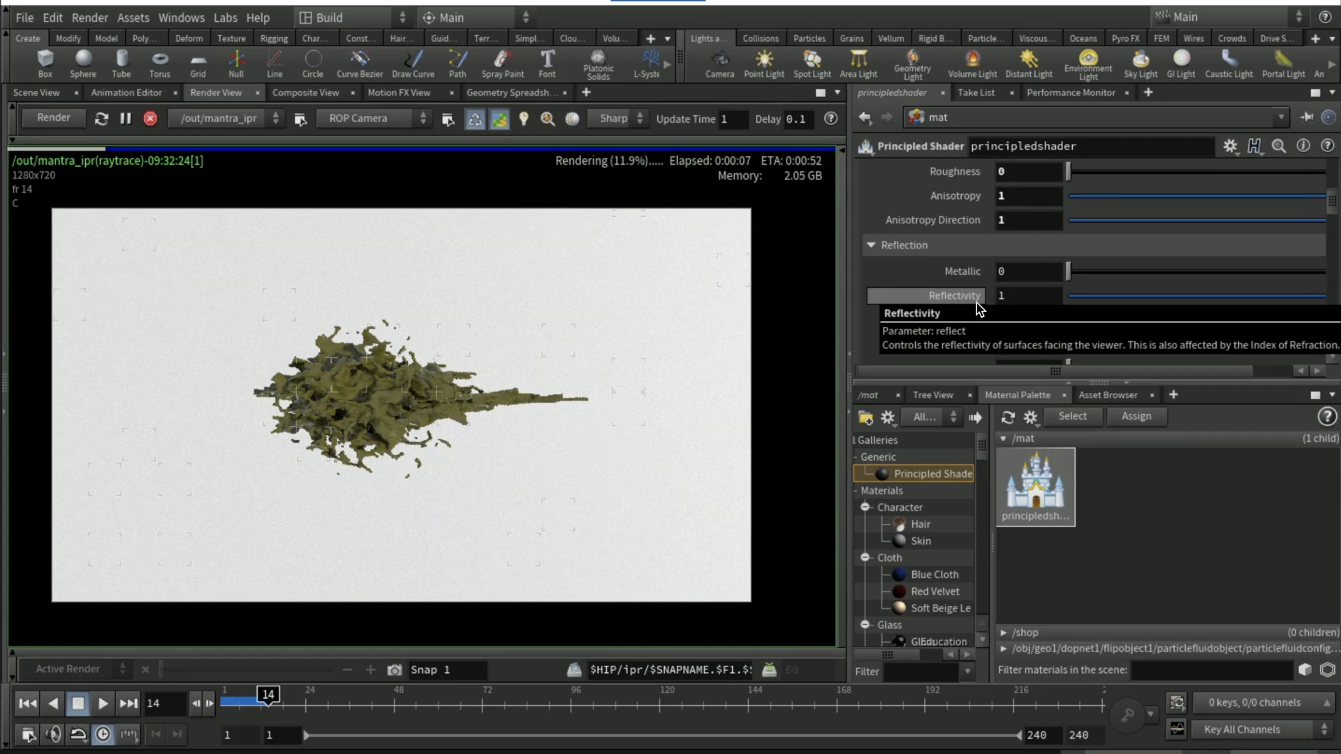
{"action": "left_click", "coordinate": [1052, 299]}
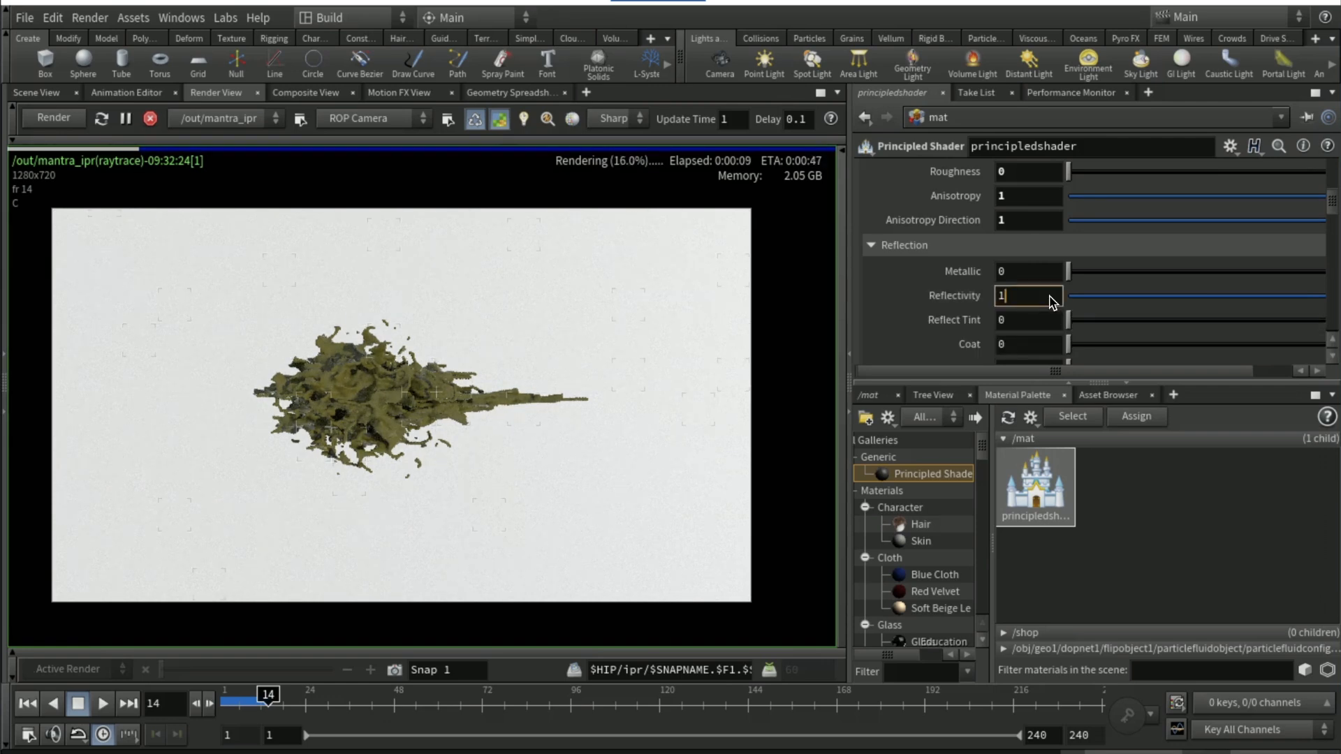
{"action": "type", "text": ".75"}
{"action": "key", "text": "Return"}
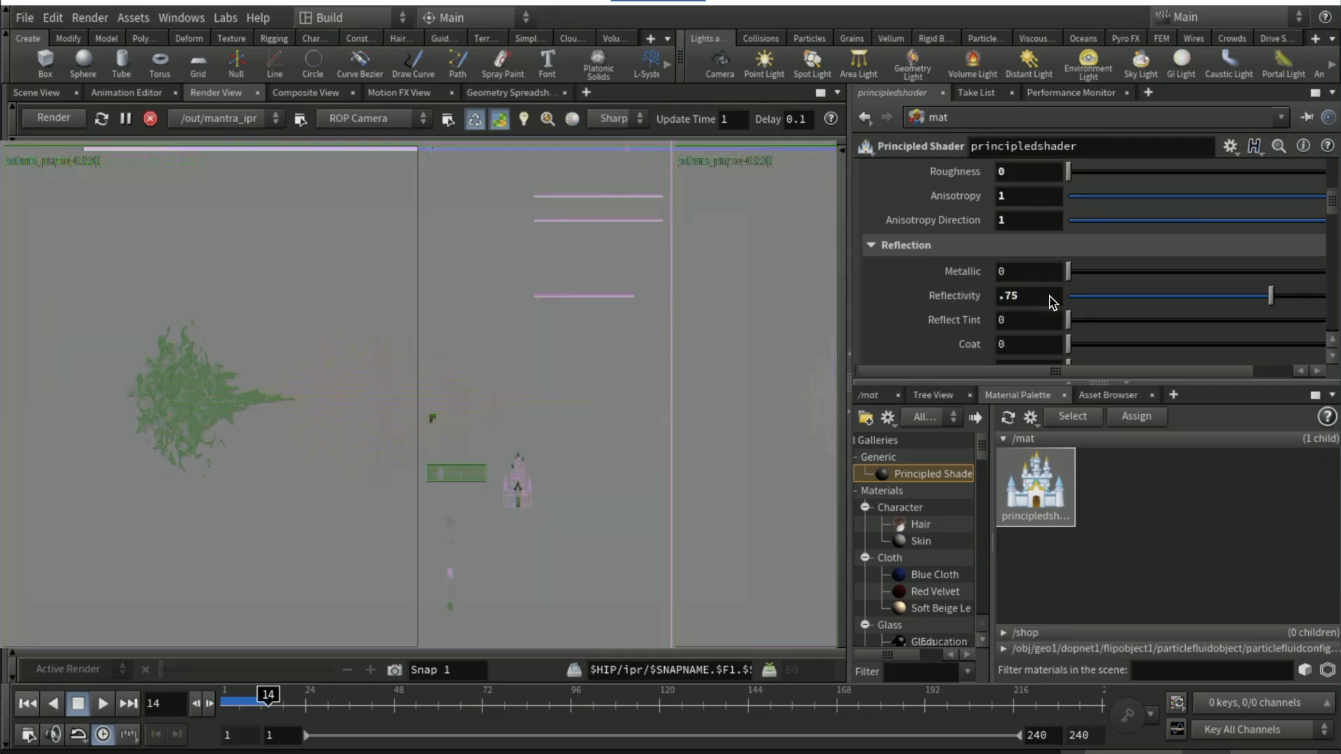
Expand the shader's Transparency settings and set Transparency to .8
{"action": "scroll", "coordinate": [905, 296], "scroll_direction": "down", "scroll_amount": 2}
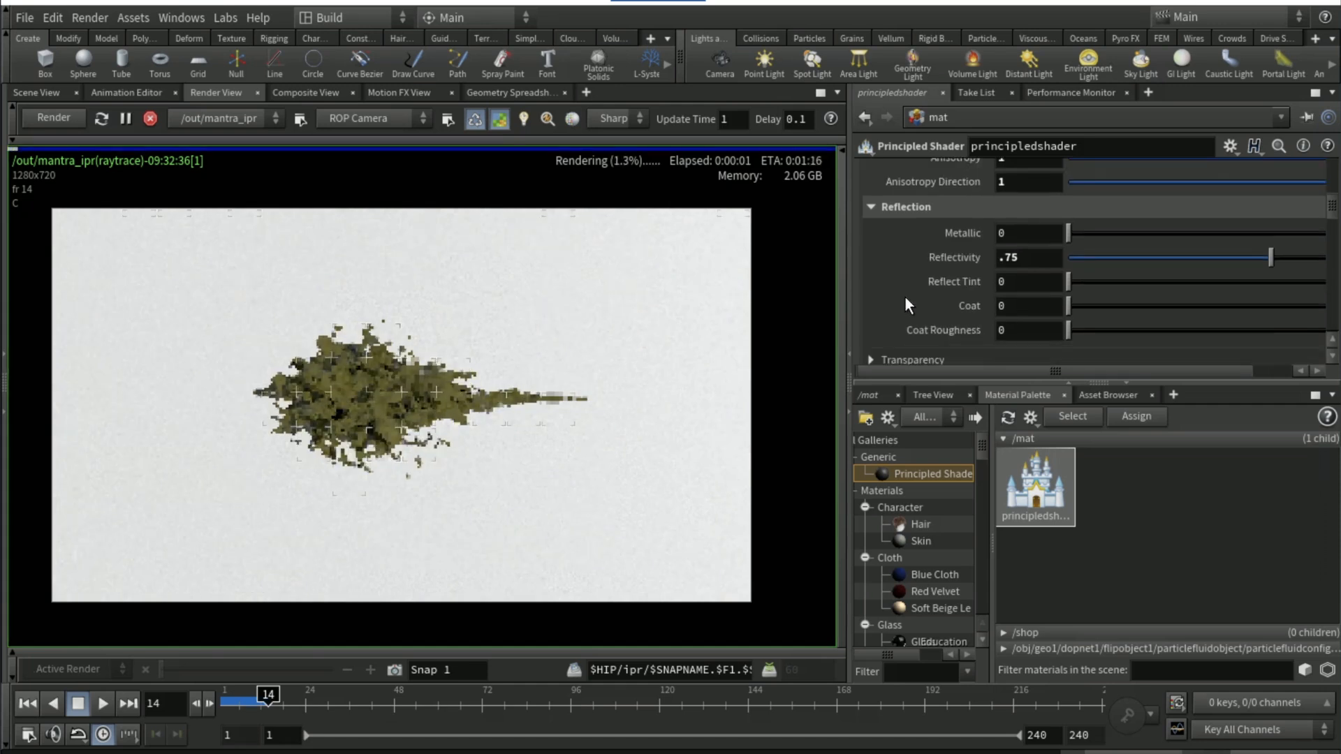
{"action": "scroll", "coordinate": [950, 321], "scroll_direction": "down", "scroll_amount": 1}
{"action": "left_click", "coordinate": [949, 333]}
{"action": "scroll", "coordinate": [949, 312], "scroll_direction": "down", "scroll_amount": 2}
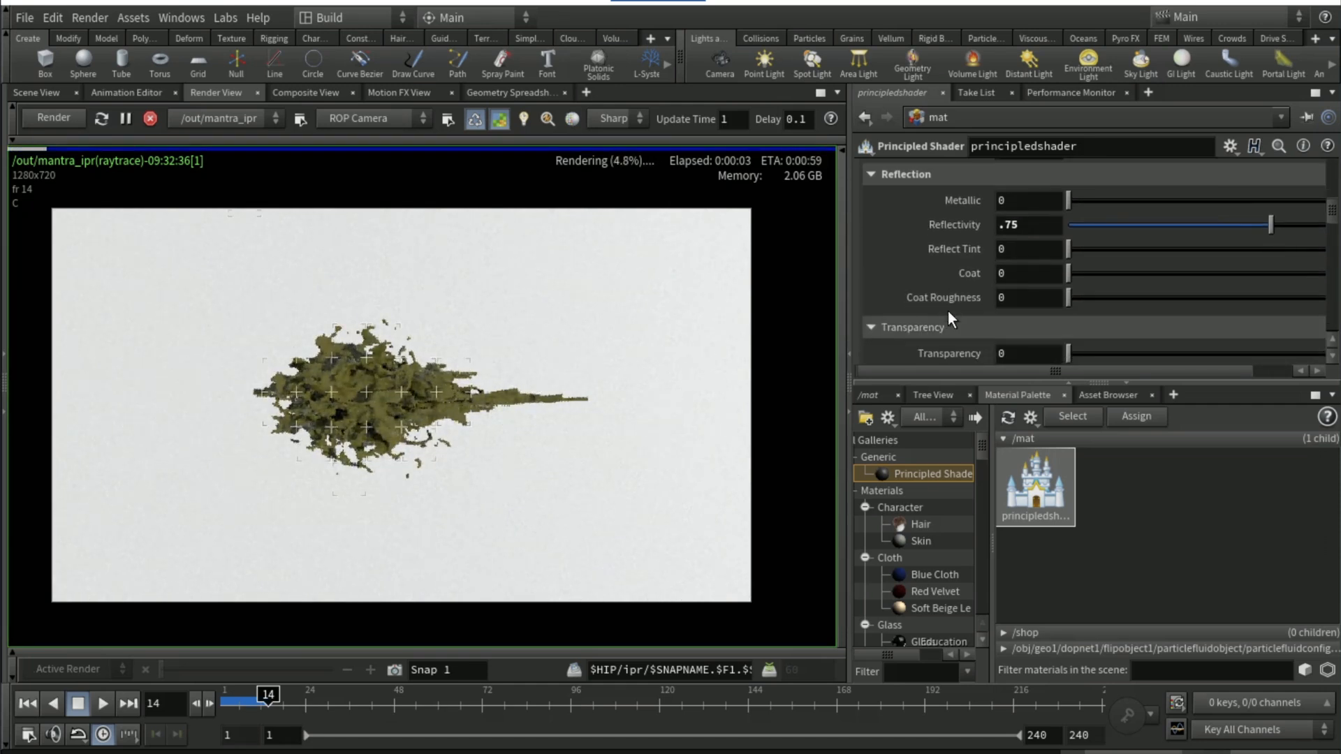
{"action": "left_click", "coordinate": [1030, 300]}
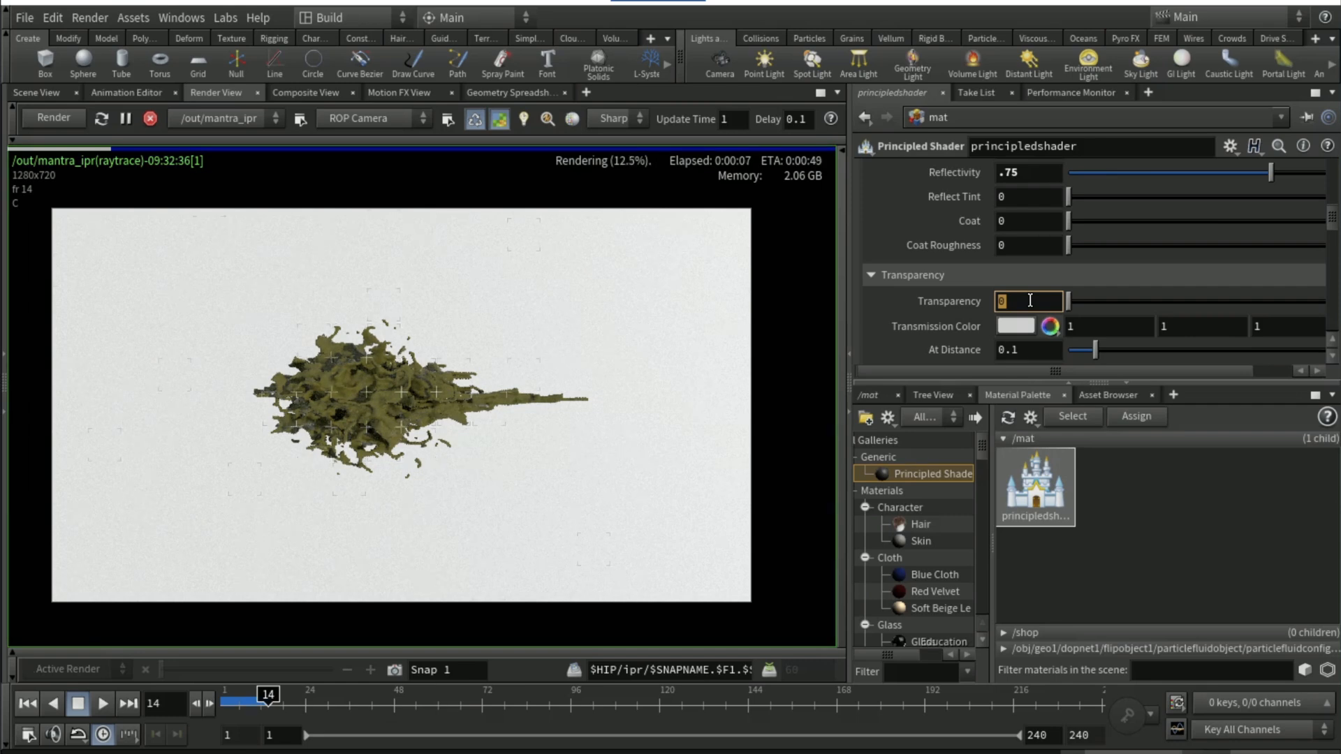
{"action": "type", "text": ".8"}
{"action": "key", "text": "Return"}
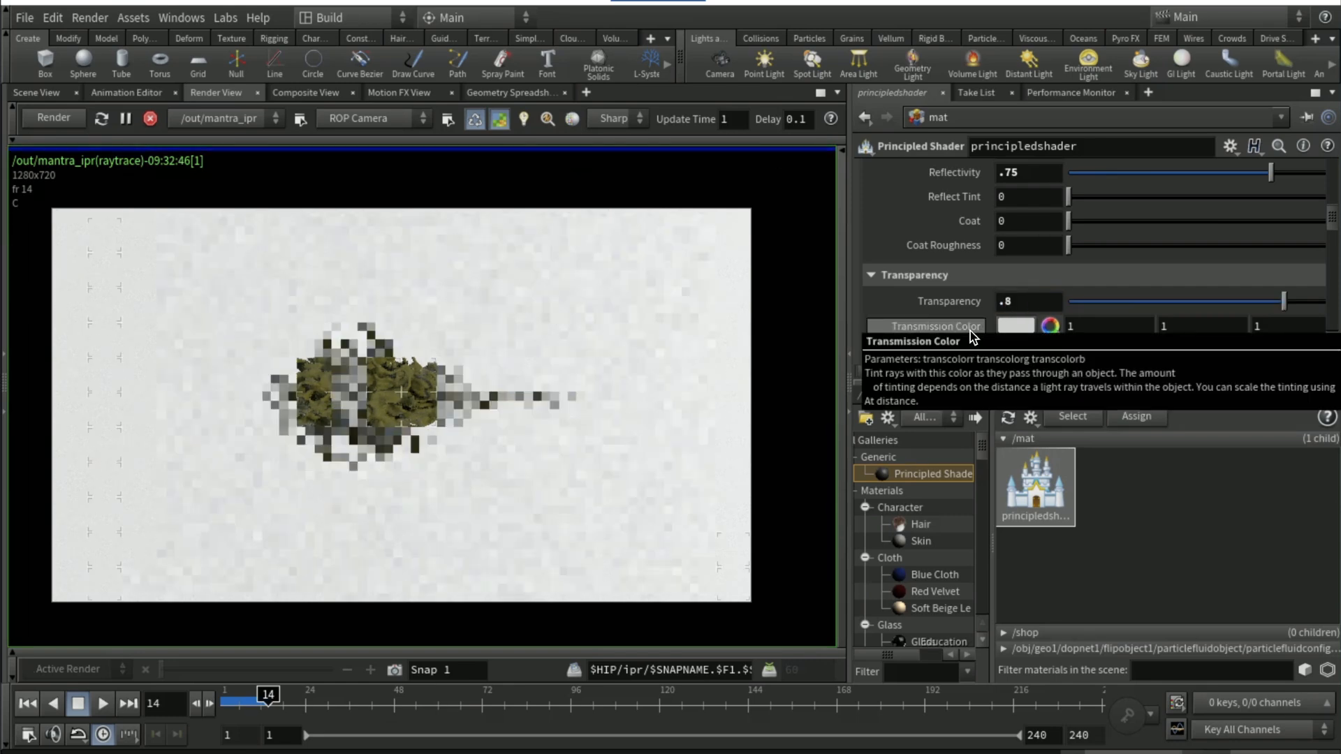
Set the shader's Dispersion to 1 and inspect the splash render up close
{"action": "scroll", "coordinate": [970, 331], "scroll_direction": "down", "scroll_amount": 3}
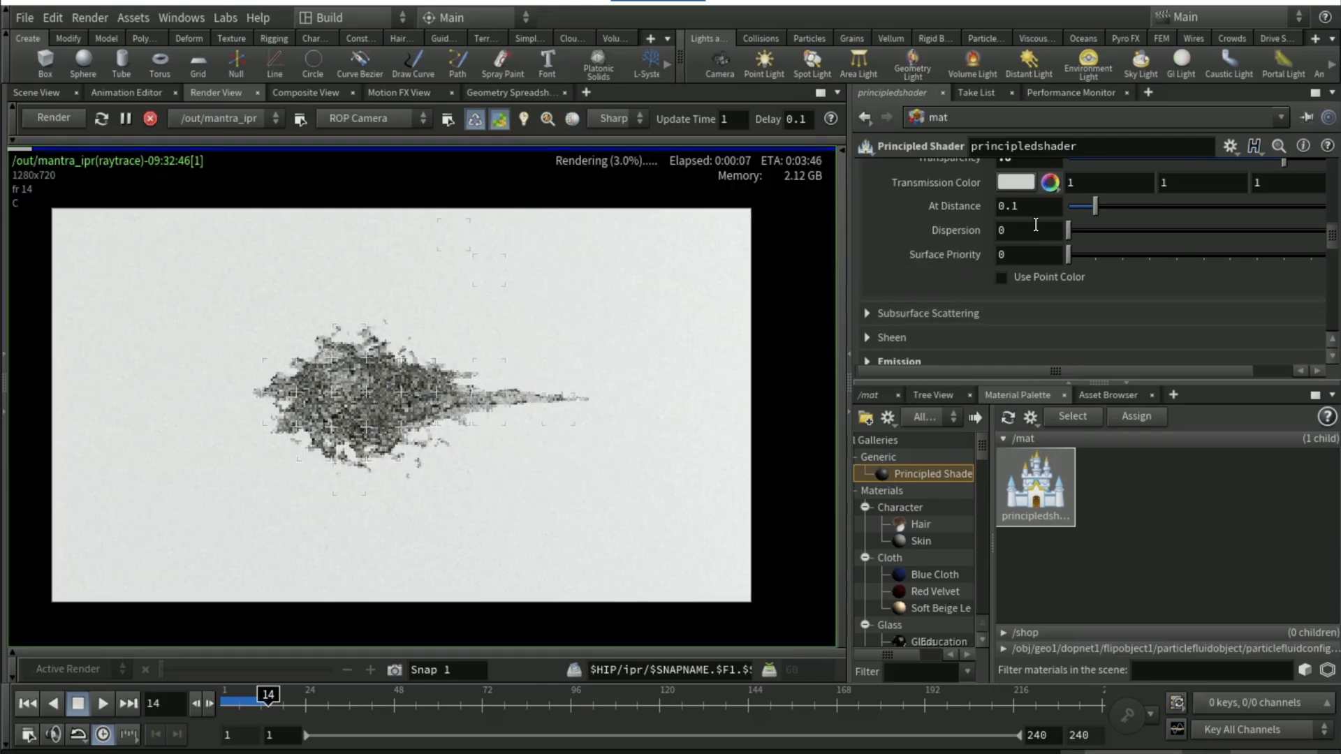
{"action": "left_click", "coordinate": [1036, 225]}
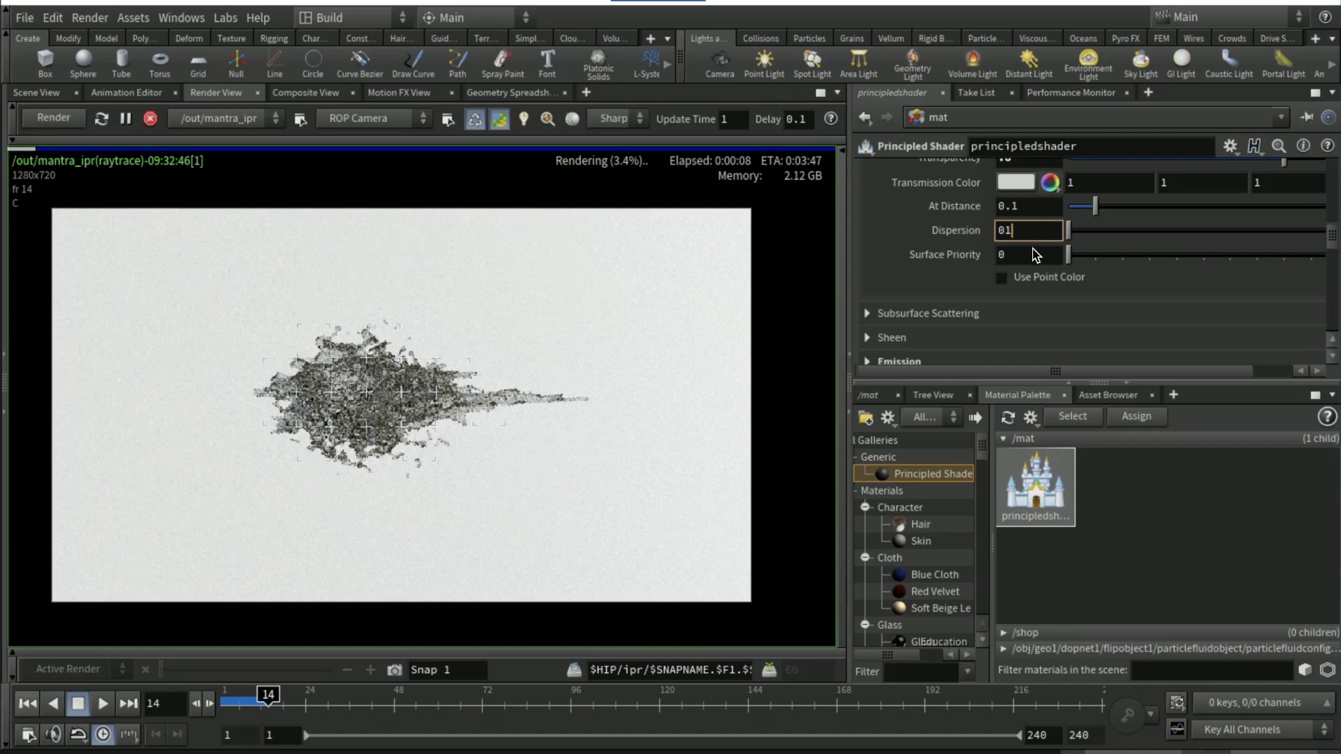
{"action": "key", "text": "BackSpace"}
{"action": "type", "text": "1"}
{"action": "key", "text": "Return"}
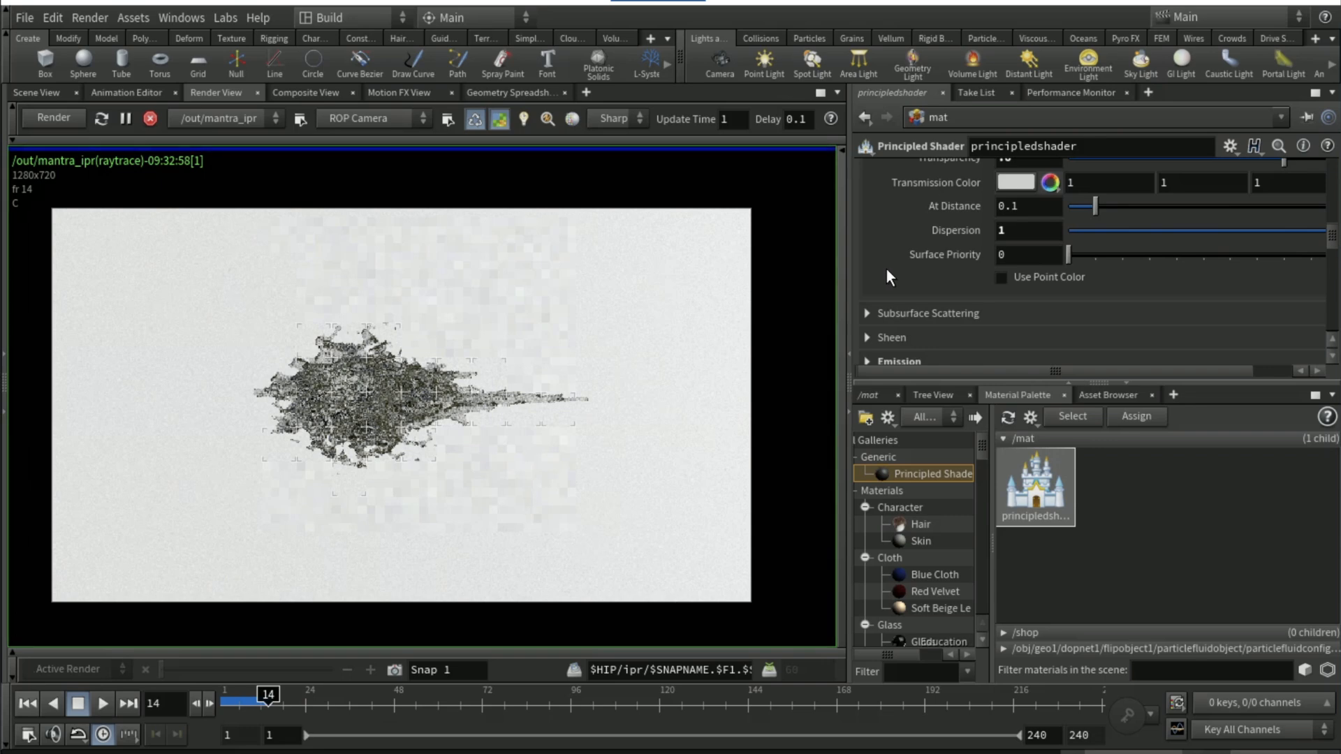
{"action": "scroll", "coordinate": [413, 382], "scroll_direction": "up", "scroll_amount": 2}
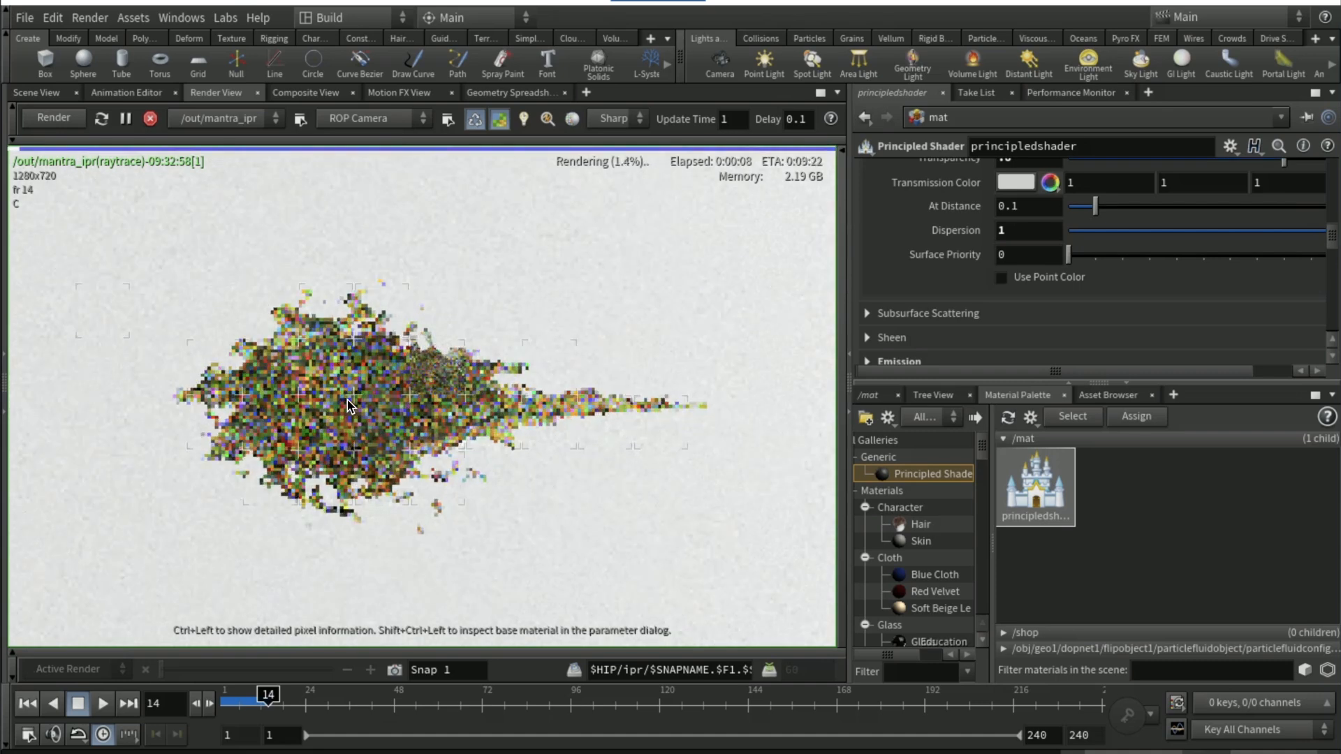
{"action": "scroll", "coordinate": [349, 405], "scroll_direction": "up", "scroll_amount": 2}
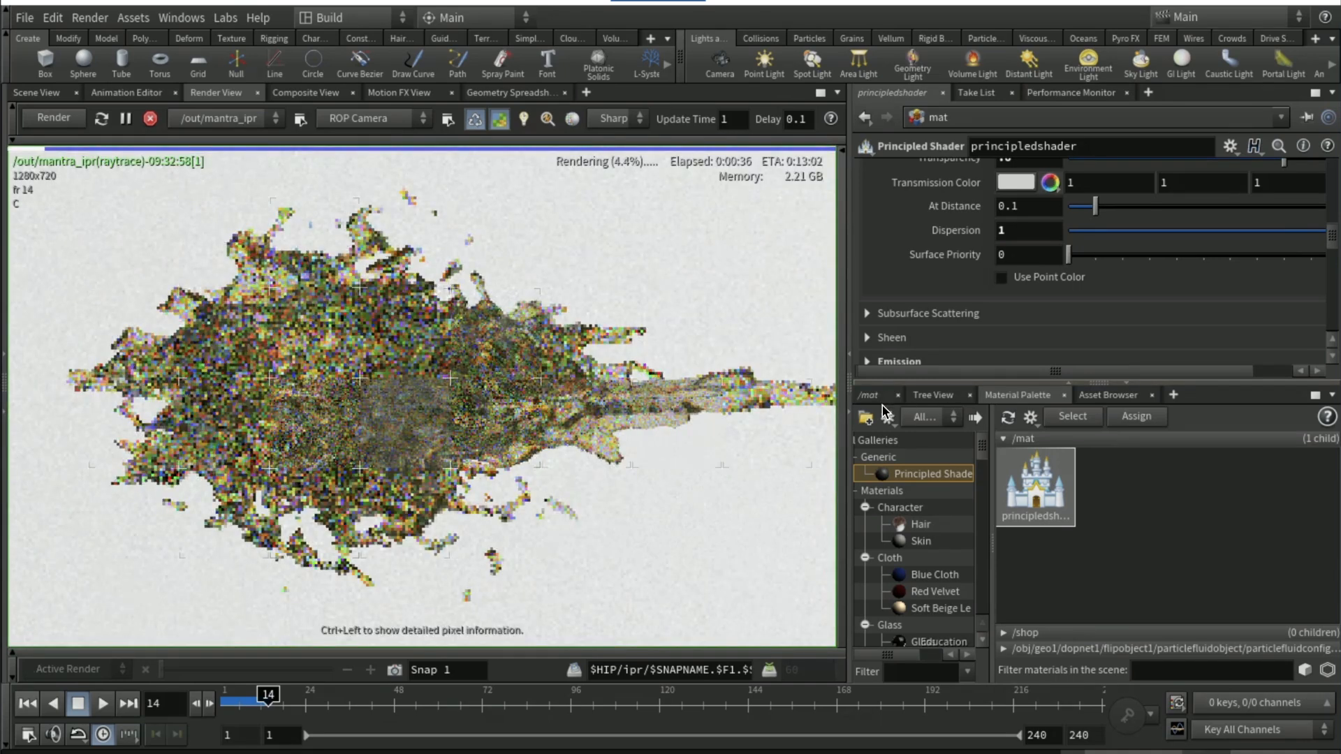
Go to the out network and set both Pixel Samples values of the mantra_ipr node to 6
{"action": "left_click", "coordinate": [882, 404]}
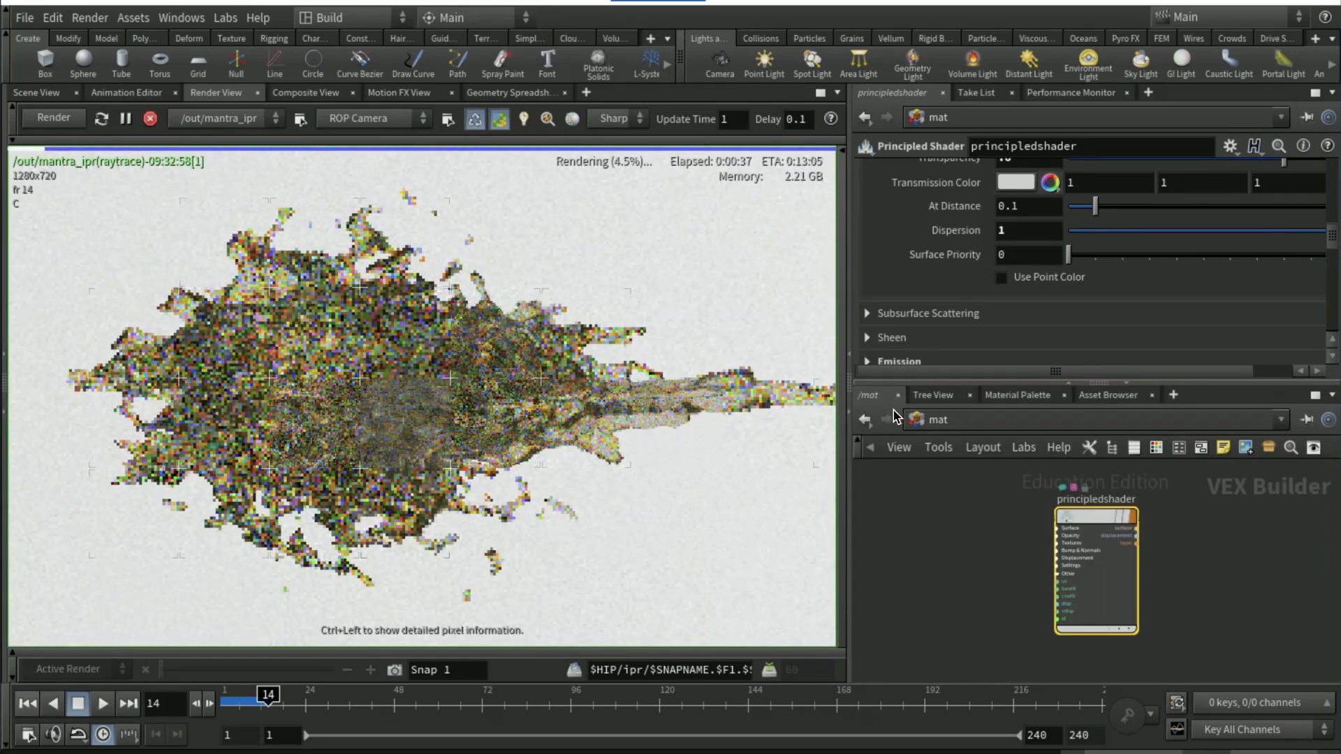
{"action": "left_click", "coordinate": [915, 421]}
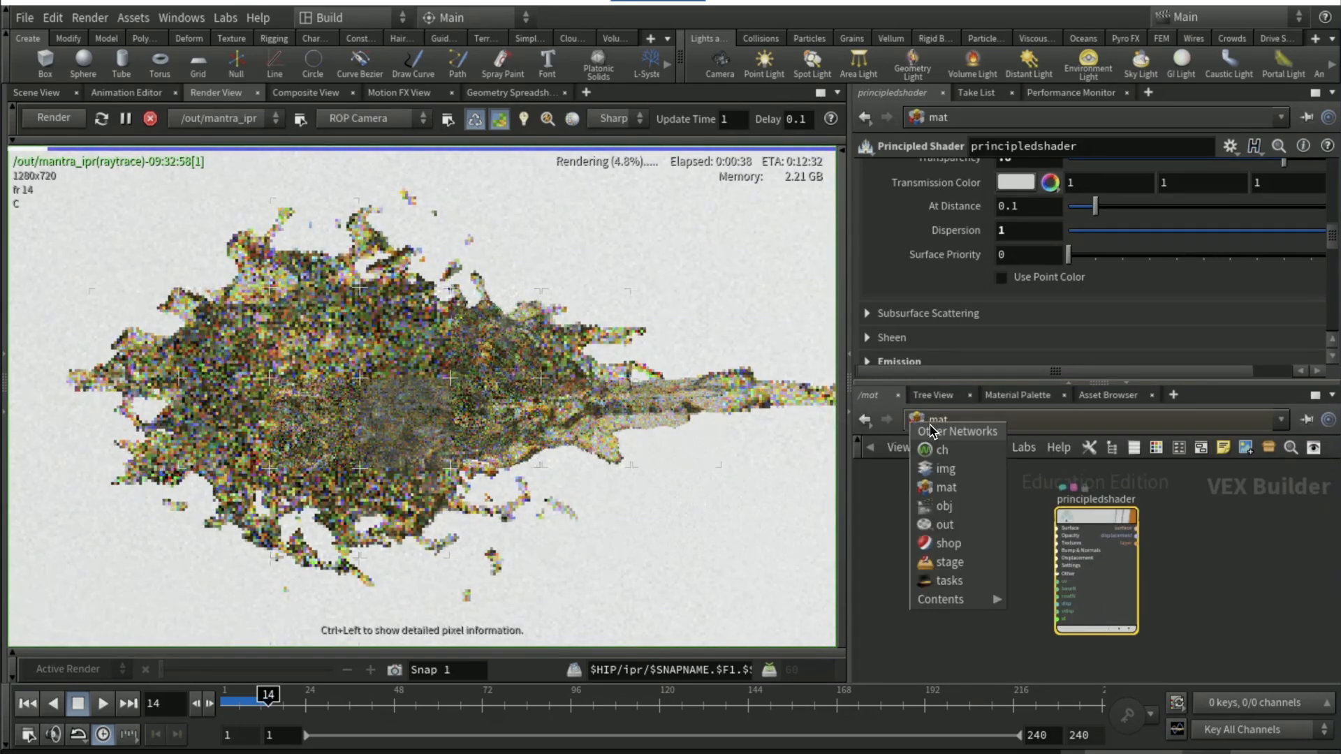
{"action": "left_click", "coordinate": [946, 522]}
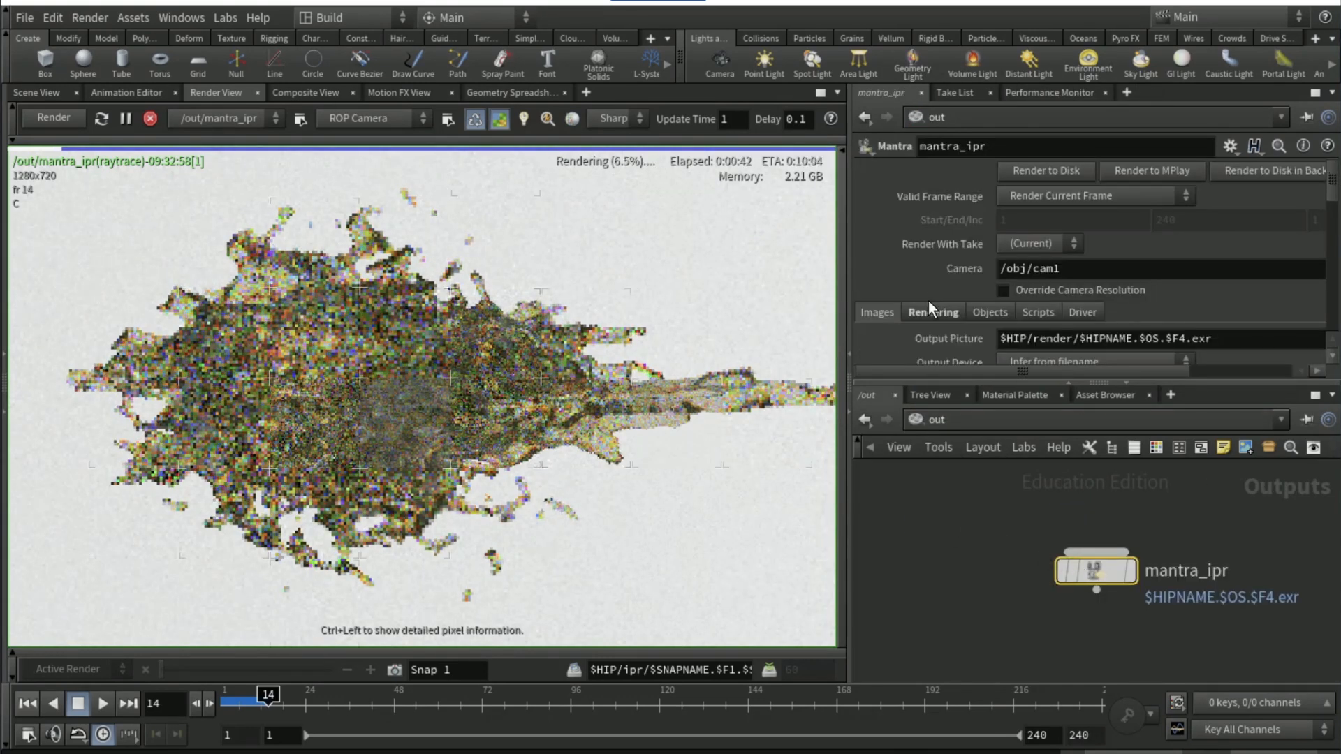
{"action": "scroll", "coordinate": [932, 292], "scroll_direction": "down", "scroll_amount": 2}
{"action": "left_click", "coordinate": [940, 262]}
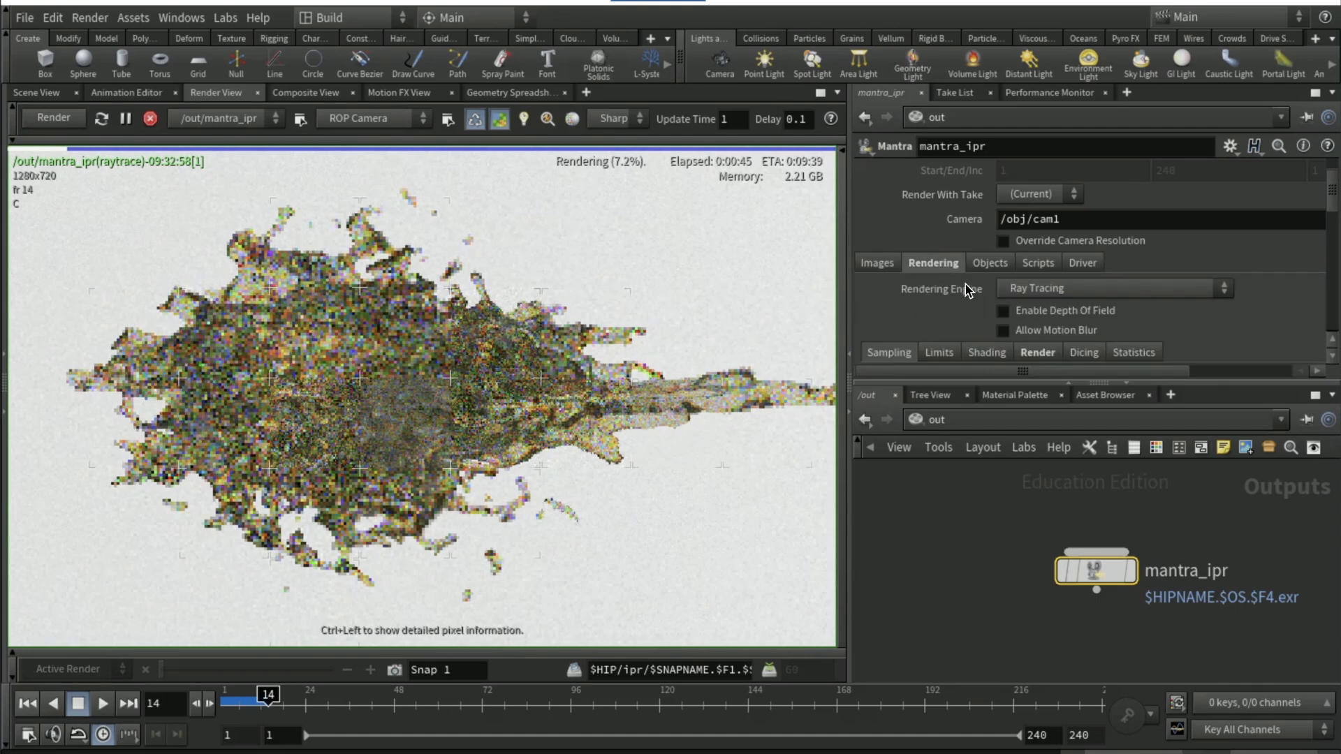
{"action": "scroll", "coordinate": [971, 297], "scroll_direction": "down", "scroll_amount": 2}
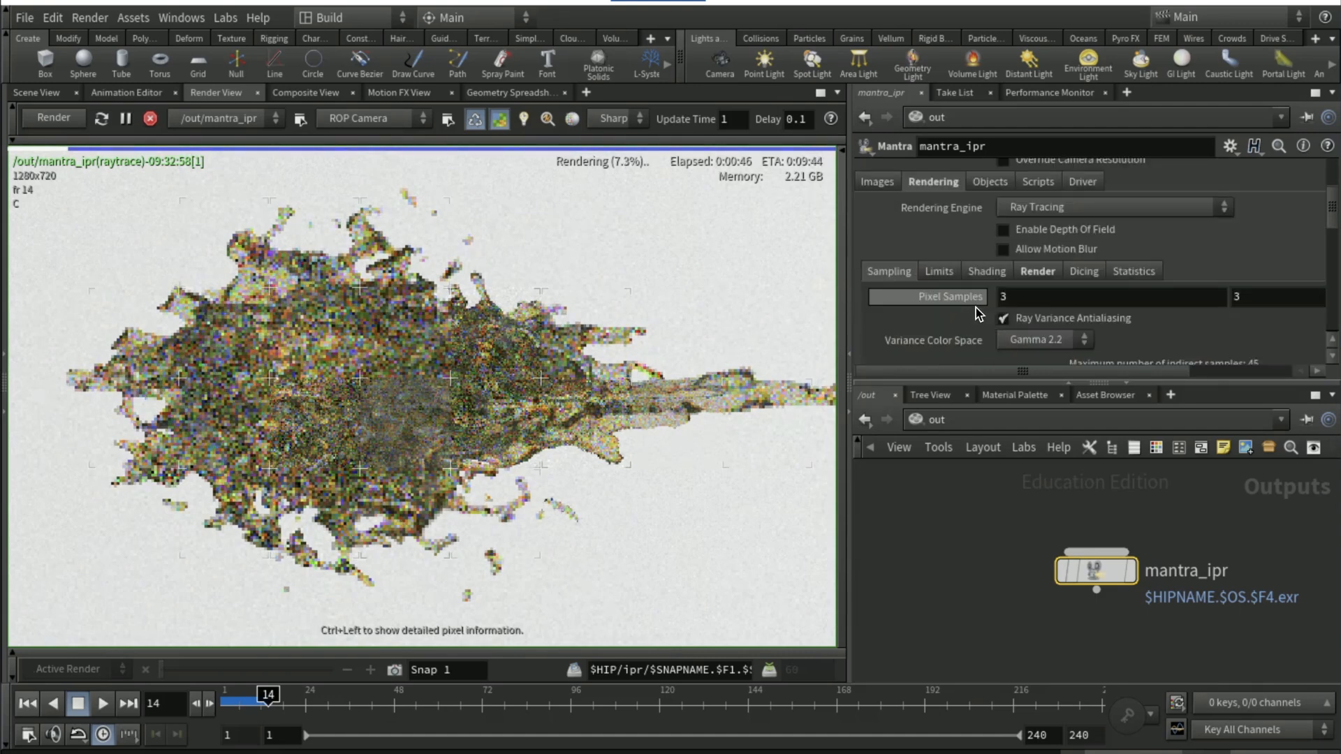
{"action": "left_click", "coordinate": [1037, 299]}
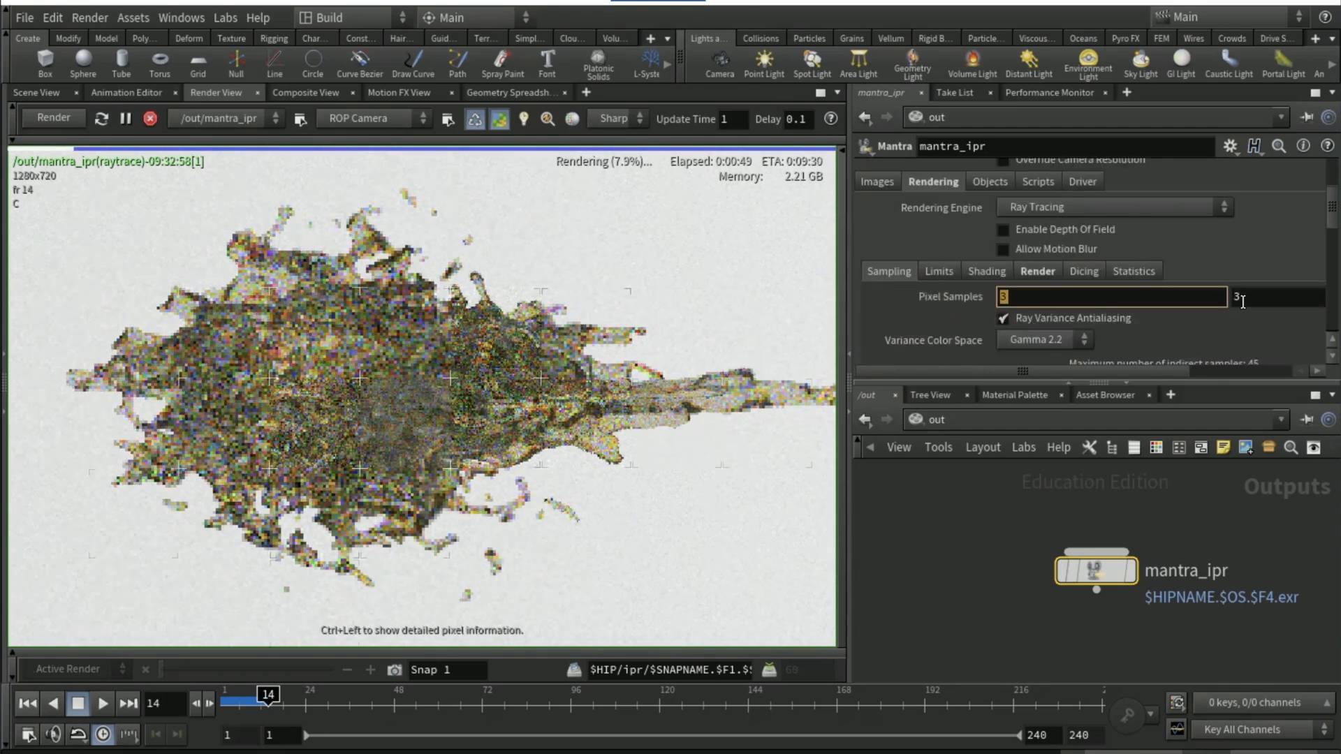
{"action": "type", "text": "6"}
{"action": "key", "text": "Return"}
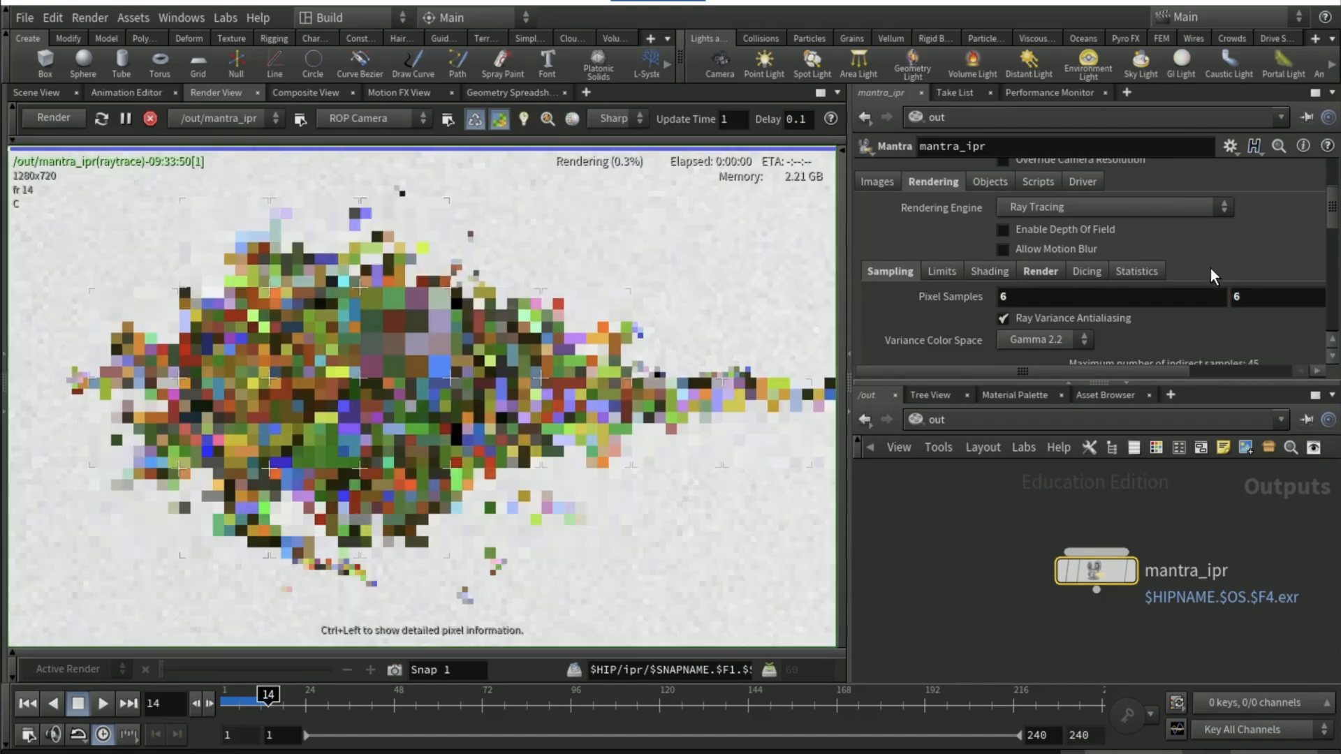
Enable Override Camera Resolution on mantra_ipr and set the Resolution Scale to User Specified Resolution
{"action": "scroll", "coordinate": [1117, 308], "scroll_direction": "up", "scroll_amount": 3}
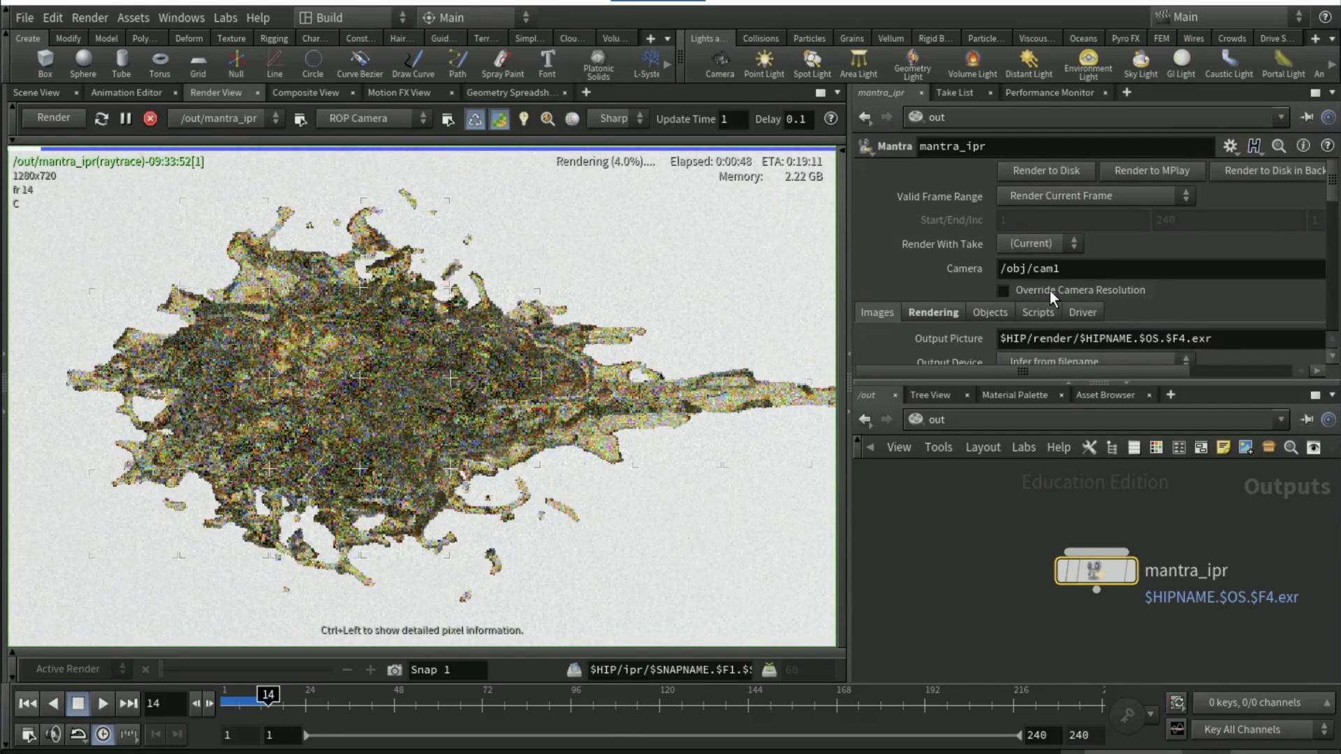
{"action": "left_click", "coordinate": [1047, 291]}
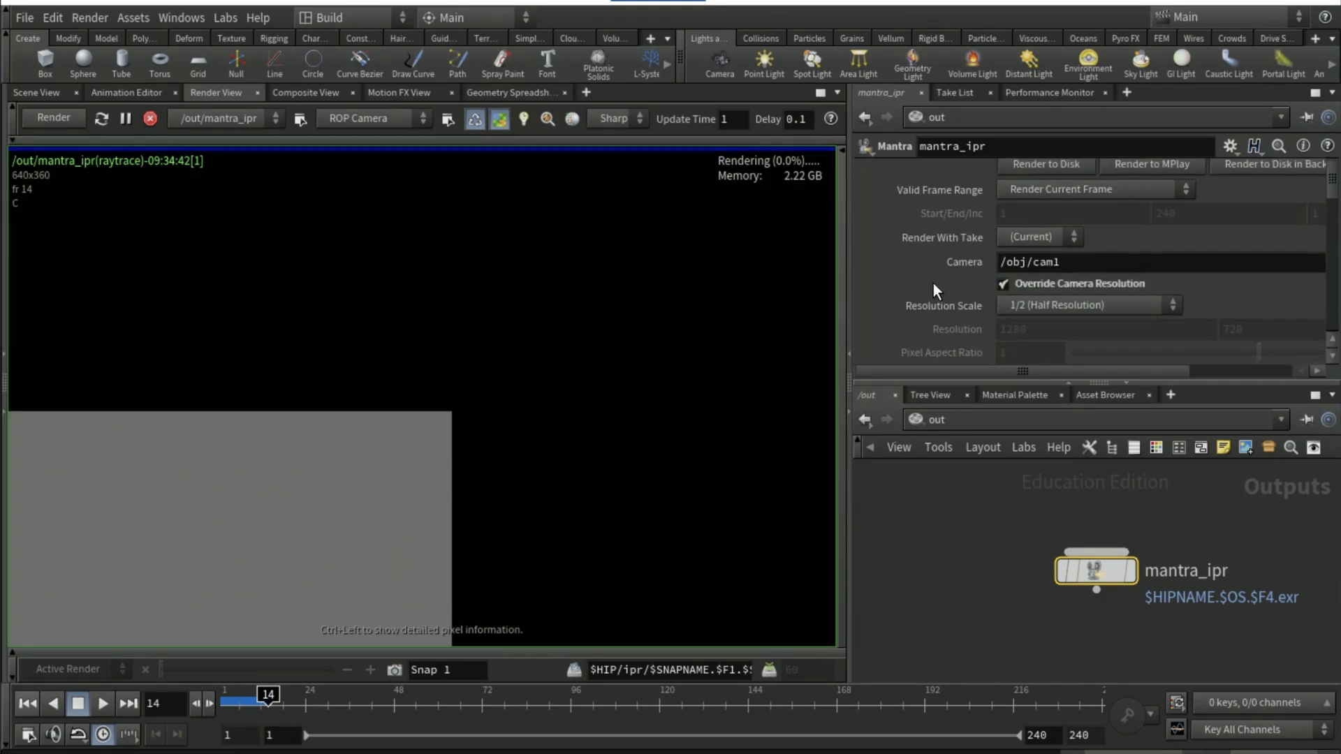
{"action": "scroll", "coordinate": [933, 283], "scroll_direction": "down", "scroll_amount": 1}
{"action": "left_click", "coordinate": [1026, 289]}
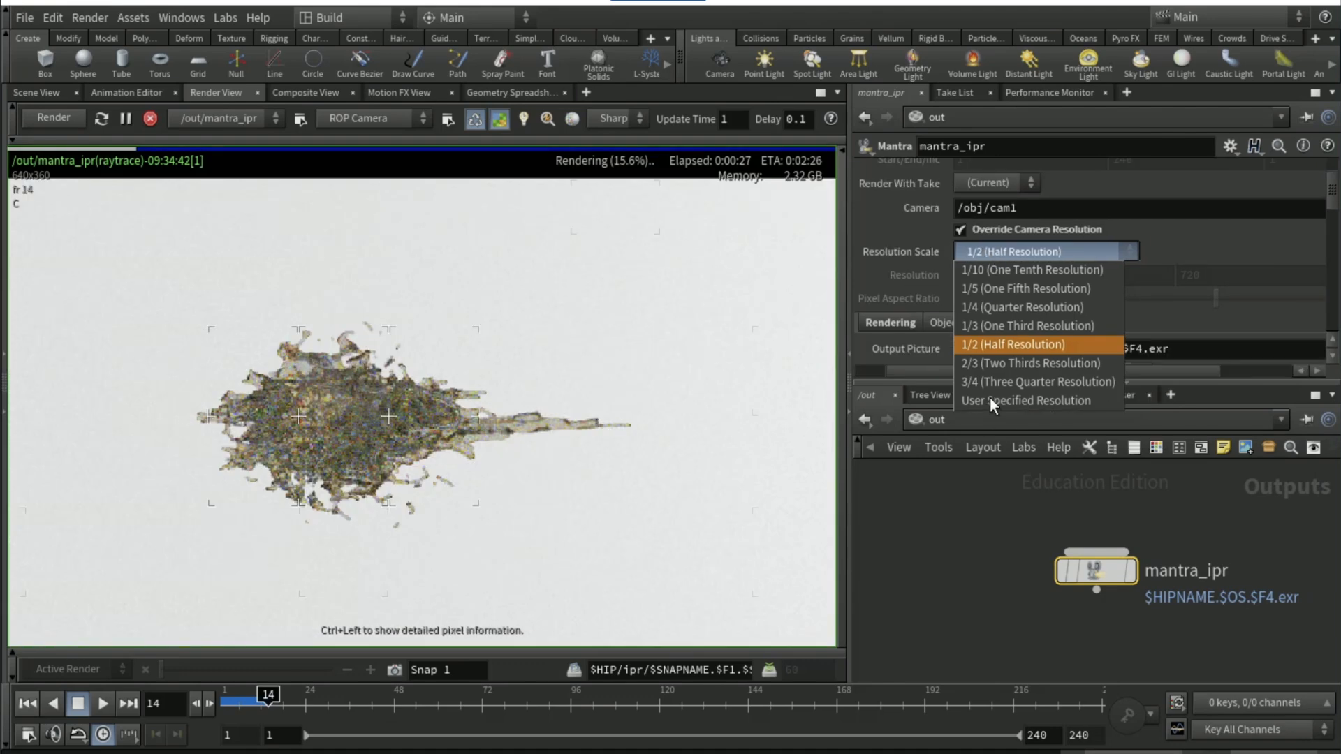
{"action": "left_click", "coordinate": [1041, 263]}
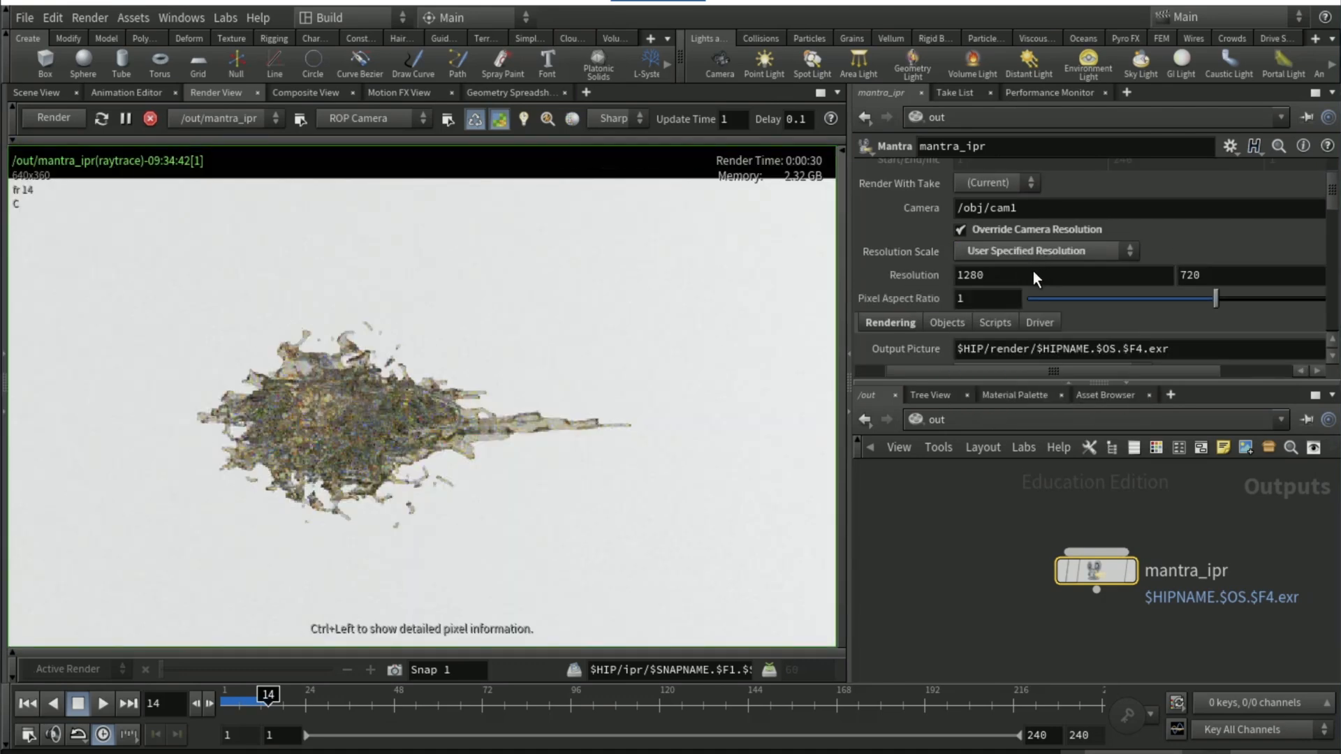
Set mantra_ipr's render resolution to 1920 by 1080 and inspect the restarted splash render
{"action": "double_click", "coordinate": [1026, 274]}
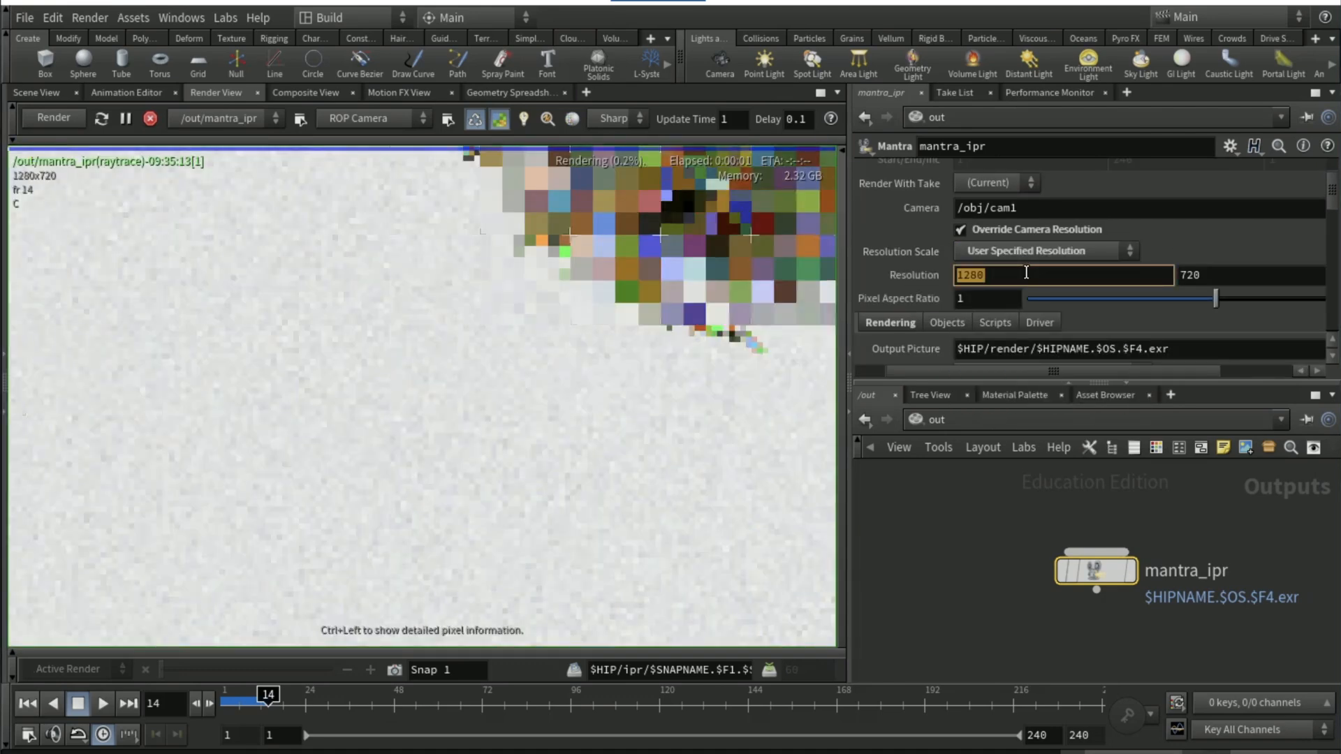
{"action": "type", "text": "1920"}
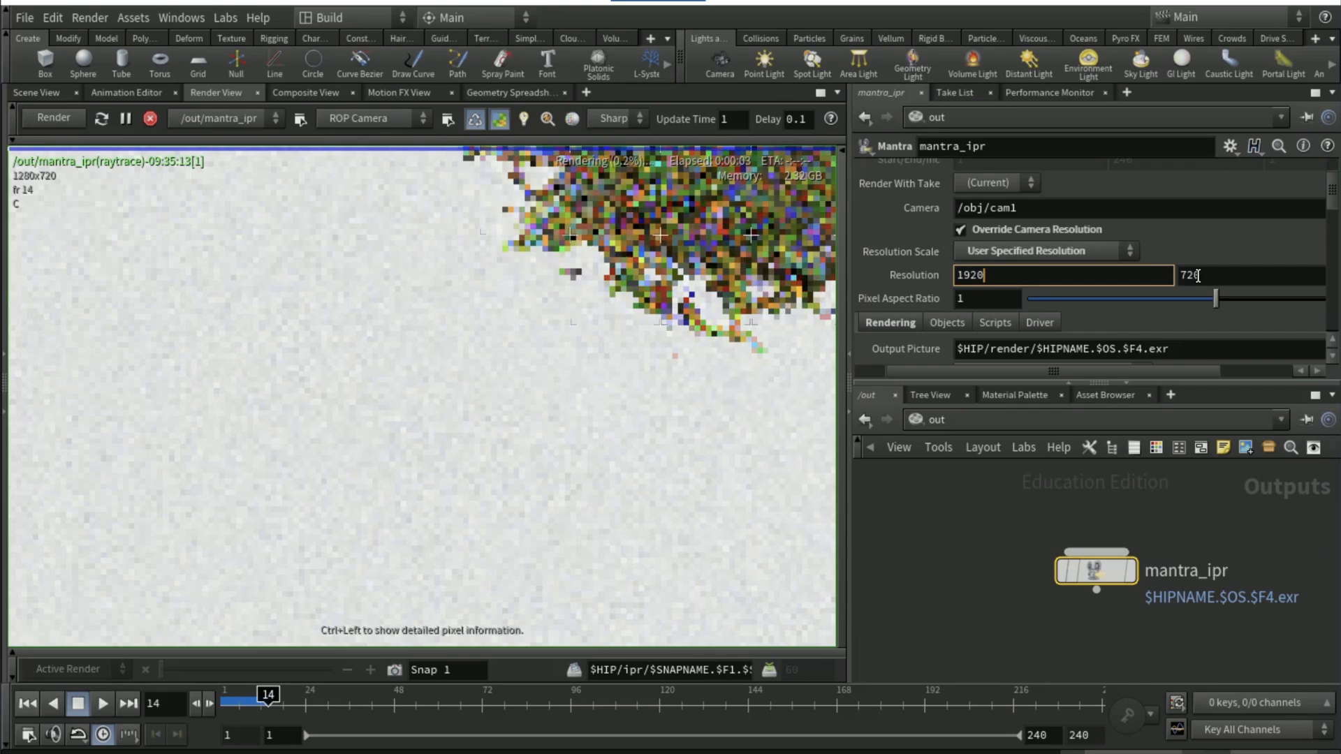
{"action": "double_click", "coordinate": [1197, 276]}
{"action": "type", "text": "1080"}
{"action": "key", "text": "Return"}
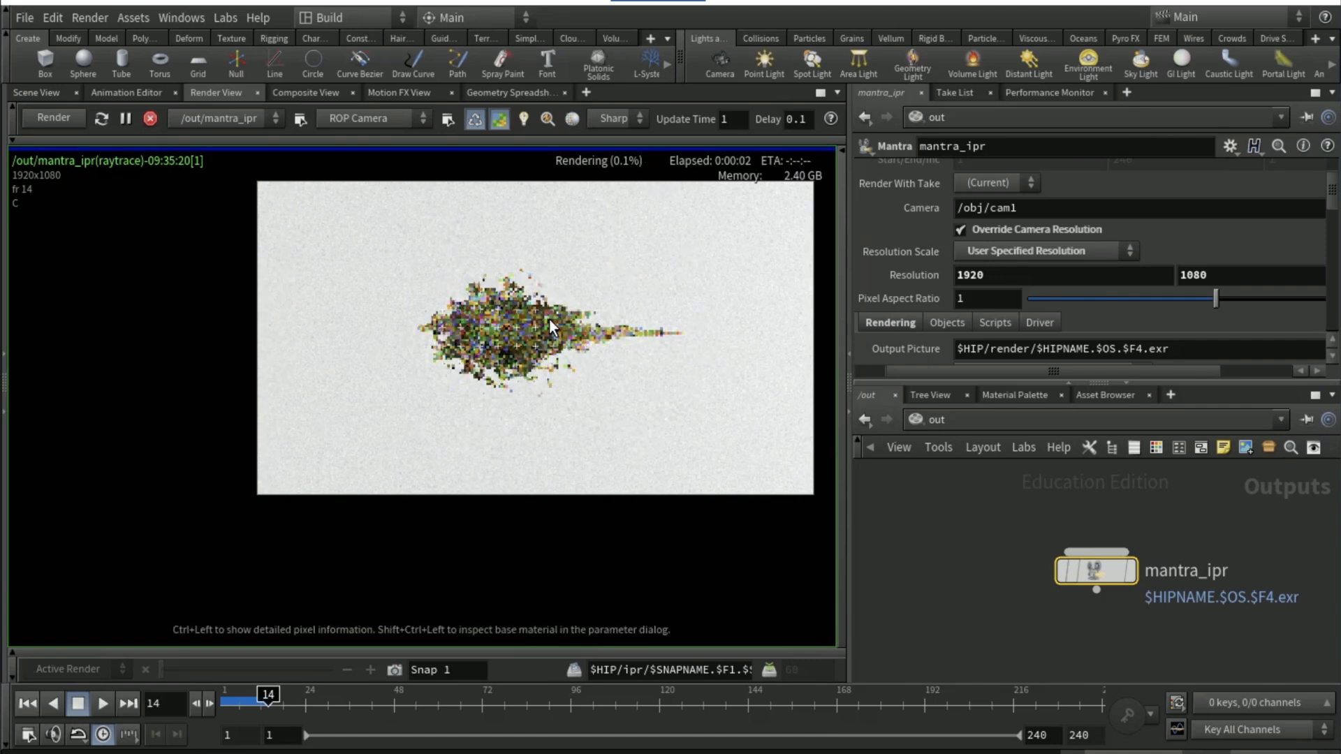
{"action": "scroll", "coordinate": [549, 318], "scroll_direction": "up", "scroll_amount": 1}
{"action": "middle_click_drag", "start_coordinate": [557, 319], "coordinate": [481, 365]}
{"action": "scroll", "coordinate": [481, 364], "scroll_direction": "up", "scroll_amount": 2}
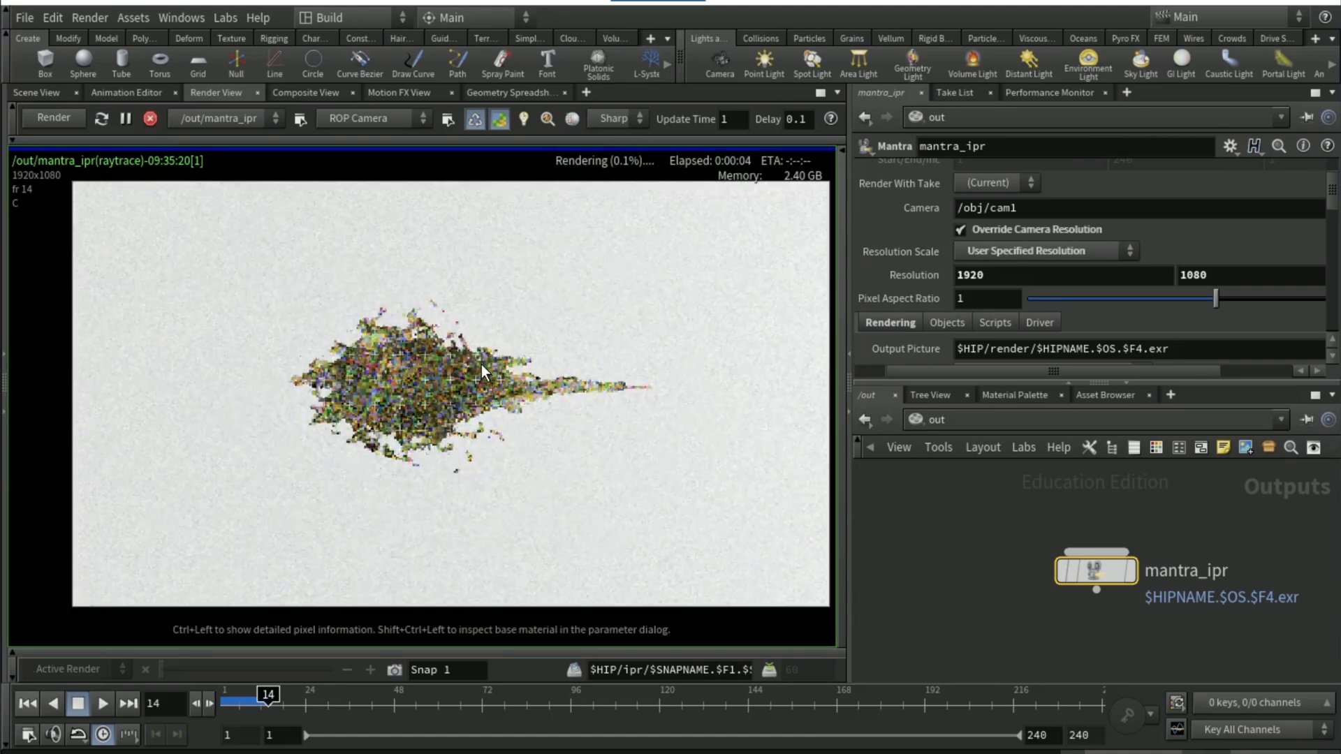